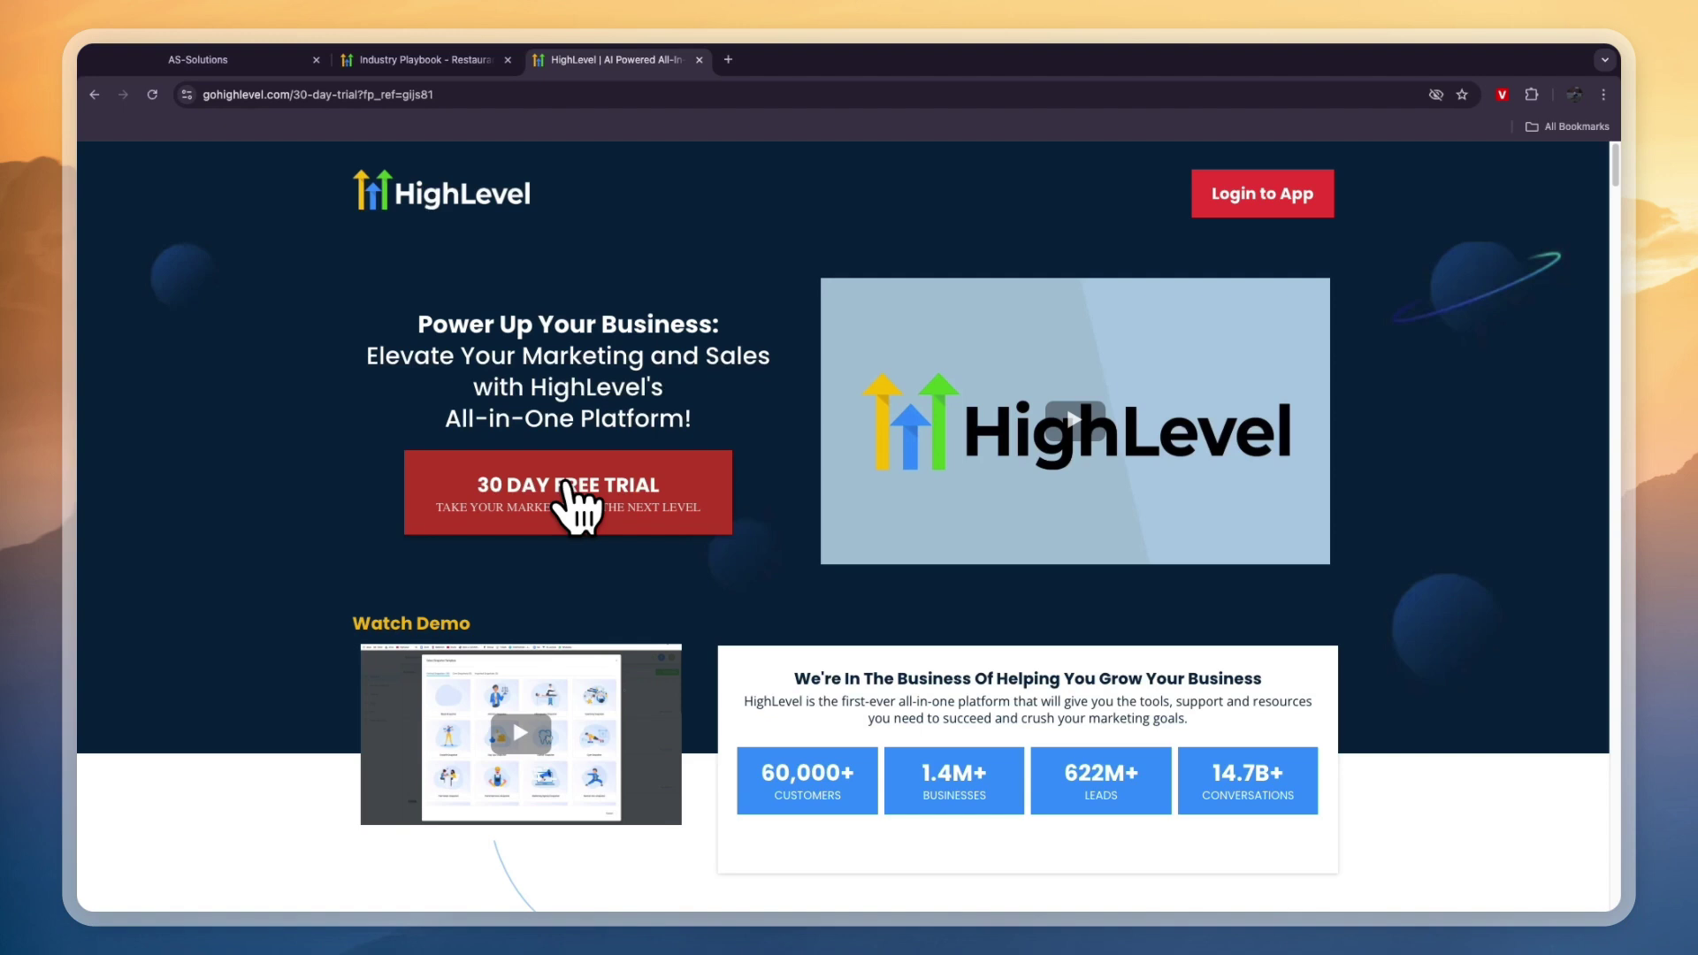
- Review the Industry Playbook - Restaurant/Bar article's title and Capture More Leads section, then return to the agency account
key("ctrl+shift+Tab")
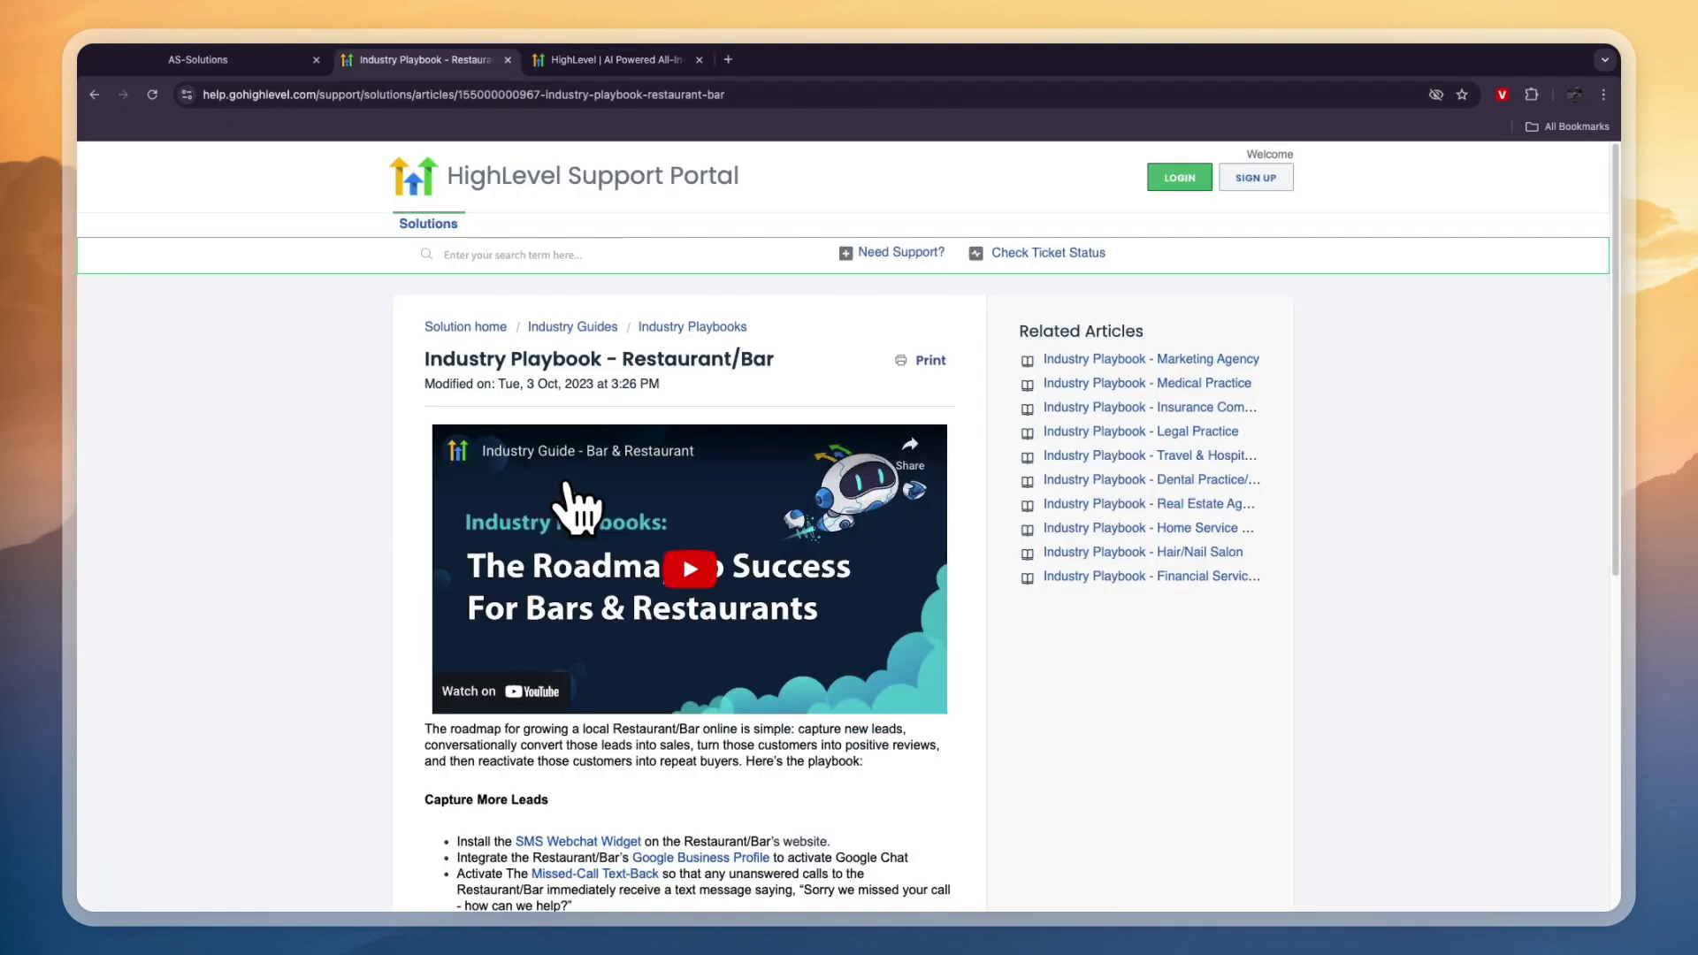
left_click_drag(425, 359, 703, 372)
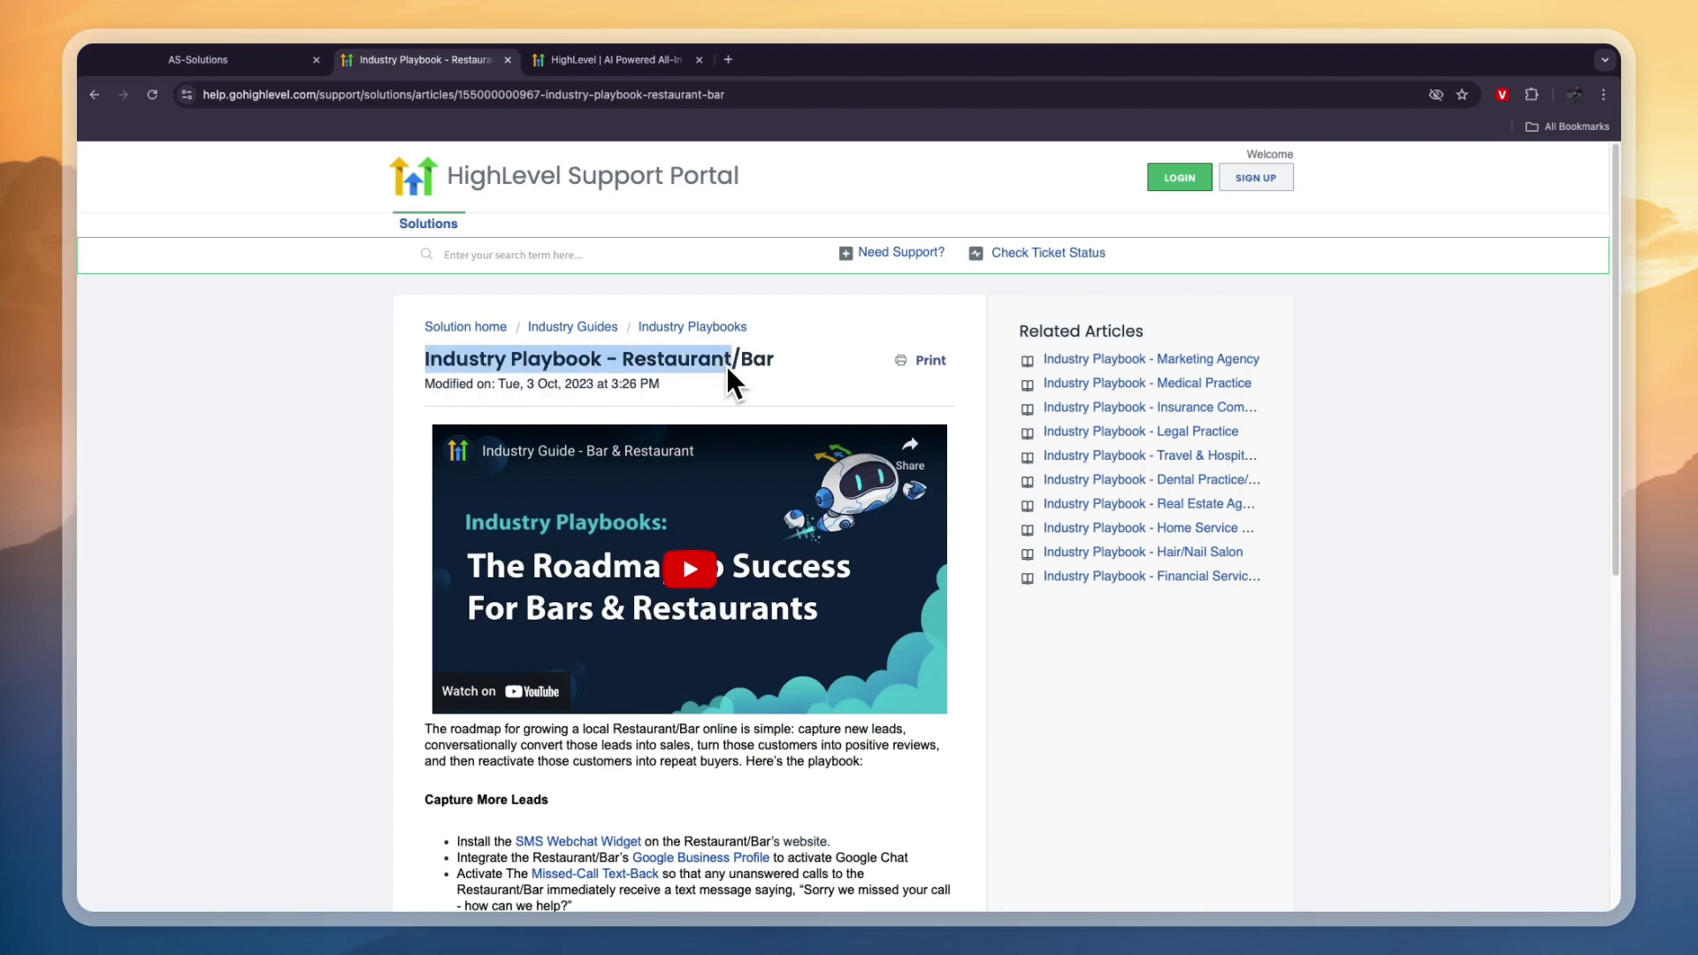
scroll(778, 415, "down", 7)
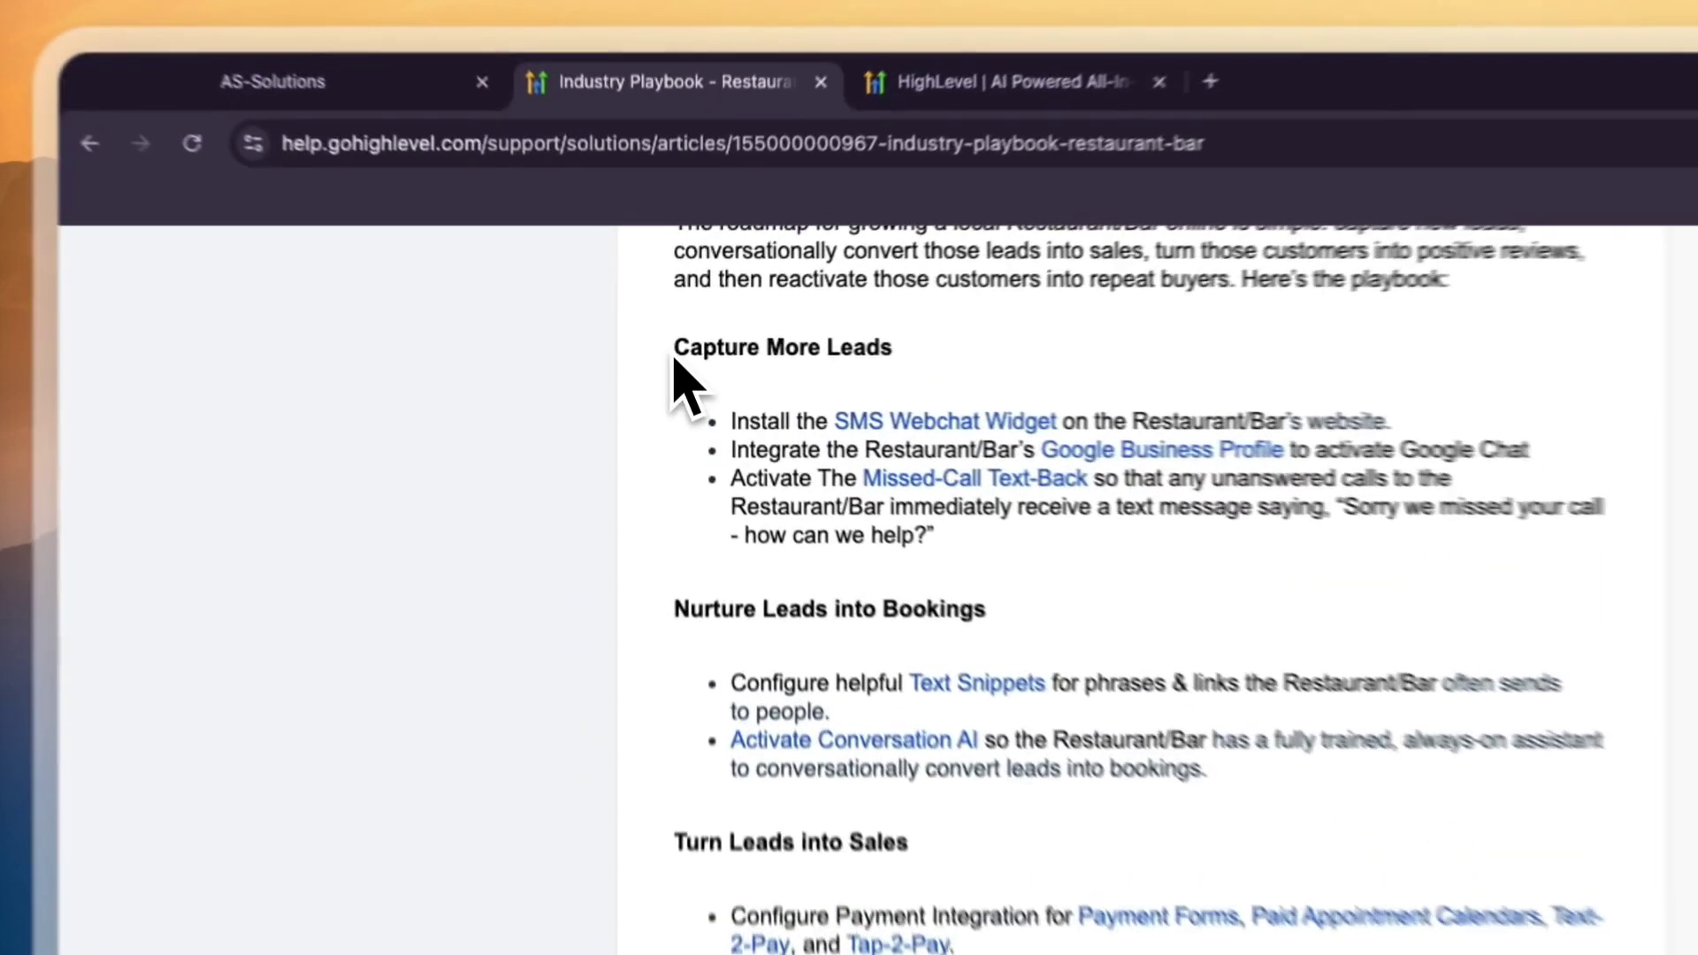
left_click_drag(431, 229, 561, 215)
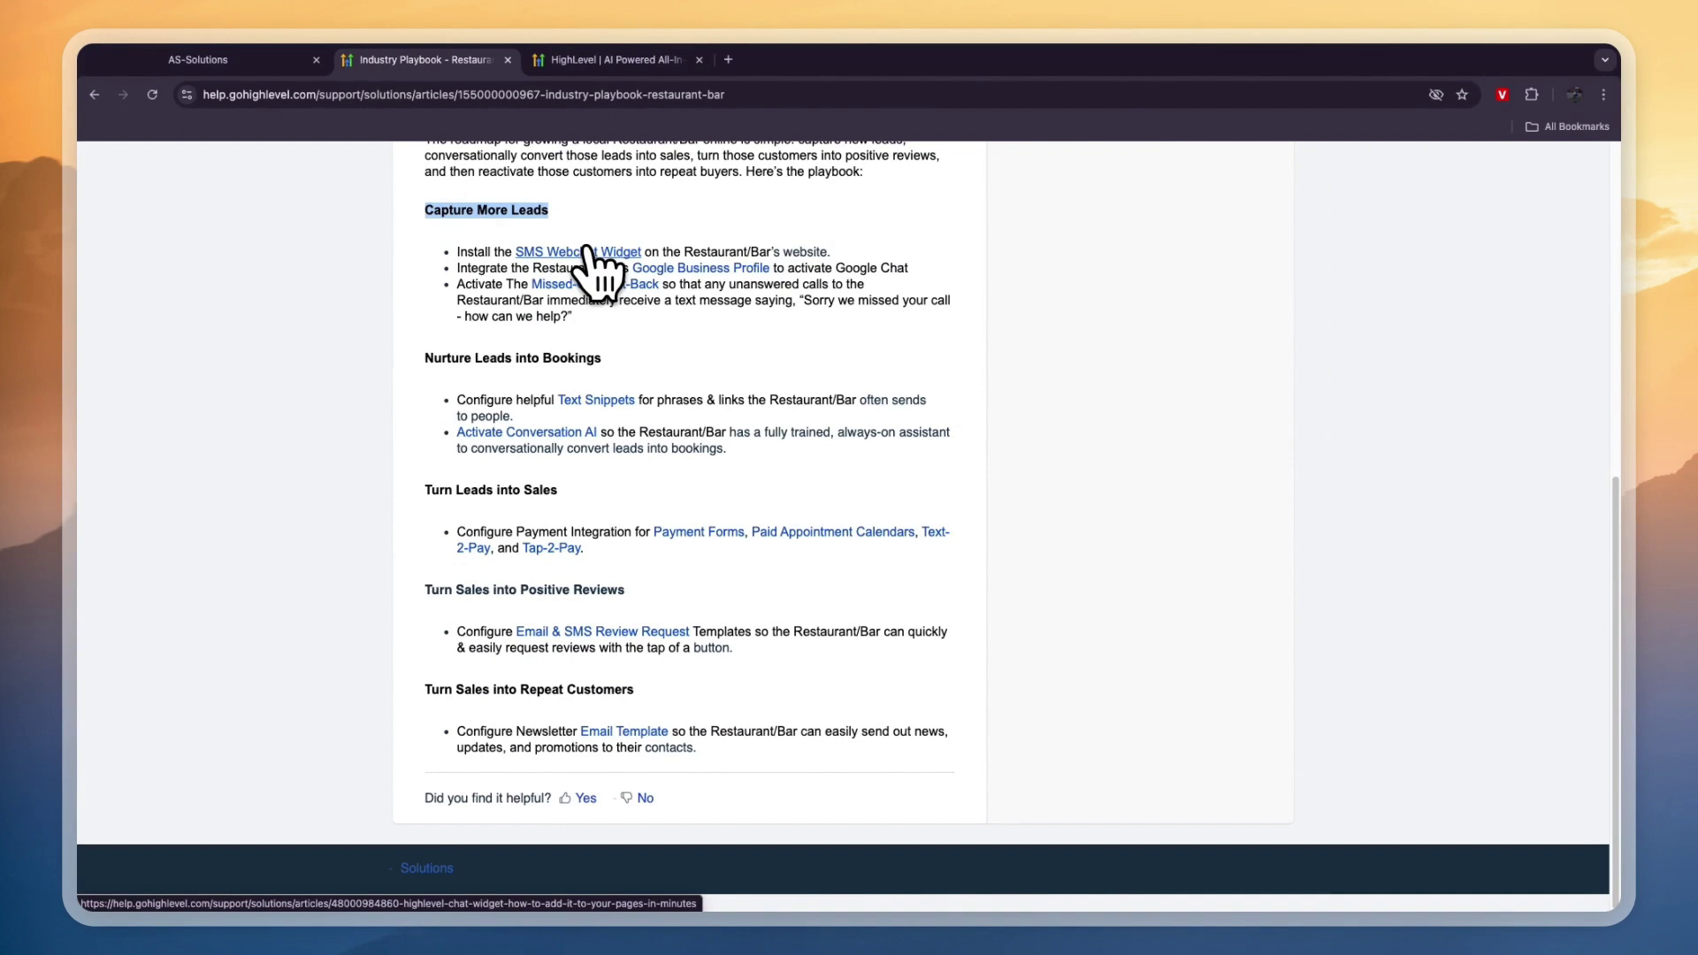
left_click(215, 66)
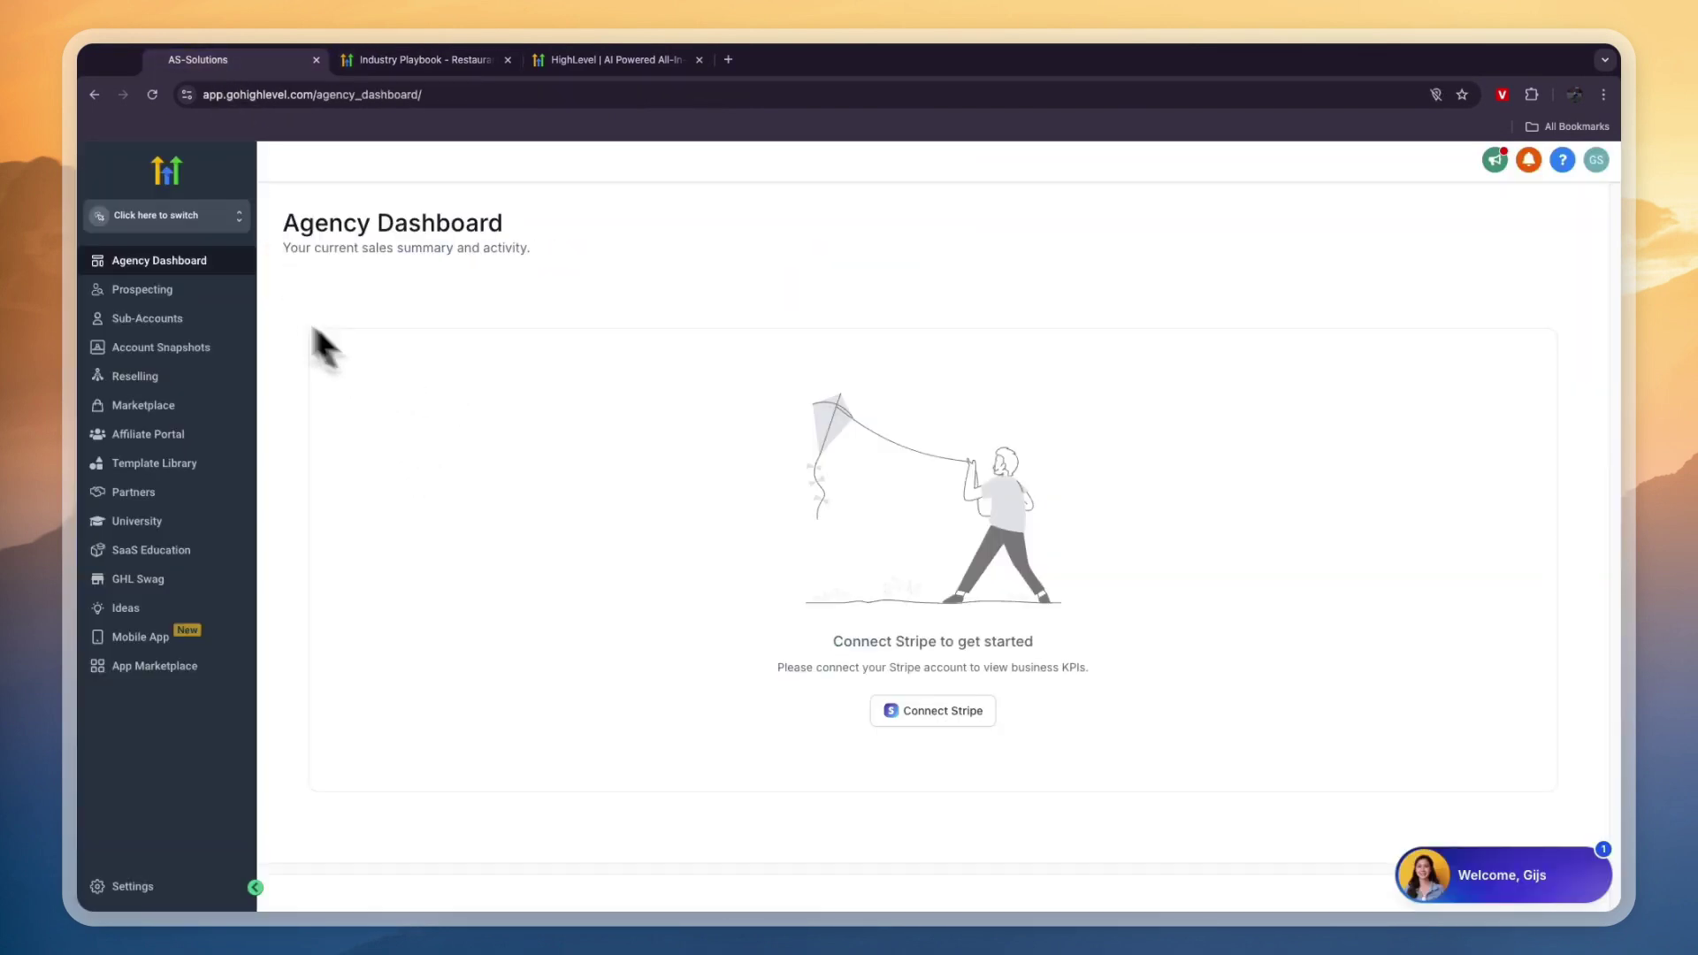
- Add the Forgione sub-account from a blank snapshot and switch into its dashboard
left_click(171, 320)
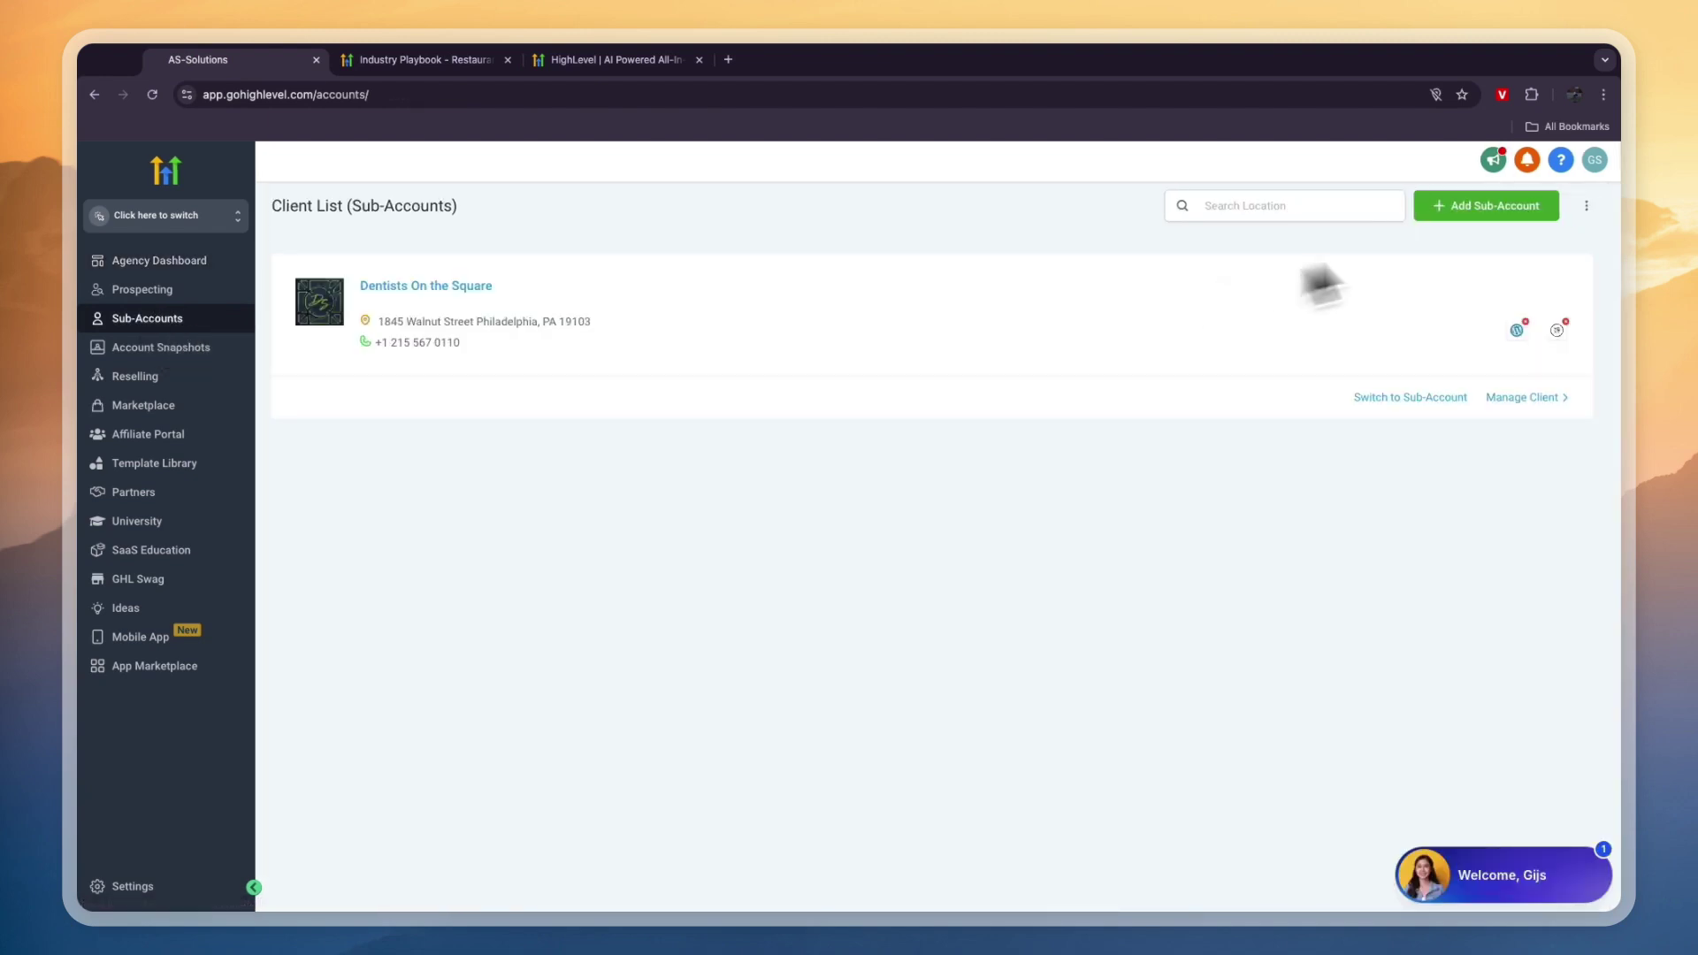
left_click(1457, 212)
mouse_move(531, 455)
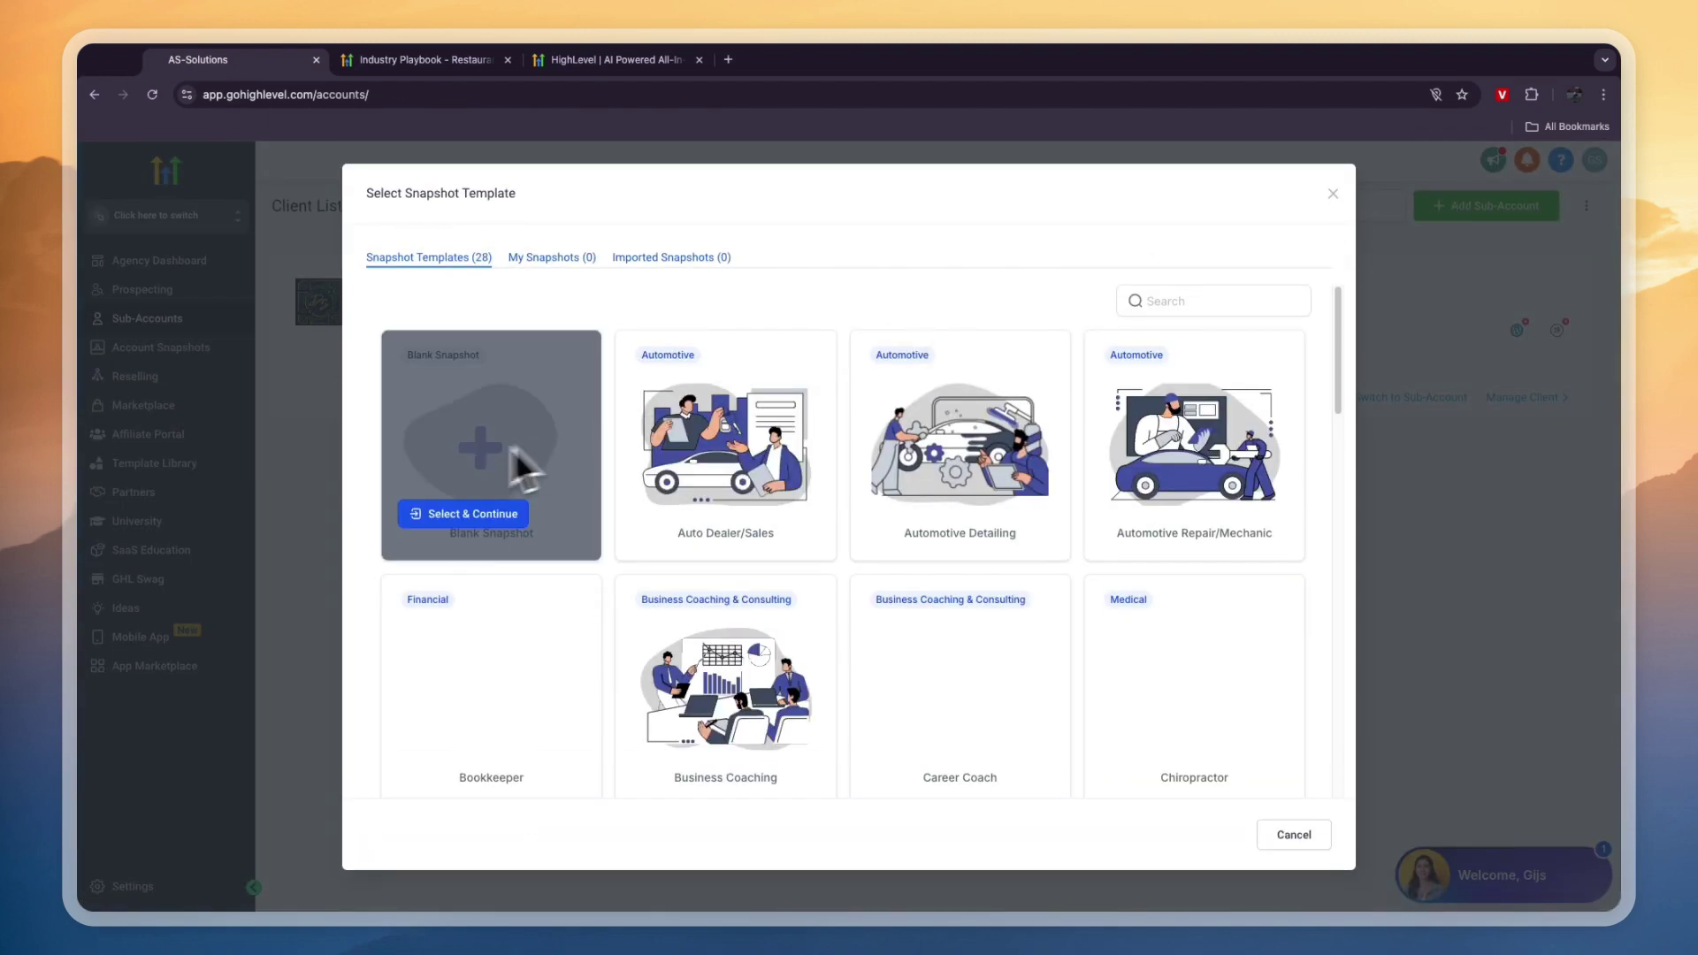
left_click(491, 515)
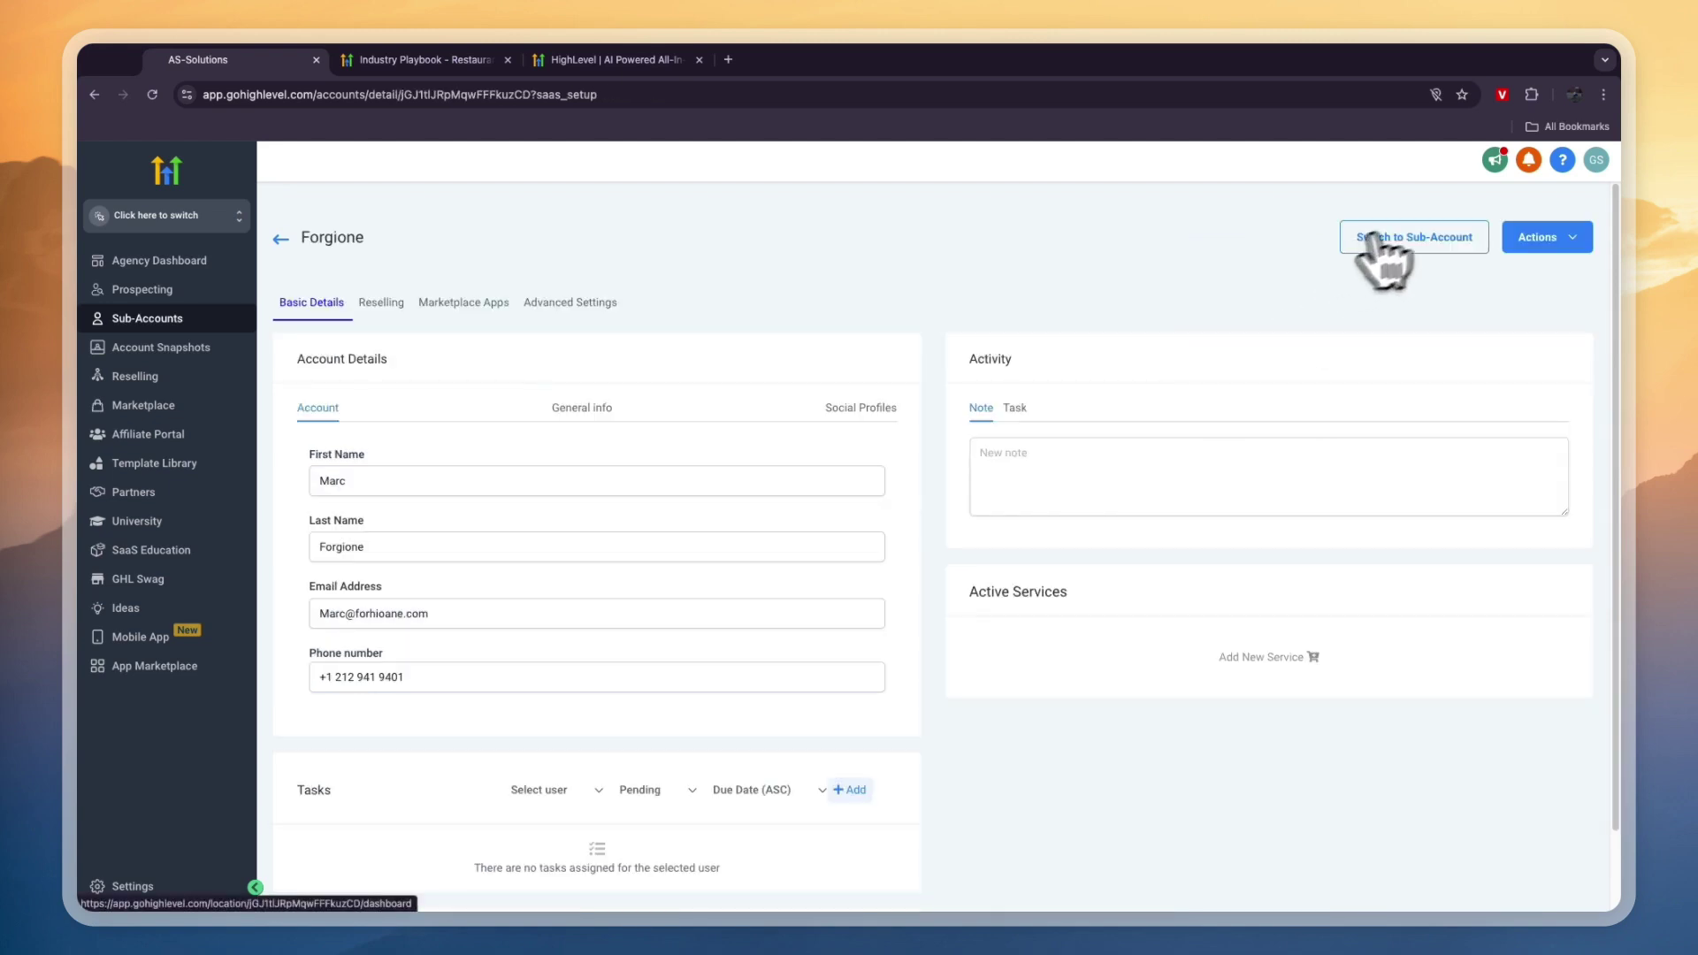
left_click(1441, 238)
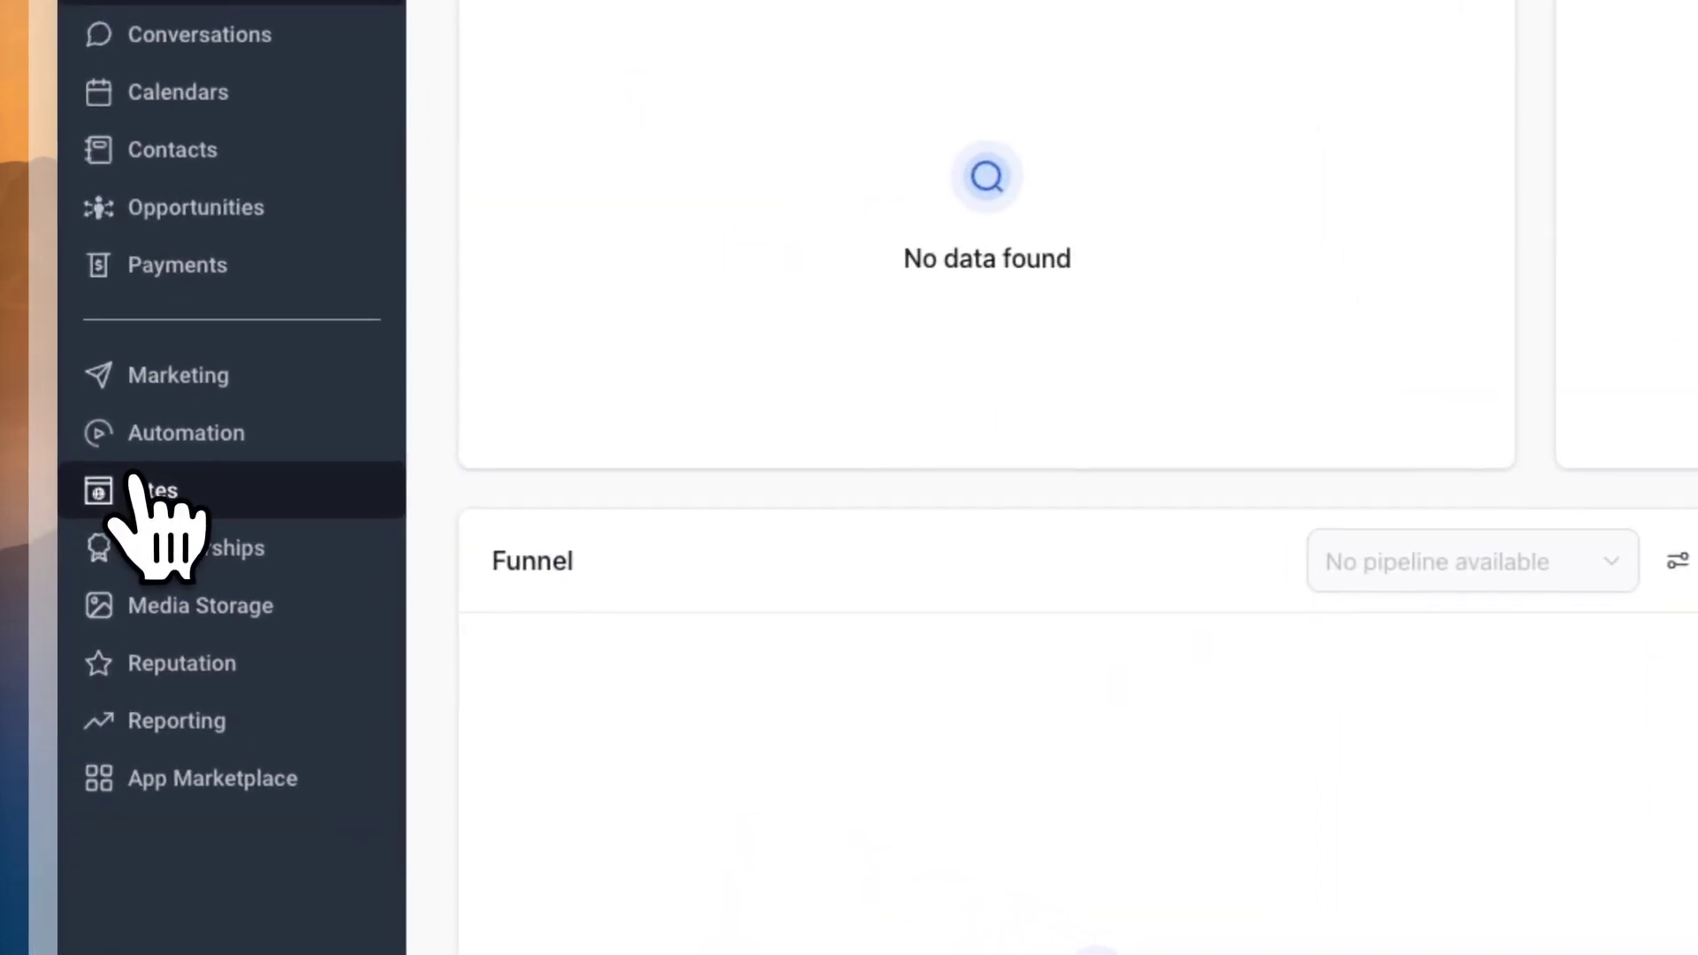
- Start a new website in Sites > Websites, choosing to build it from templates
left_click(122, 588)
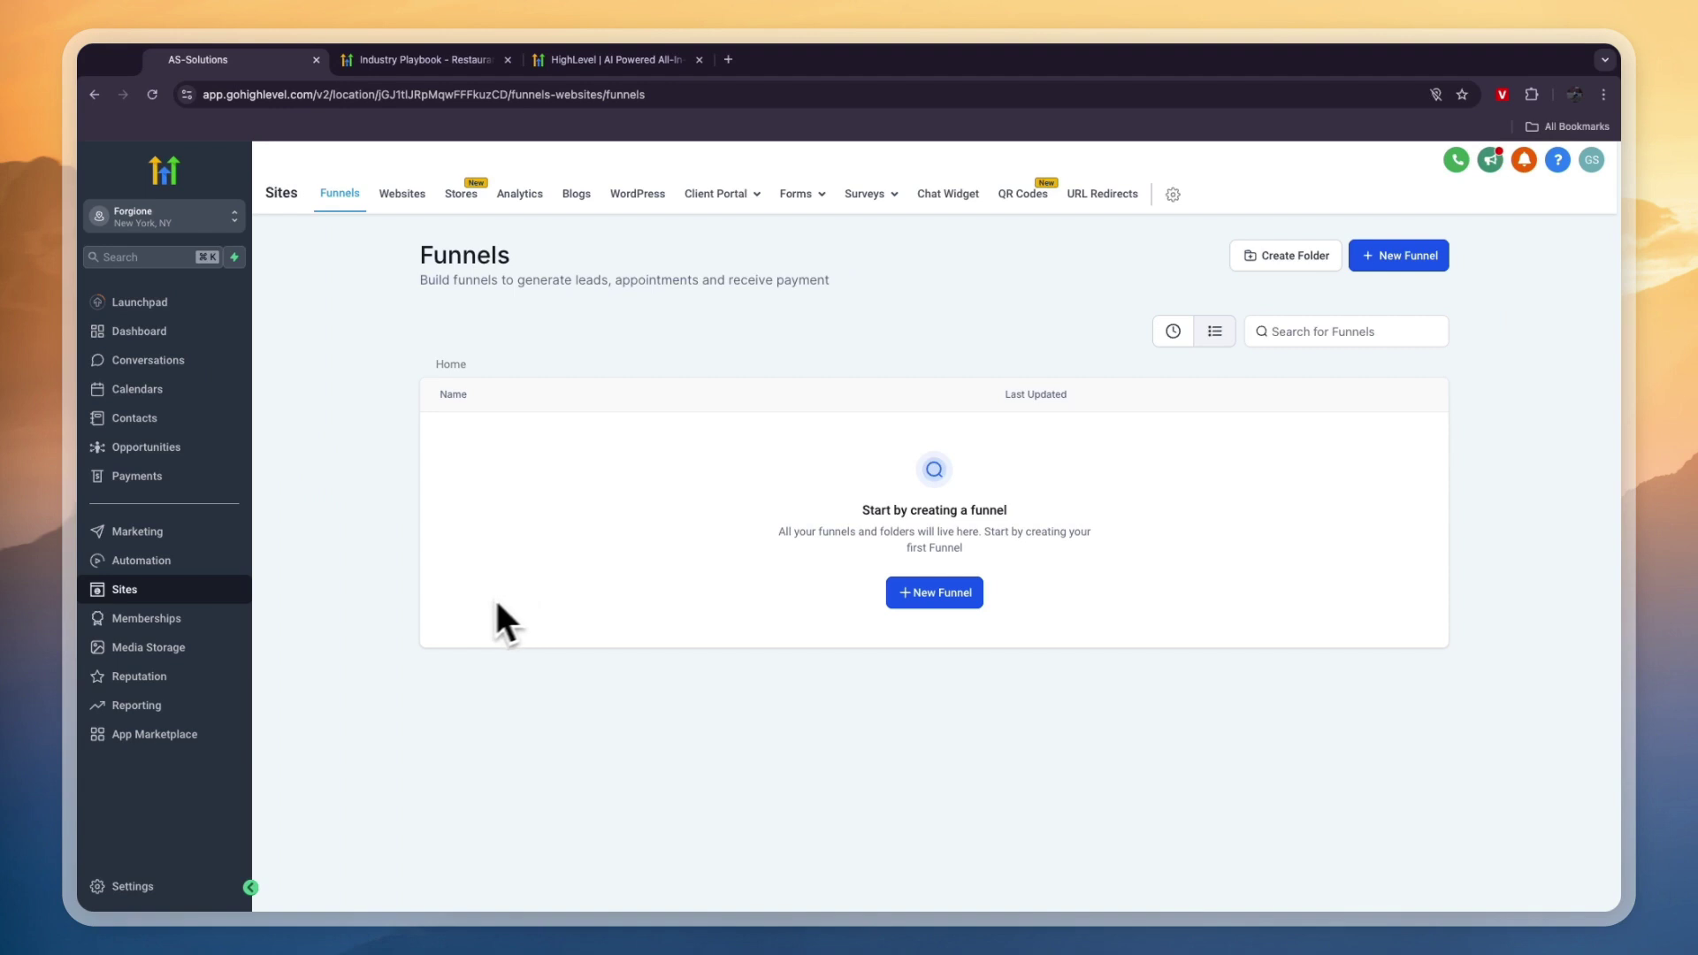
left_click(404, 184)
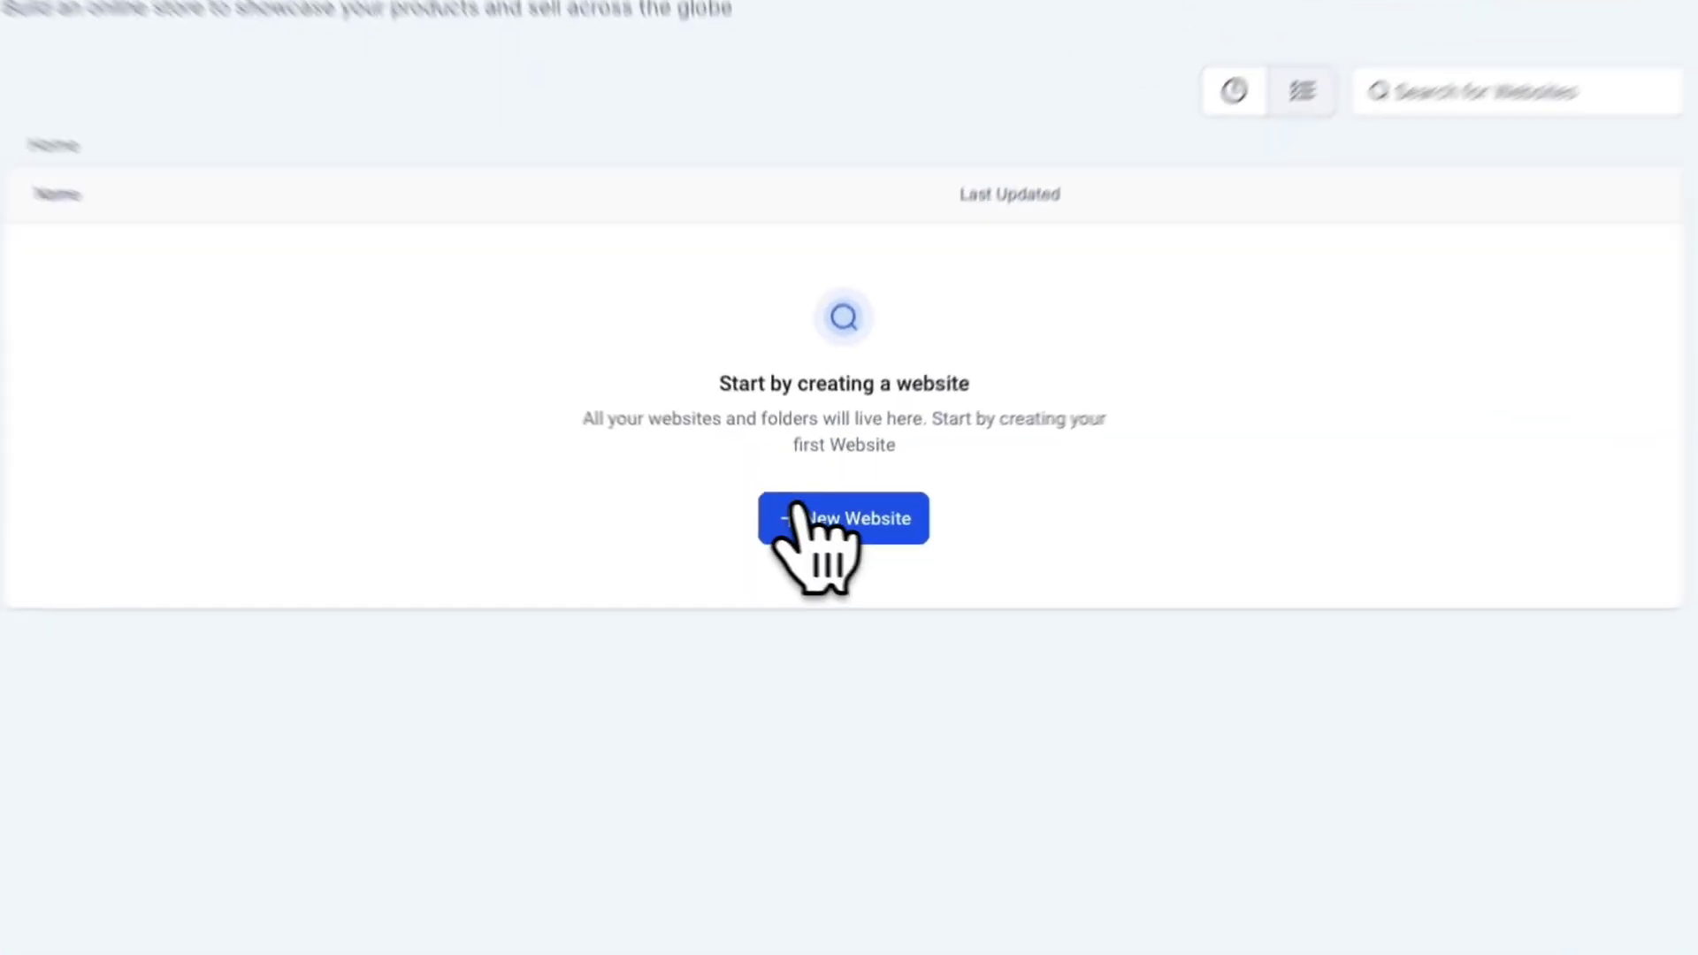
left_click(924, 597)
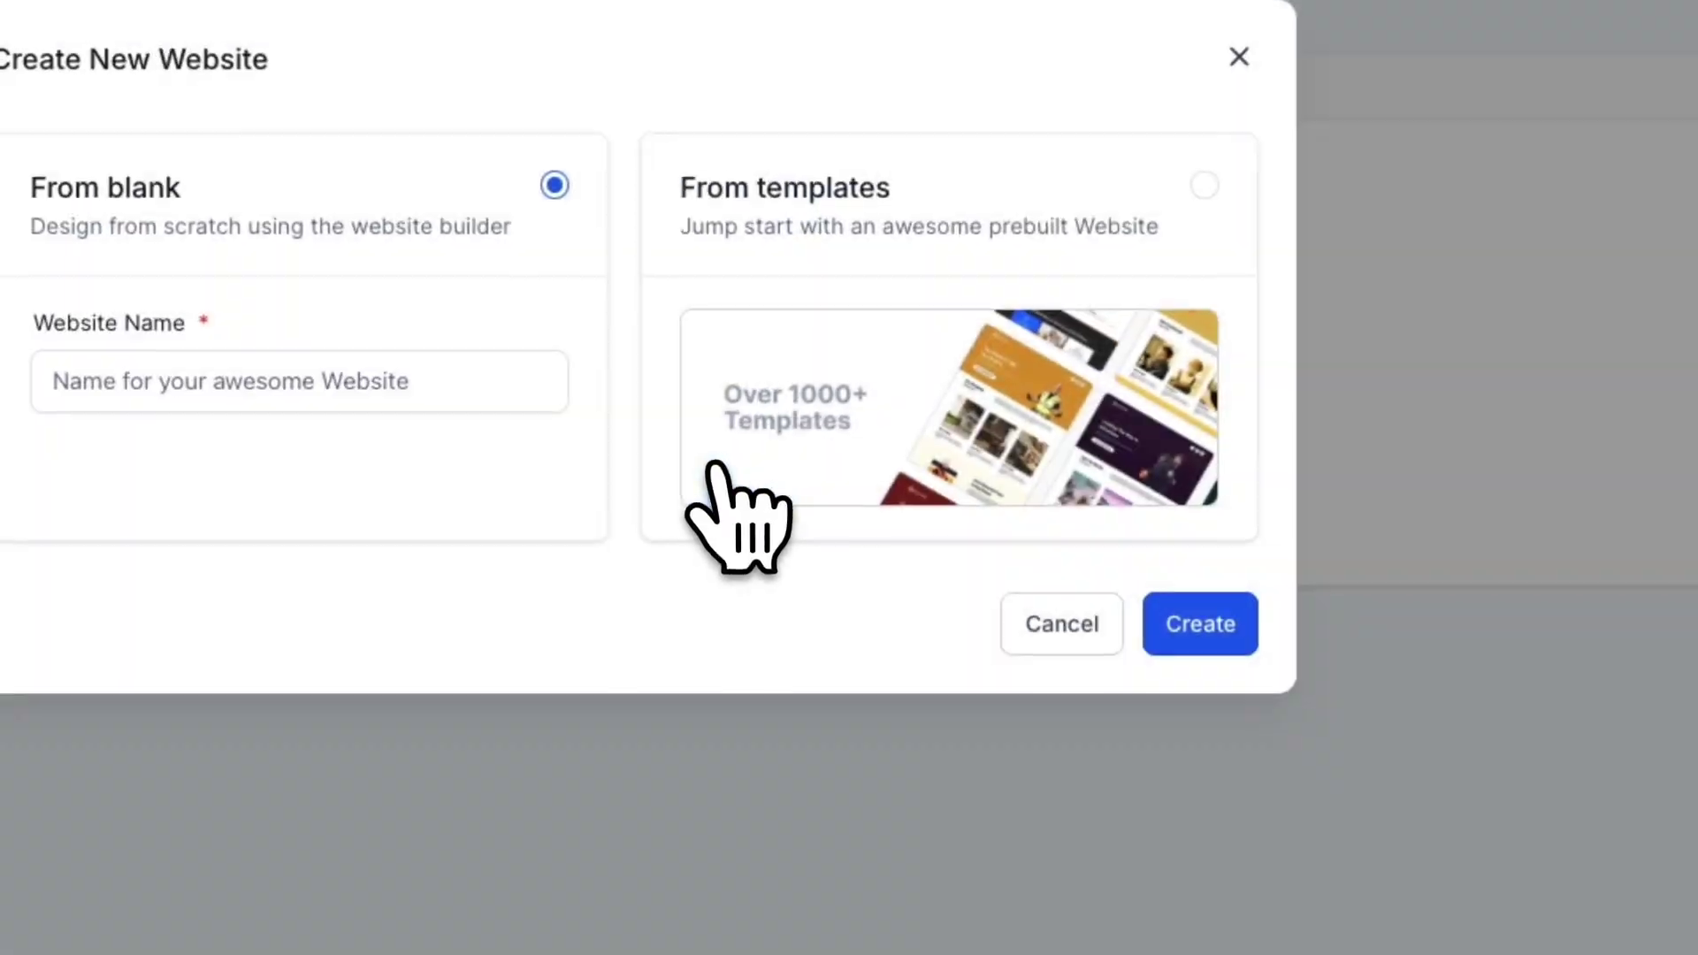
left_click(805, 190)
left_click(1190, 625)
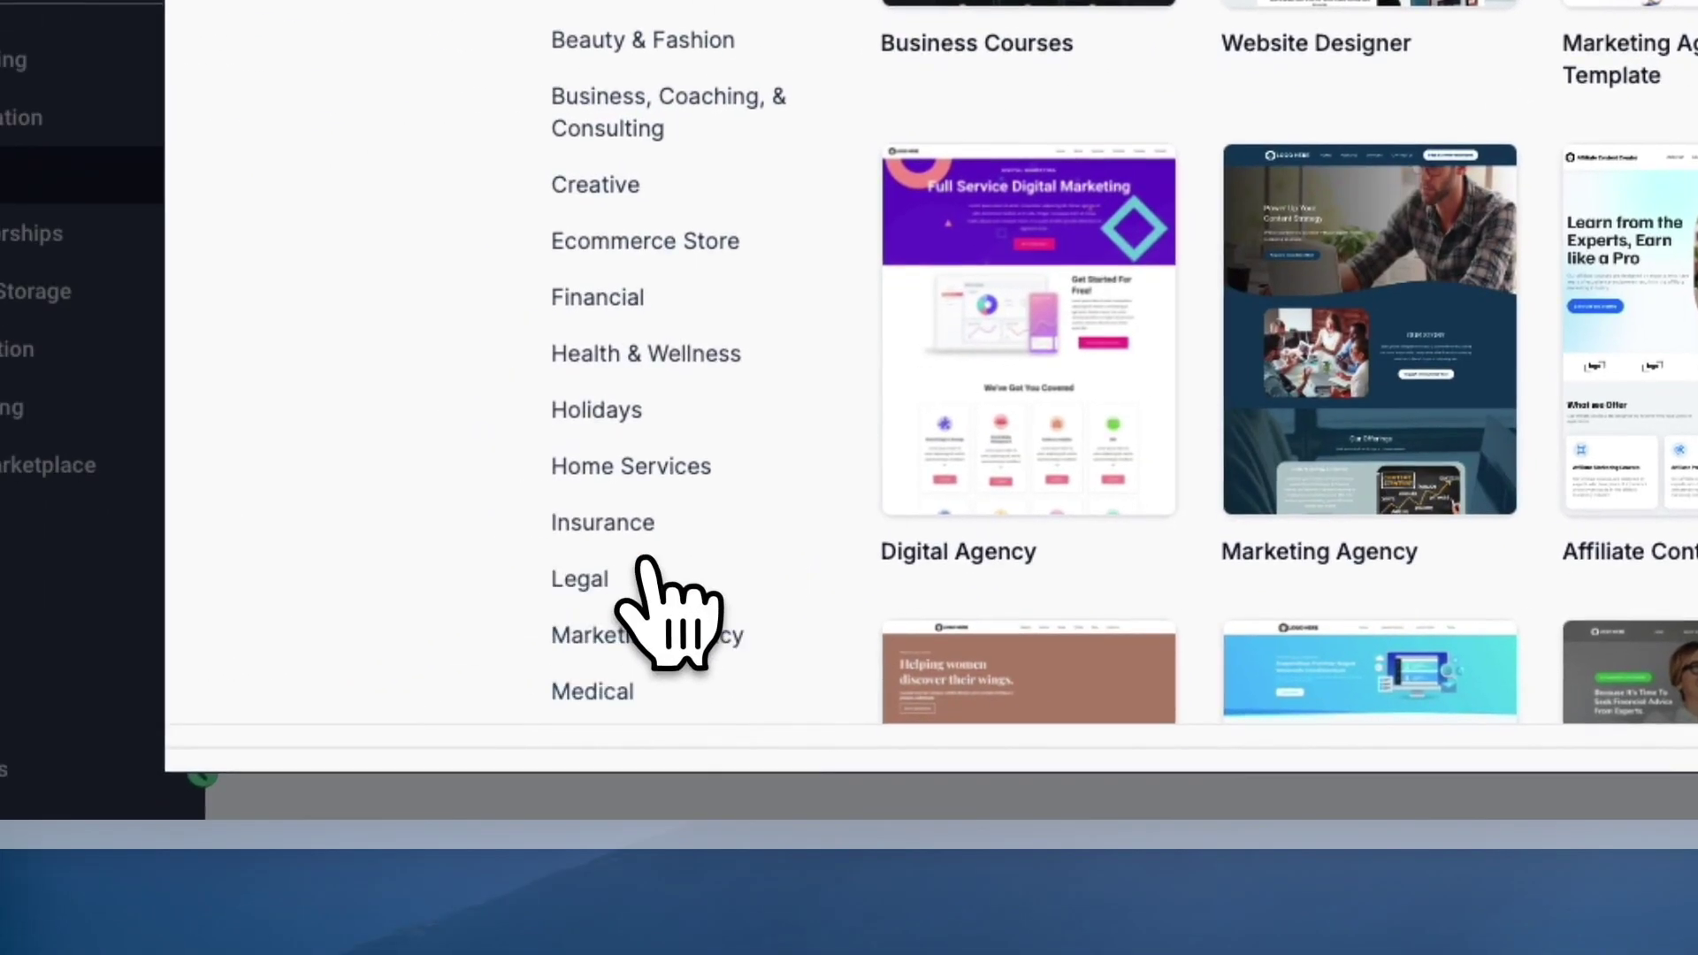
- Filter the Template Library to Restaurant & Bar and preview the Restaurant template
scroll(645, 566, "down", 3)
scroll(652, 451, "down", 1)
left_click(637, 570)
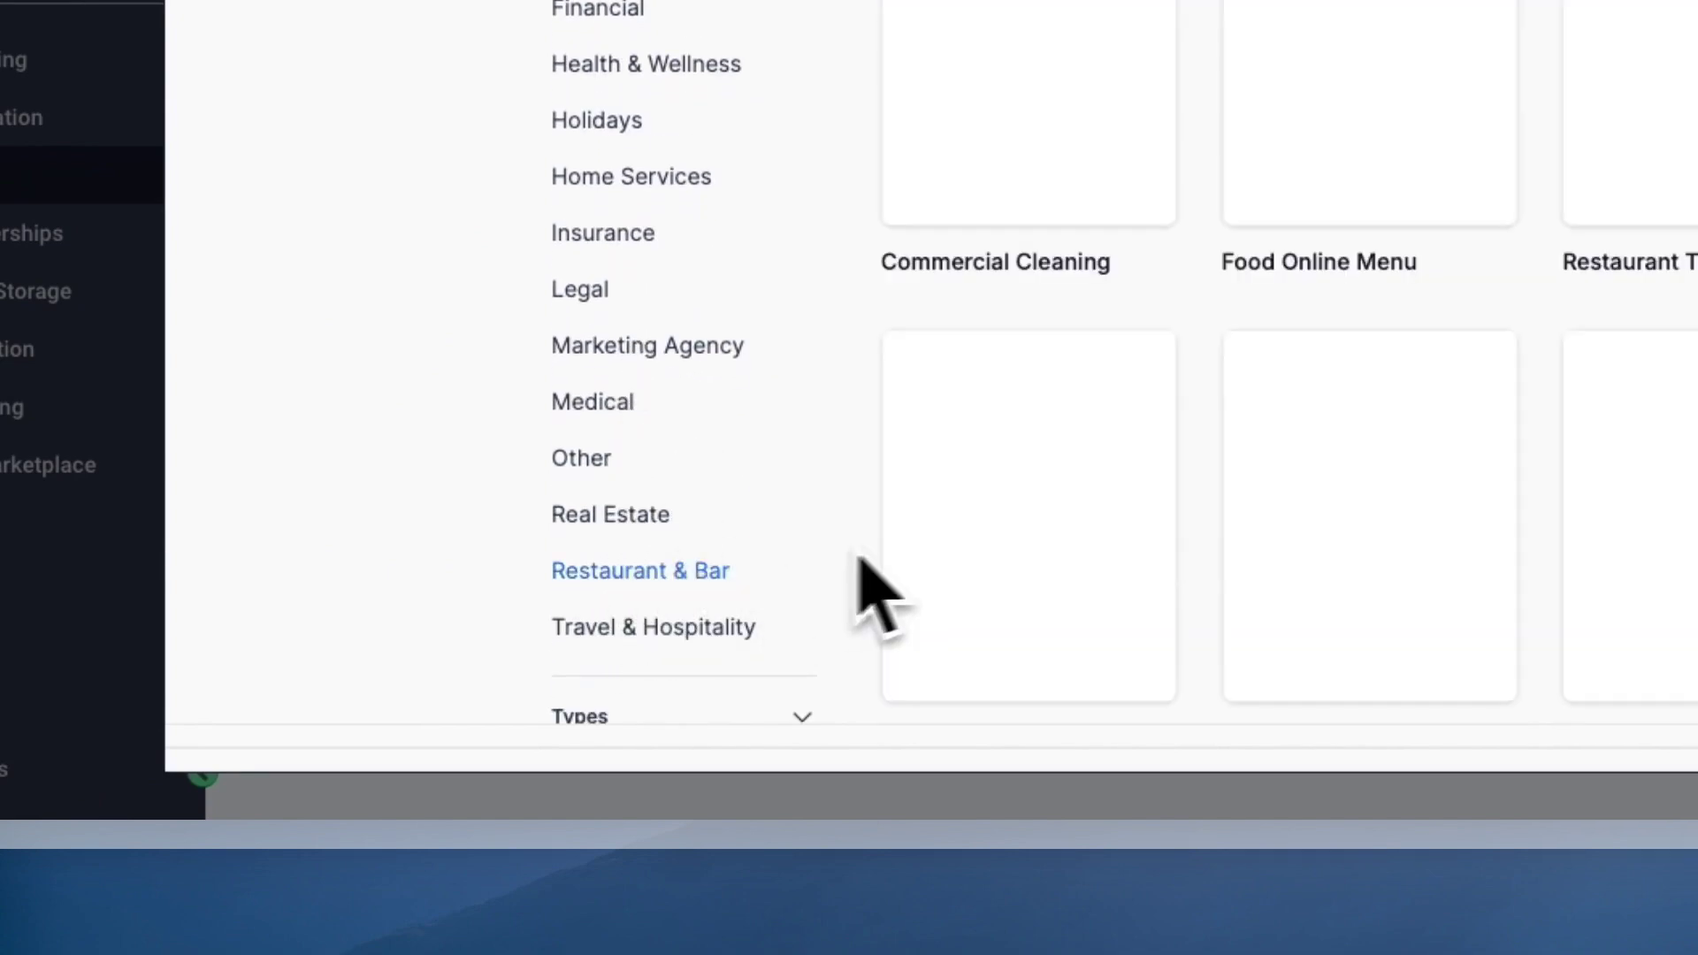
scroll(823, 221, "up", 5)
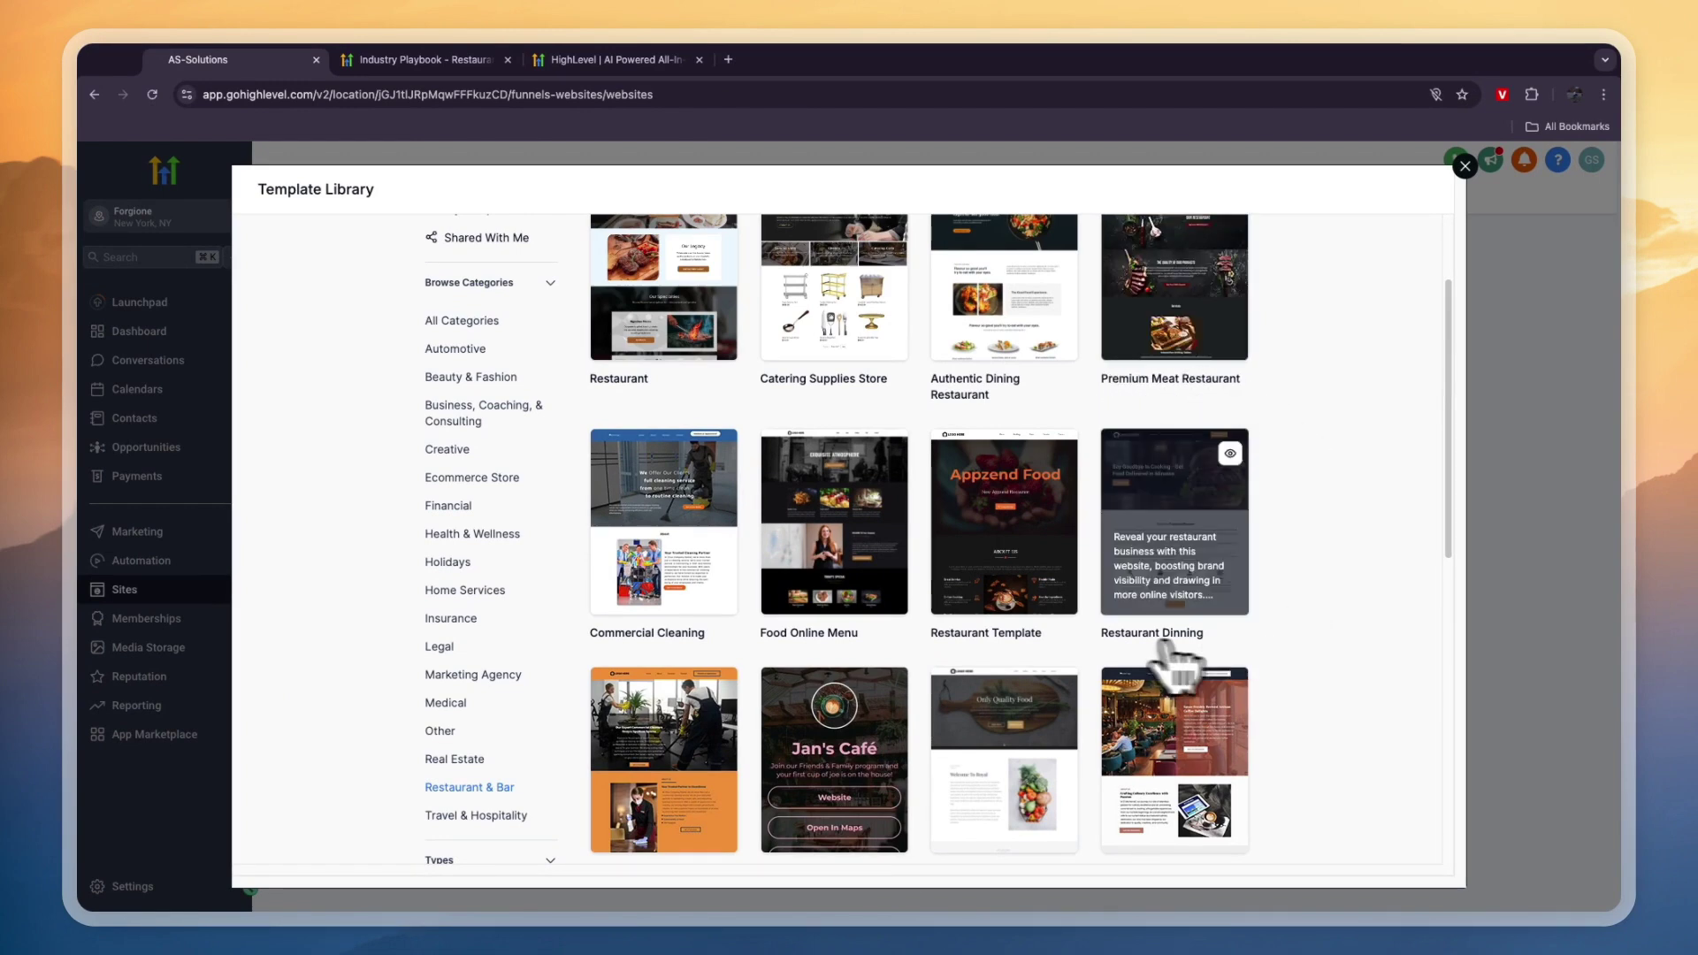
scroll(1015, 651, "down", 5)
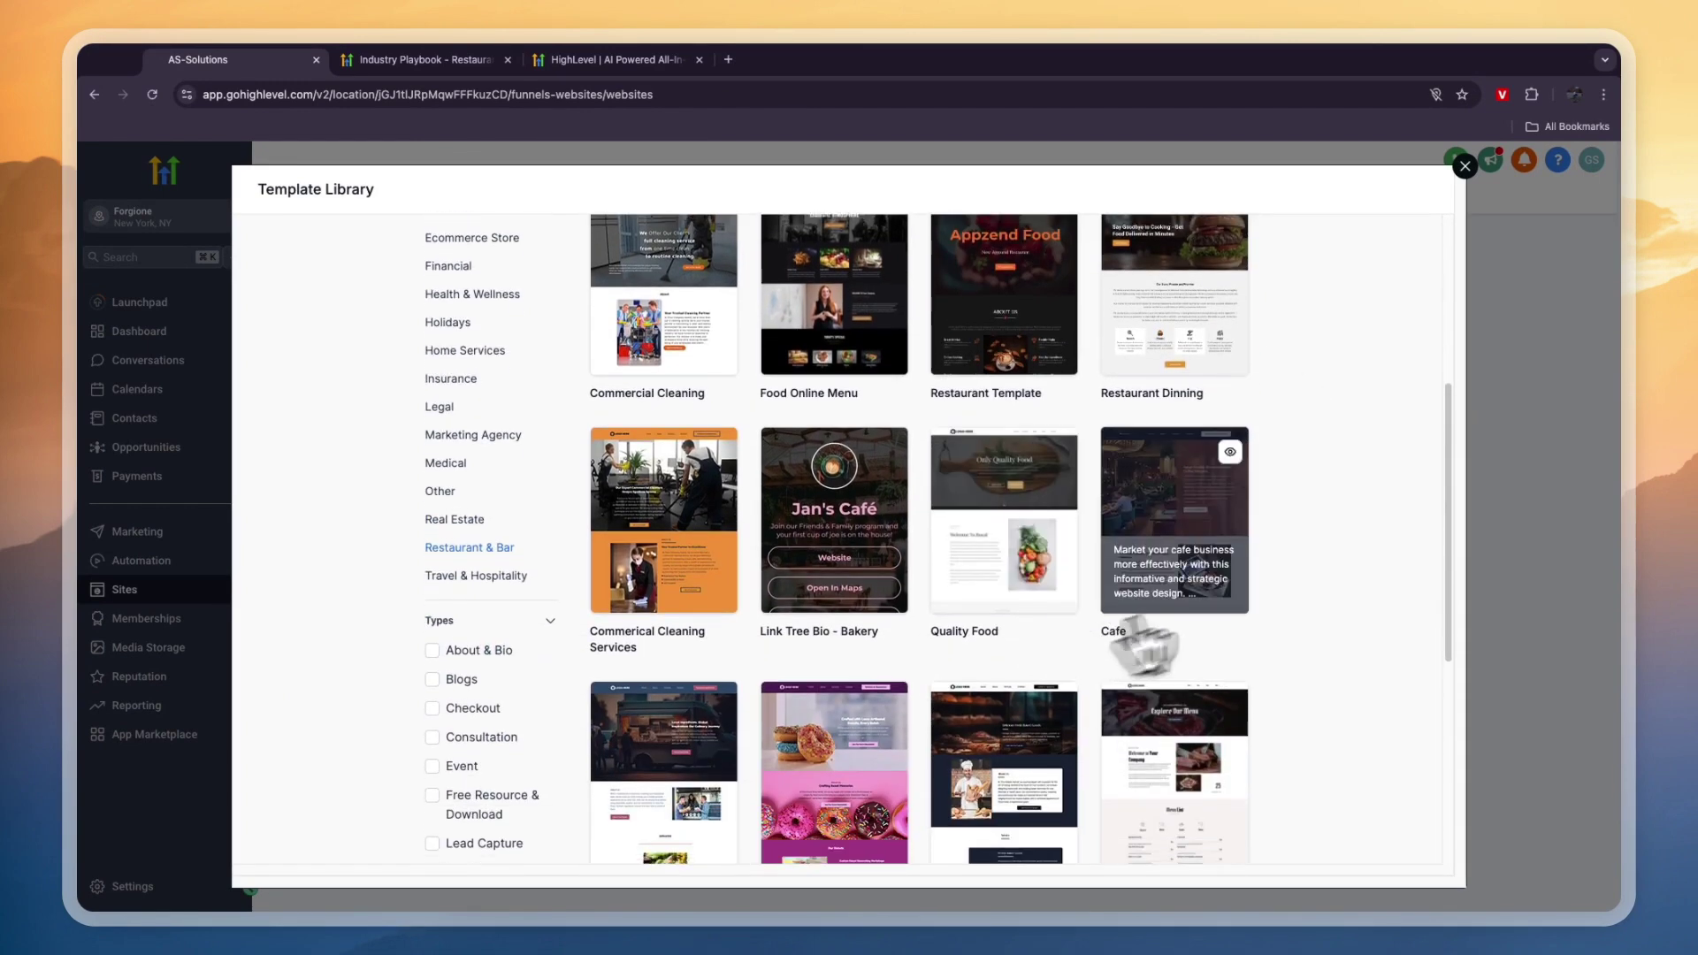
scroll(1185, 610, "up", 7)
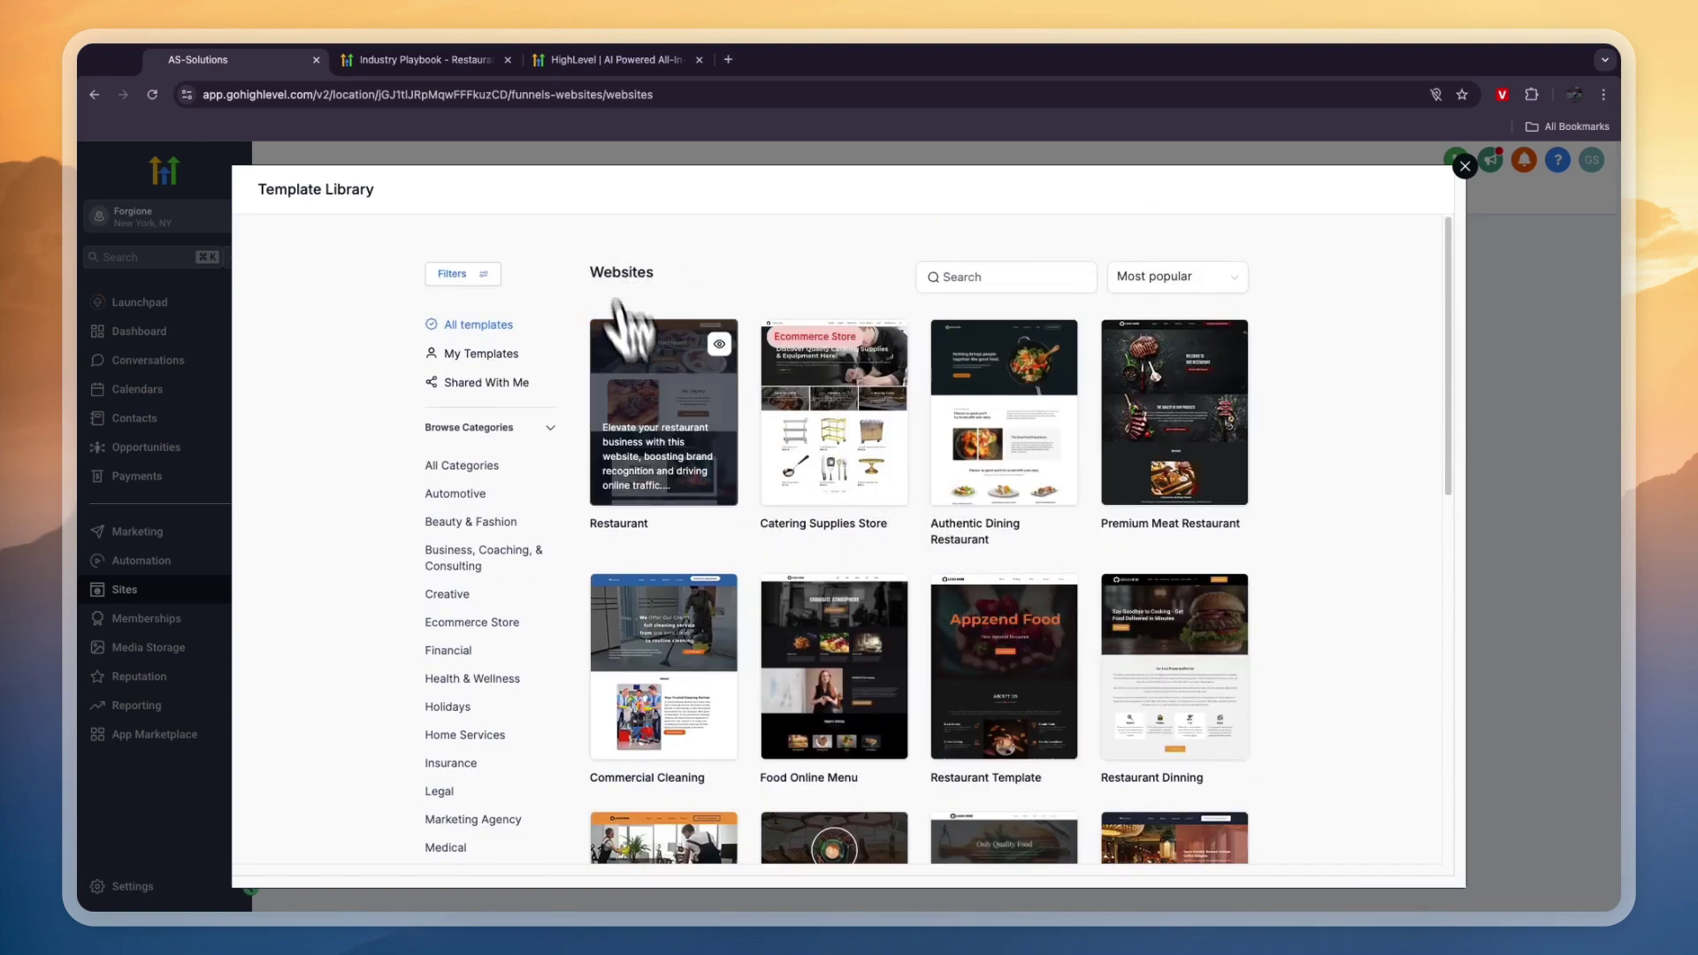
left_click(632, 354)
- Build the website from the Restaurant template, look over its home page in the builder, and launch the preview
left_click(1371, 188)
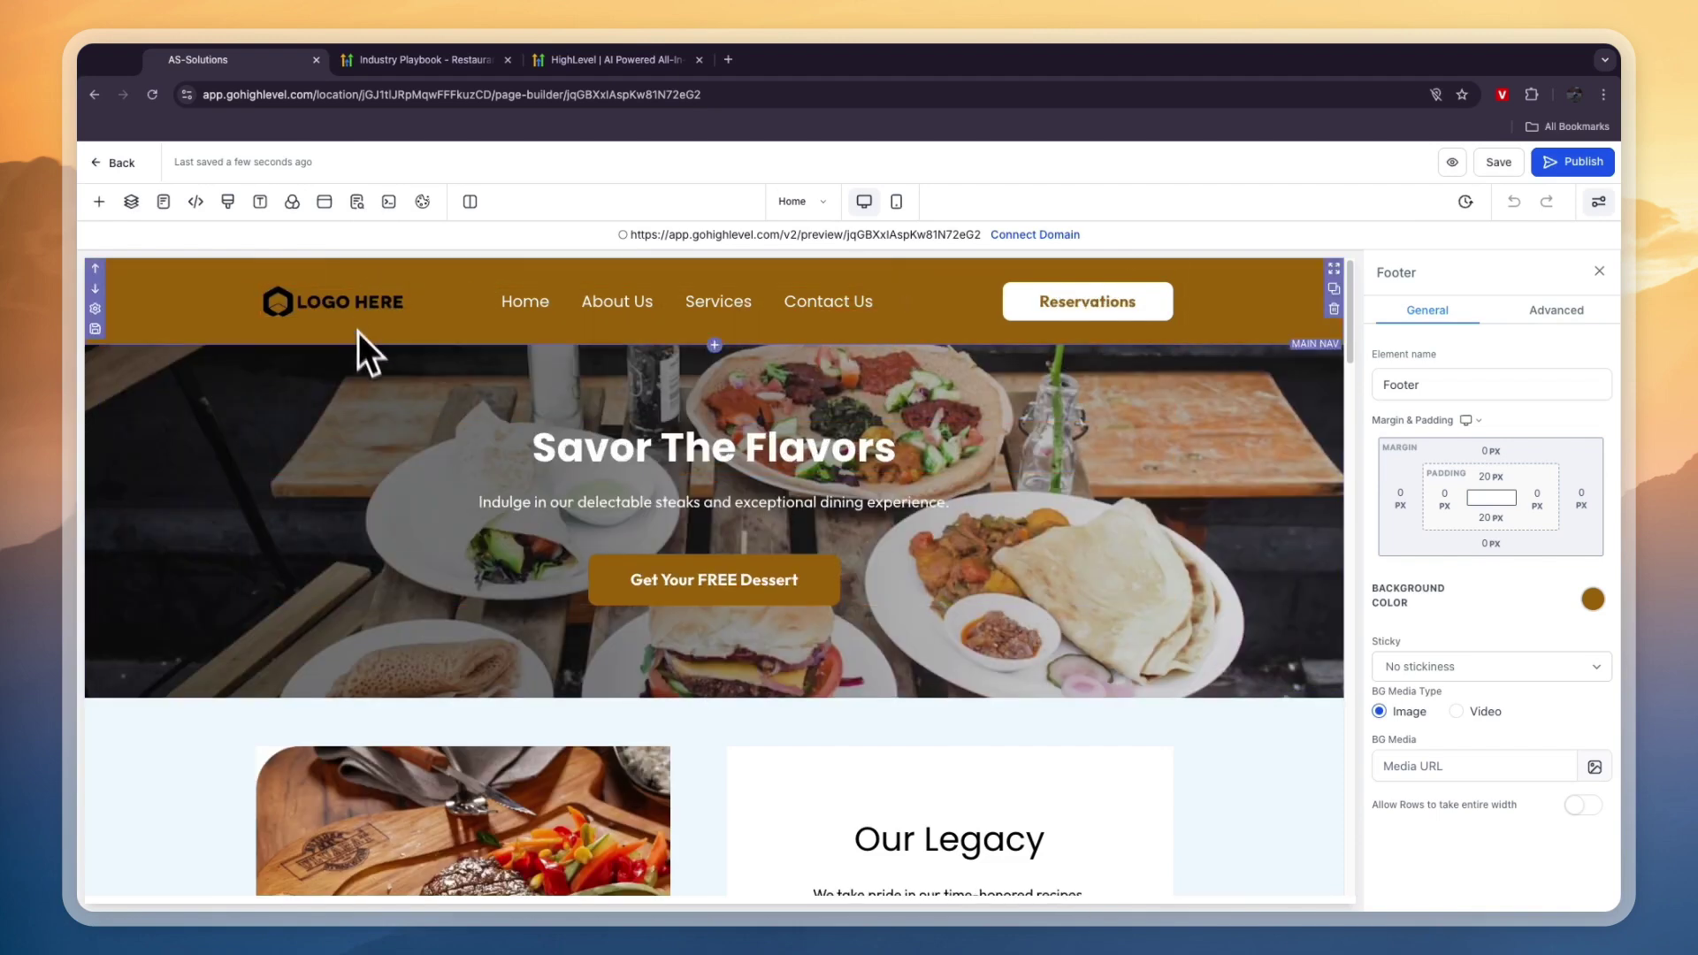
scroll(600, 386, "down", 2)
scroll(728, 559, "down", 5)
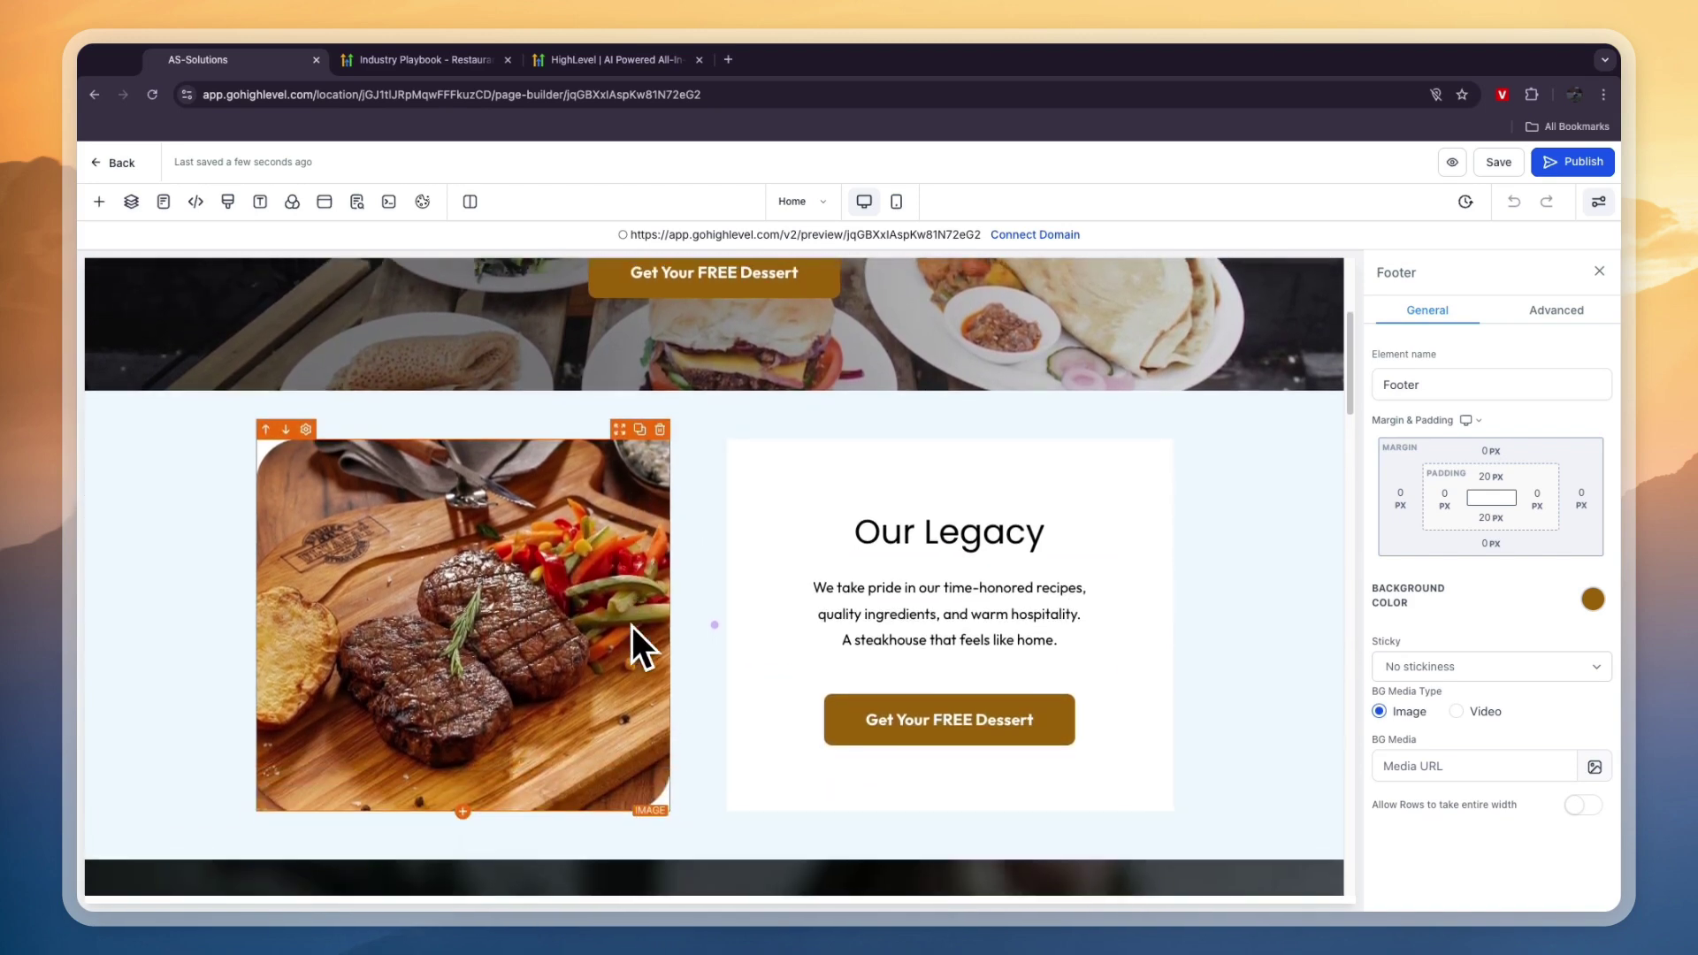
scroll(276, 614, "down", 12)
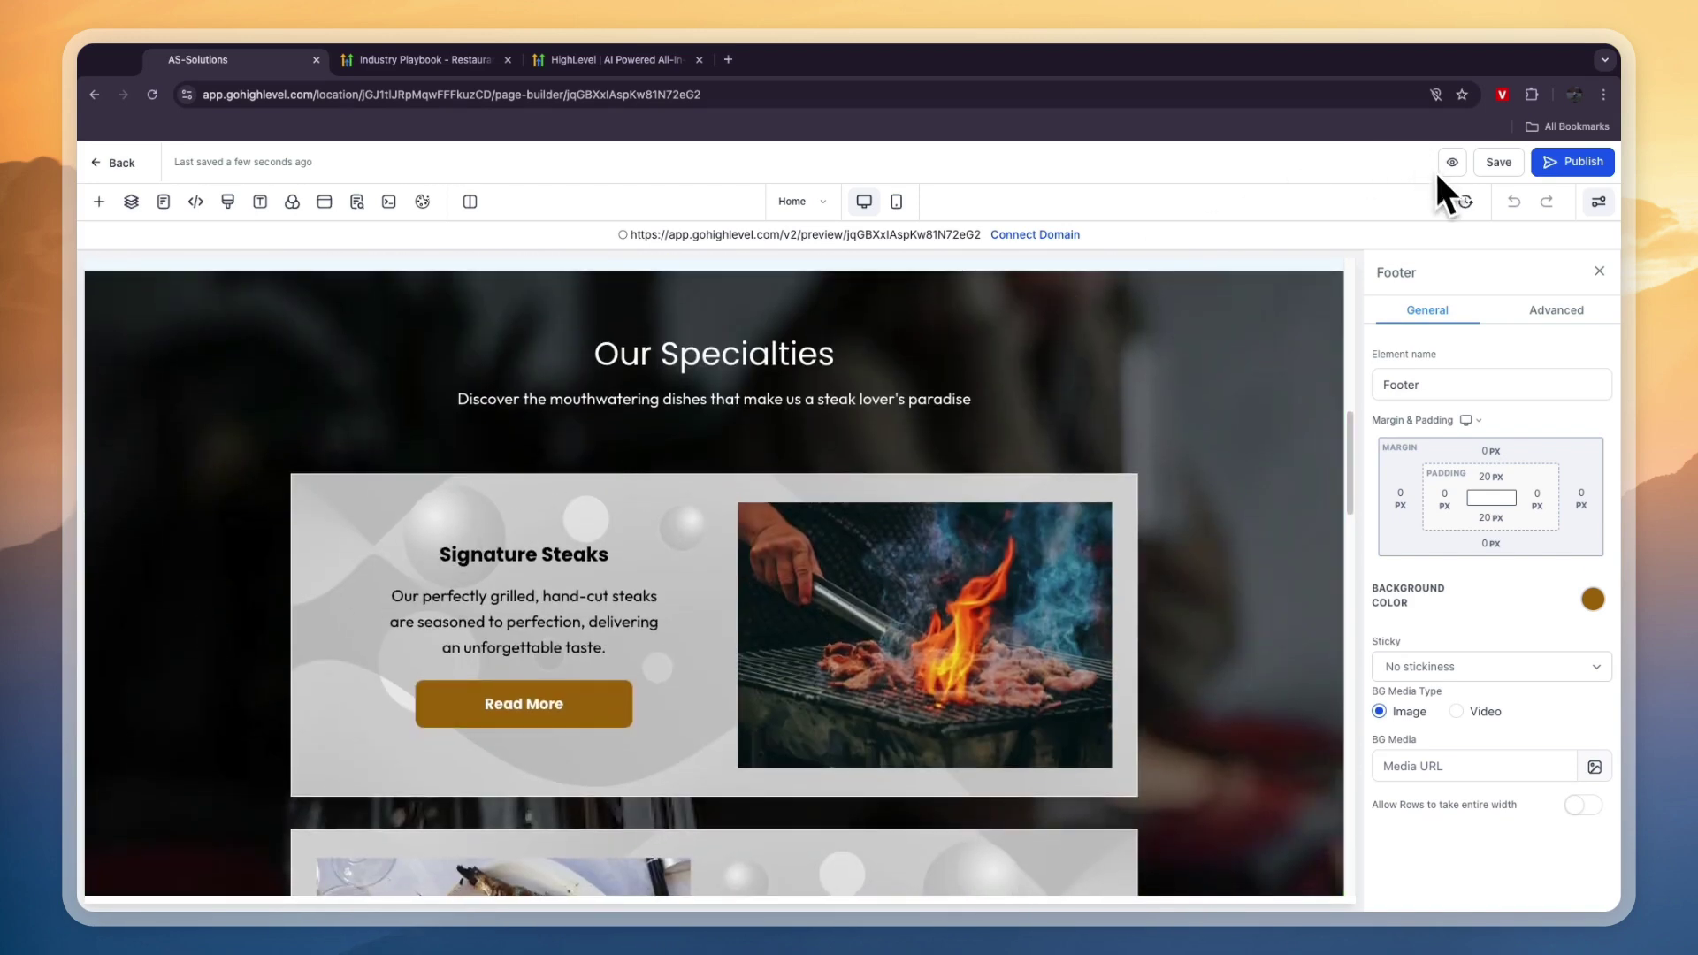
left_click(1453, 162)
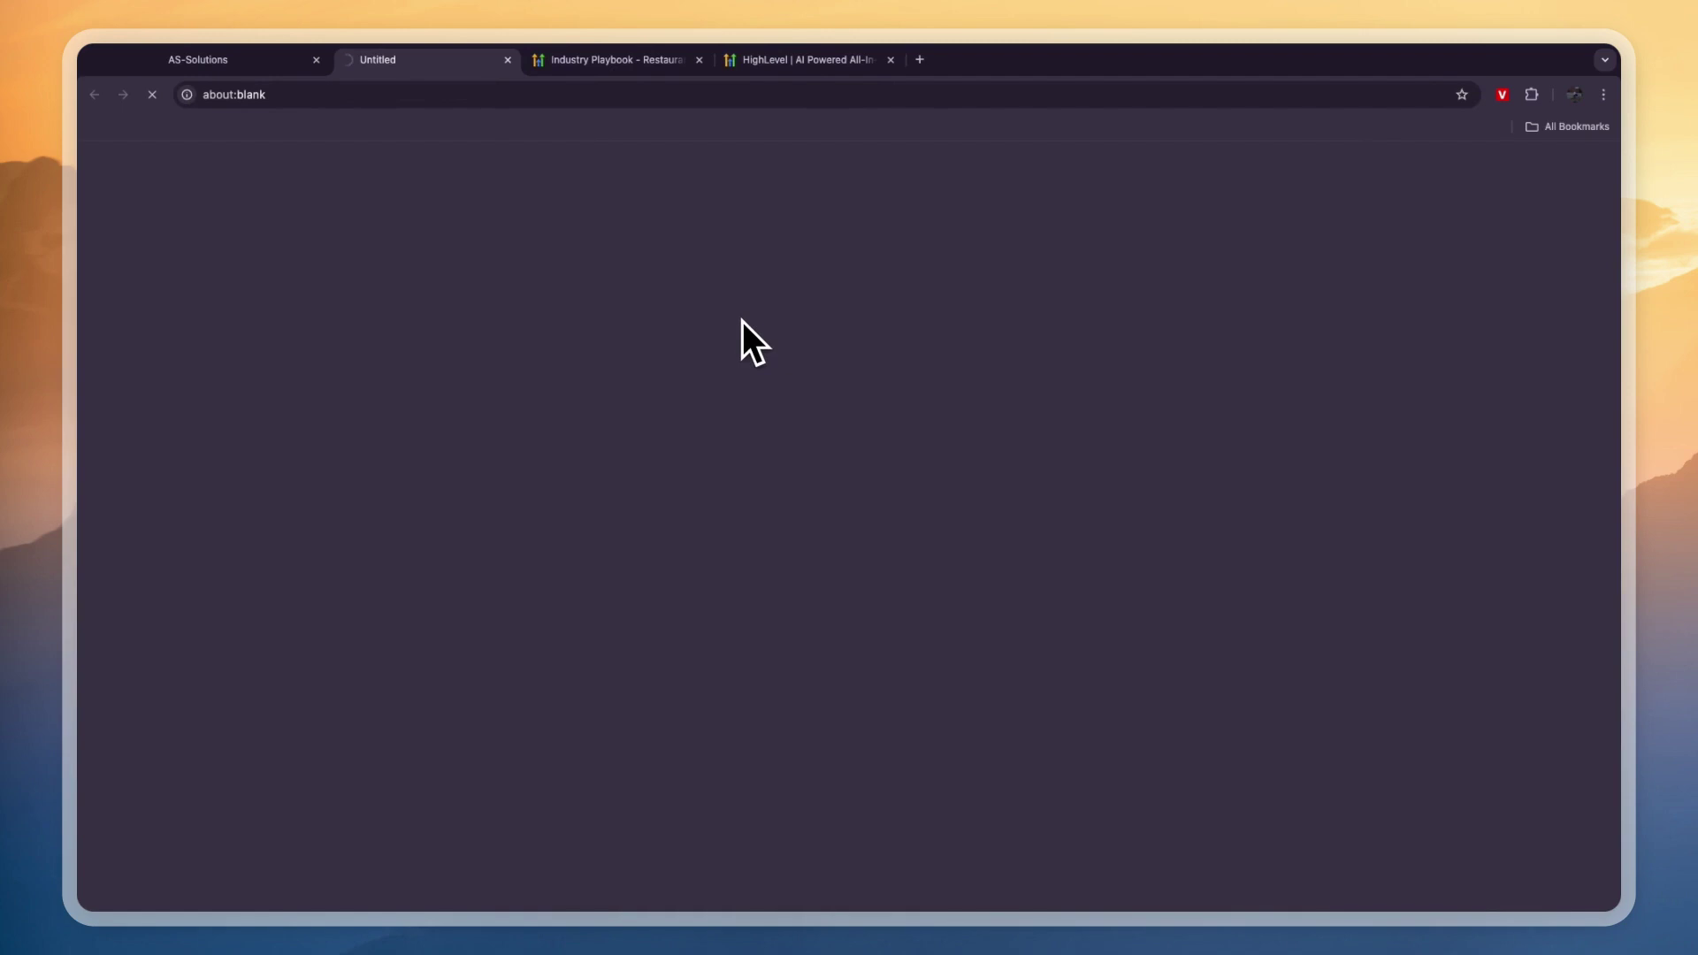
- Test the preview's Reservations link, then go back to the editor and the site's page list
scroll(562, 451, "down", 1)
scroll(561, 451, "down", 3)
scroll(817, 521, "up", 5)
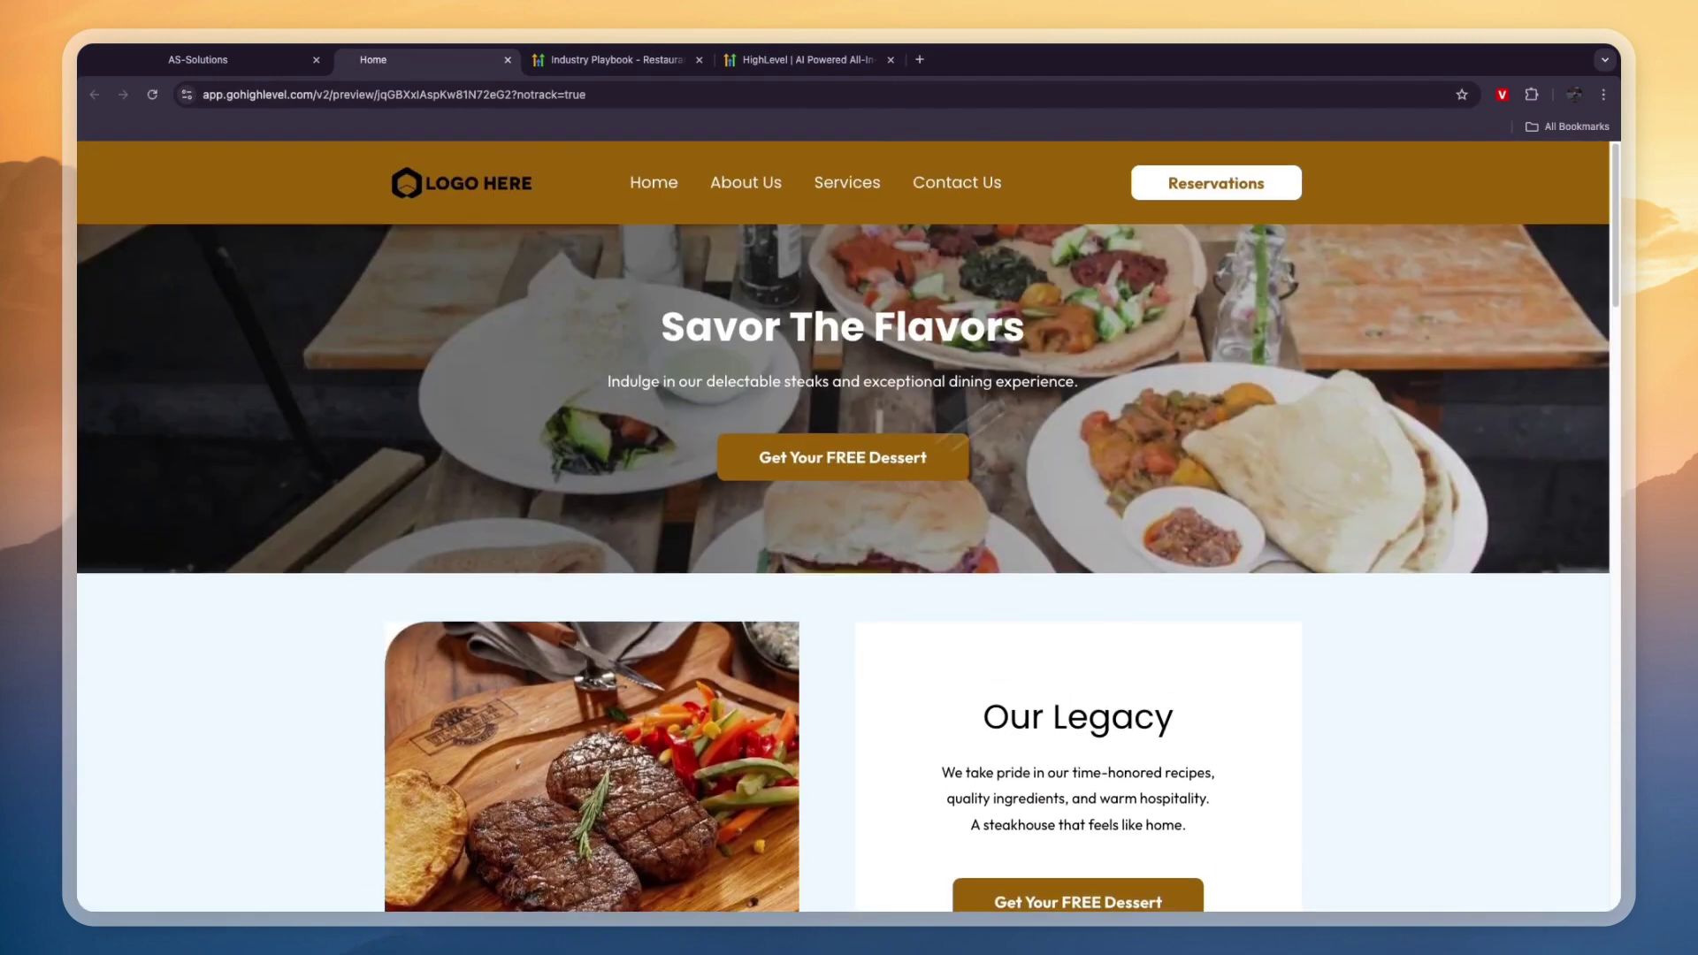
left_click(1205, 177)
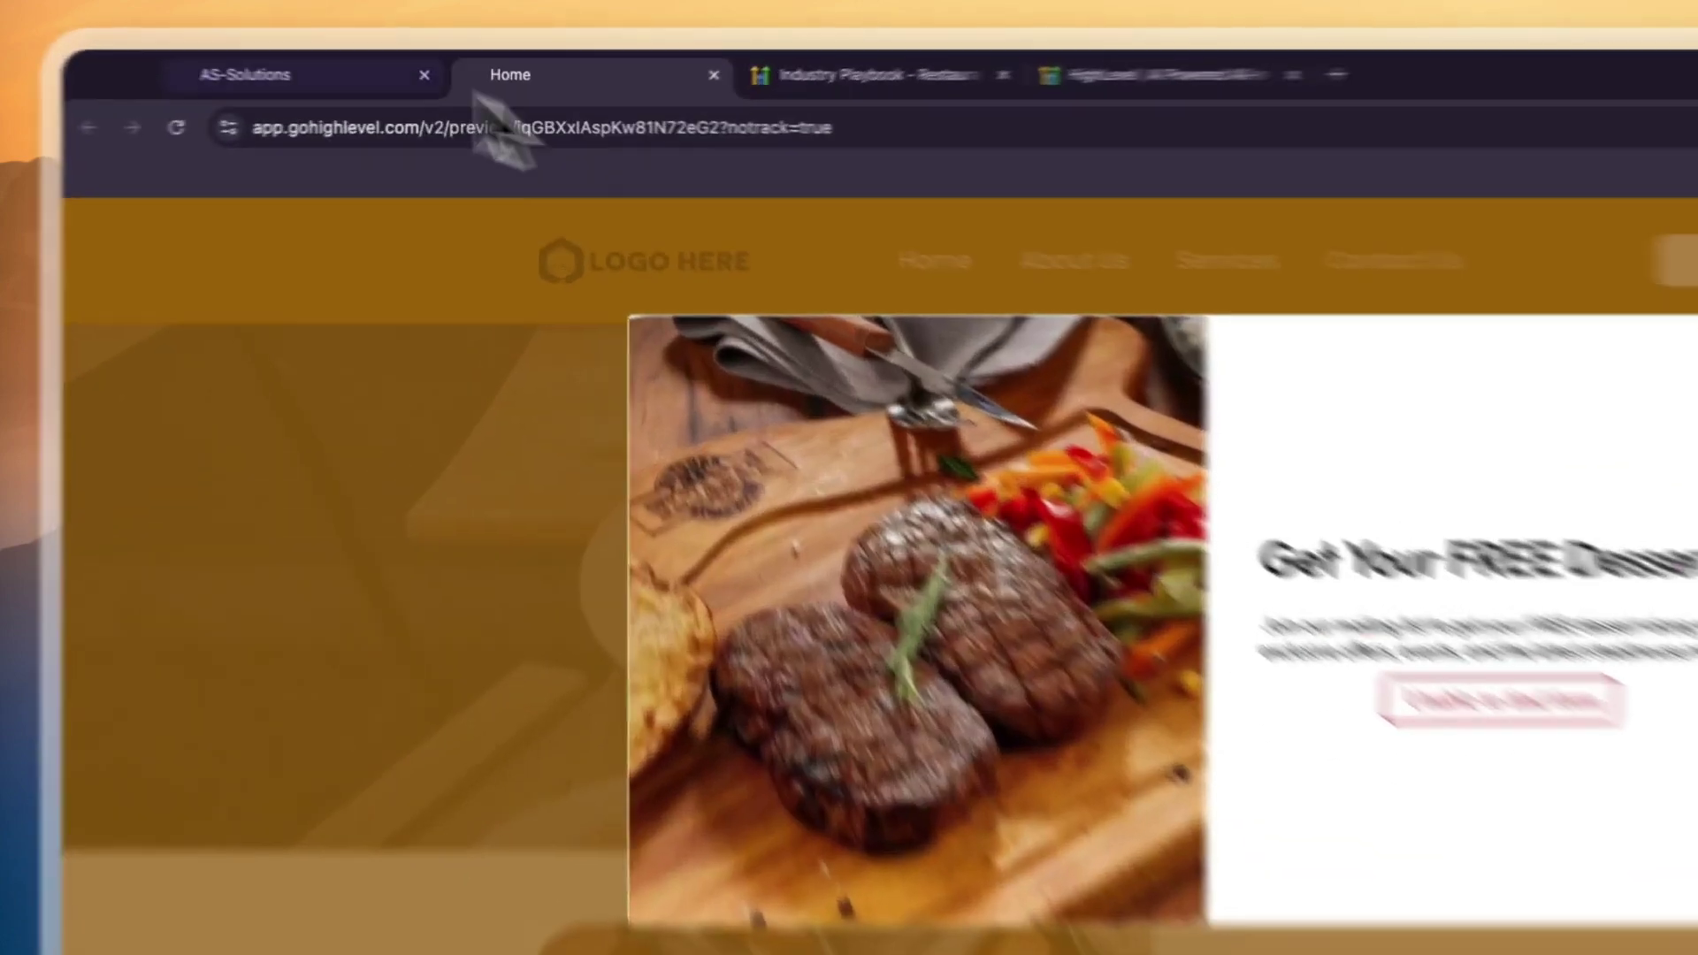
left_click(198, 60)
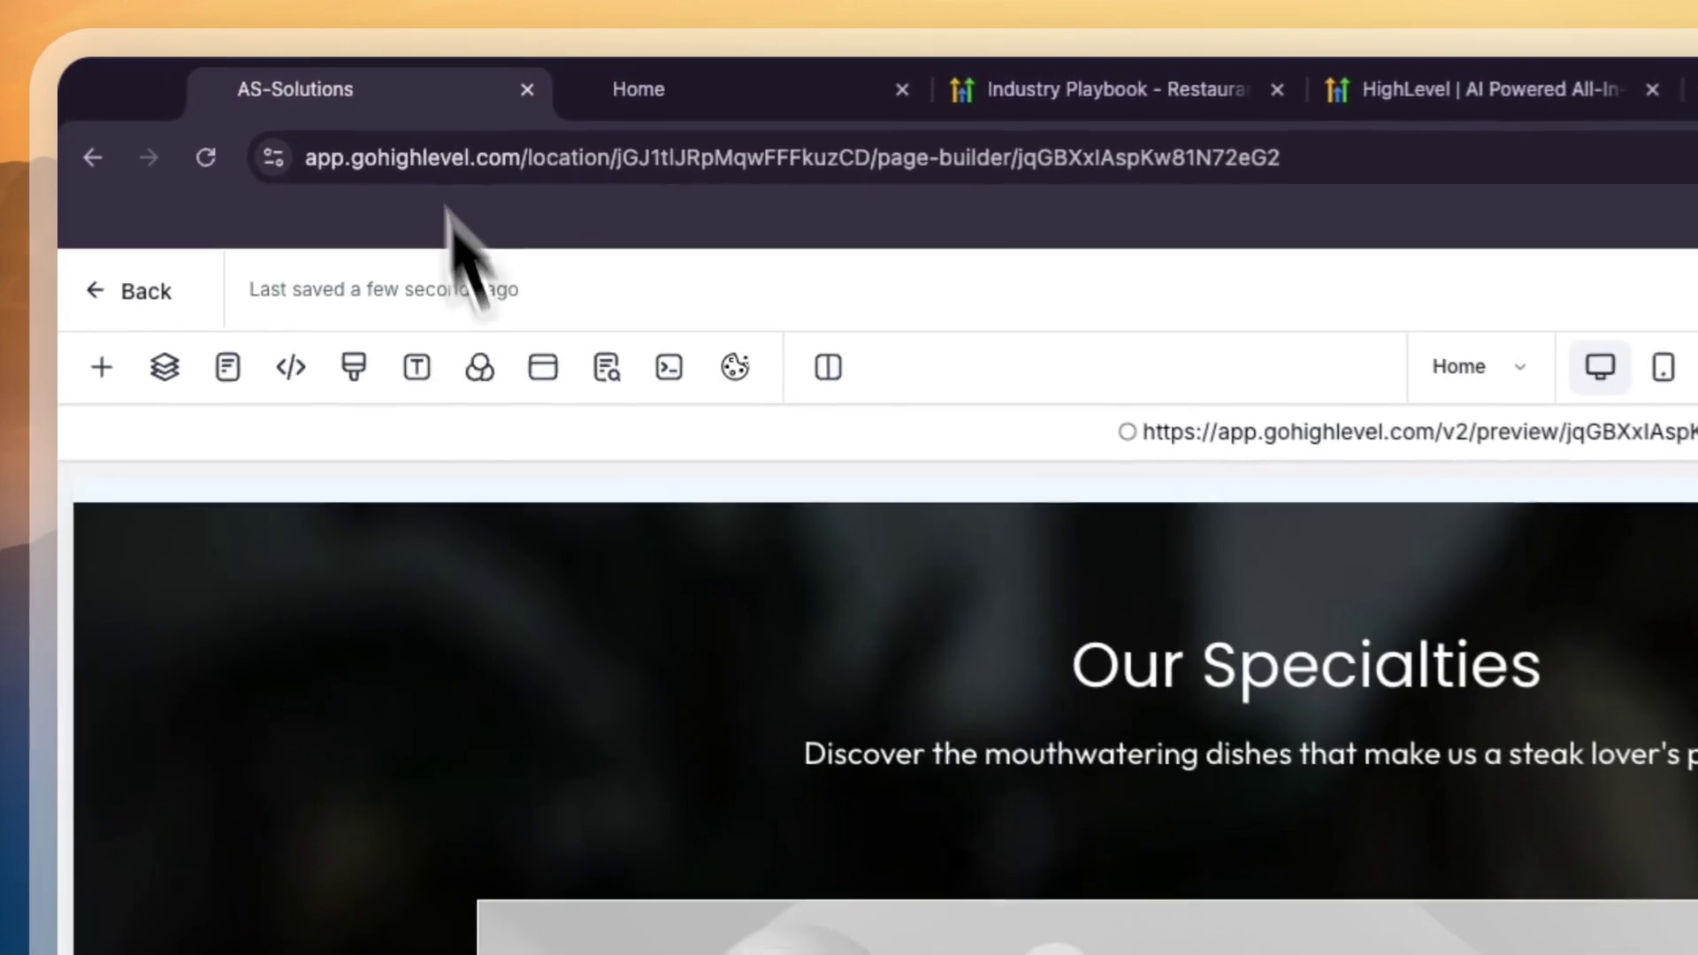
left_click(131, 297)
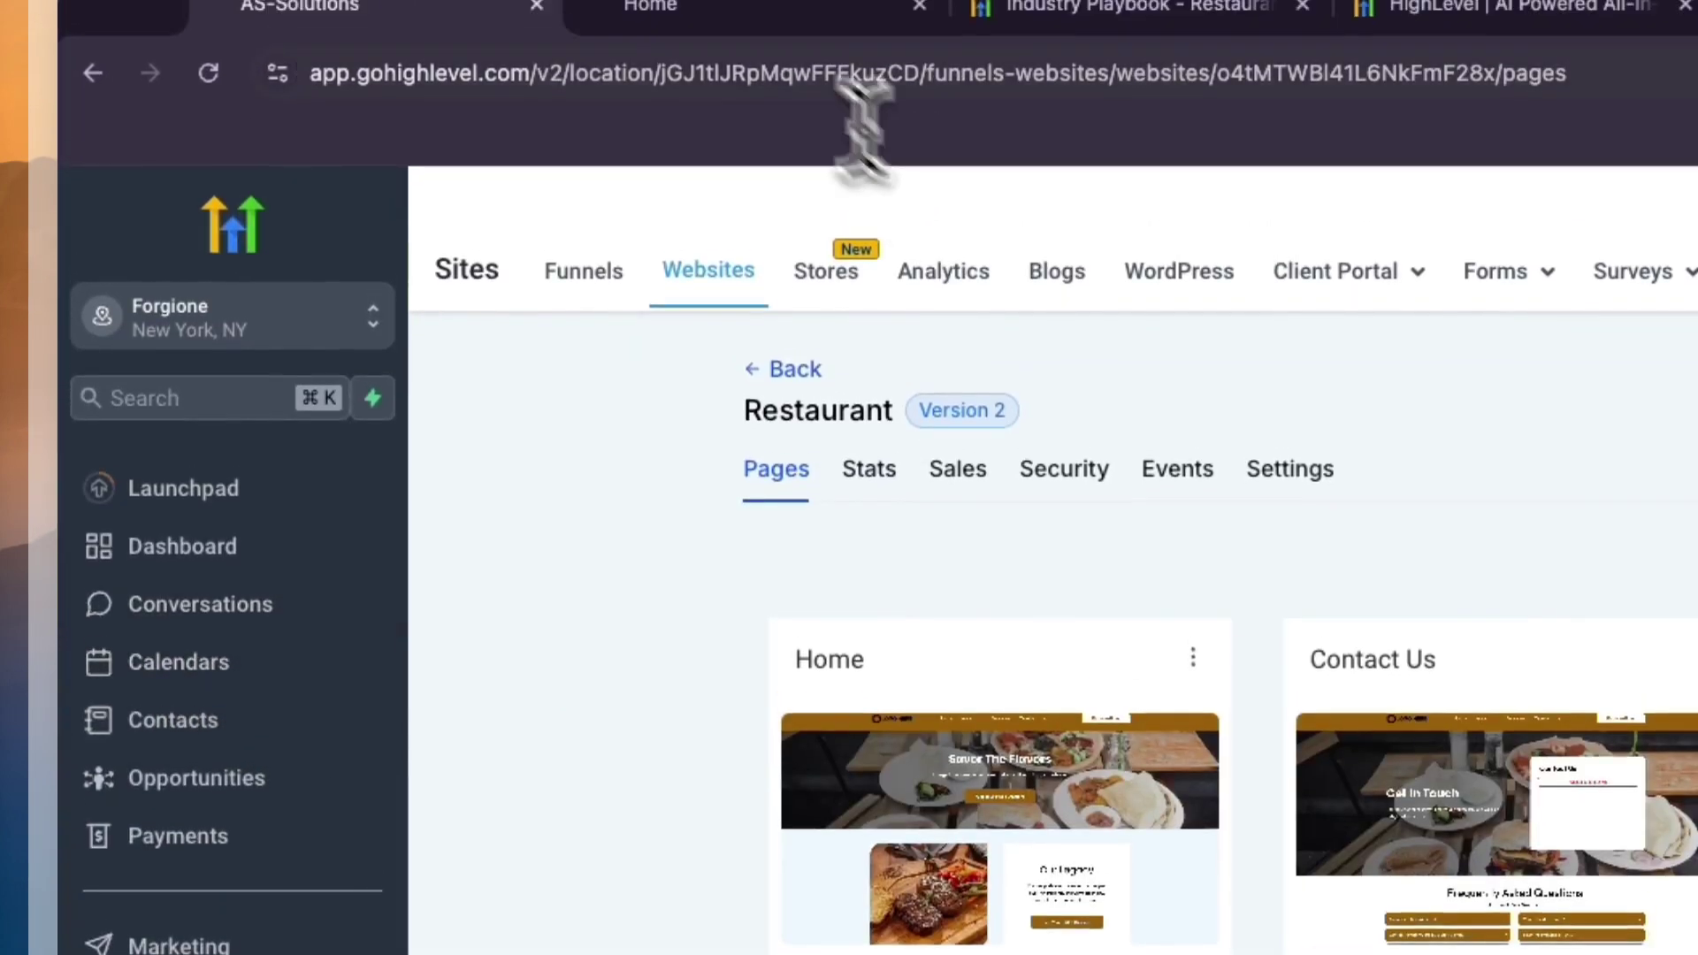
- Dismiss the FREE Dessert popup, scroll through the live home page preview, and close the preview tab
left_click(725, 18)
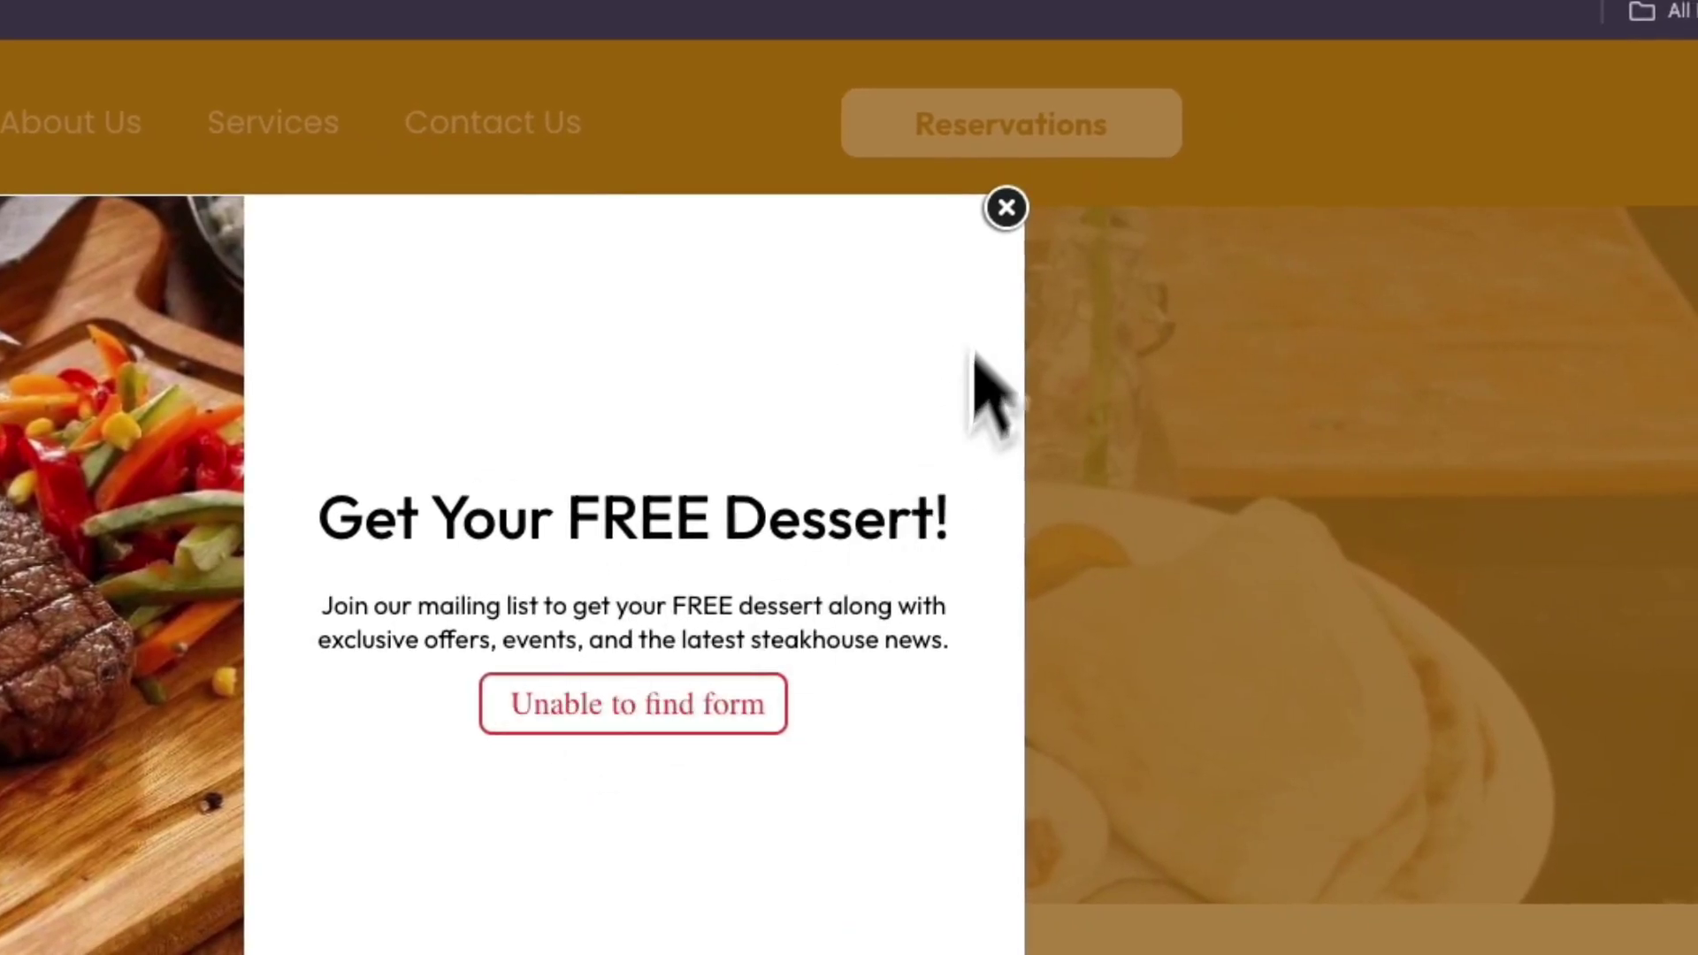
left_click(1005, 207)
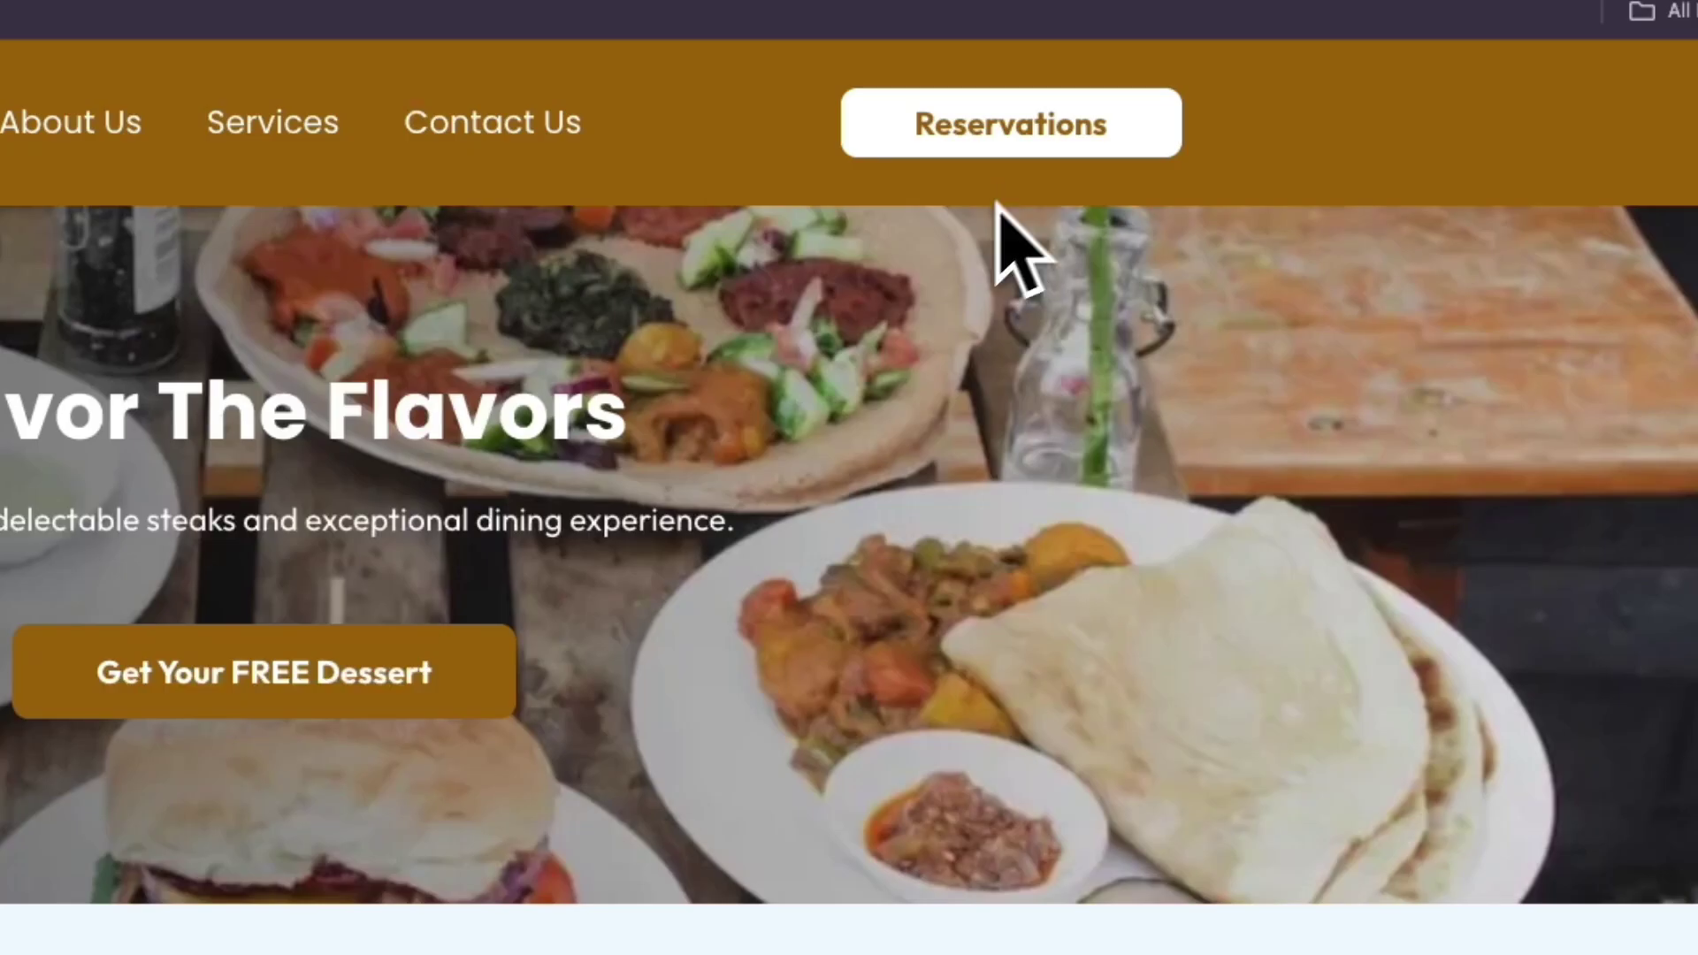
scroll(398, 739, "down", 3)
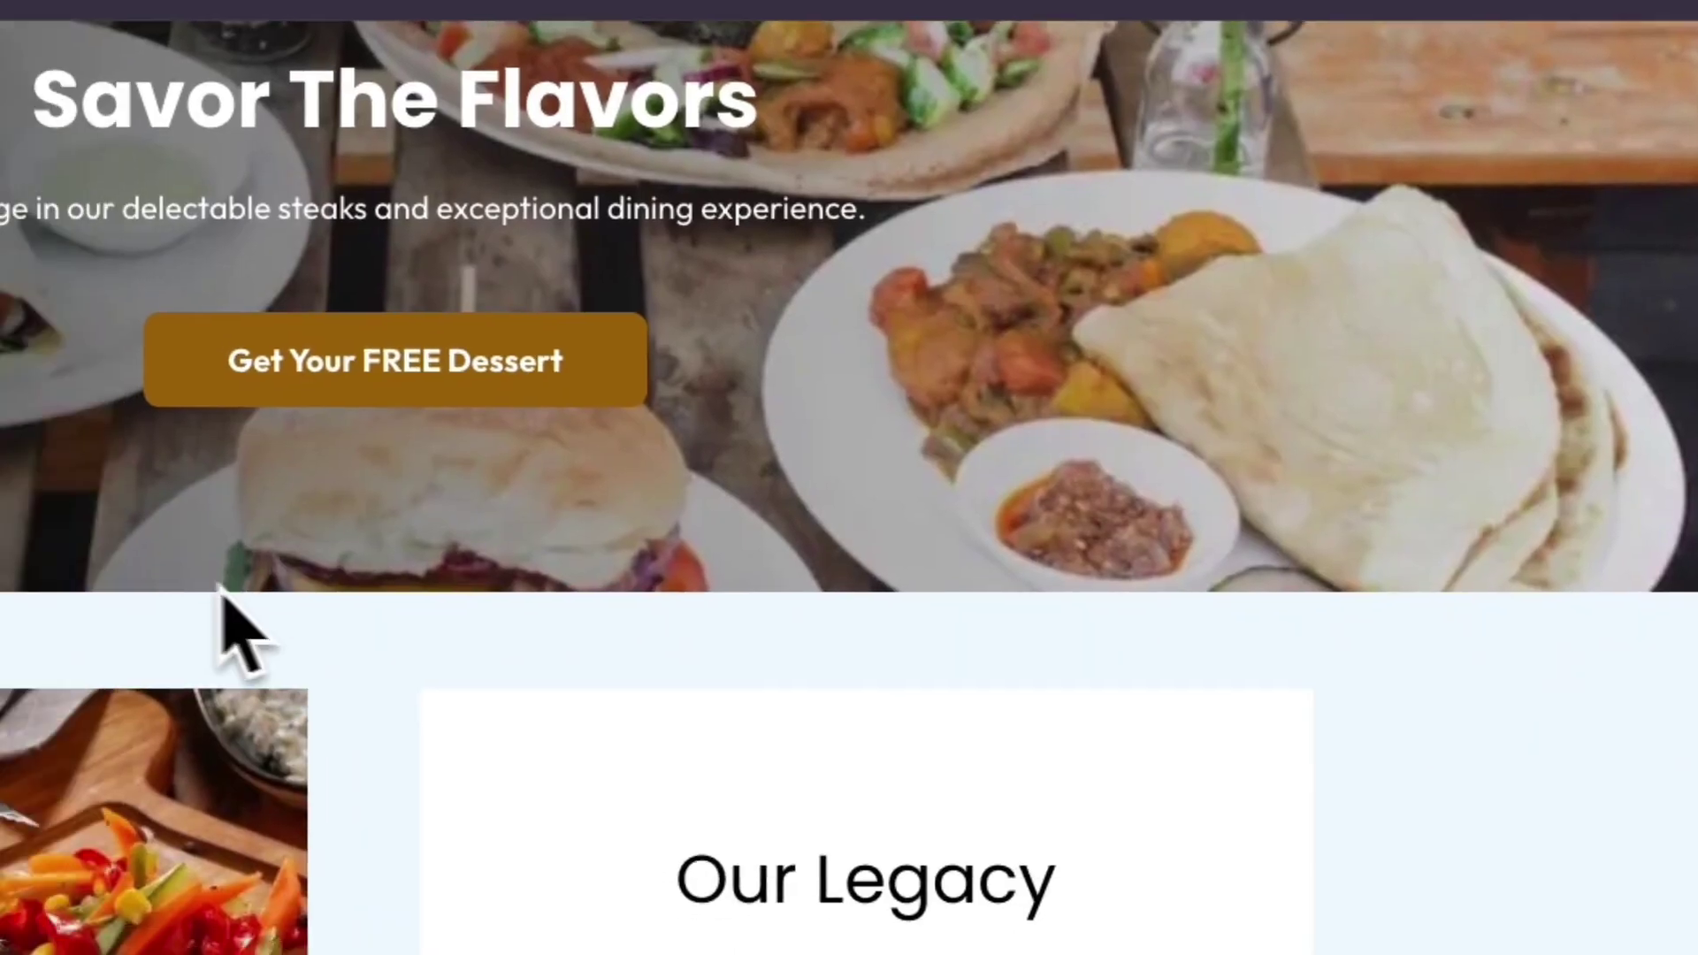
scroll(716, 477, "down", 10)
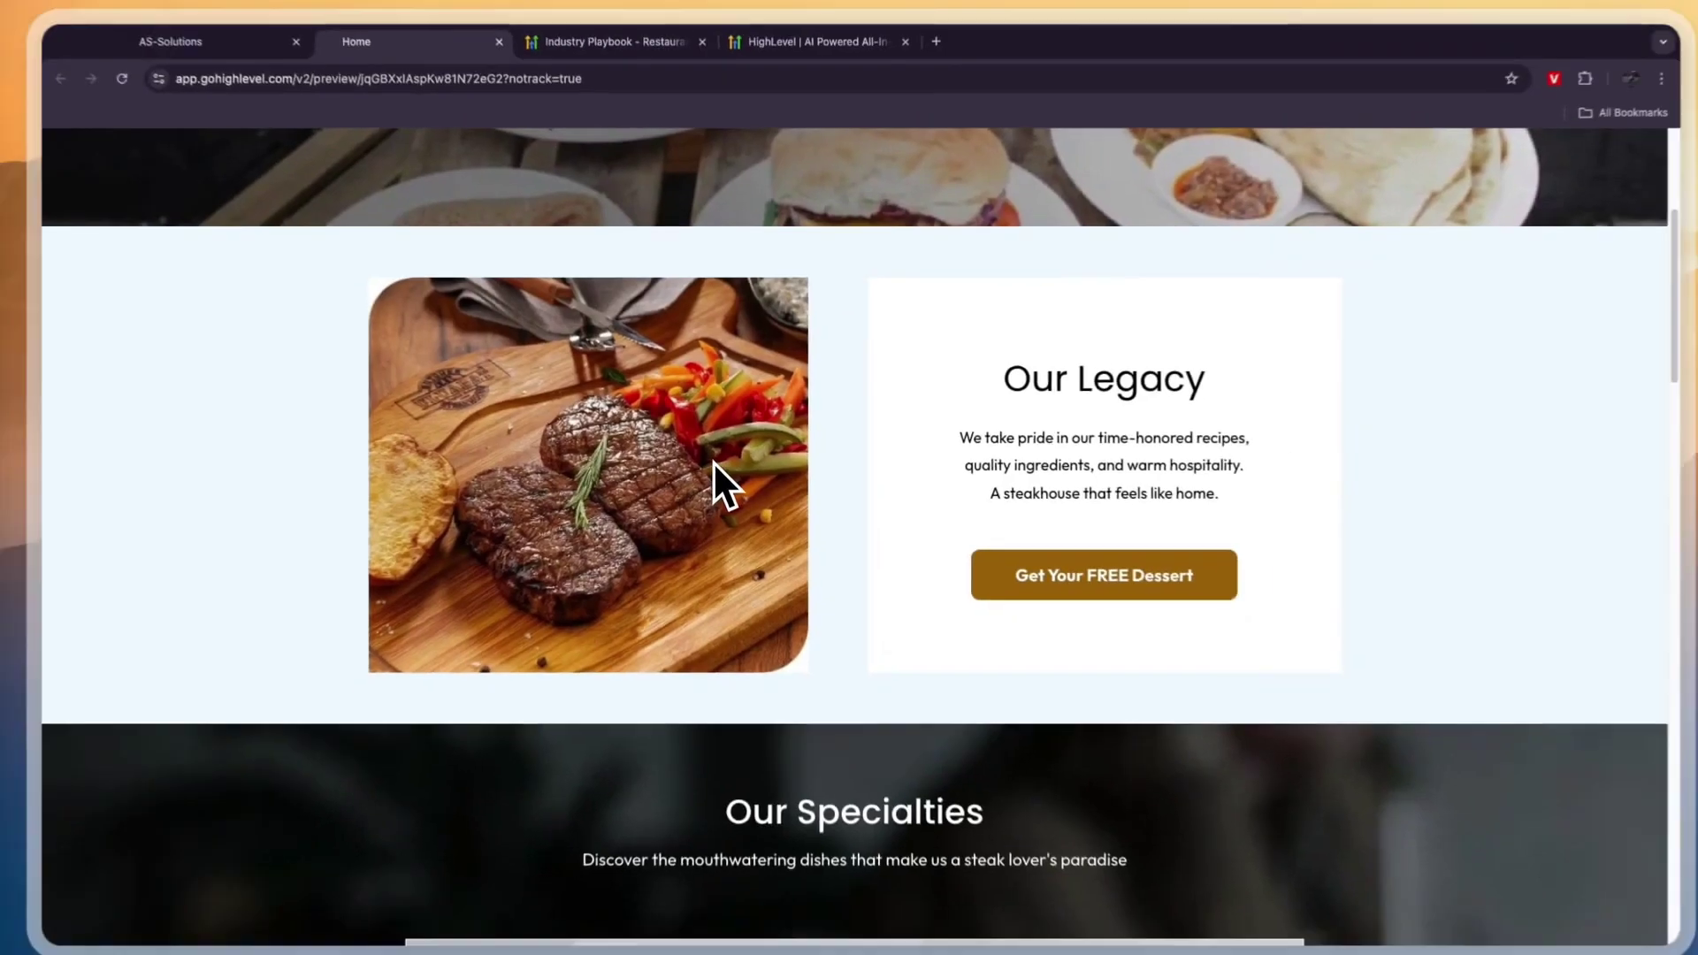
scroll(770, 522, "down", 15)
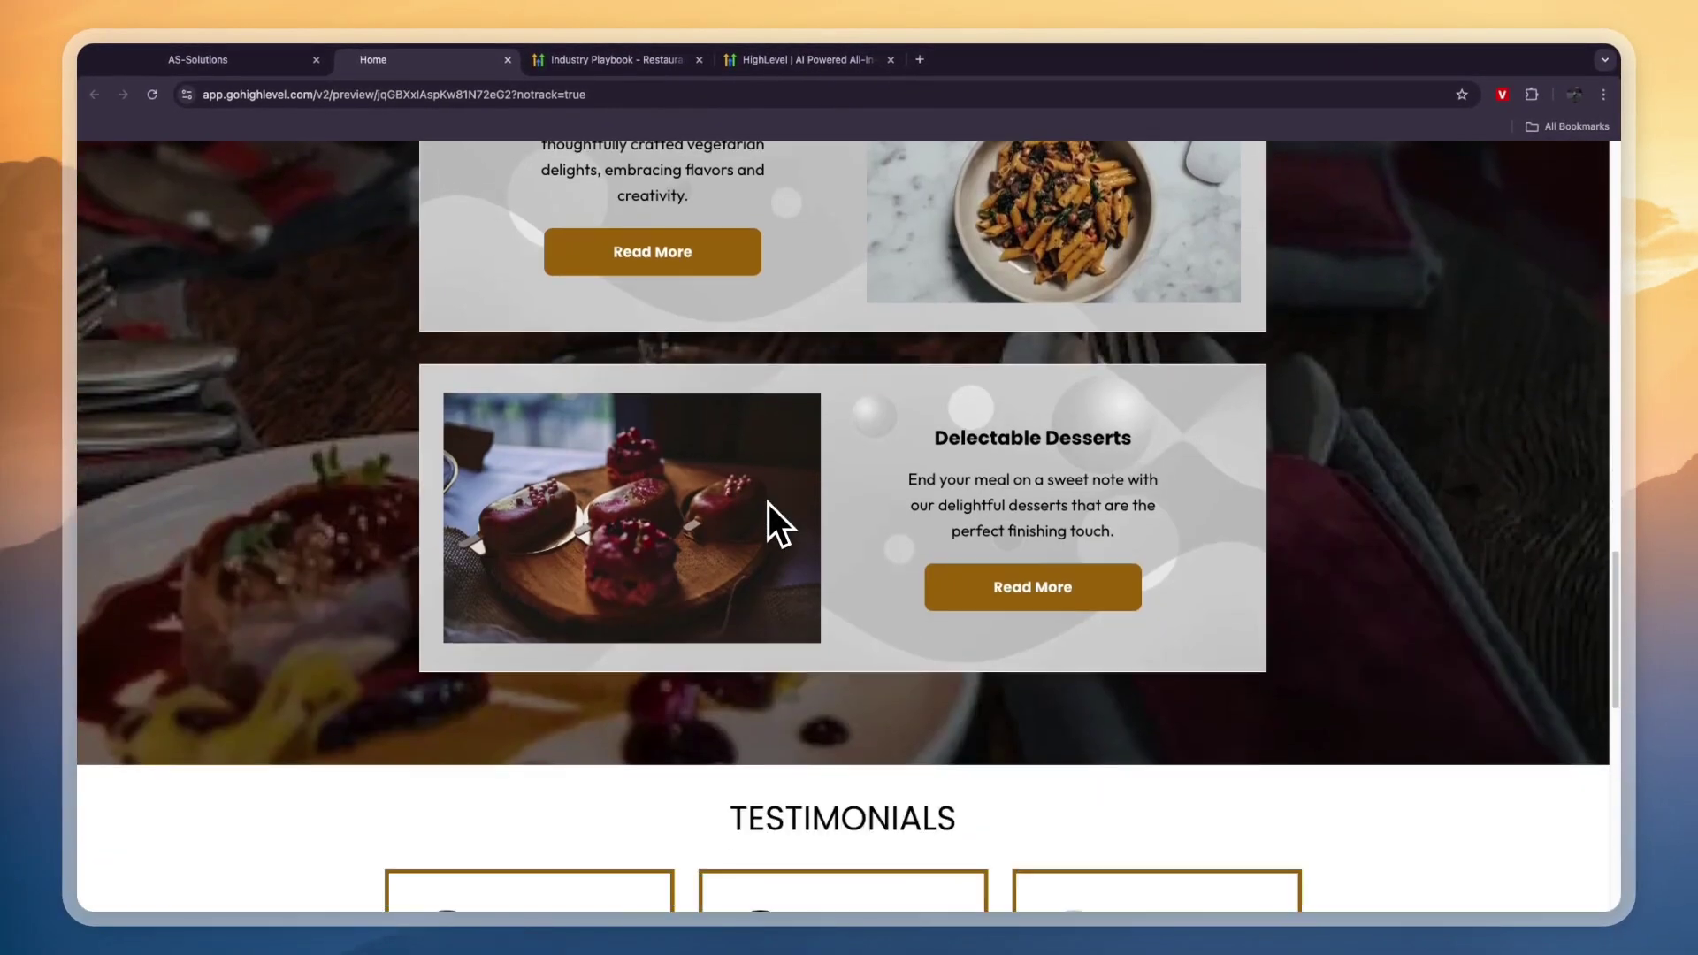
scroll(771, 516, "down", 3)
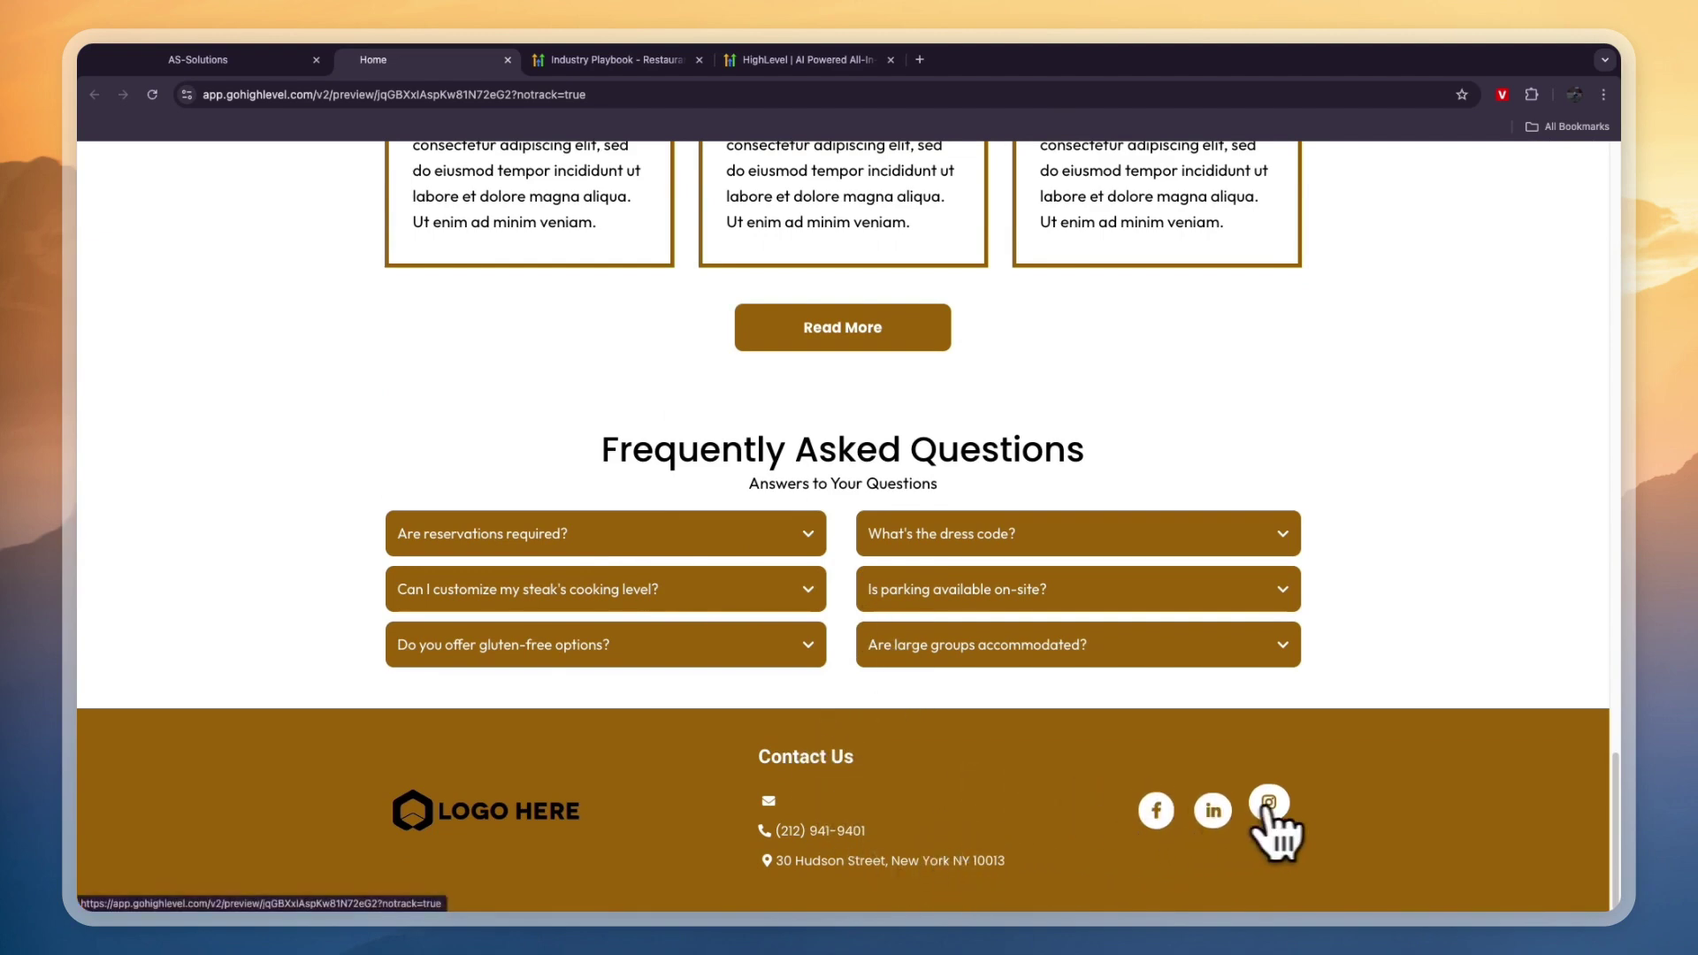
scroll(1194, 796, "up", 15)
scroll(1145, 768, "up", 15)
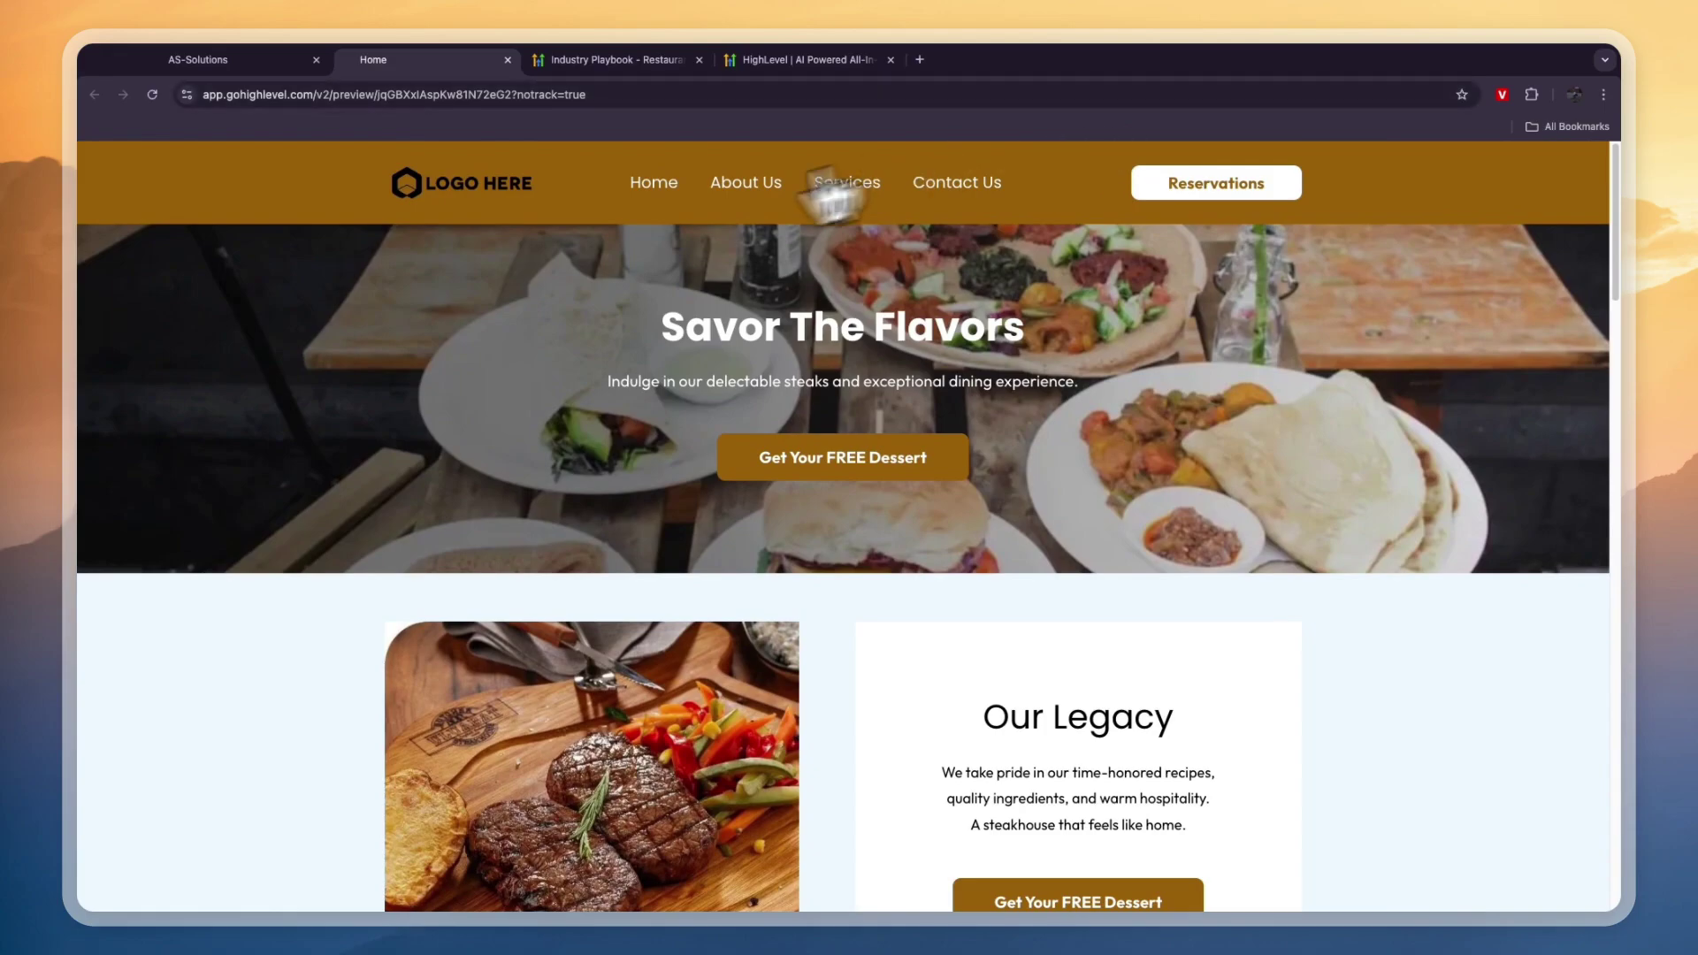
key("super+w")
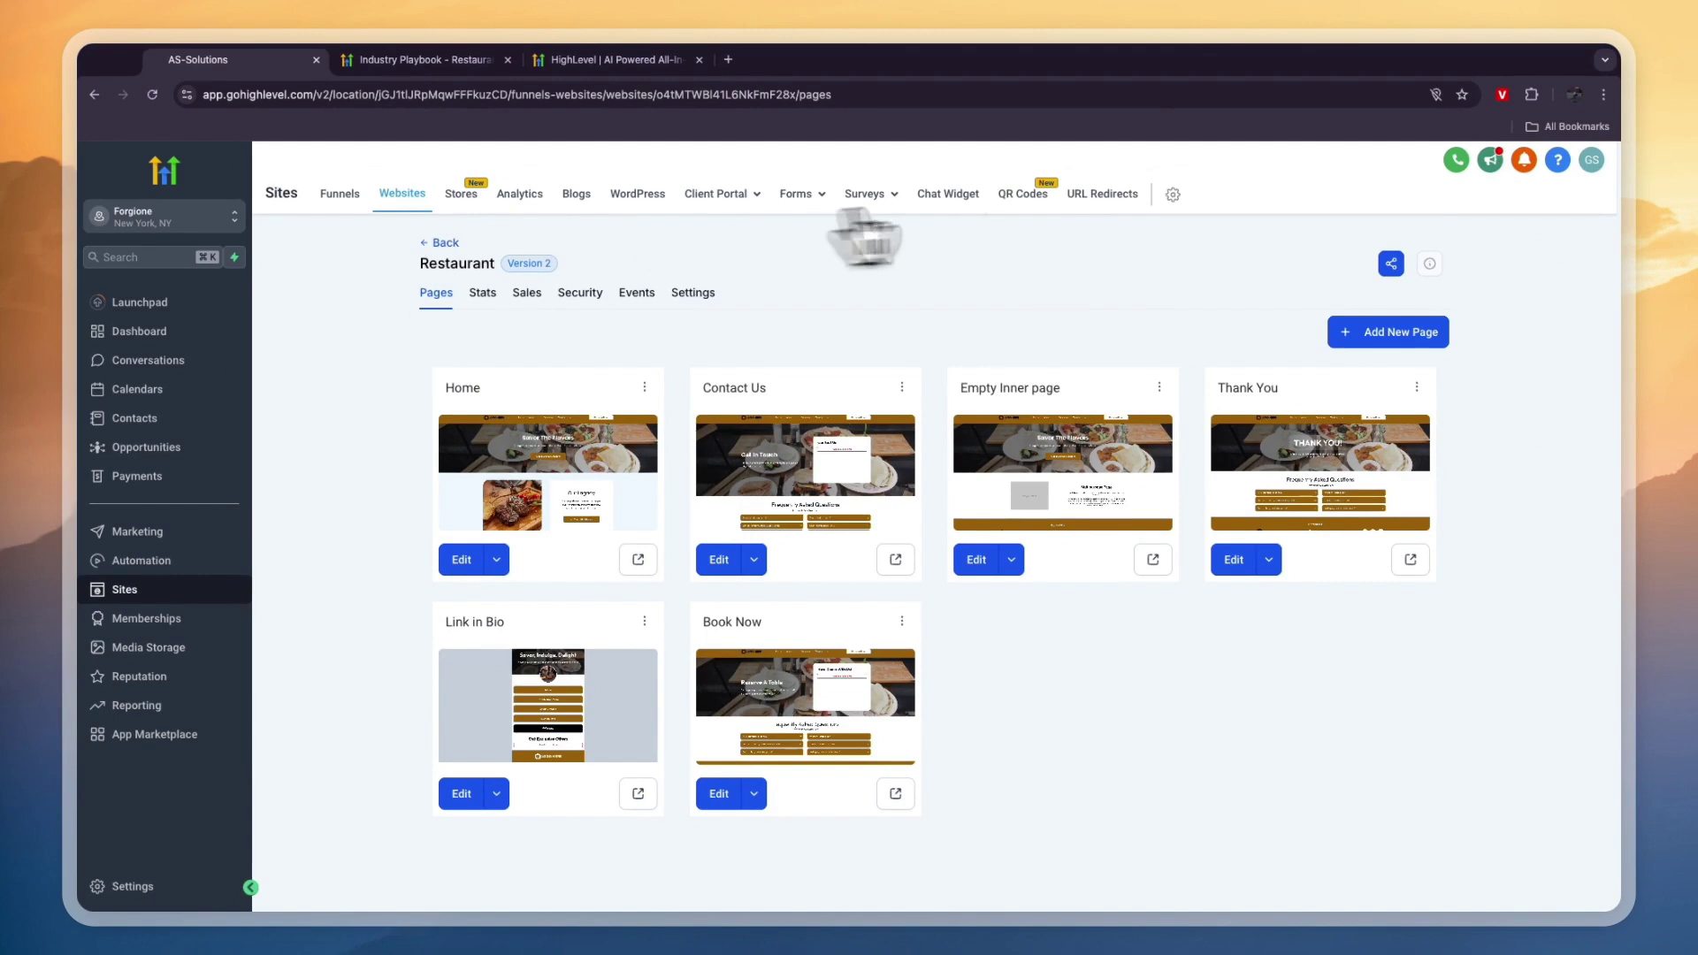
- Create a new Live chat widget, Chat Widget1, from the Chat Widget page
left_click(956, 193)
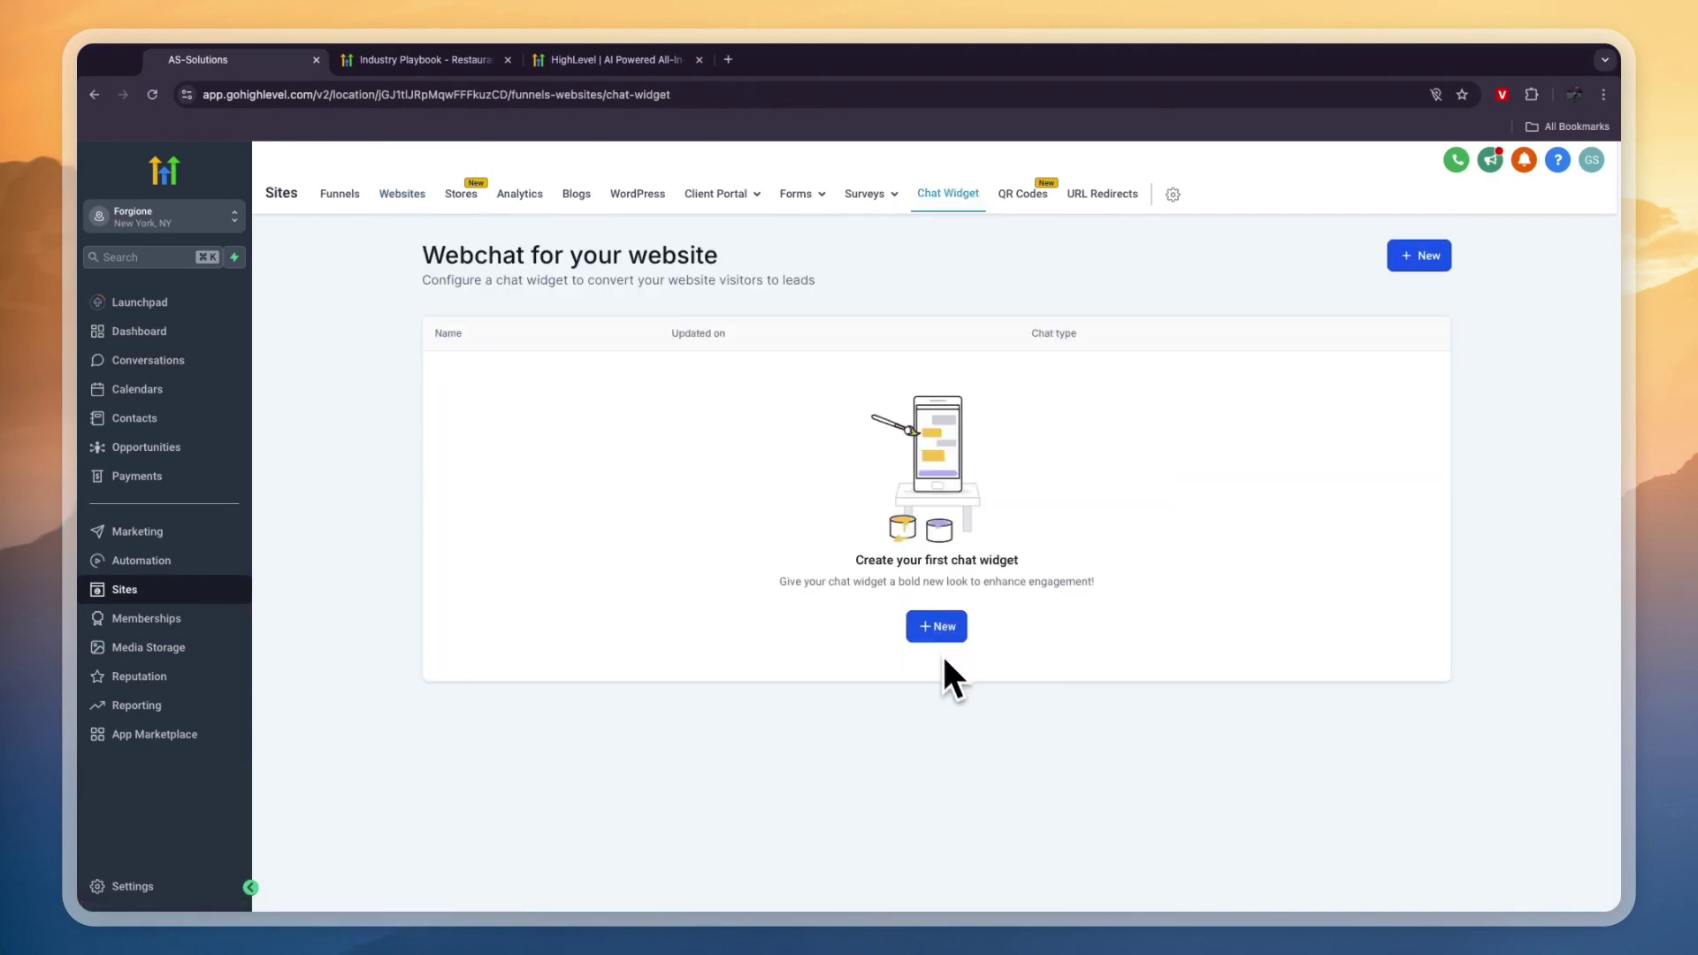
left_click(936, 630)
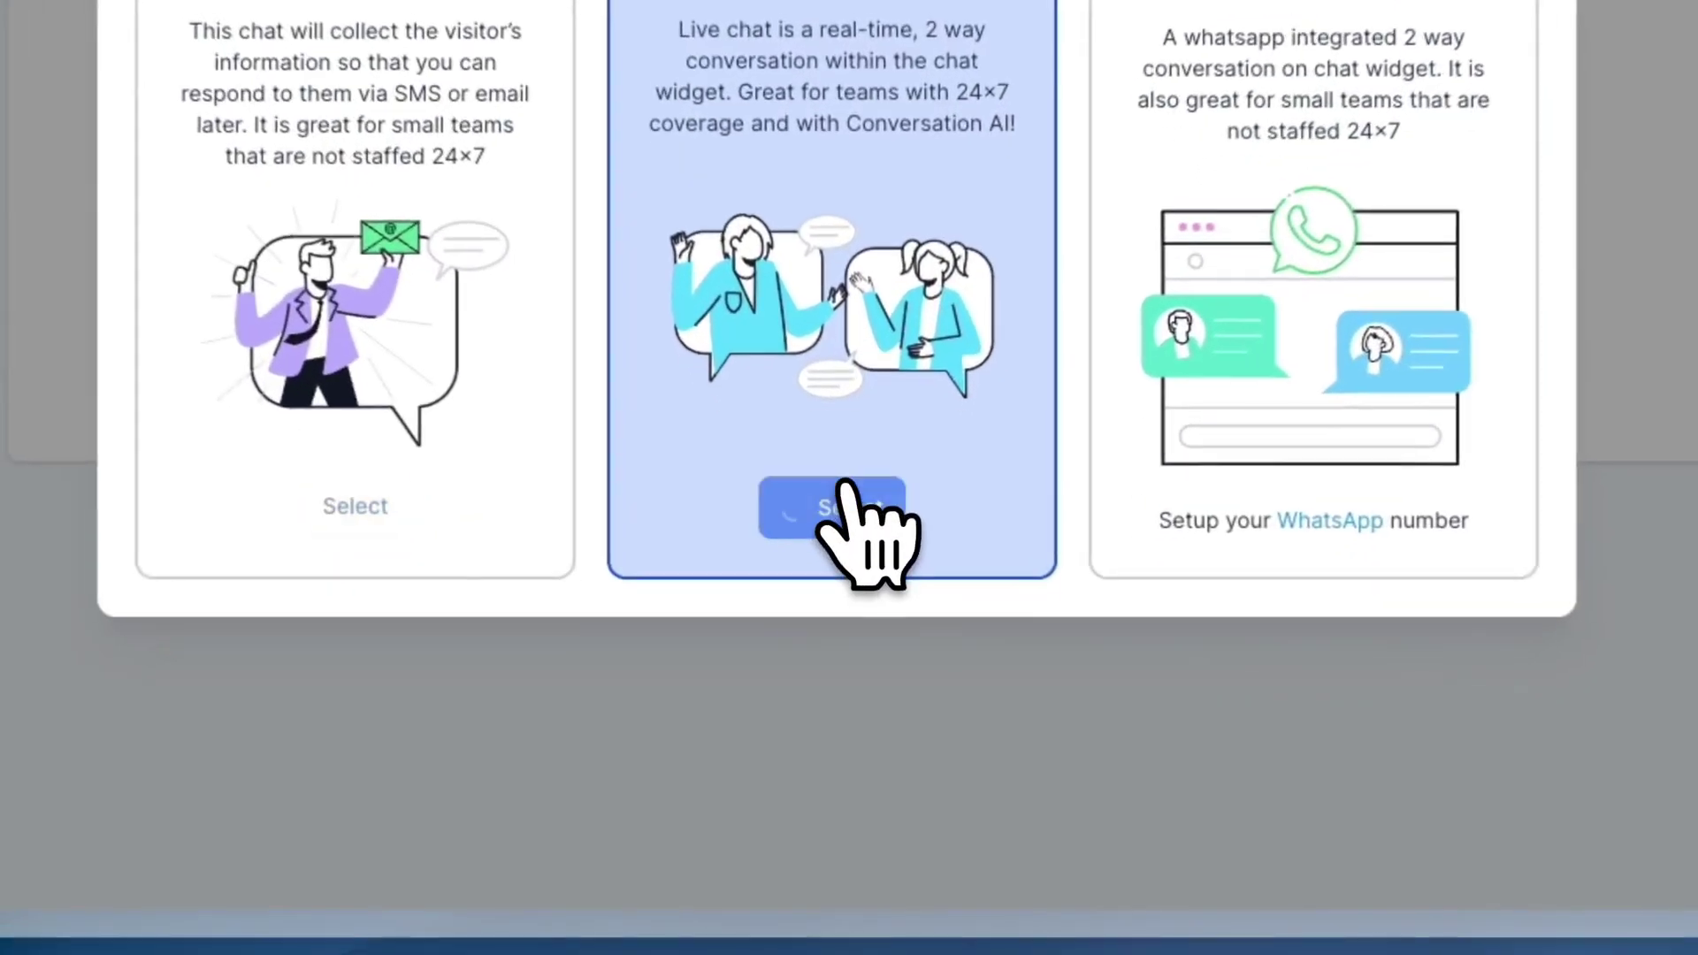
left_click(847, 705)
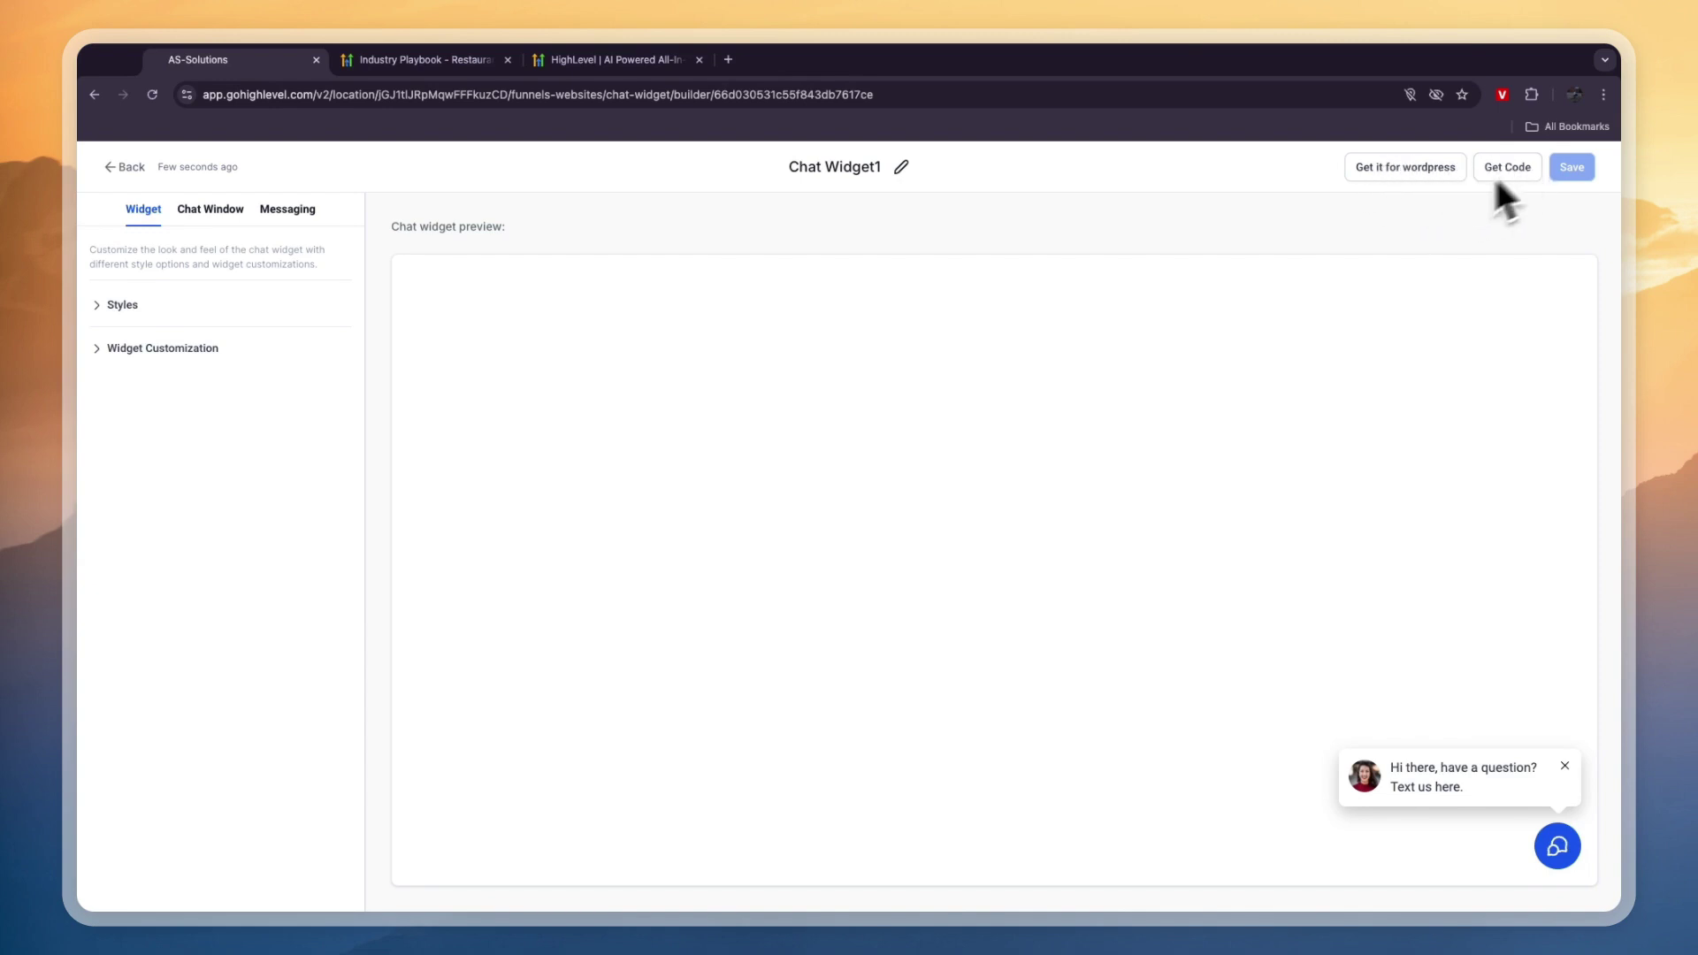
- Compare the chat prompt styles and green and orange themes, returning to blue and the first prompt
left_click(122, 305)
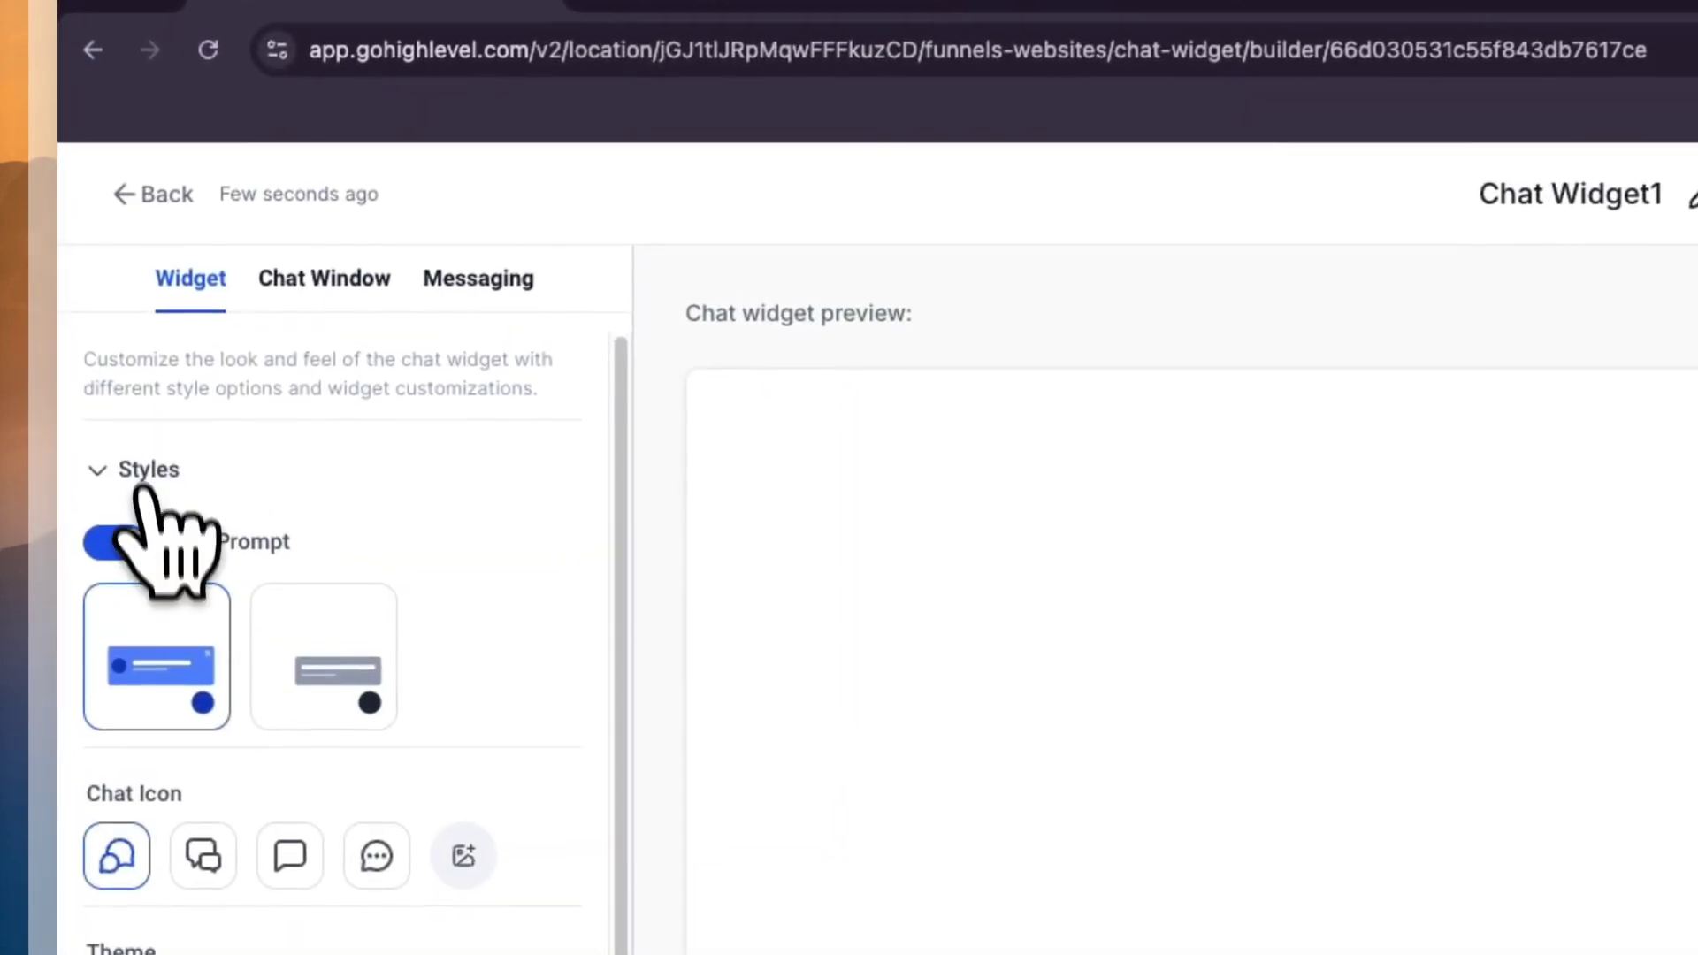
scroll(142, 494, "down", 3)
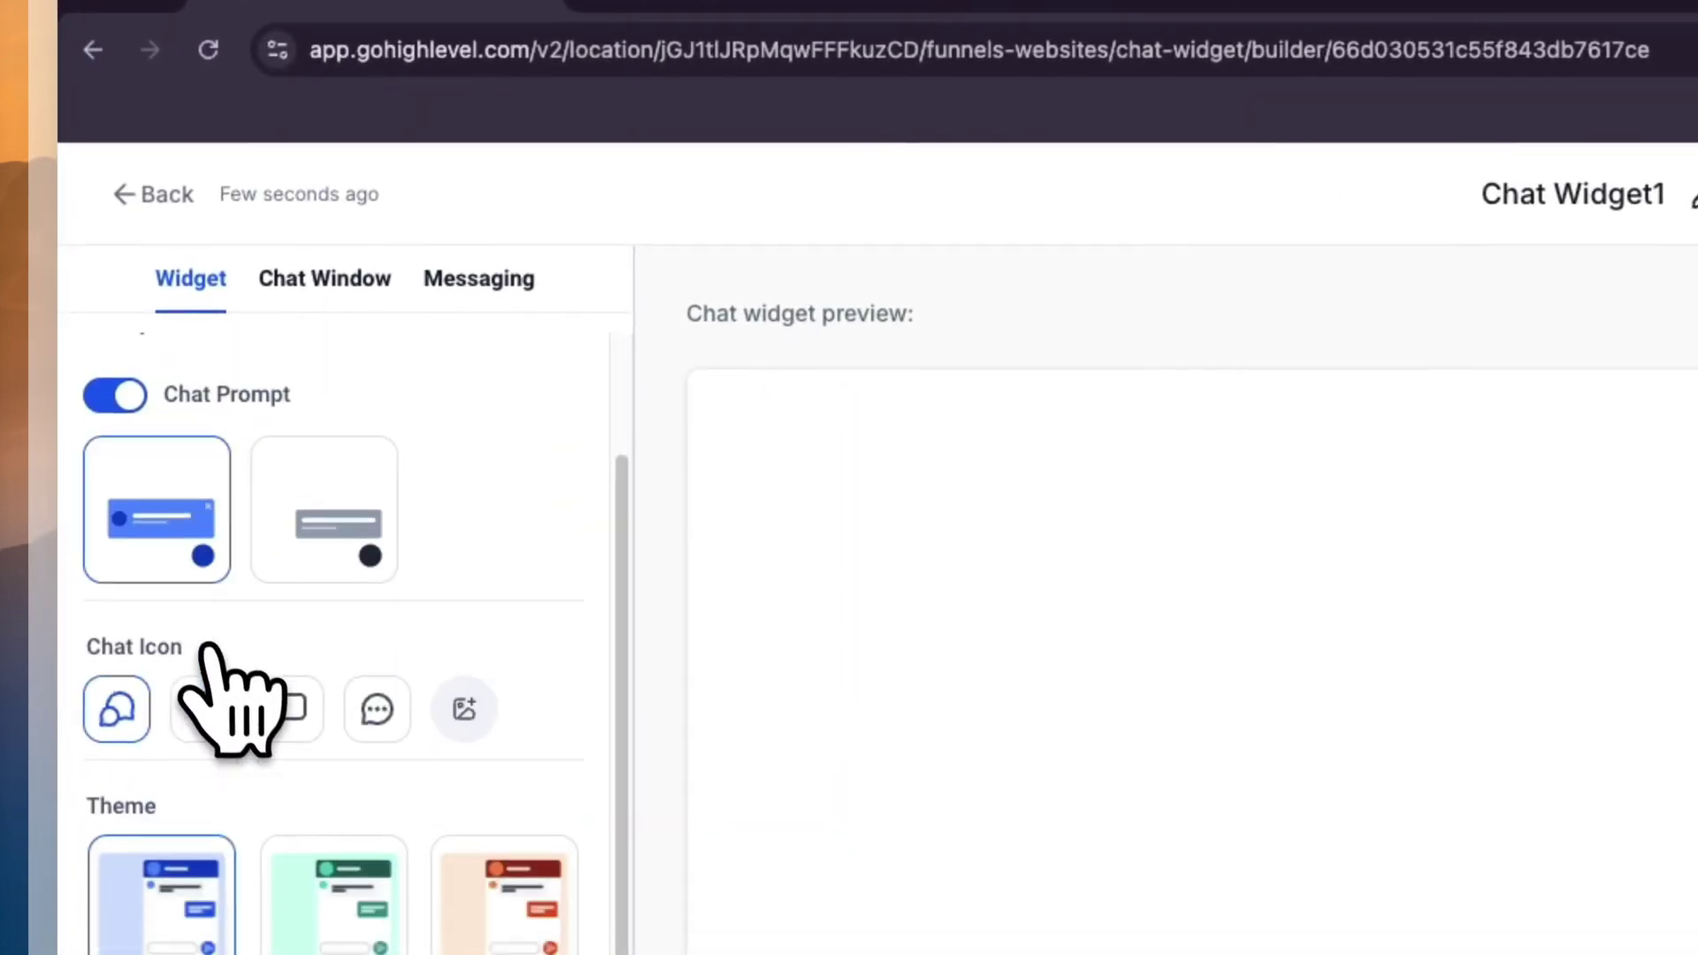
left_click(289, 689)
left_click(294, 120)
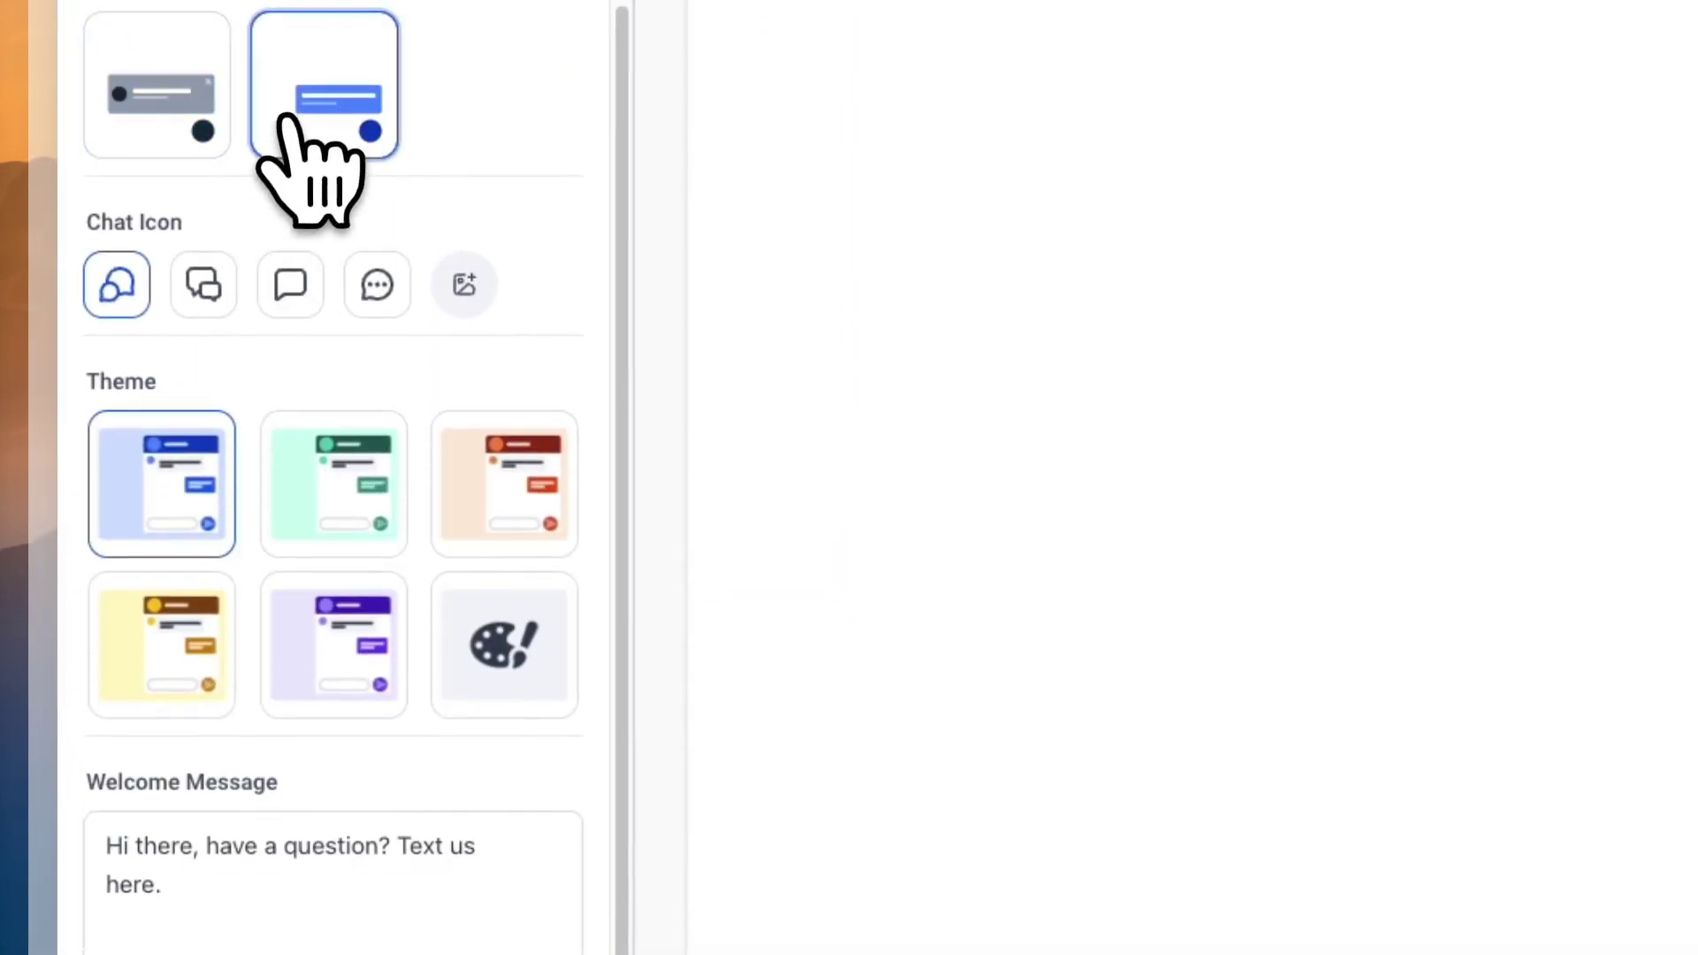
left_click(329, 467)
left_click(435, 468)
left_click(181, 464)
scroll(249, 177, "up", 2)
left_click(142, 225)
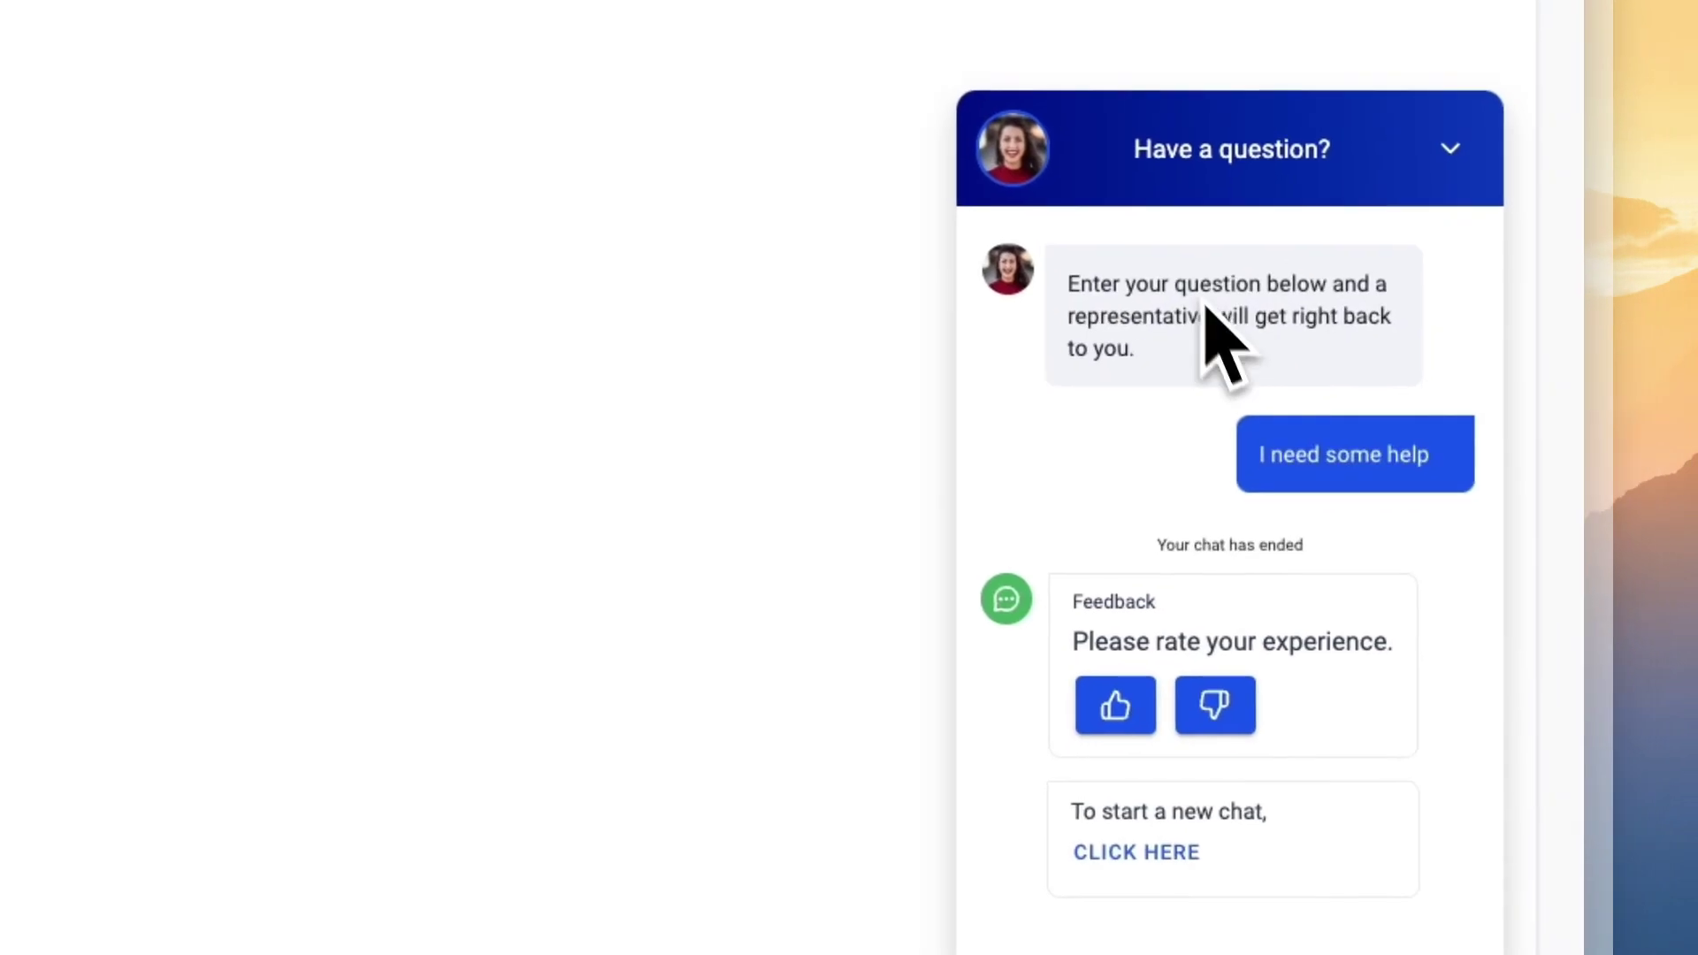
- Try the green, orange and custom colour themes again before keeping the blue theme
left_click(292, 438)
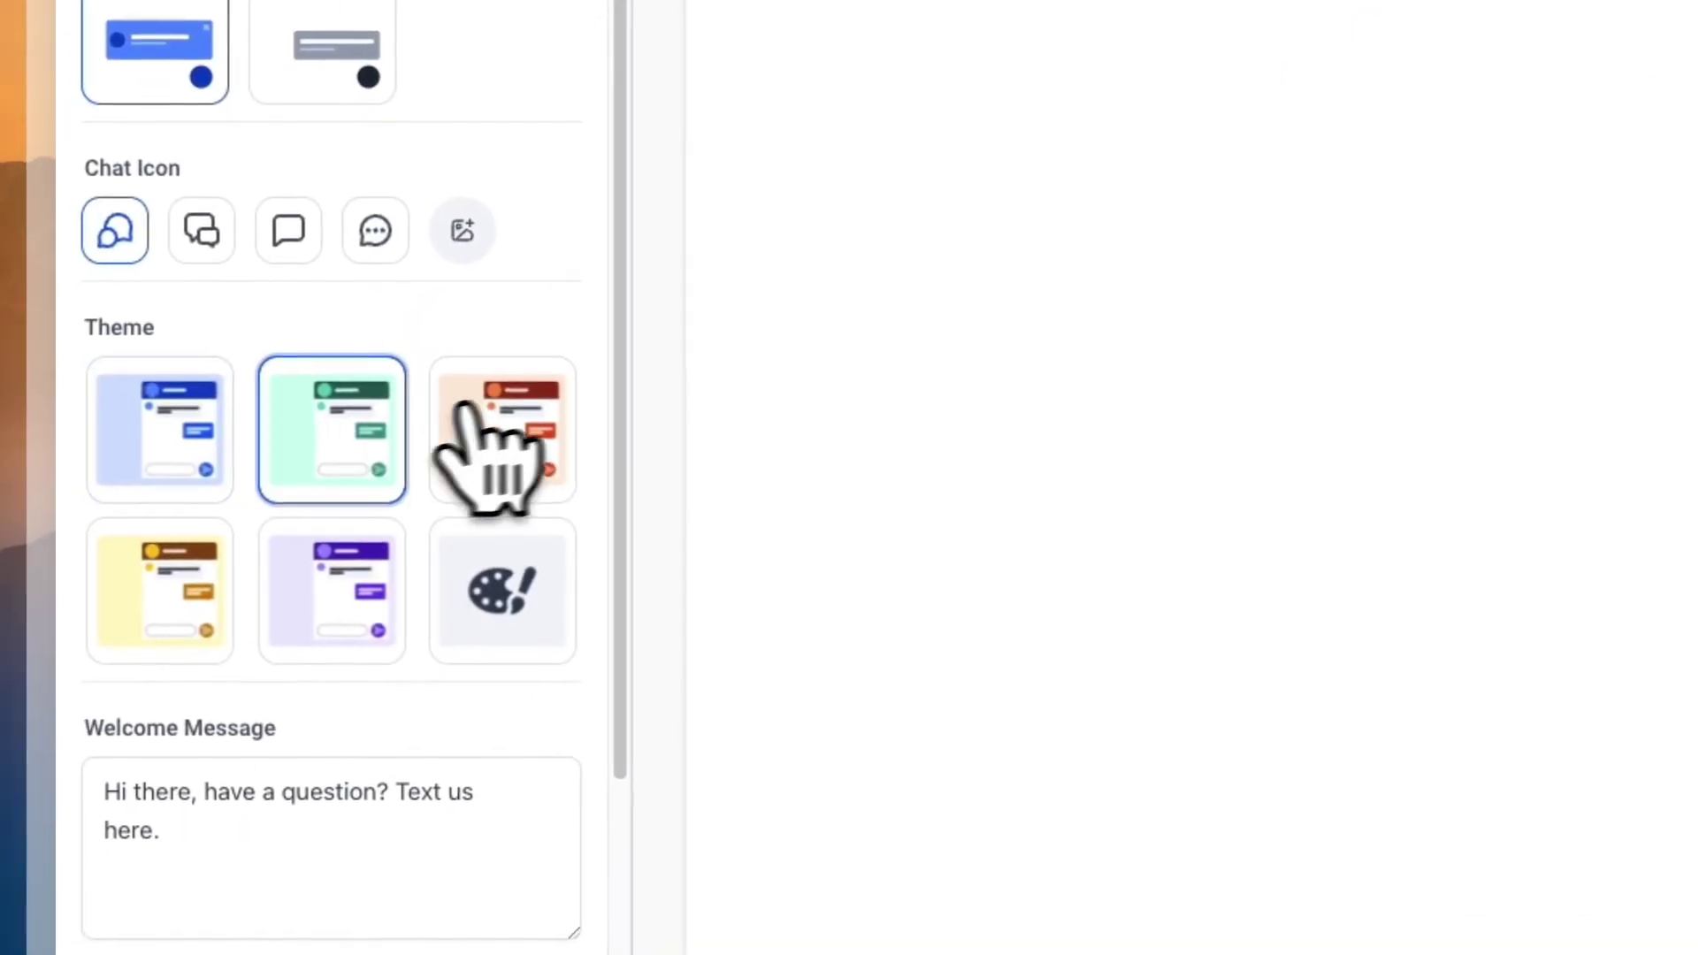
left_click(500, 446)
key("Right")
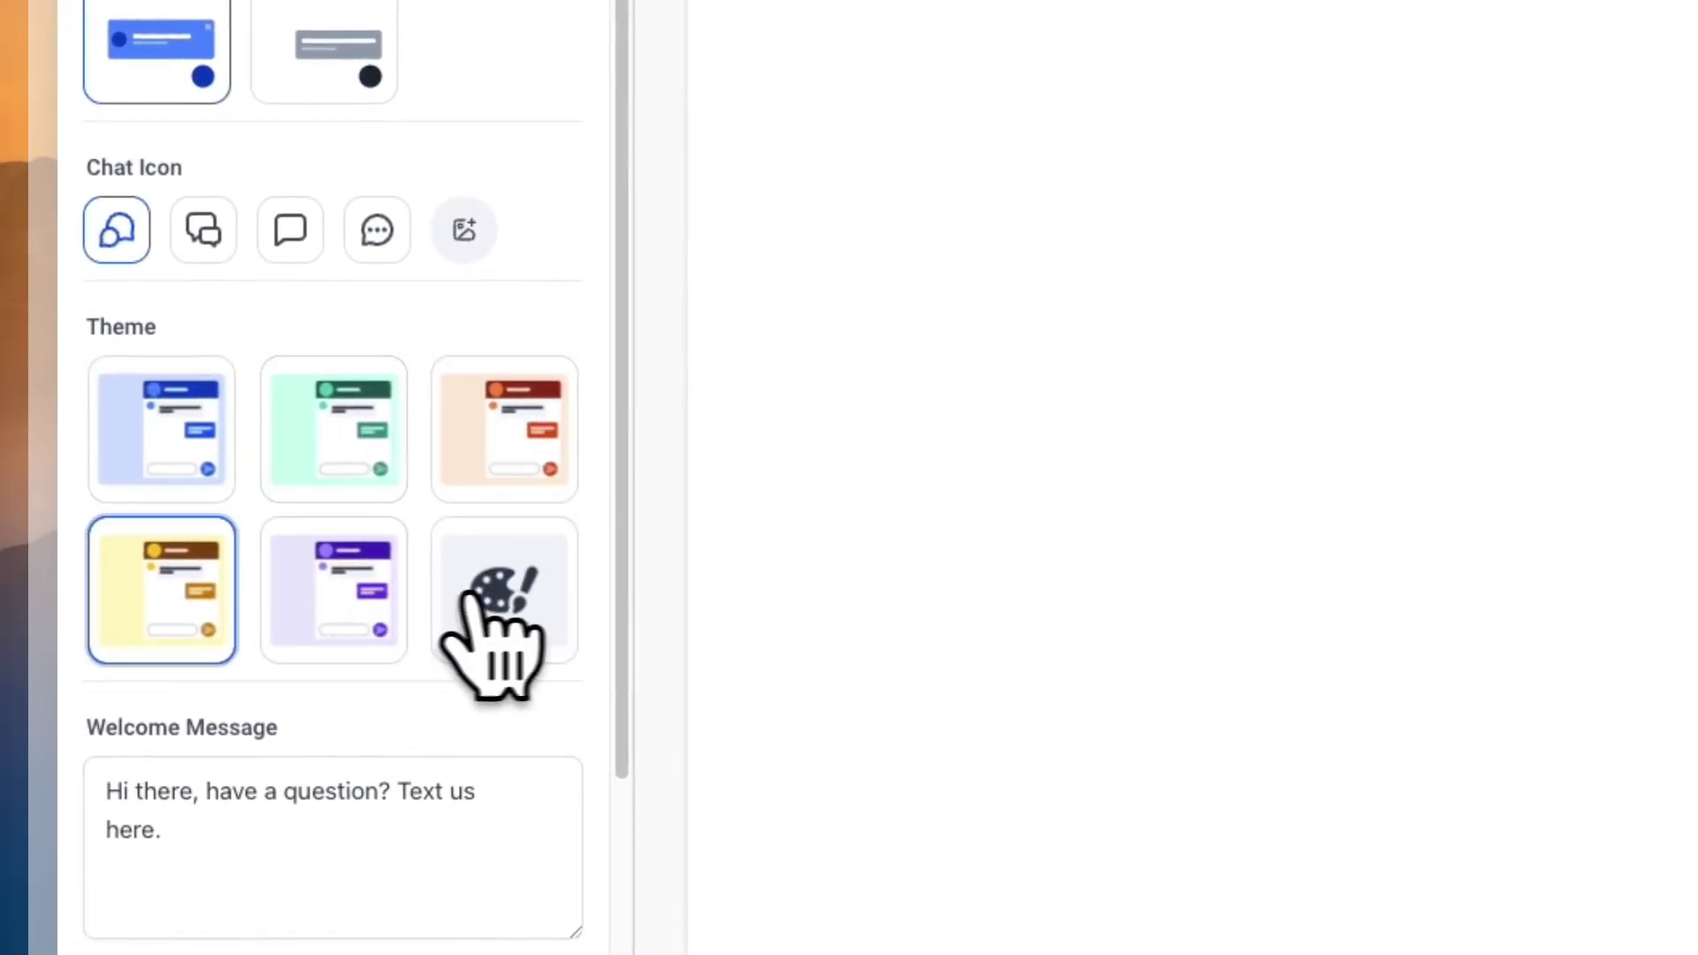
left_click(467, 606)
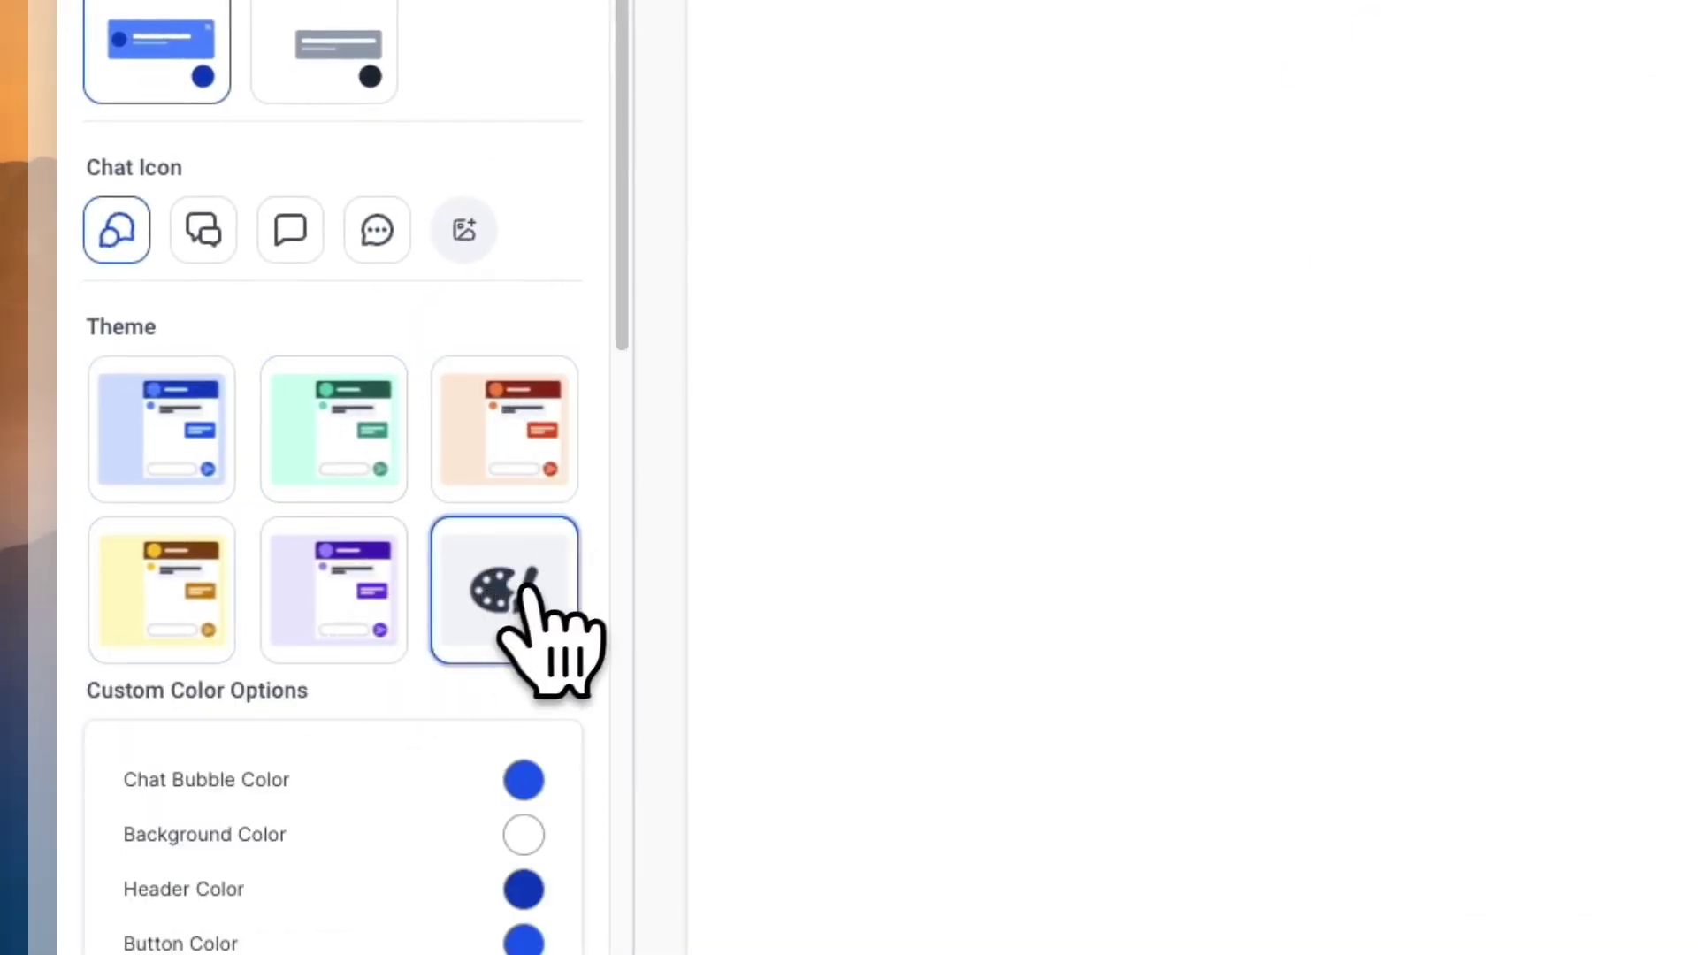
scroll(406, 743, "down", 7)
scroll(331, 760, "up", 10)
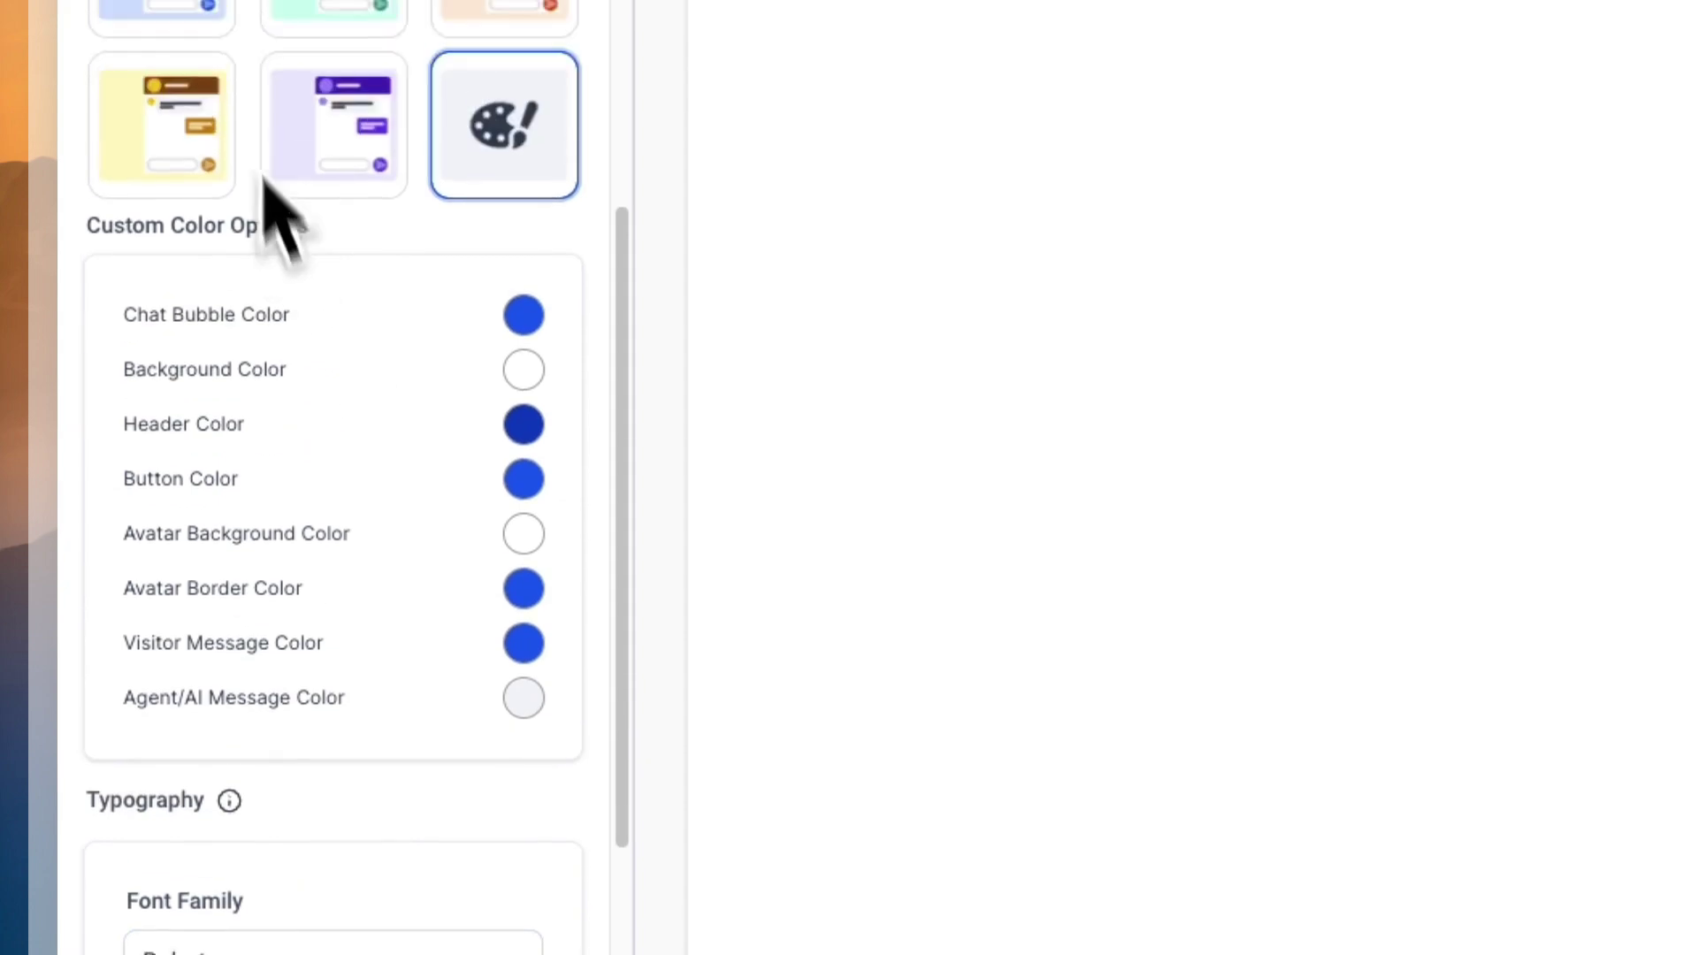
left_click(190, 760)
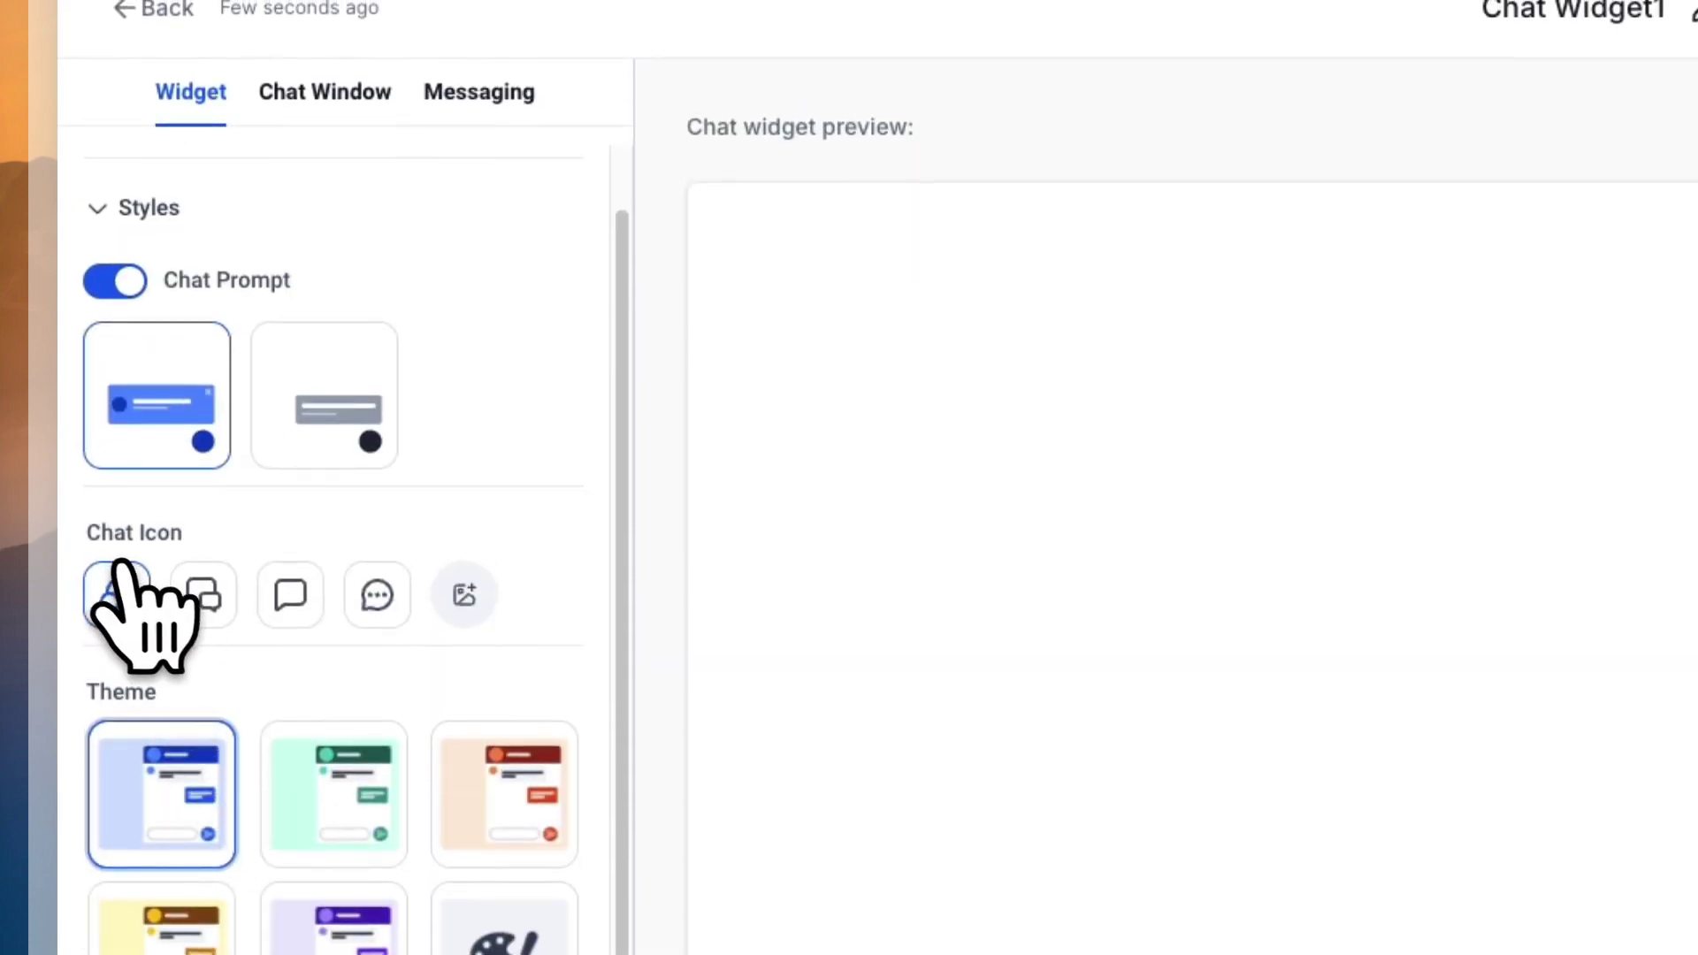
- Pick the double speech-bubble chat icon and select the welcome message text
left_click(202, 594)
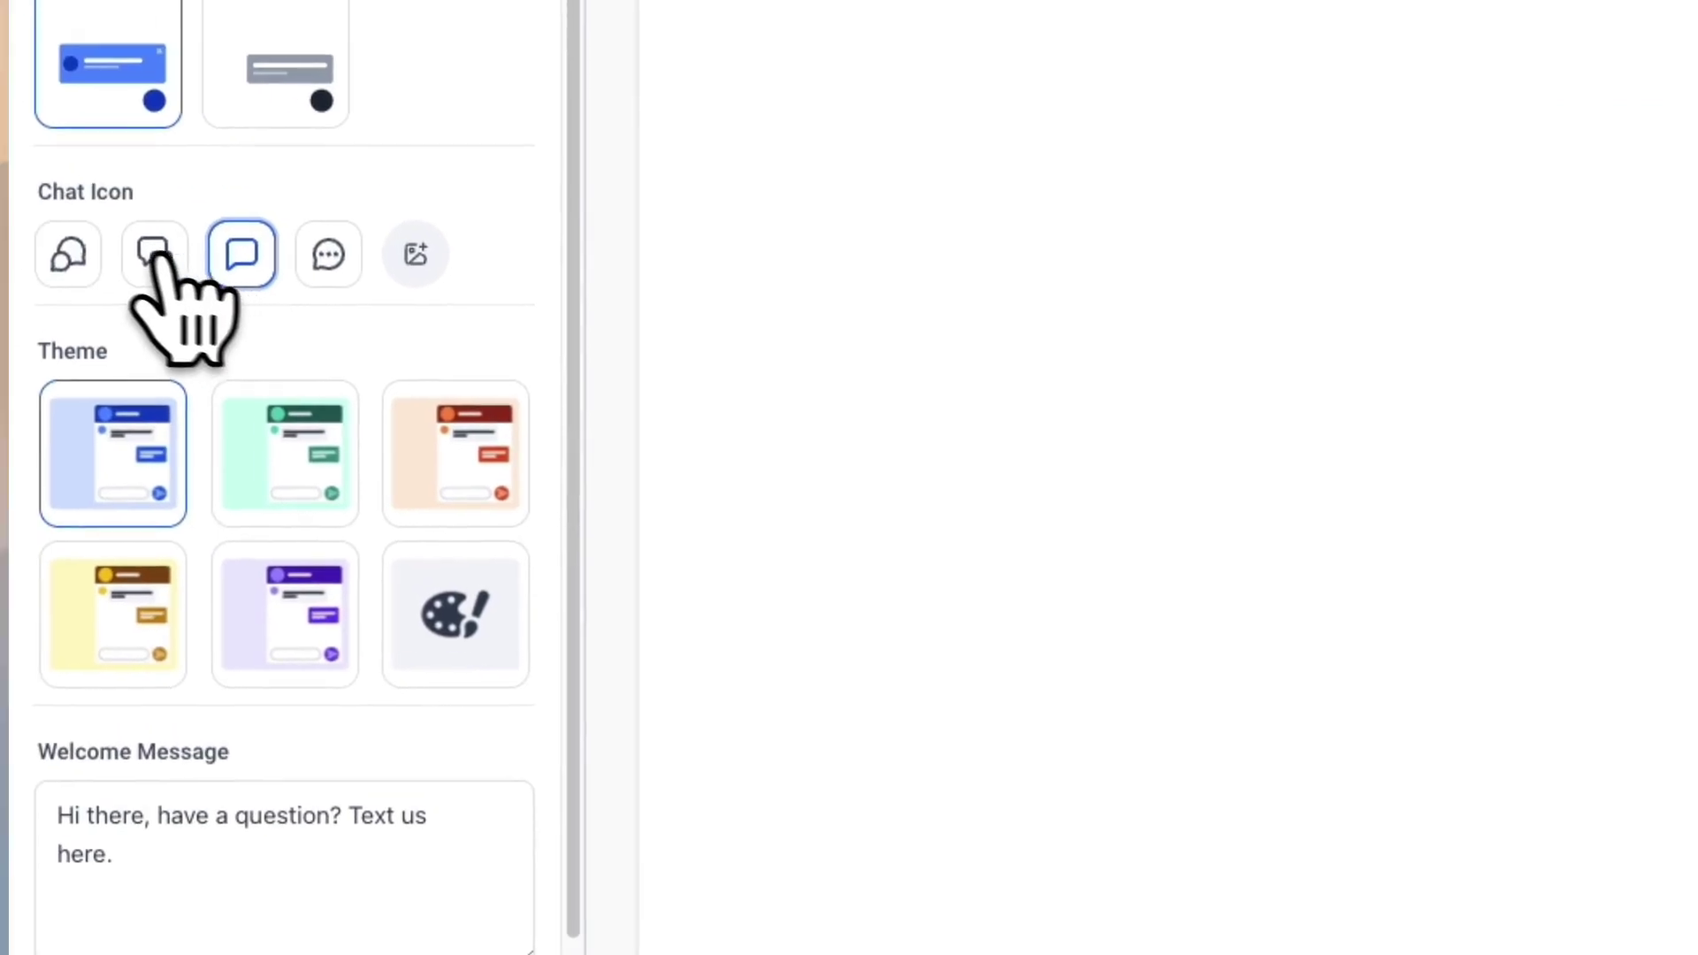
left_click(190, 284)
scroll(285, 529, "down", 3)
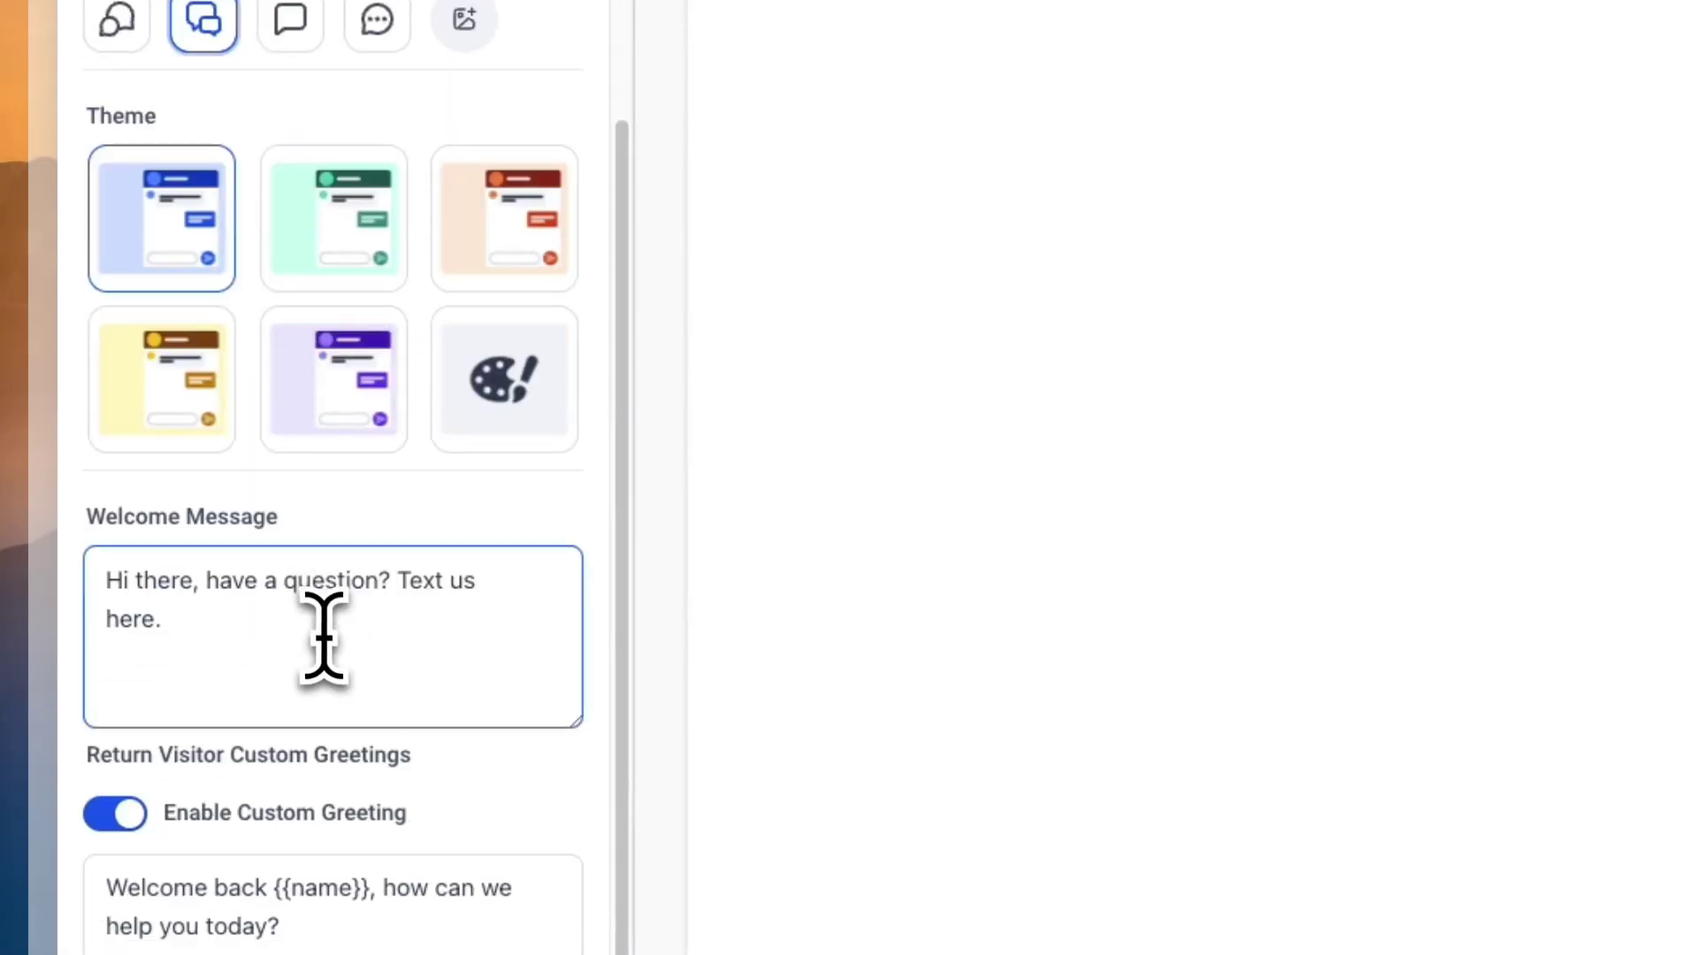
left_click_drag(91, 522, 286, 522)
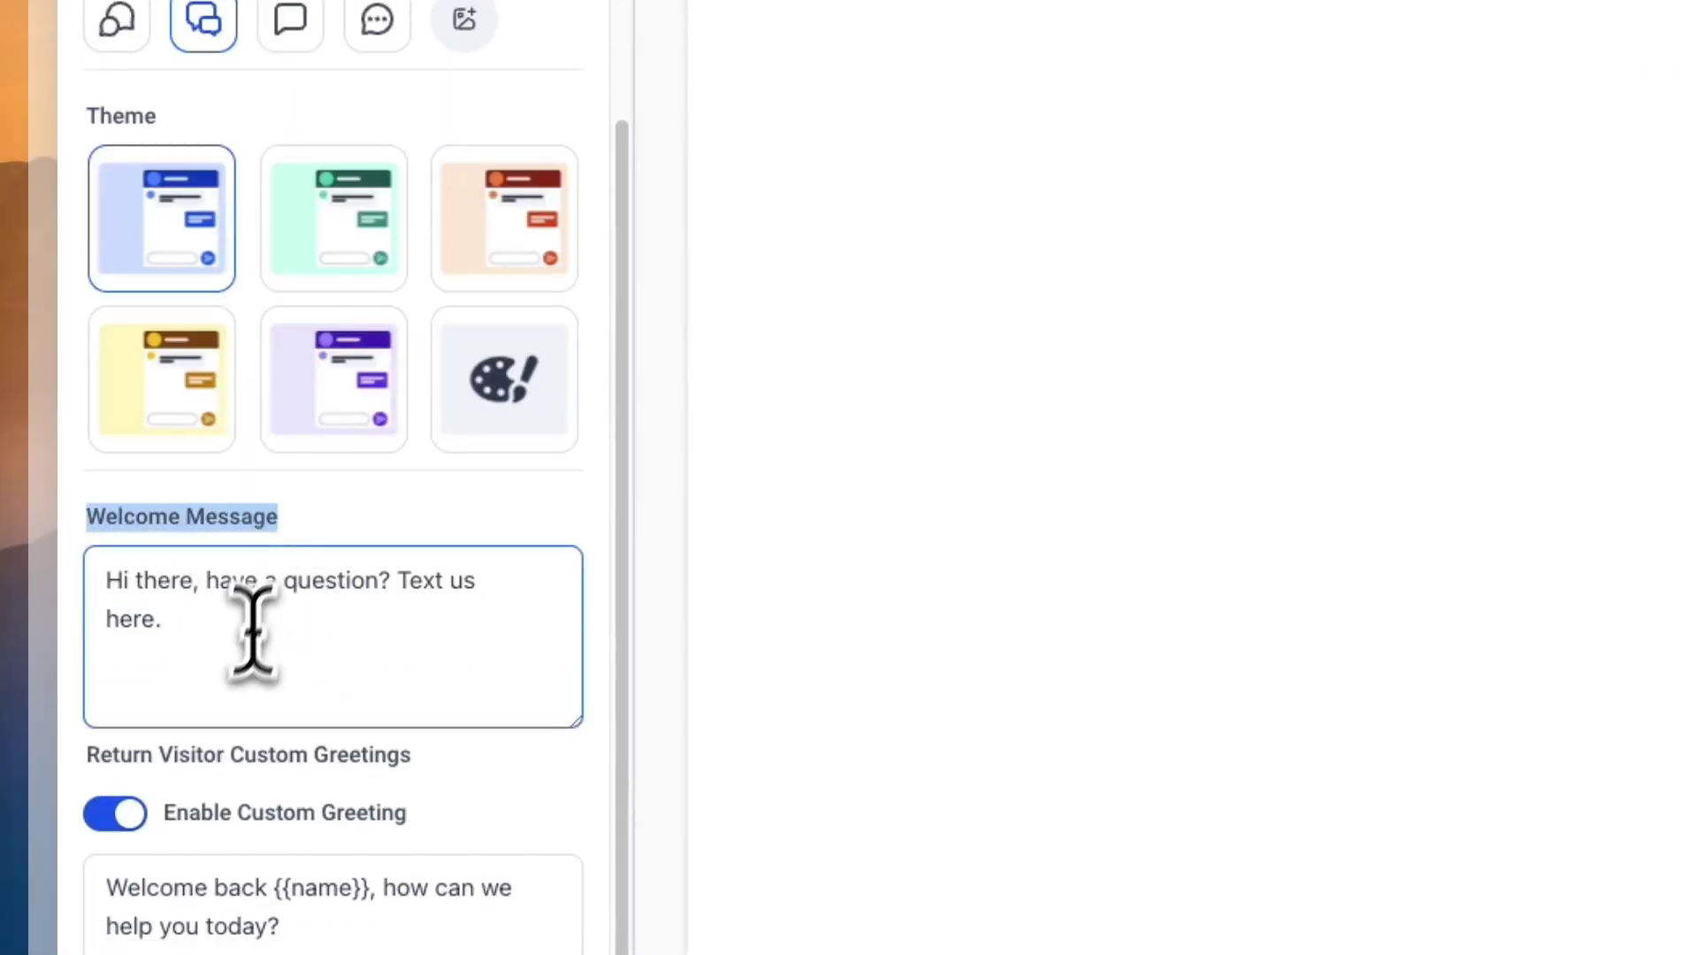
left_click_drag(250, 667, 110, 587)
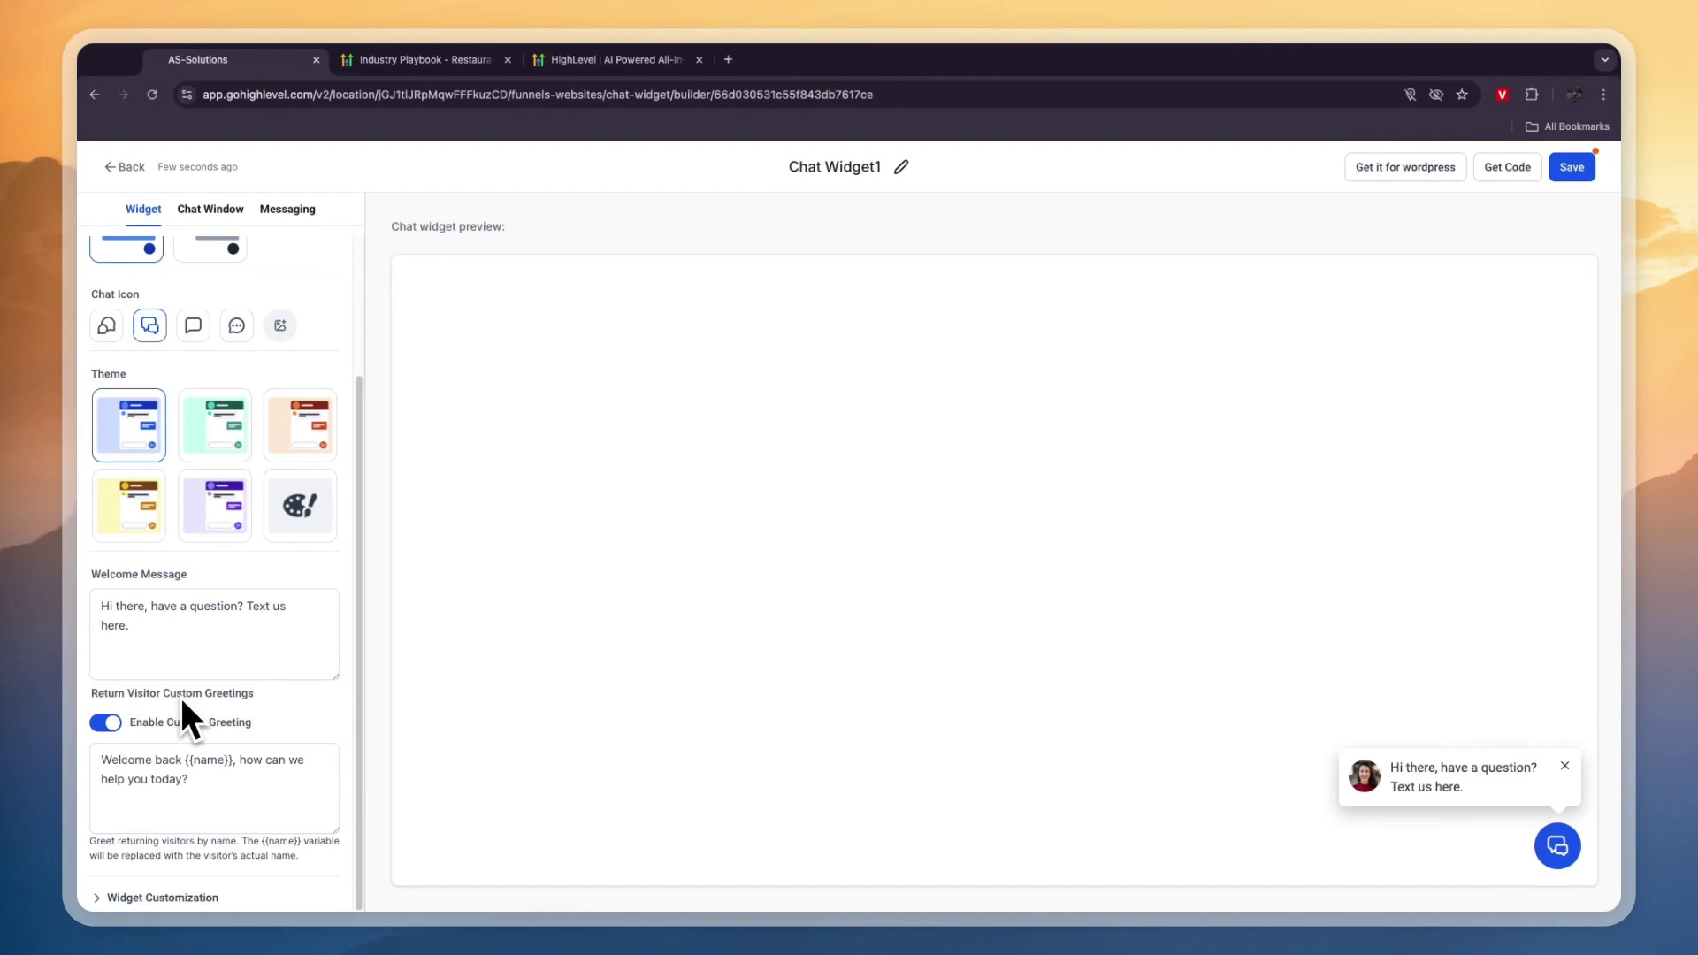
- Edit the returning-visitor greeting 'Welcome back {{name}}, how can we help you today?' and expand Widget Customization
left_click(146, 780)
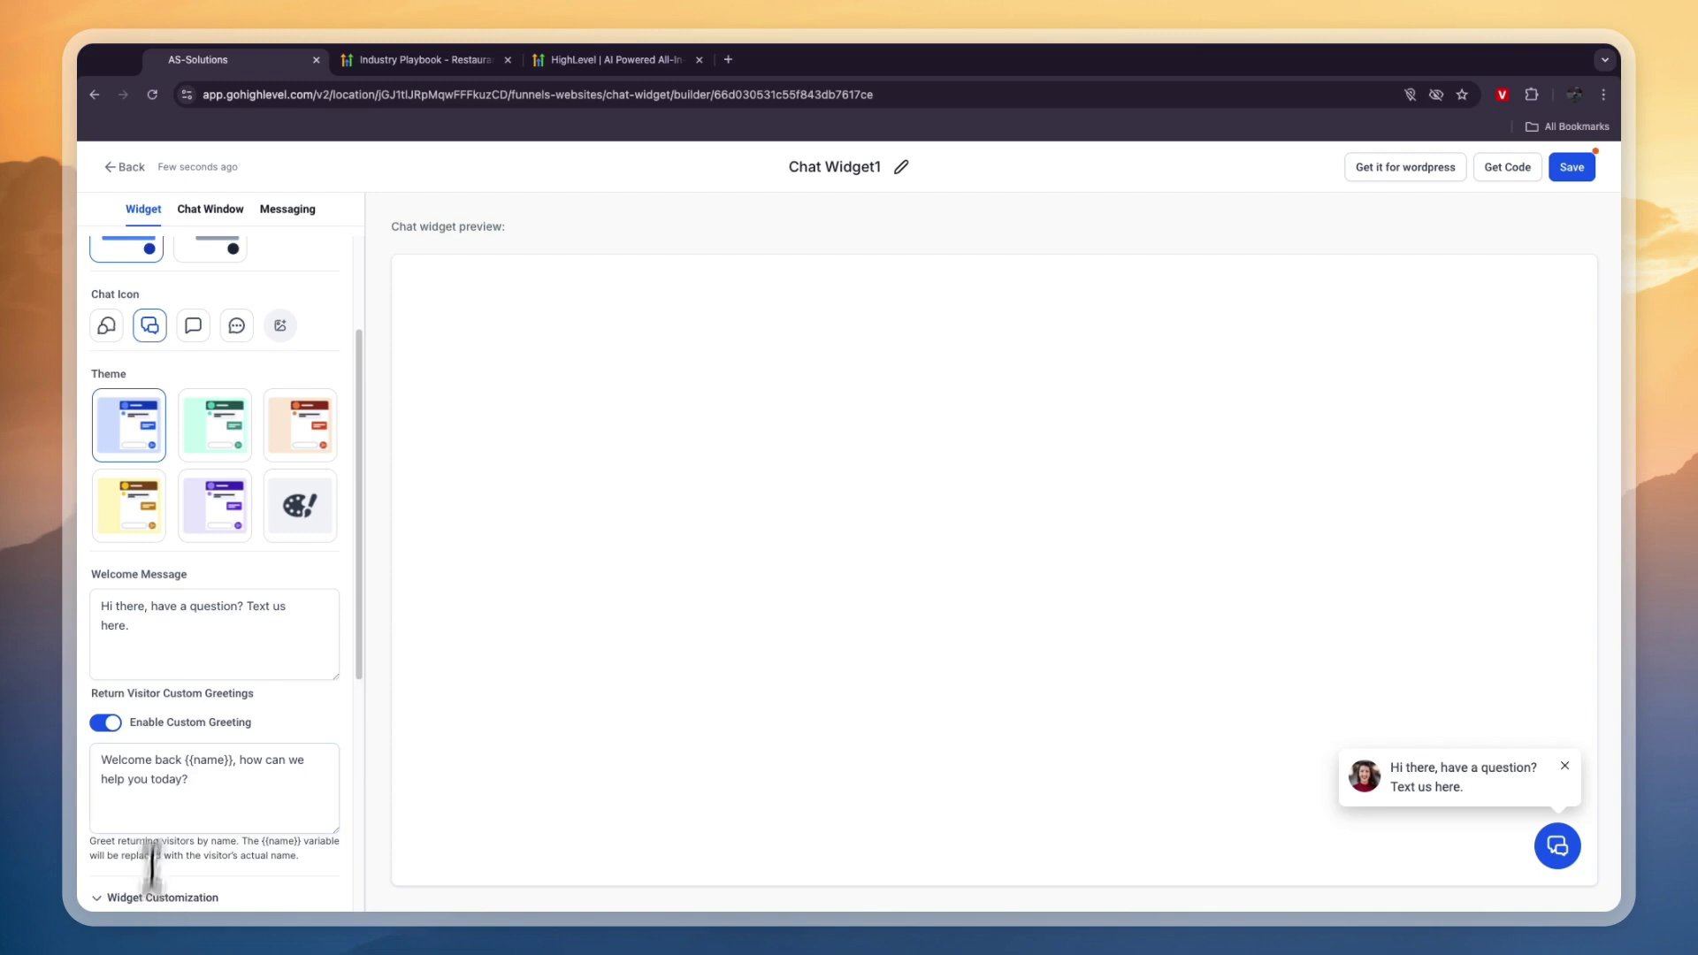
left_click(133, 897)
scroll(166, 796, "down", 4)
left_click(203, 700)
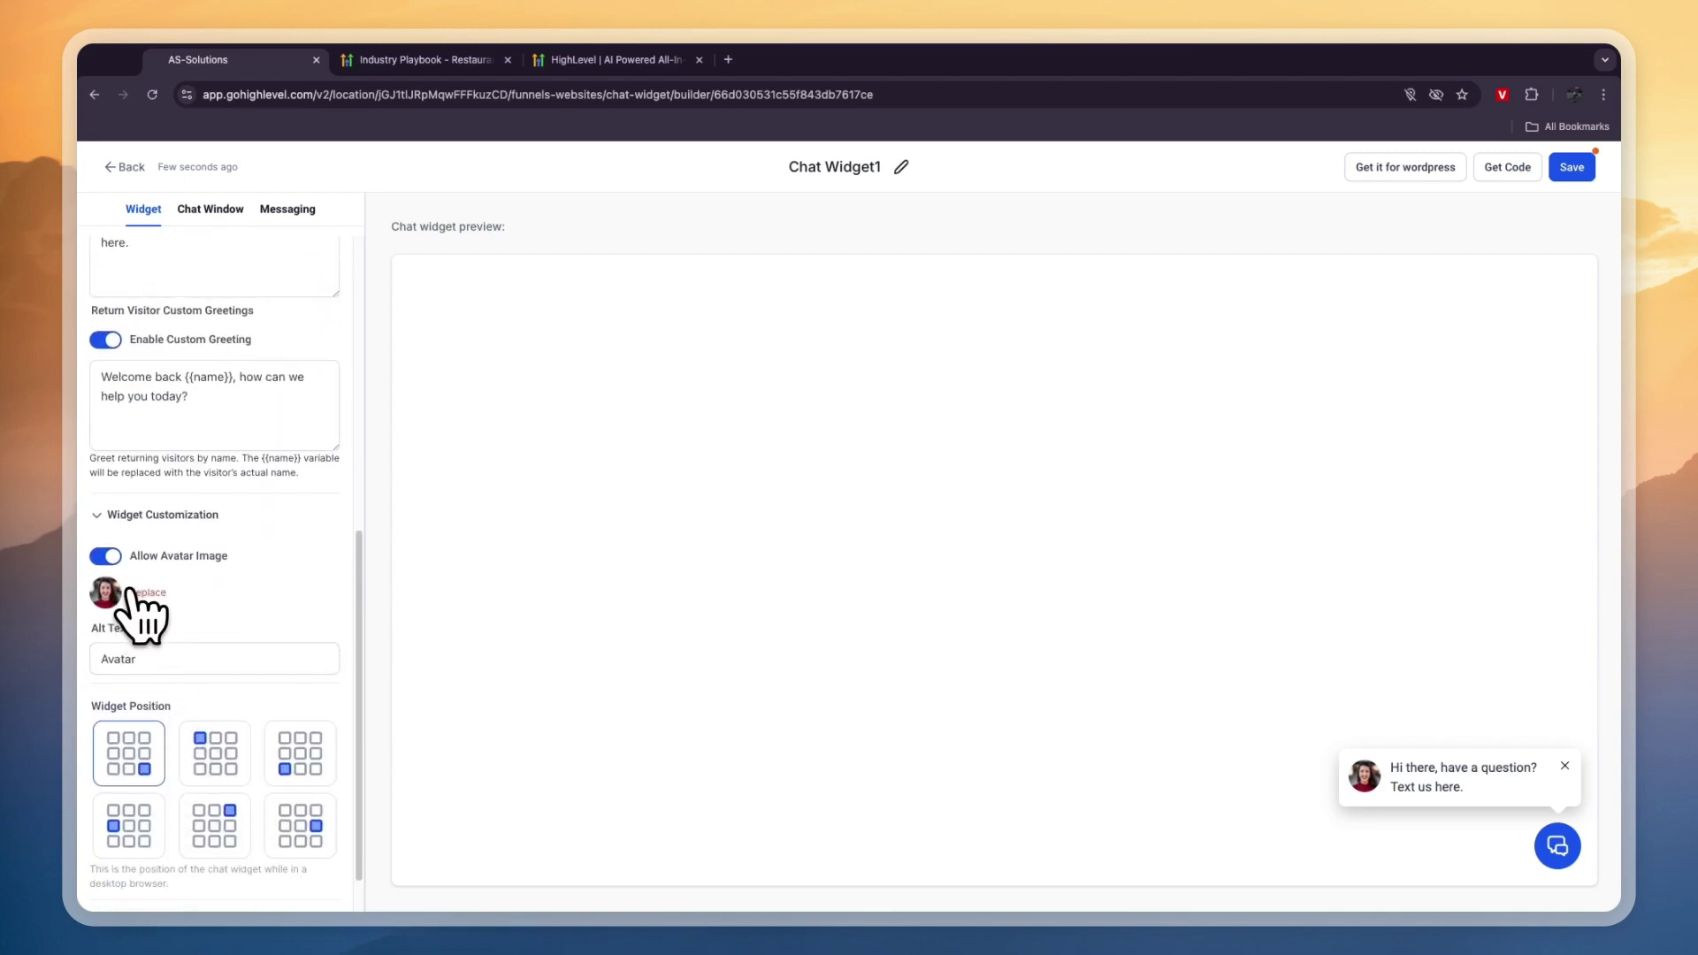
scroll(131, 590, "down", 1)
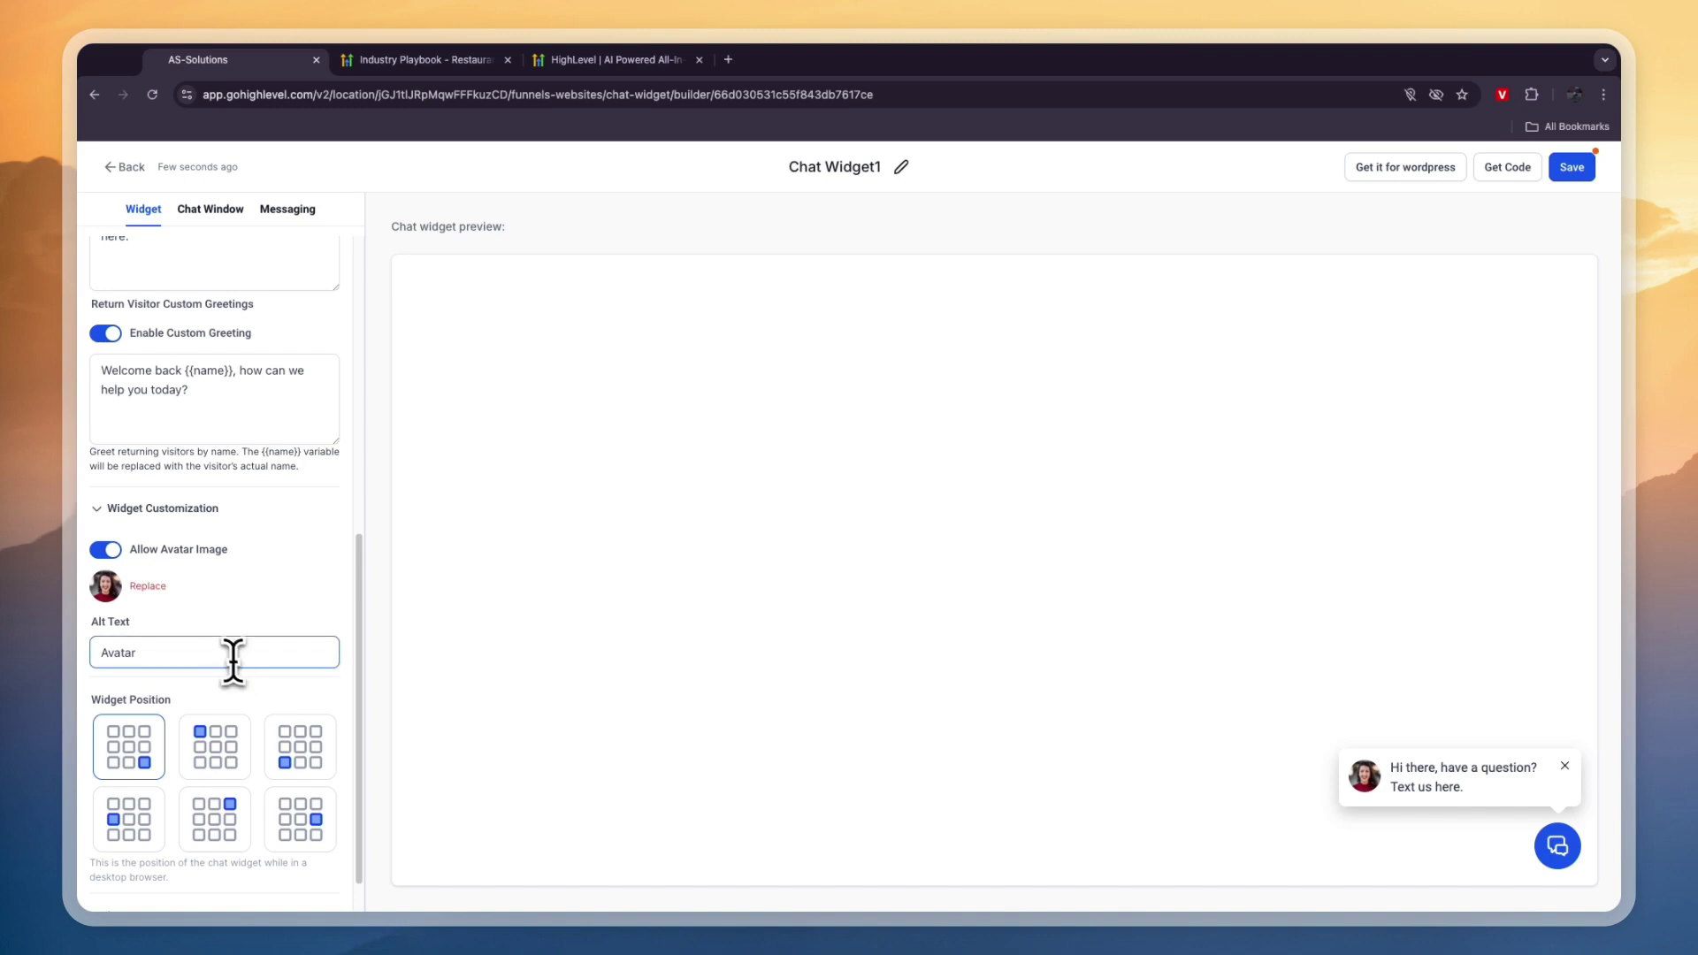
scroll(231, 656, "down", 1)
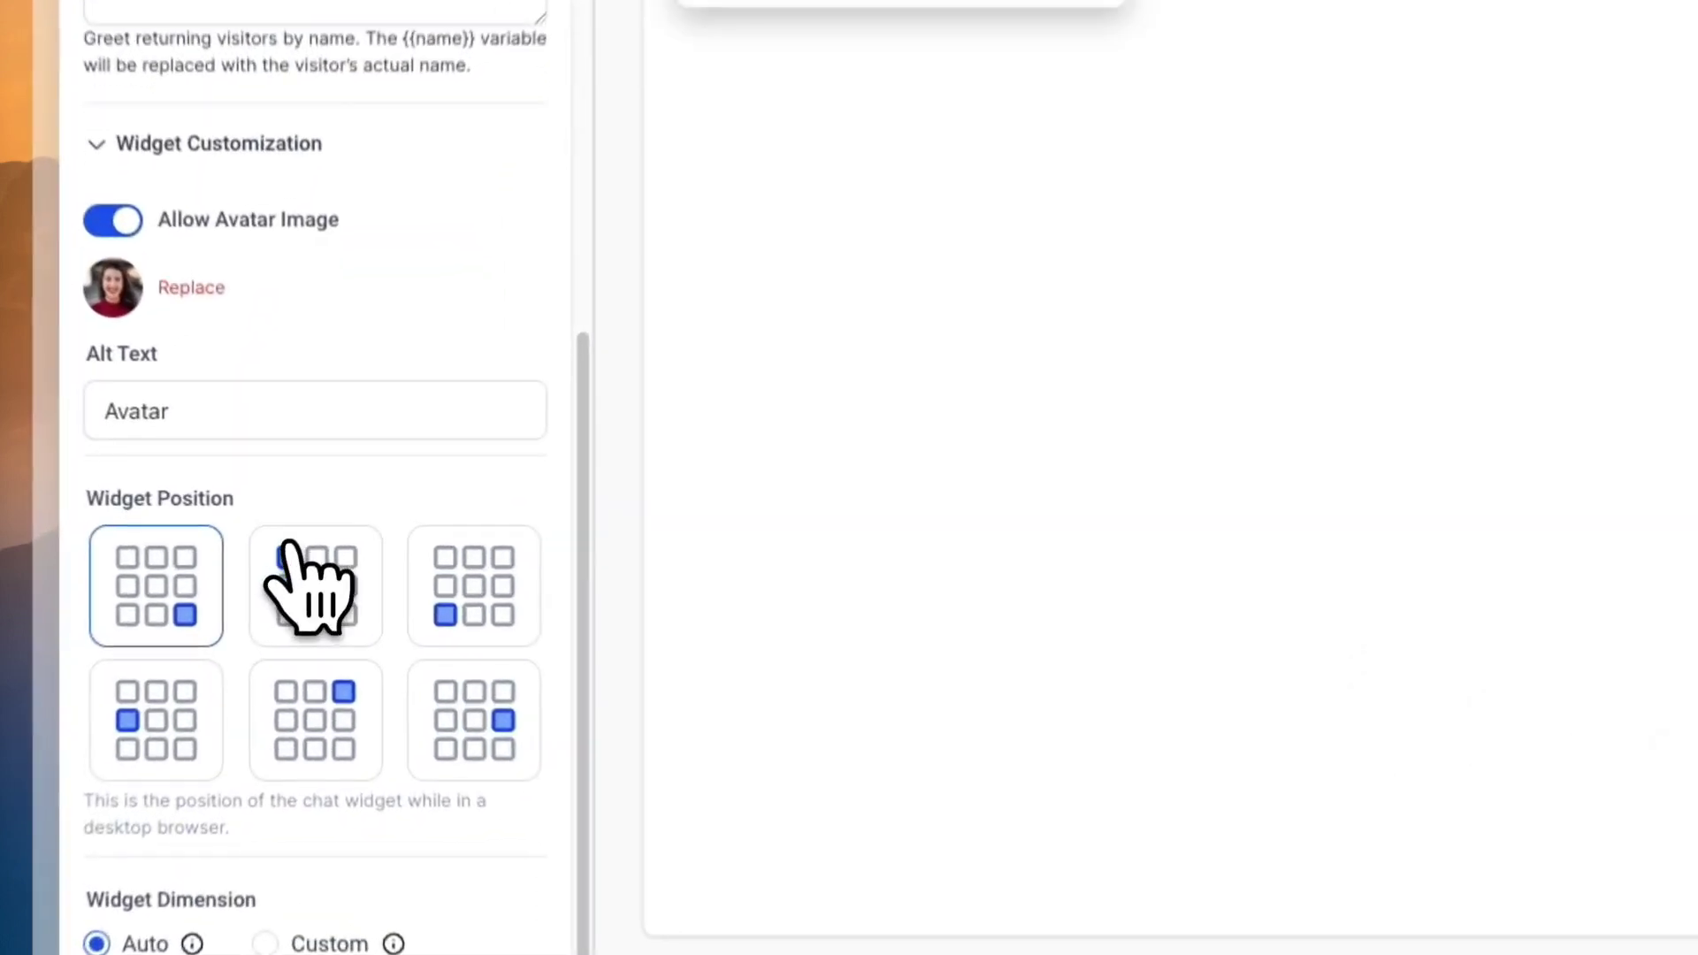
- Try the other widget positions, then put the widget back in the bottom-right corner
left_click(292, 544)
left_click(458, 589)
left_click(455, 681)
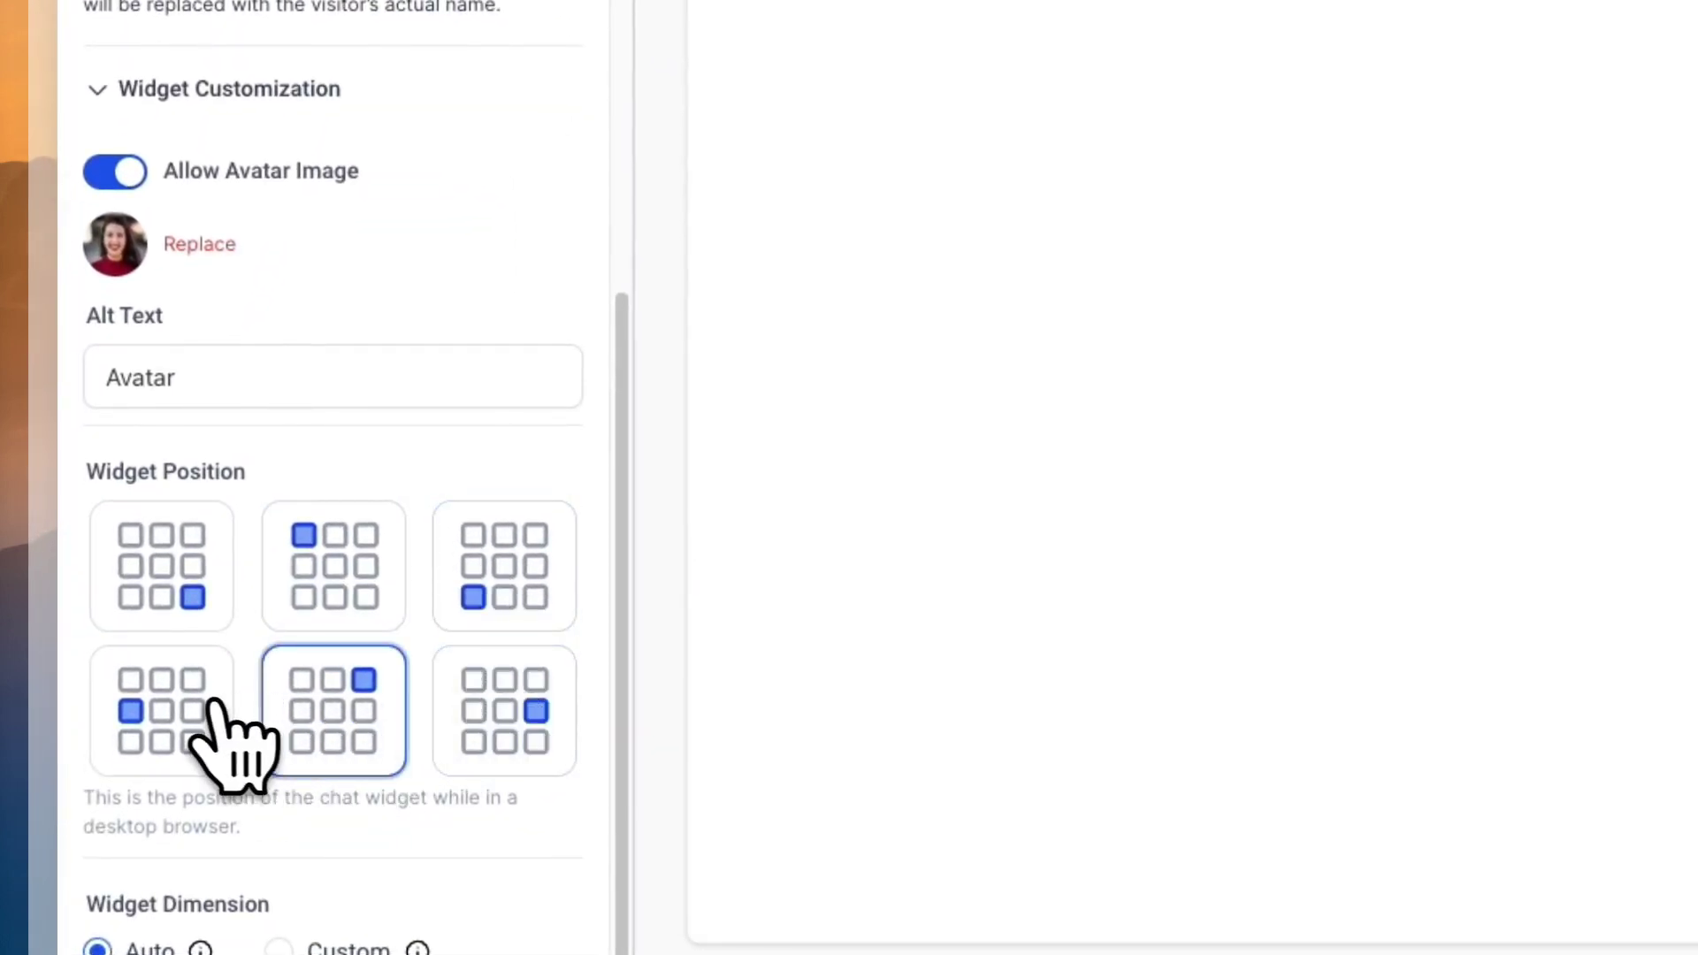
left_click(217, 721)
left_click(221, 591)
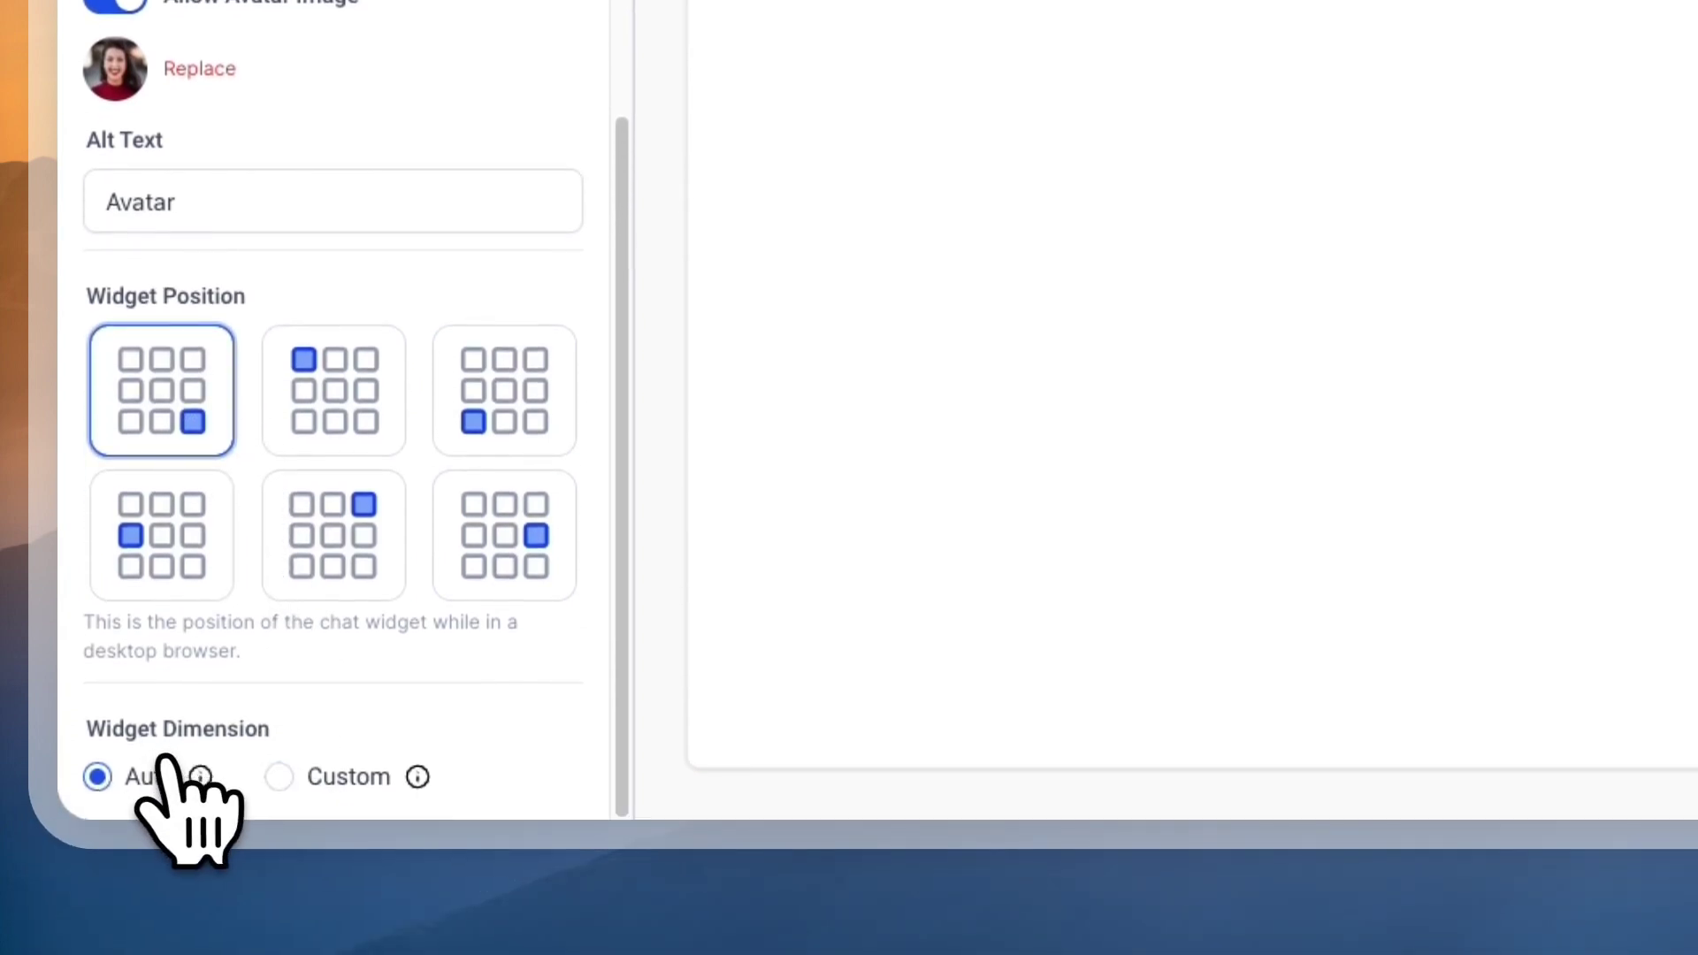
scroll(341, 474, "up", 10)
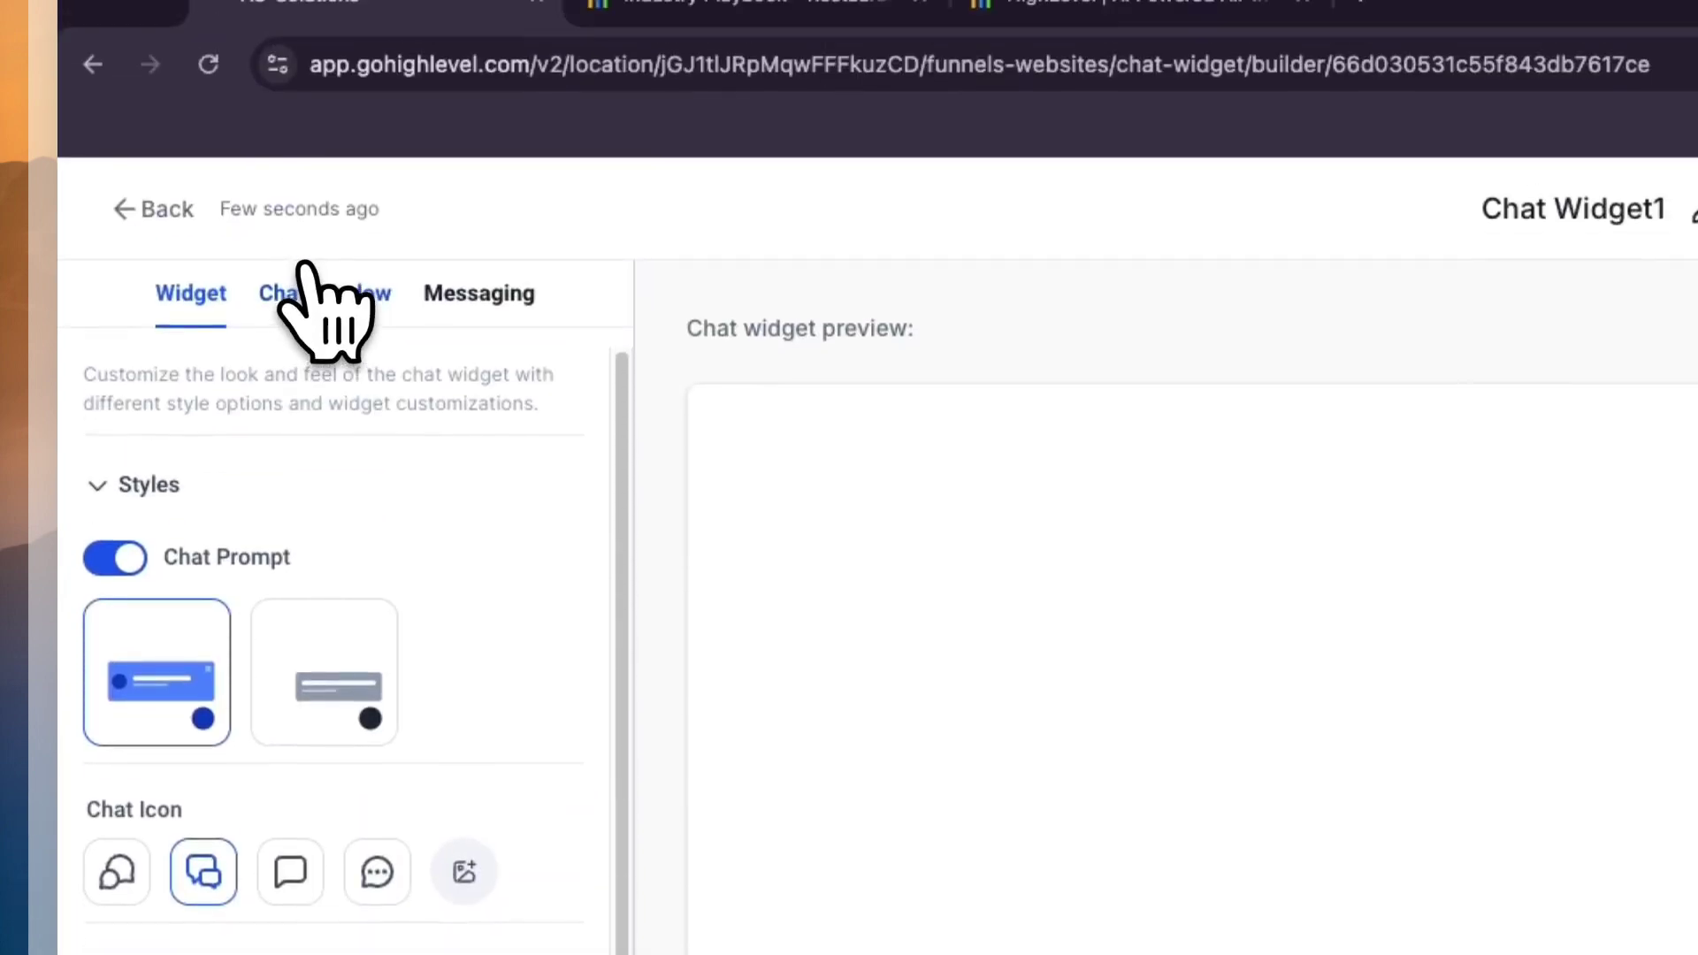
left_click(310, 291)
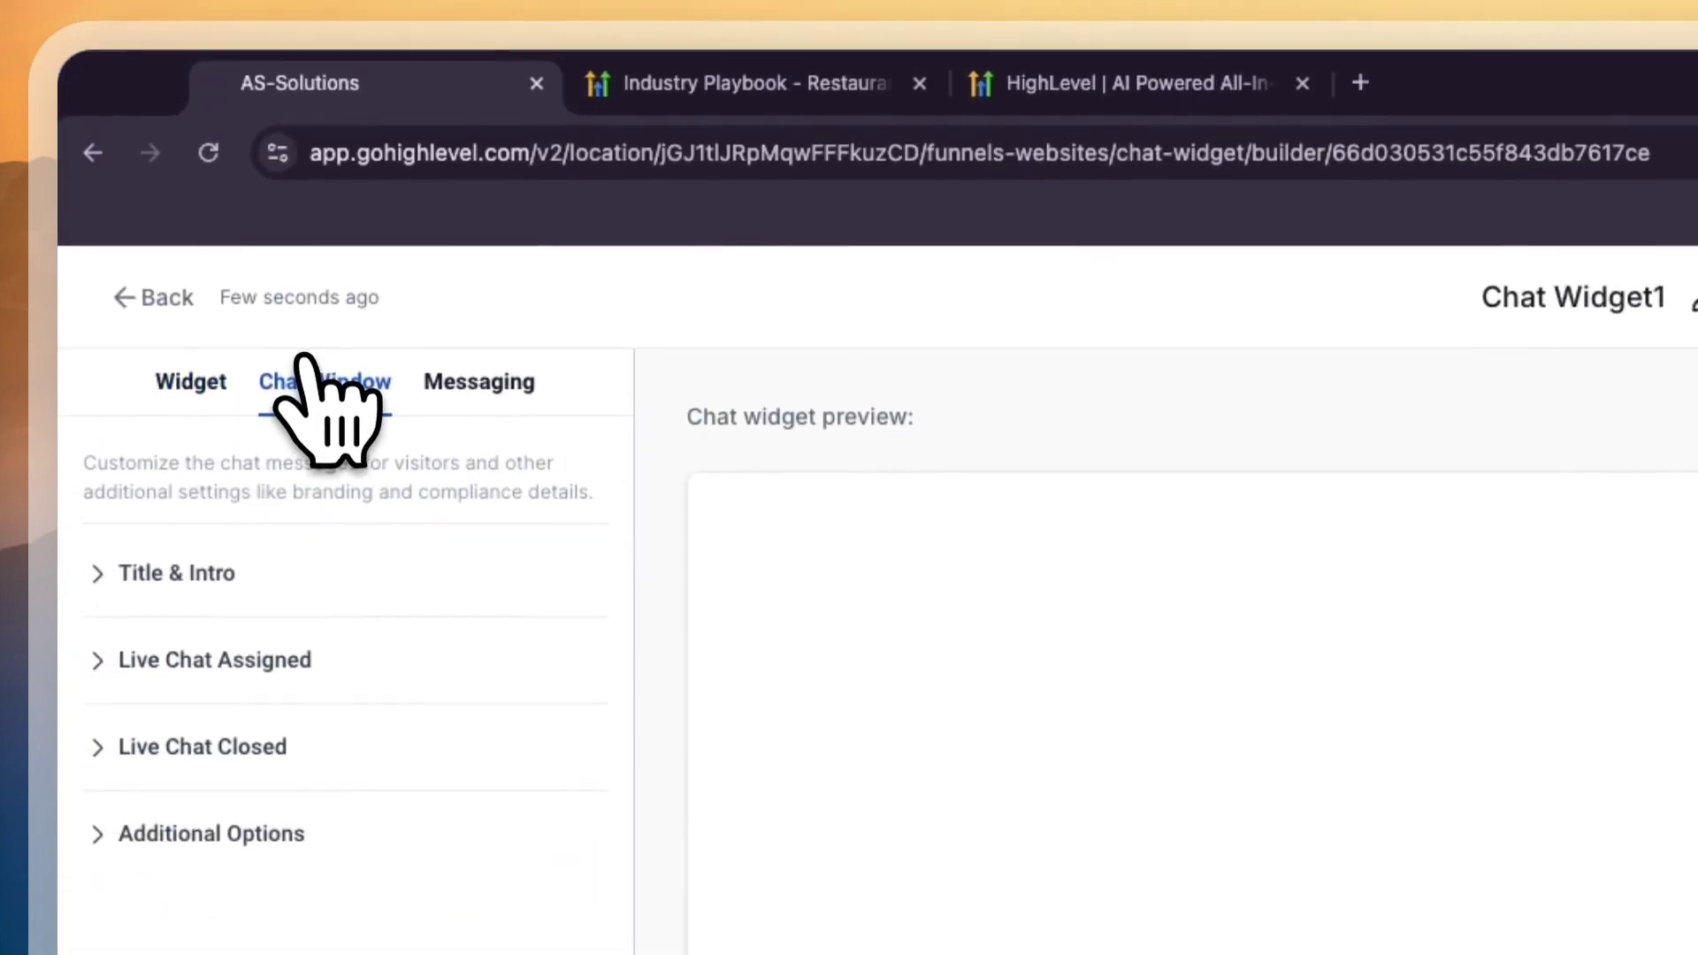
- Expand the Title & Intro and Live Chat Assigned settings and edit the live chat welcome message
left_click(265, 486)
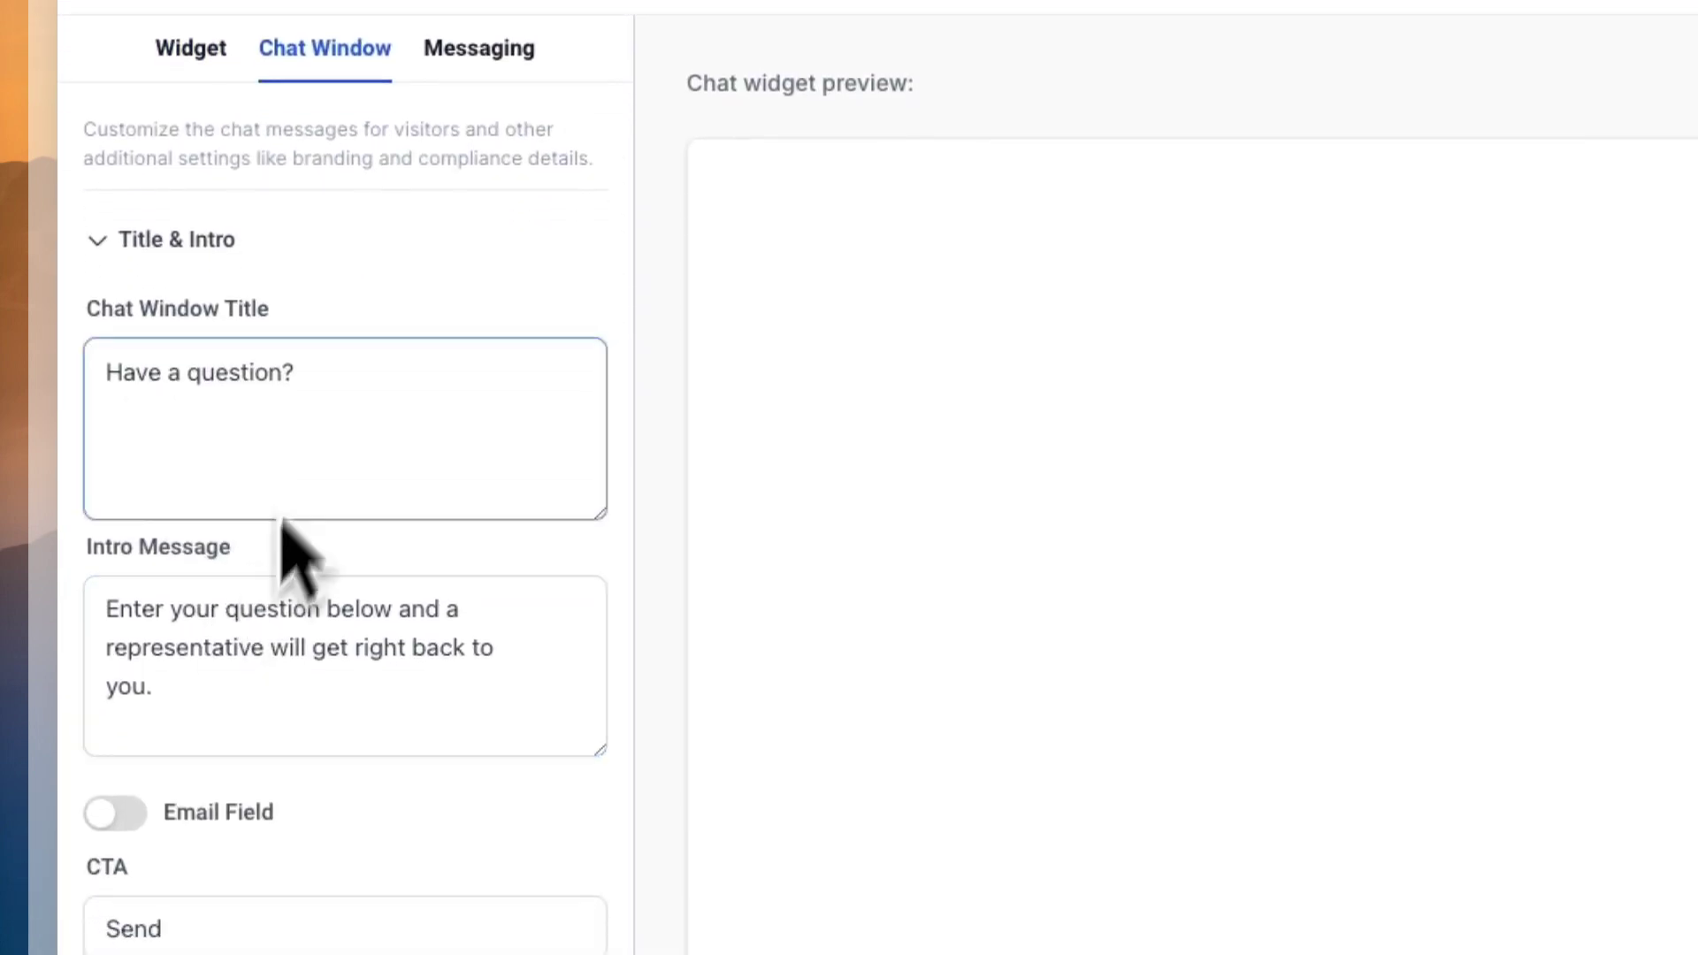
scroll(221, 690, "down", 4)
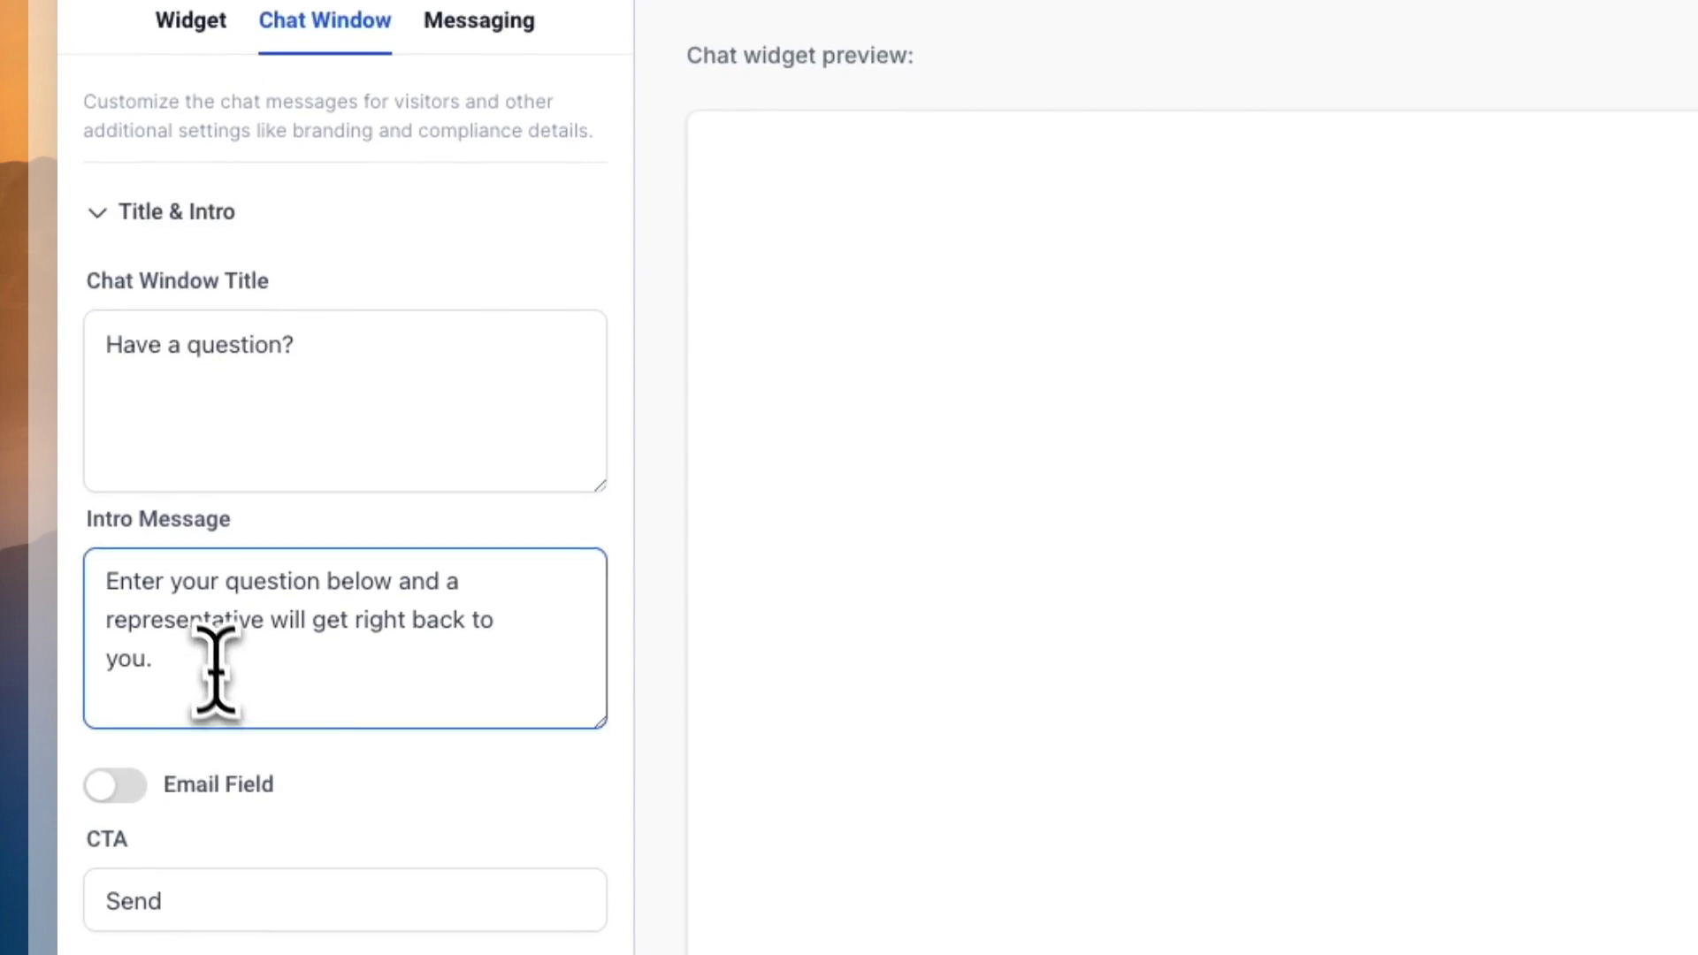
left_click(225, 715)
scroll(230, 566, "down", 6)
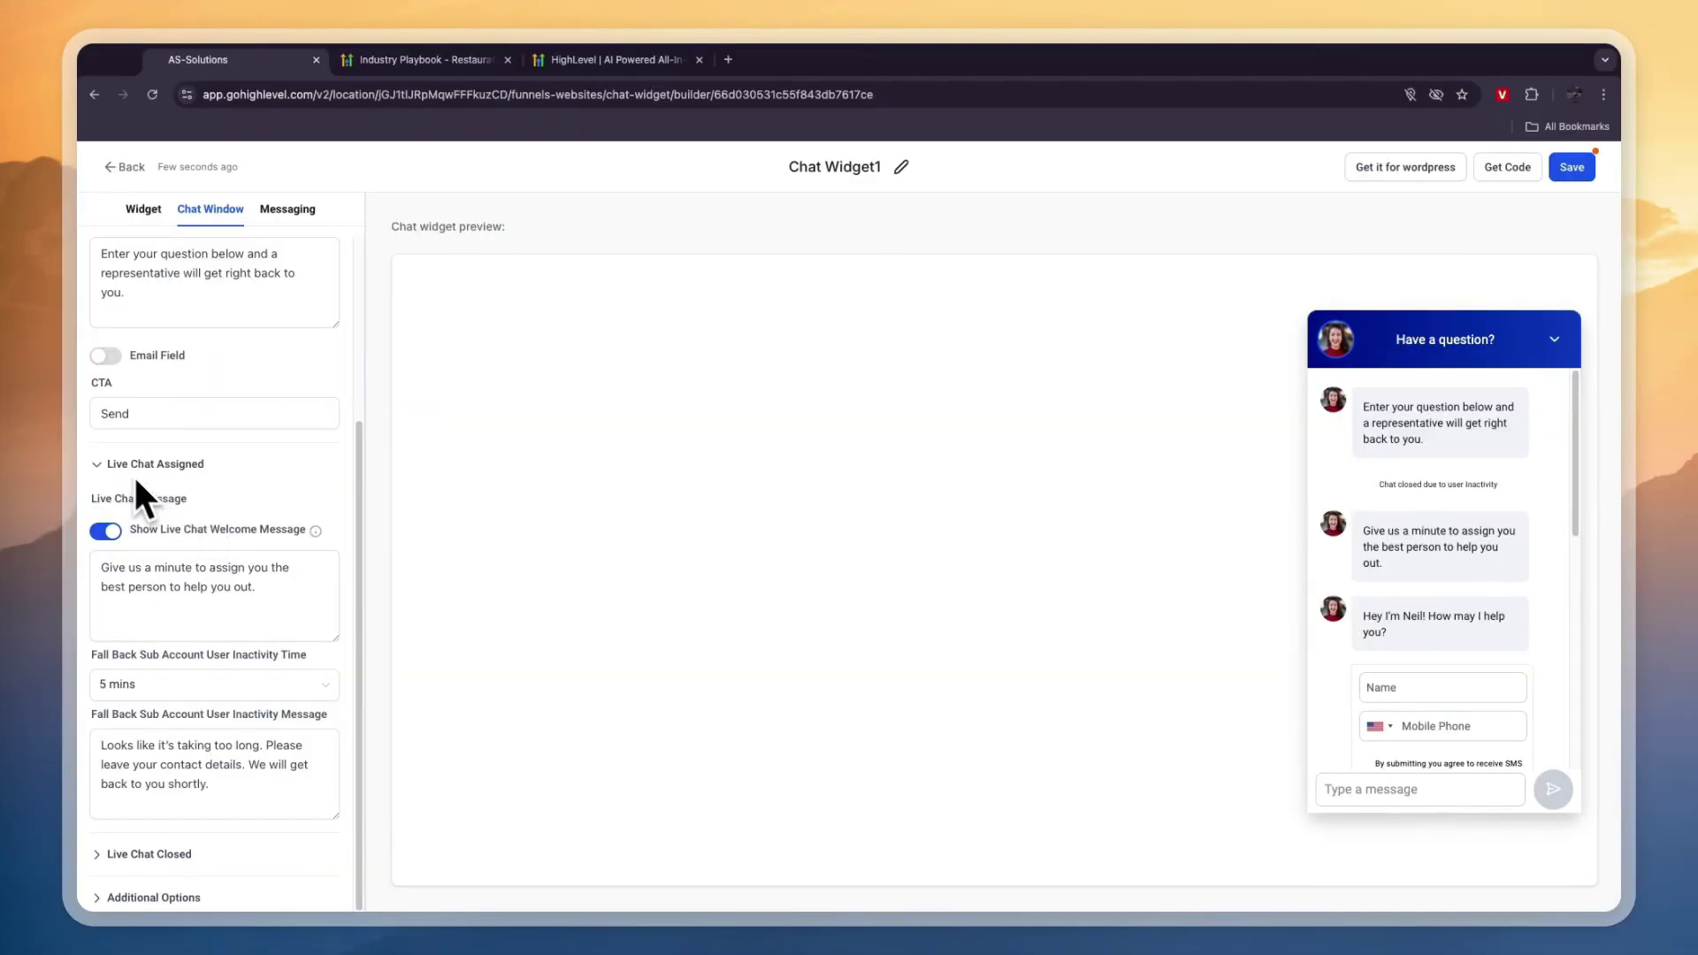
left_click(182, 570)
- Keep the inactivity time at 5 mins, review the inactivity message, and check the Live Chat Closed settings
left_click_drag(225, 653, 245, 692)
left_click(232, 690)
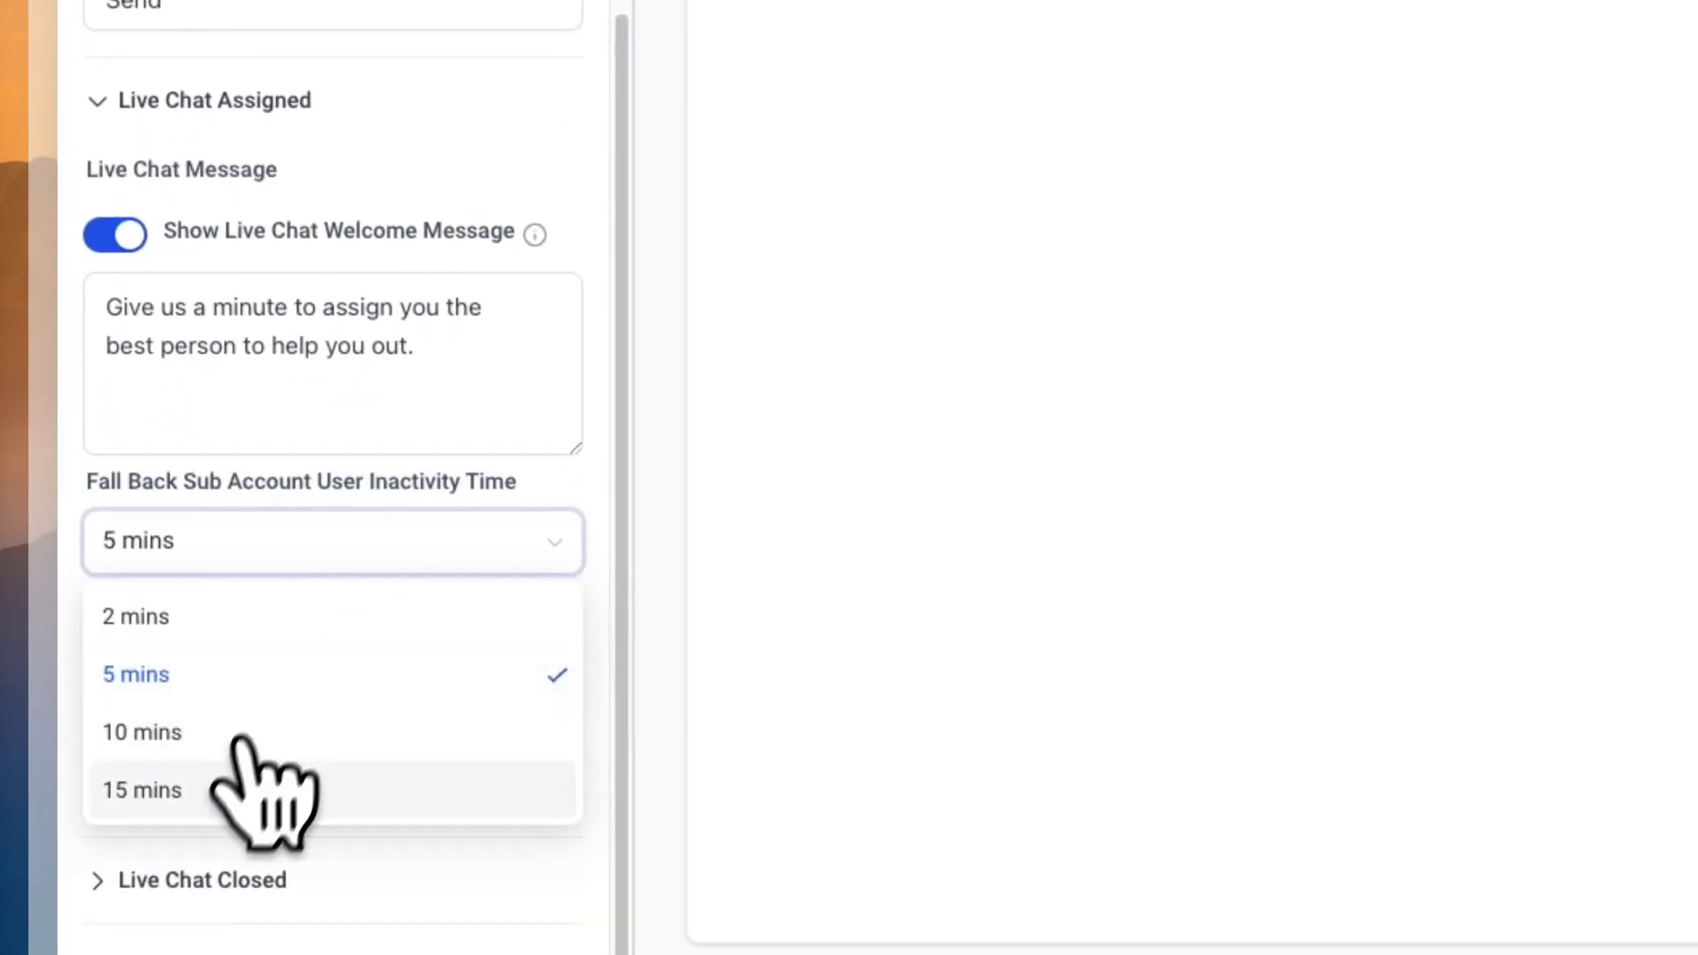
left_click(301, 545)
left_click(242, 682)
left_click_drag(130, 665, 383, 746)
left_click(407, 743)
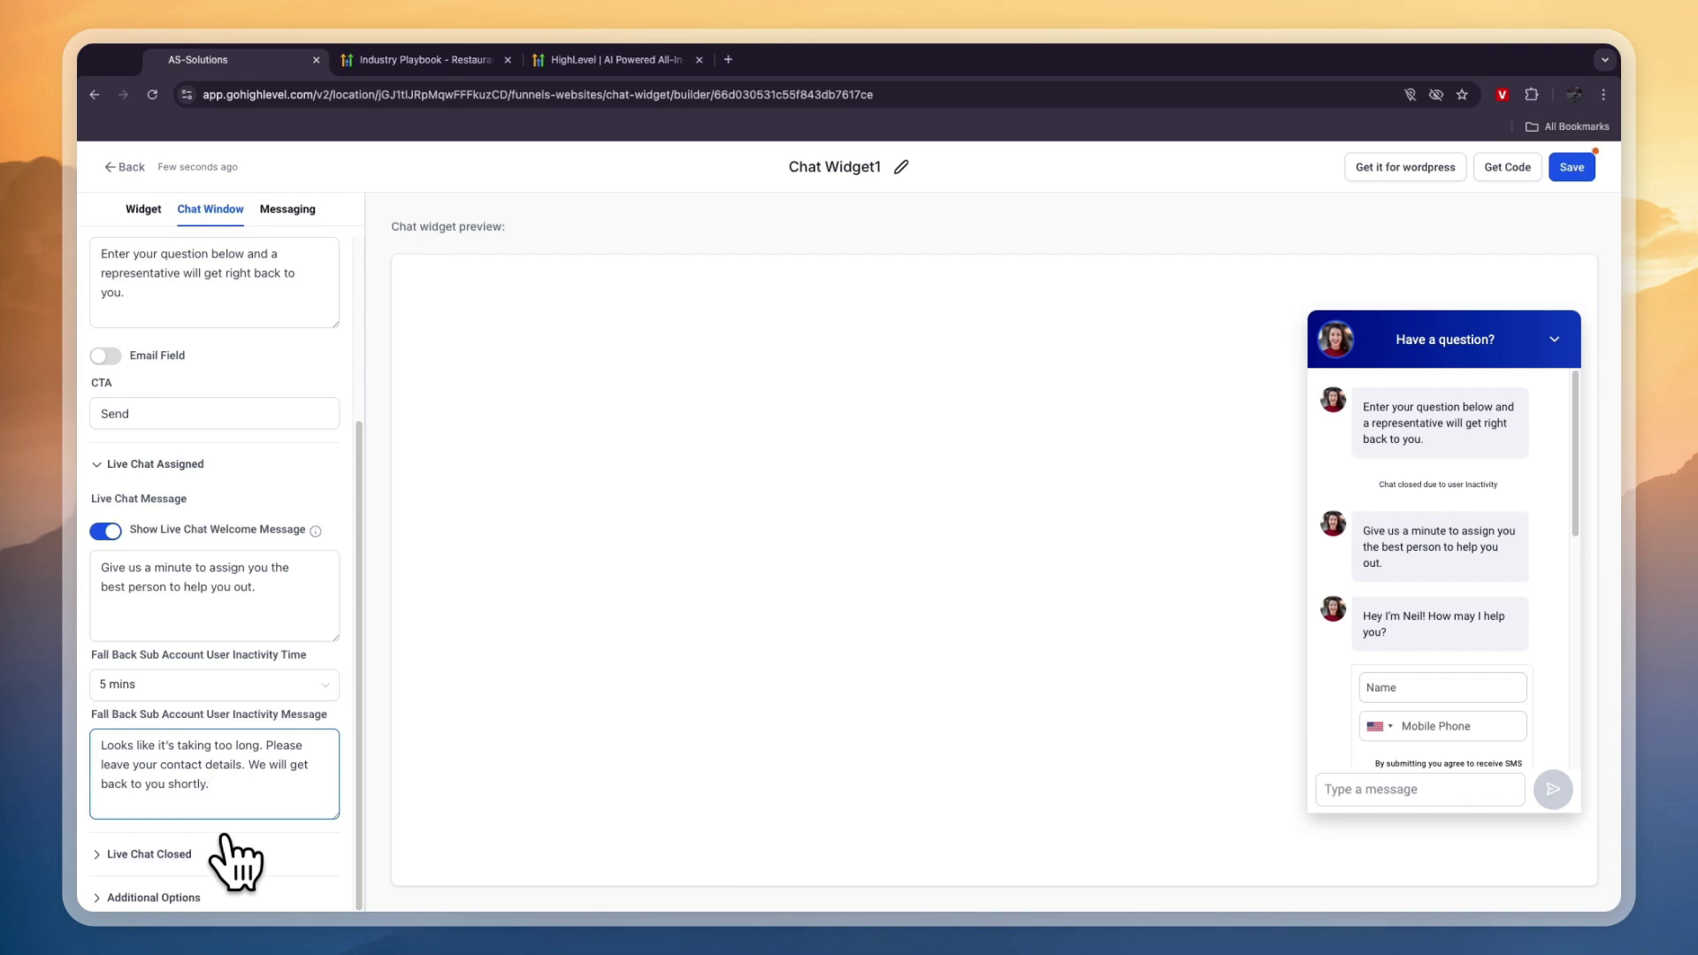
left_click(181, 856)
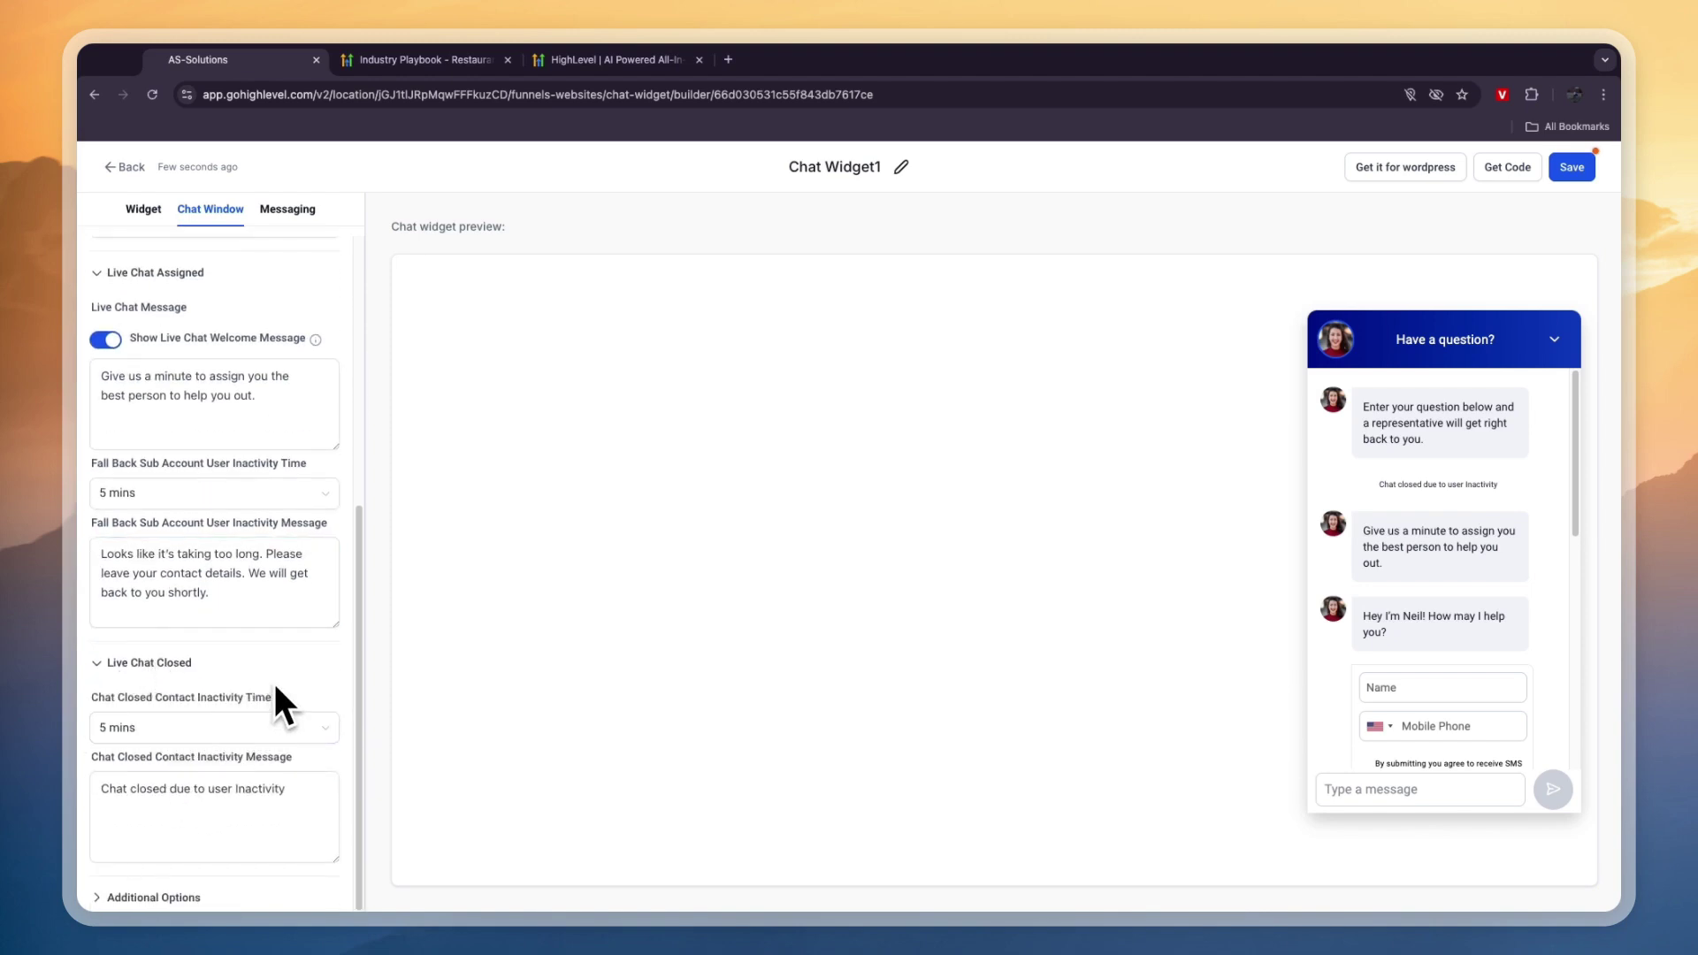
left_click(289, 209)
- Send 'hi, what are the opening hours?' in the widget preview and check the assign-you-shortly auto-reply
left_click(152, 306)
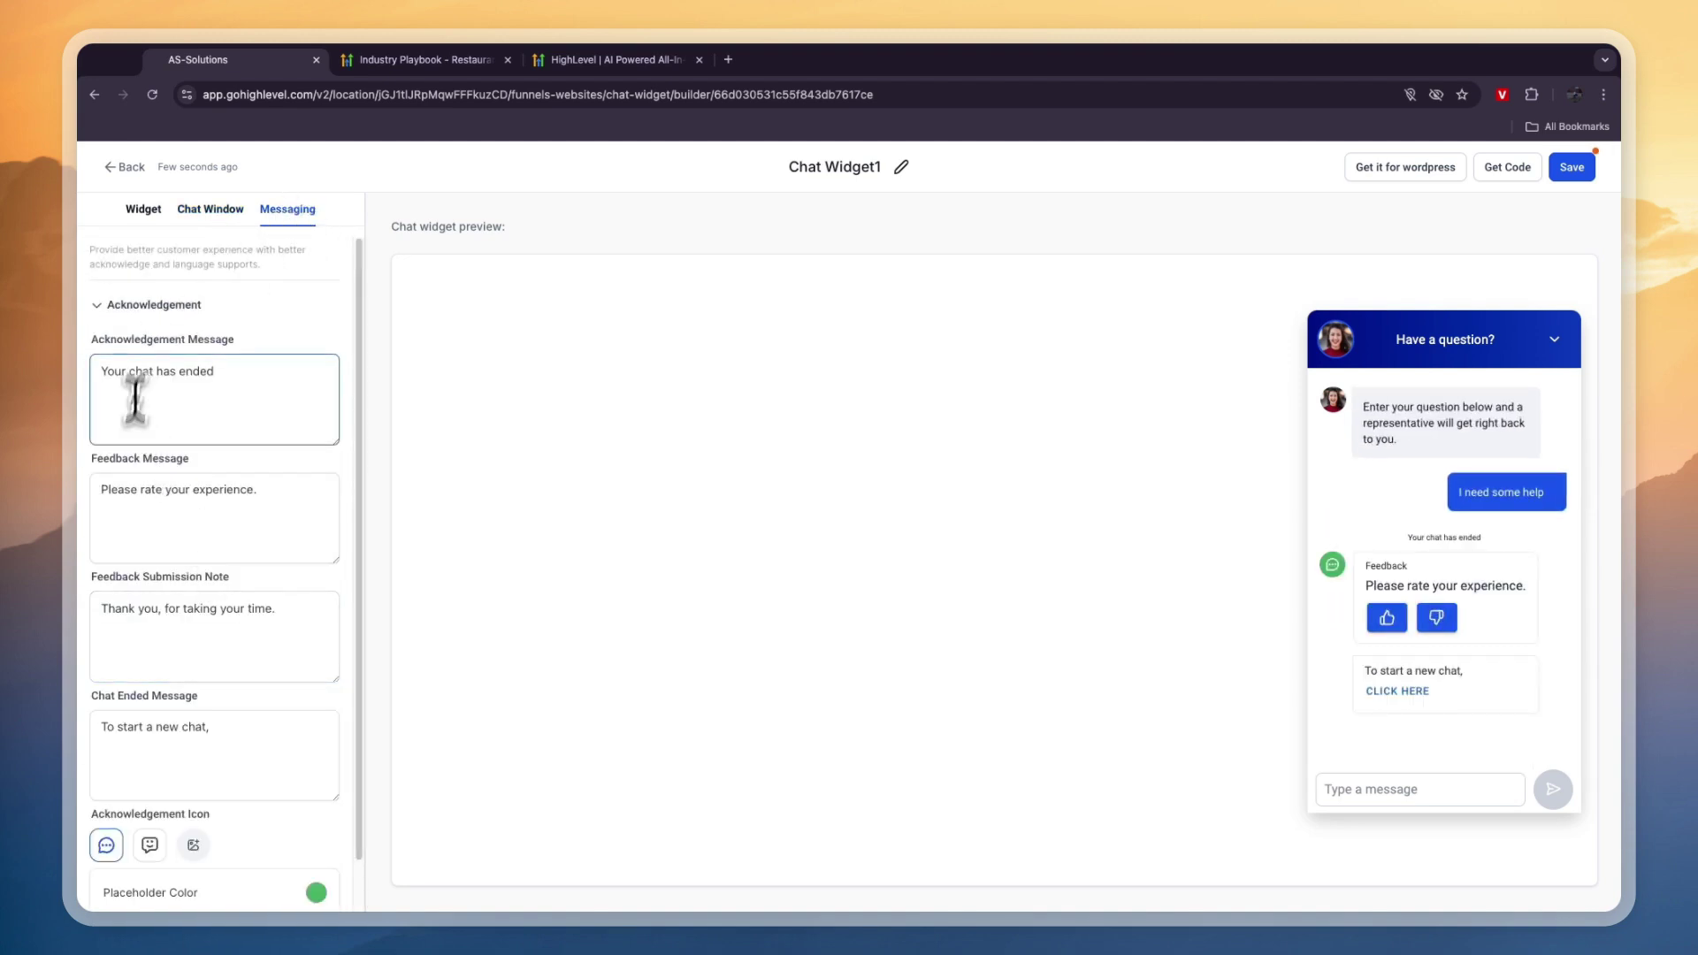
scroll(125, 358, "down", 1)
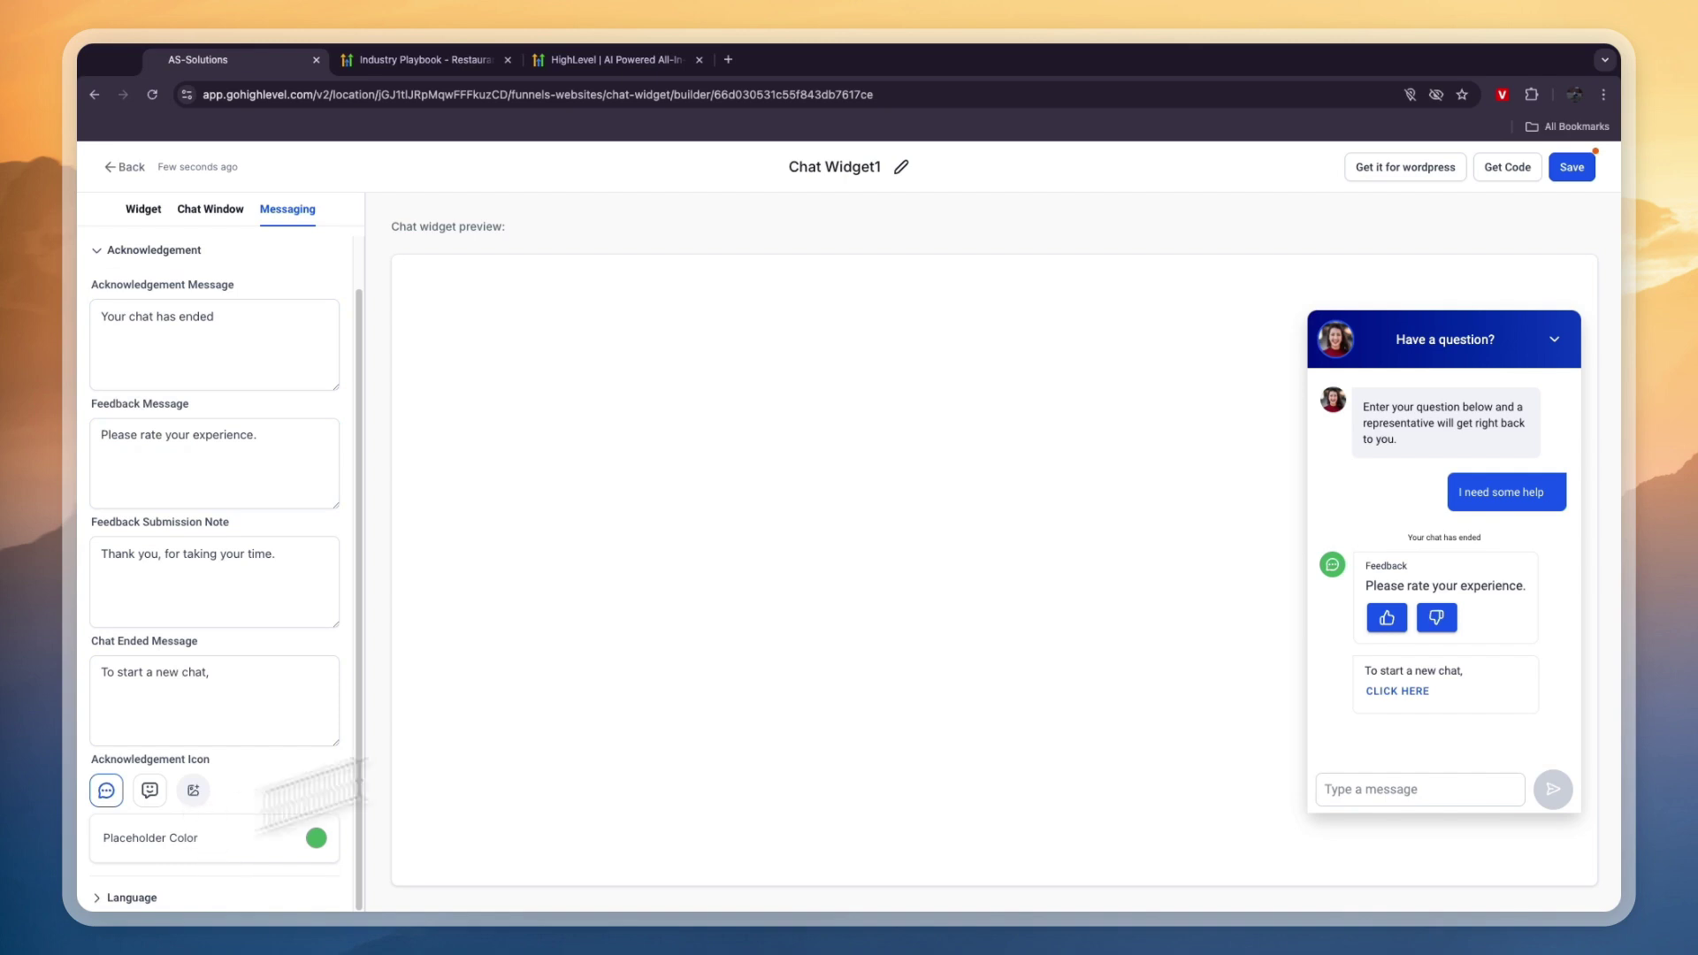
scroll(173, 817, "up", 1)
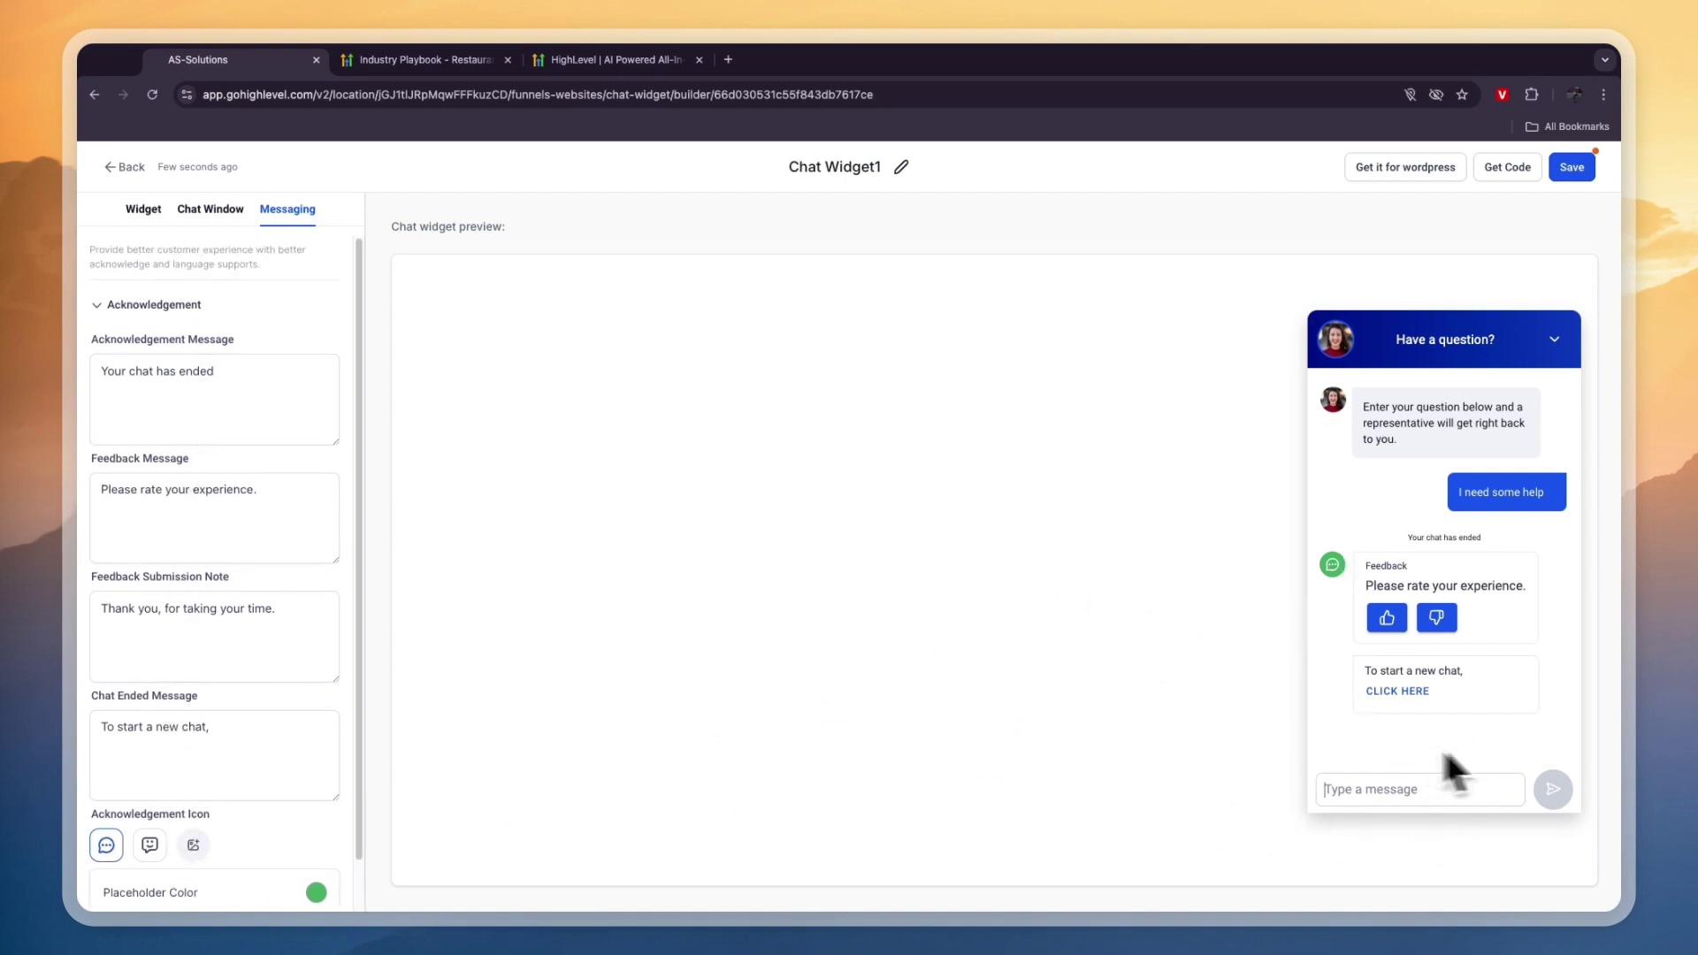
left_click(1416, 693)
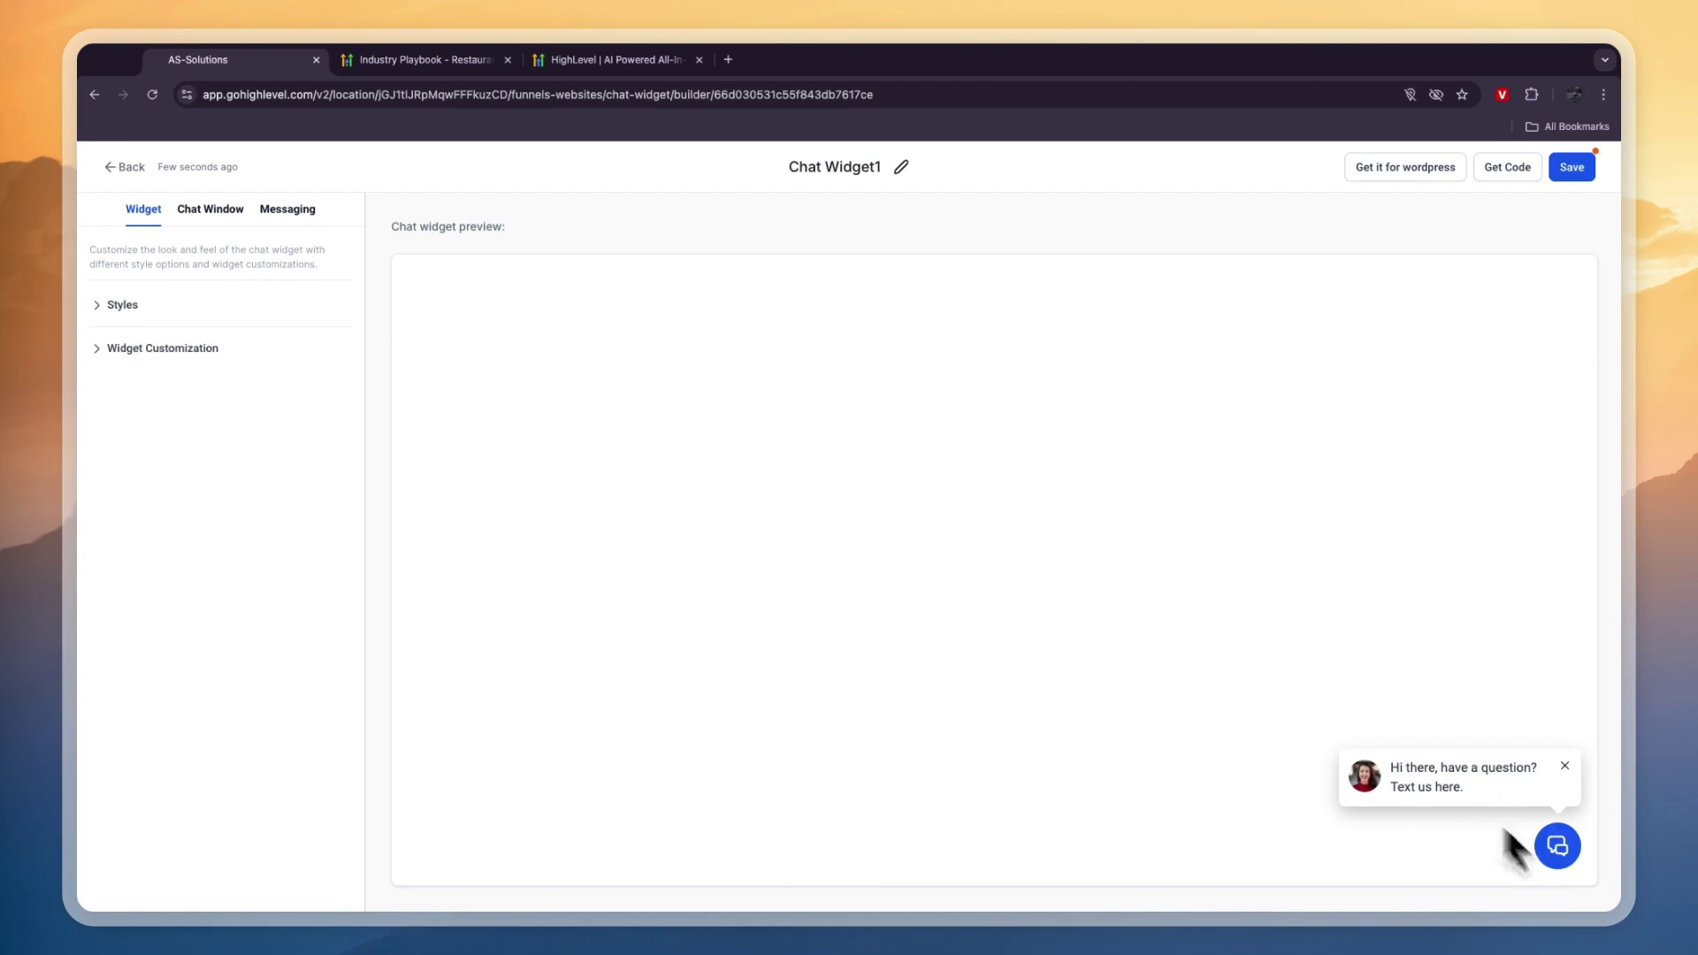
left_click(1553, 846)
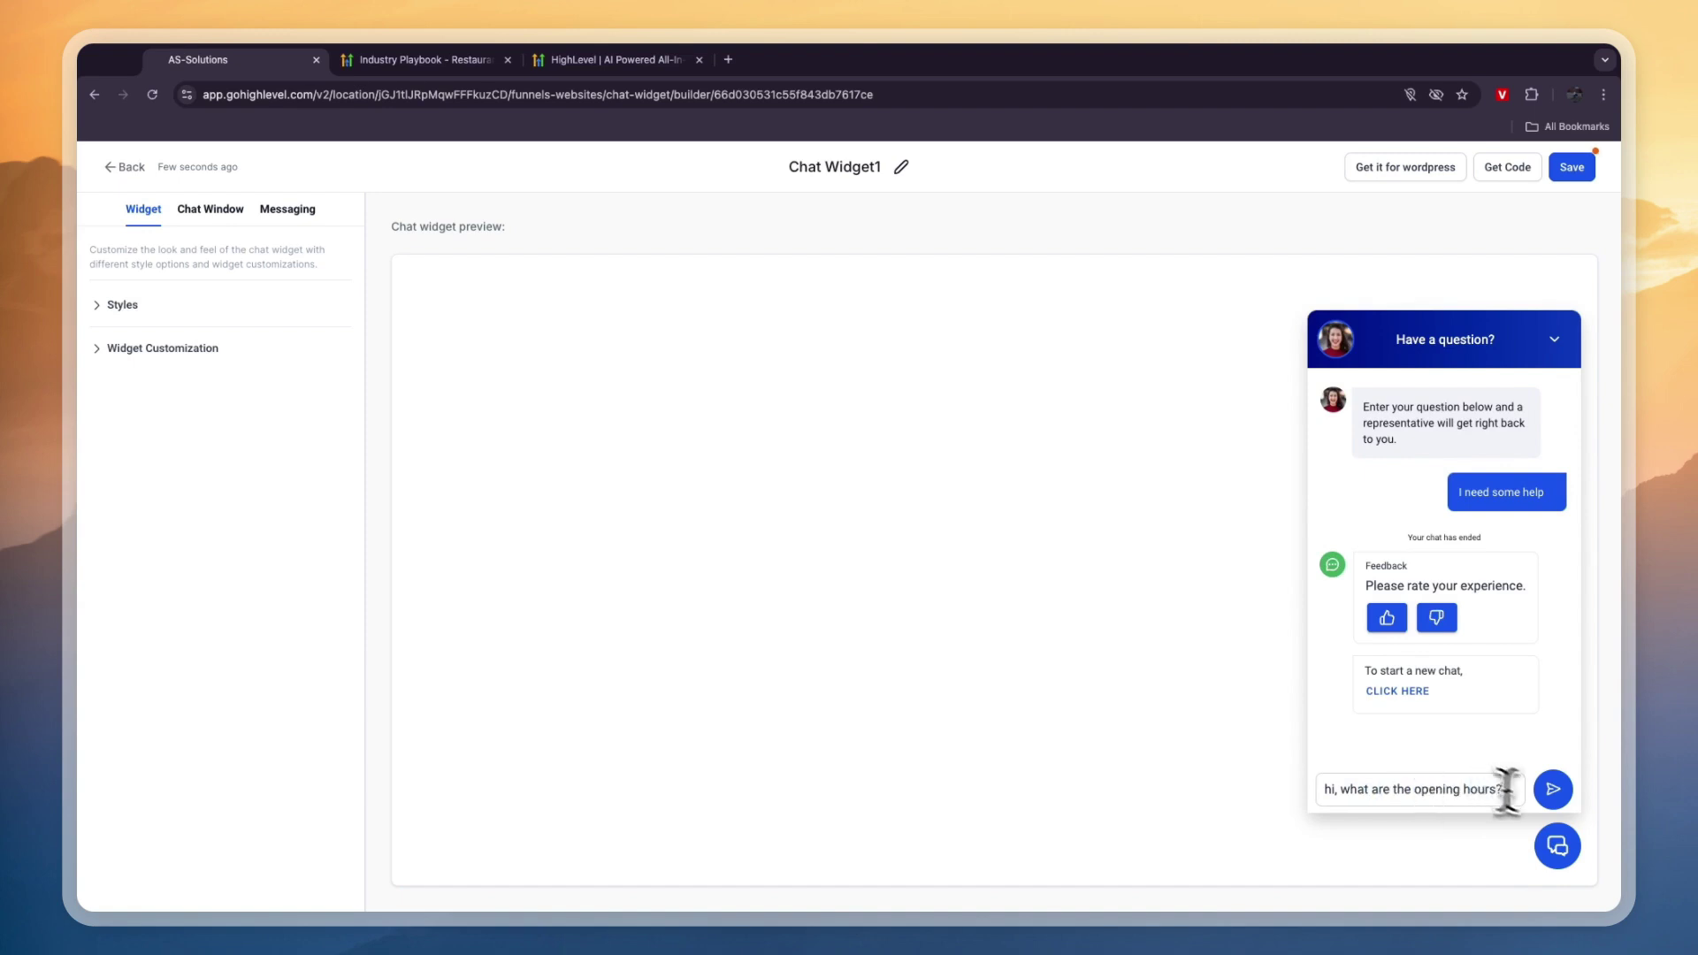
left_click(1553, 789)
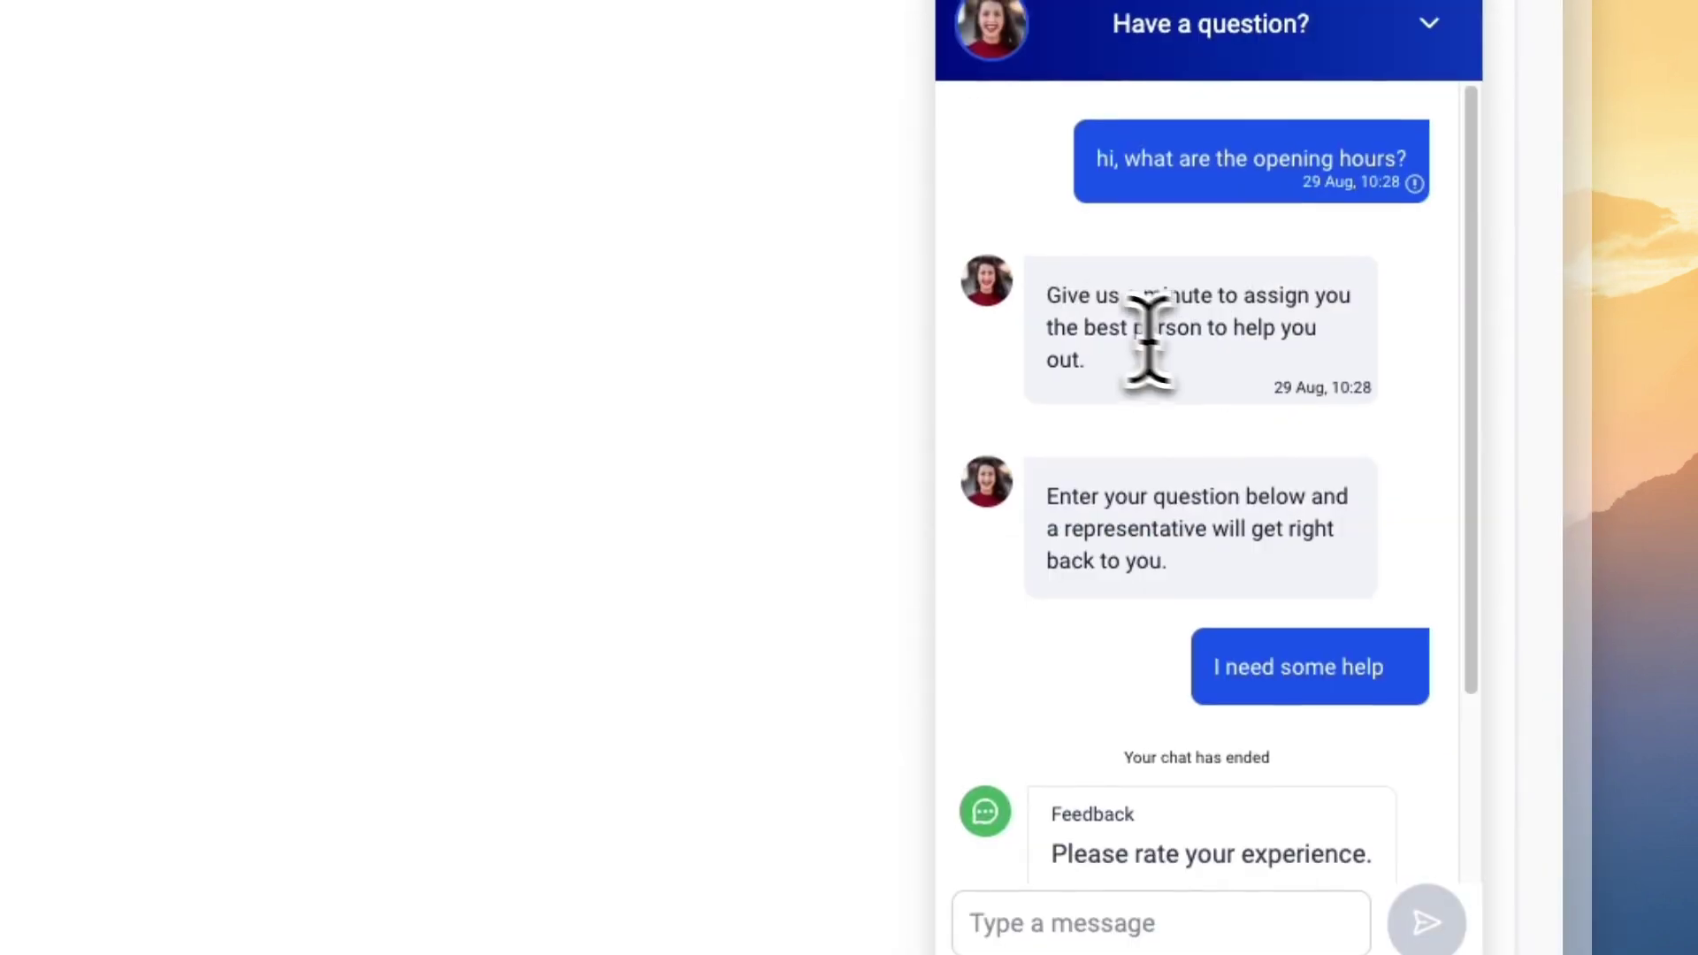
left_click_drag(1050, 295, 1164, 390)
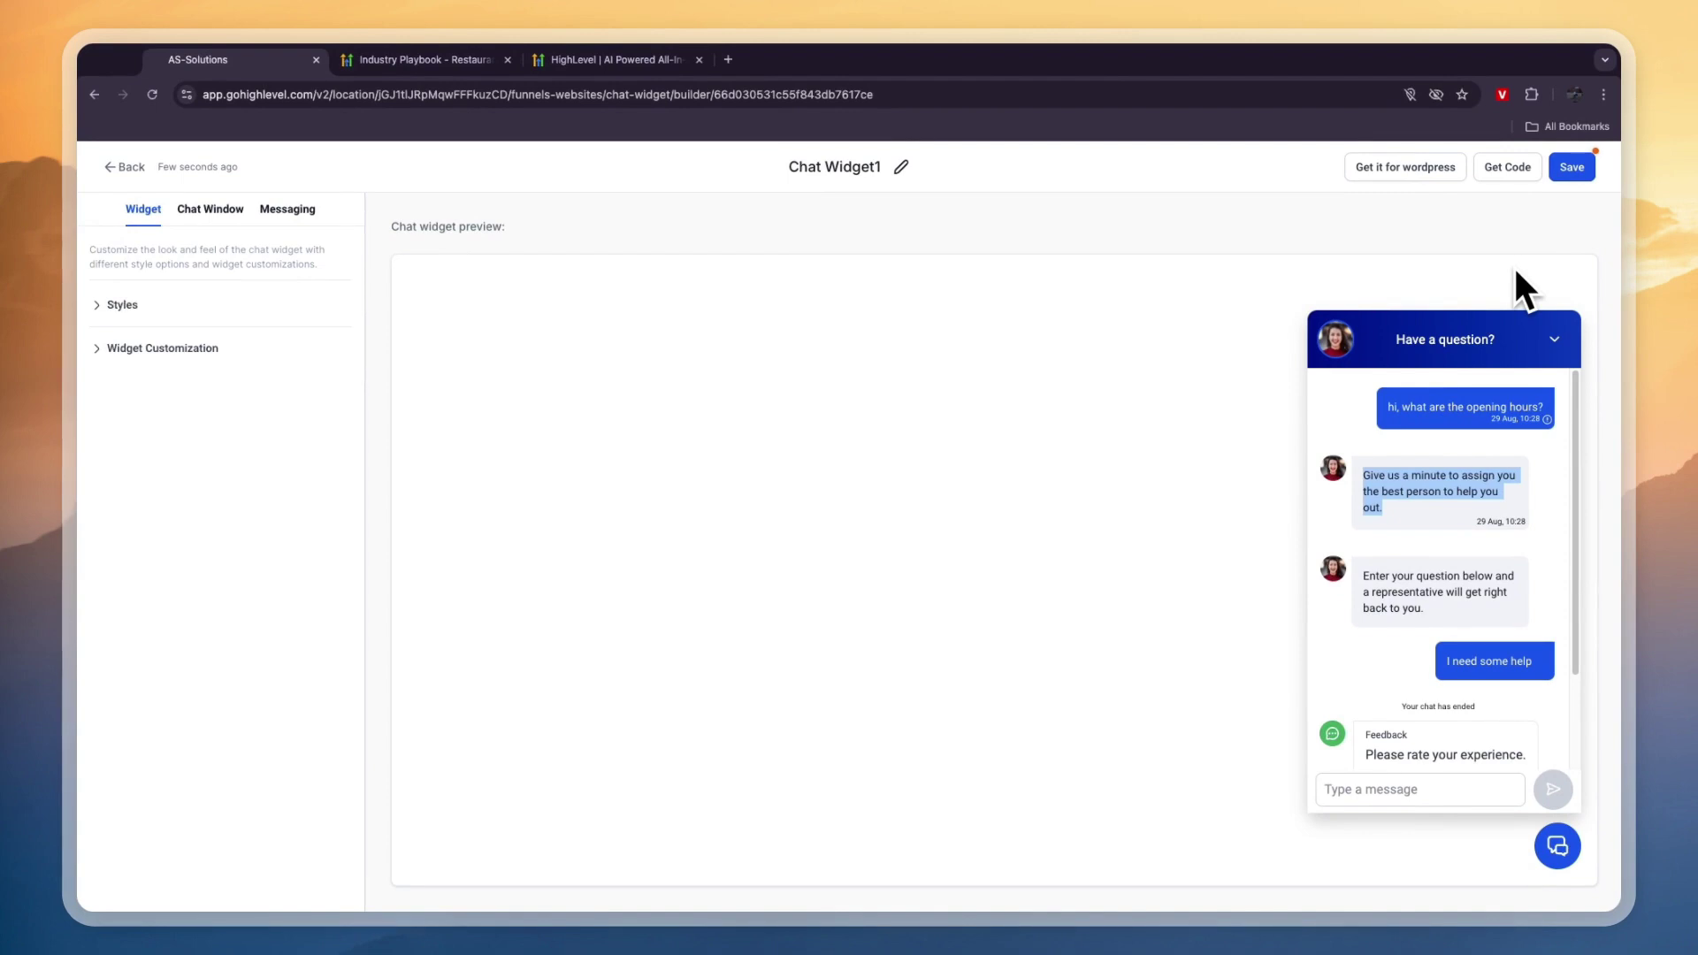
- Save the chat widget and select its embed script from Get Code
left_click(1465, 450)
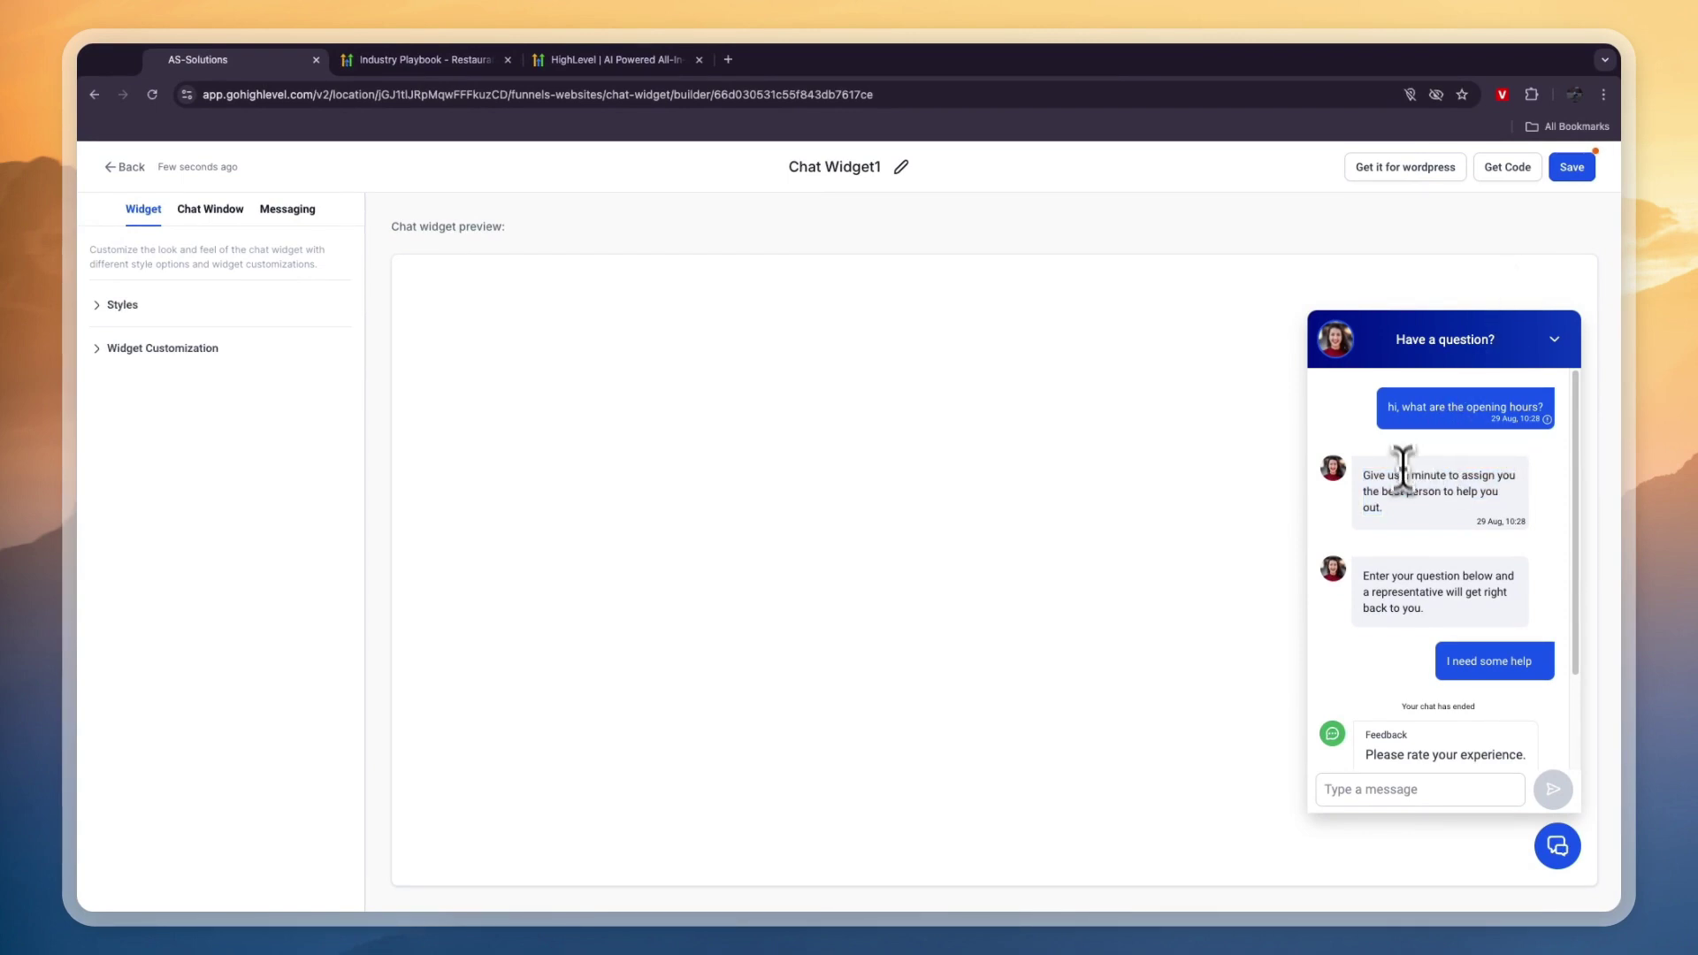
left_click(1574, 168)
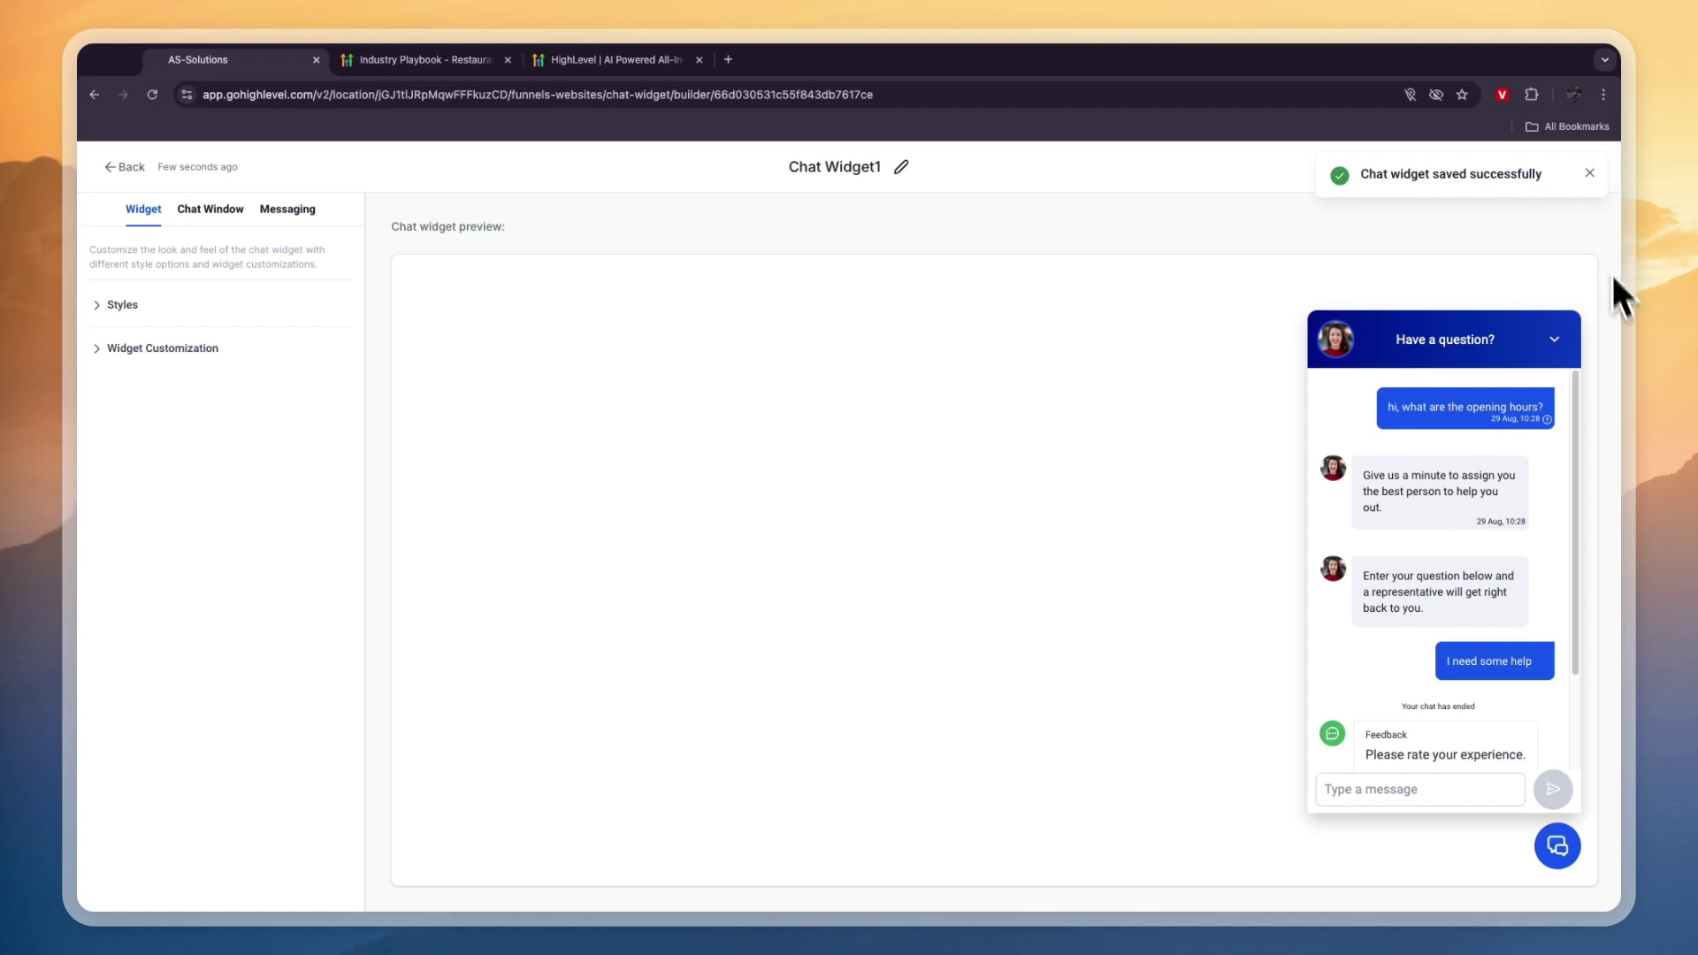
left_click(1589, 173)
left_click(1507, 167)
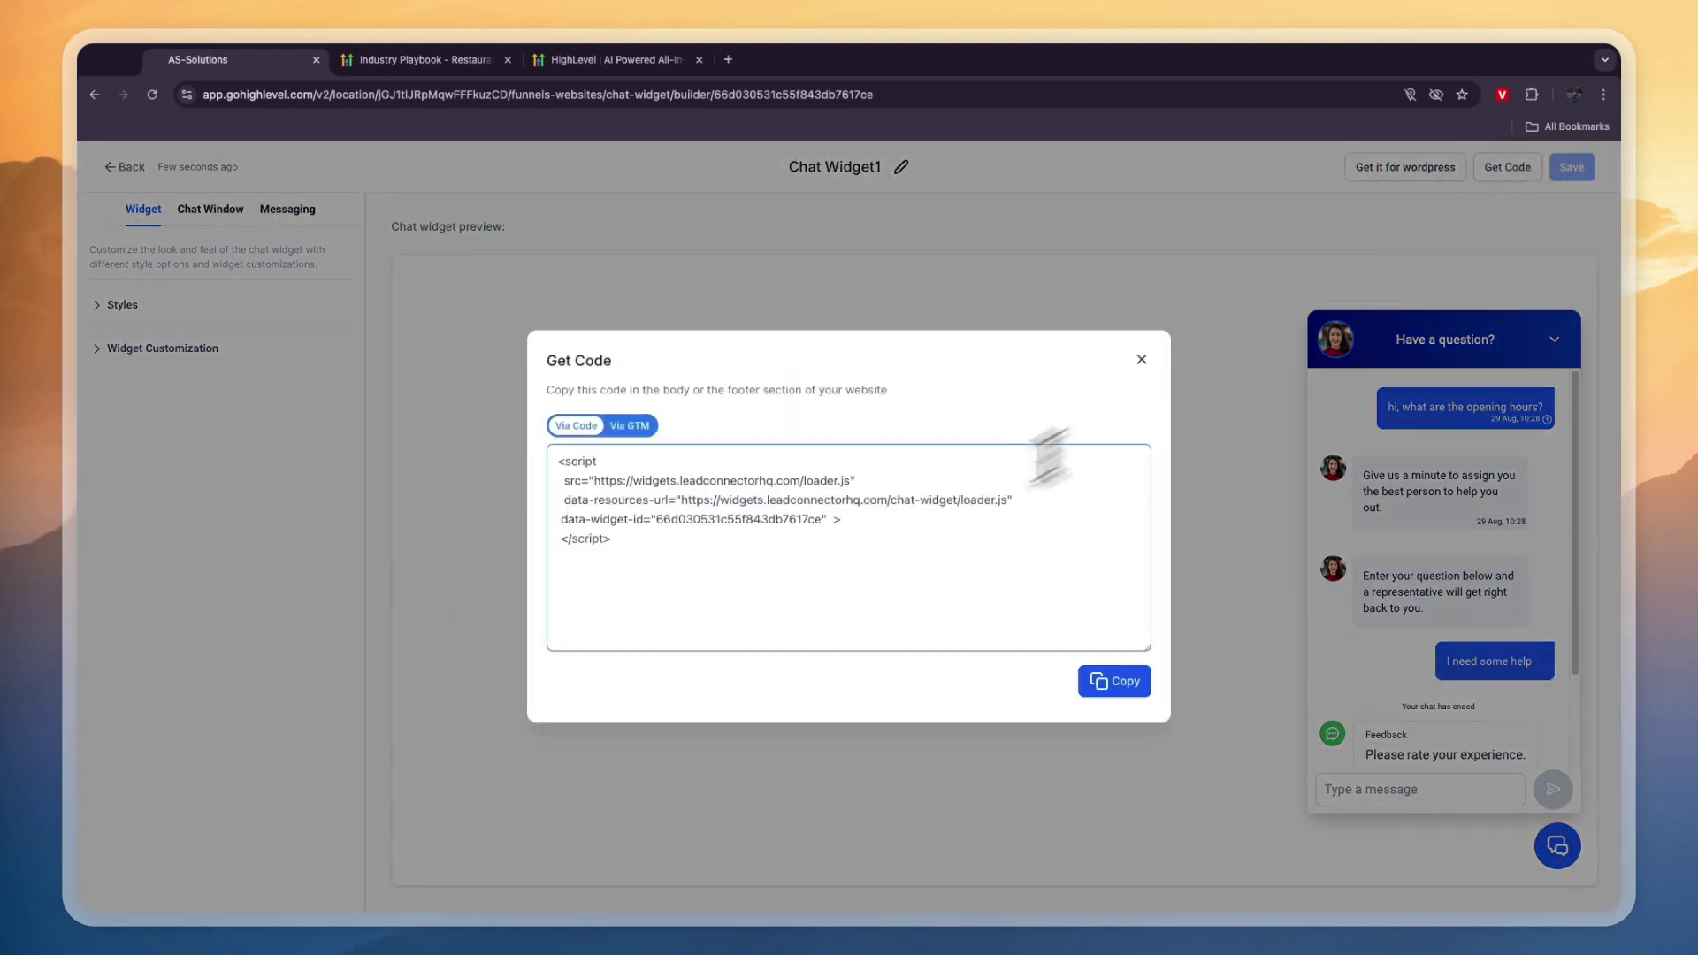
left_click_drag(664, 542, 548, 455)
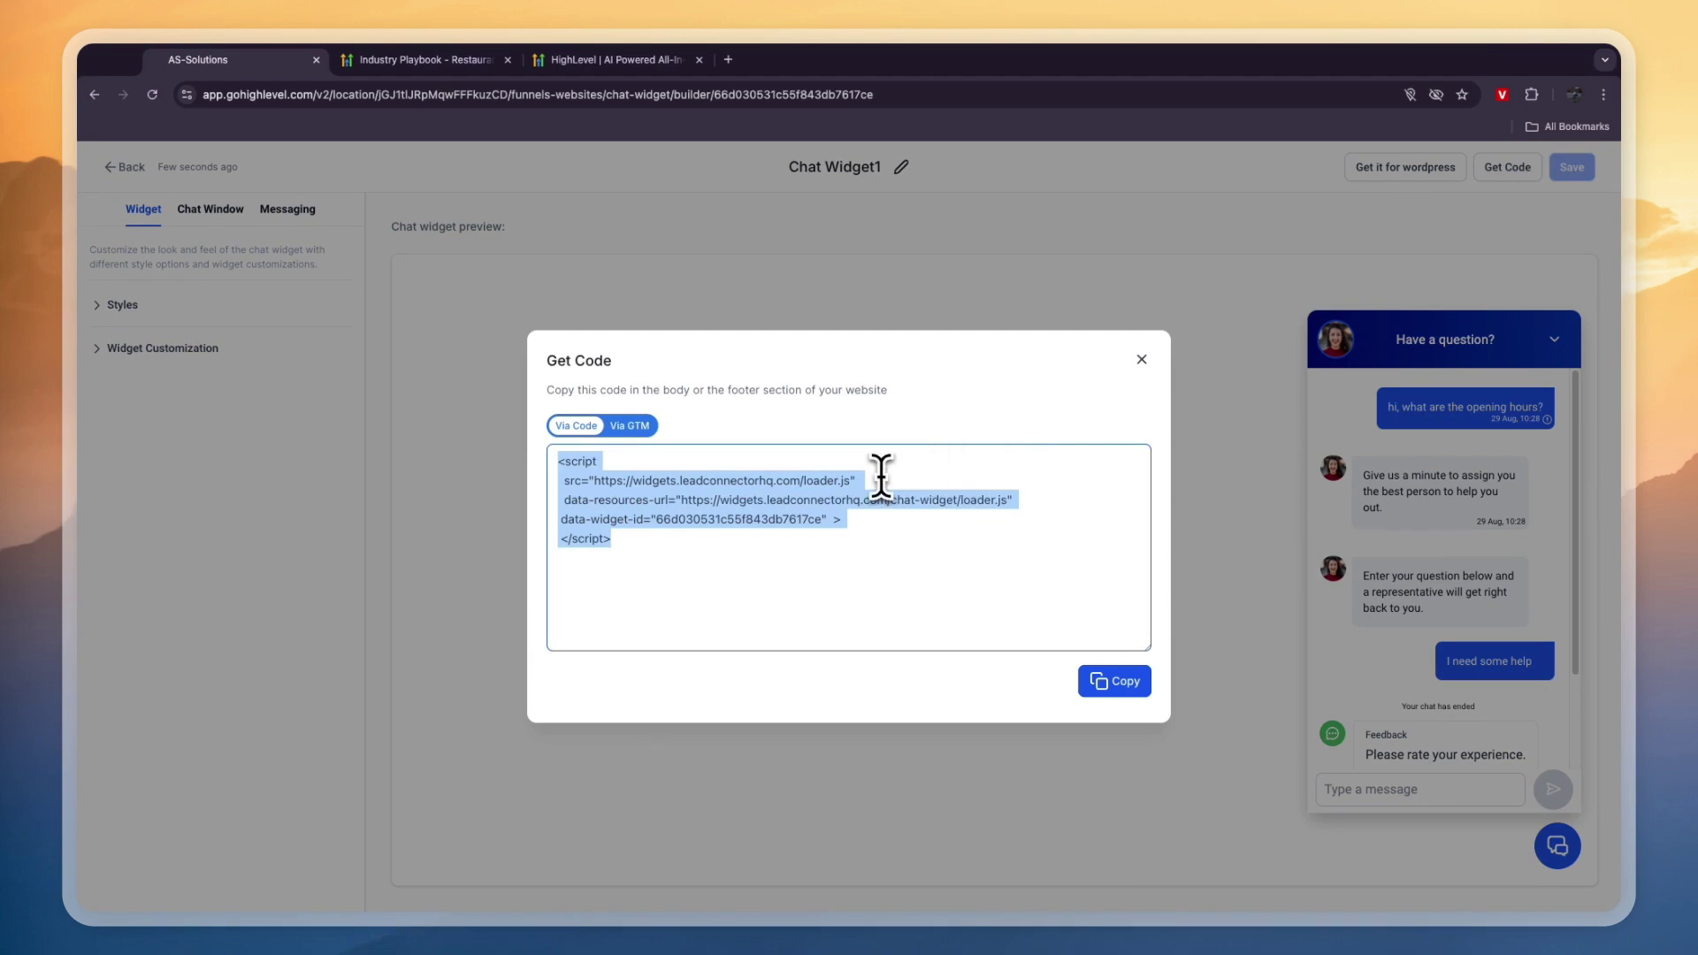
left_click(1141, 360)
- Review the widget's WordPress plugin page, then close that tab
left_click(1373, 167)
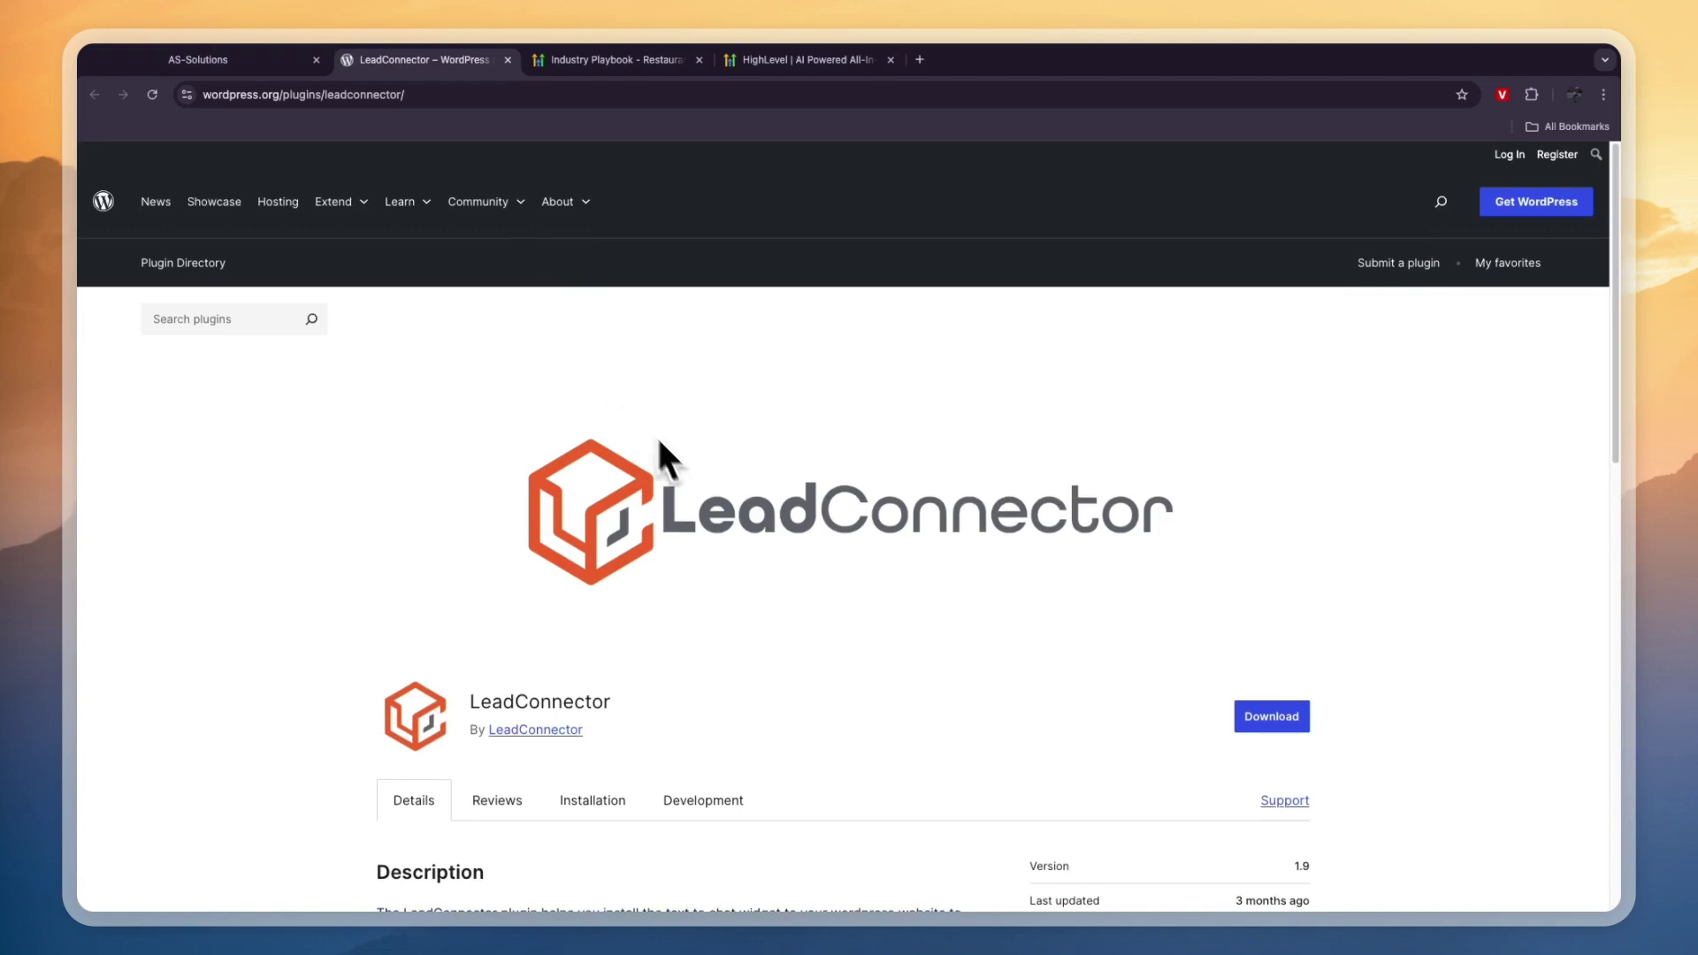
scroll(708, 495, "down", 1)
scroll(756, 556, "down", 5)
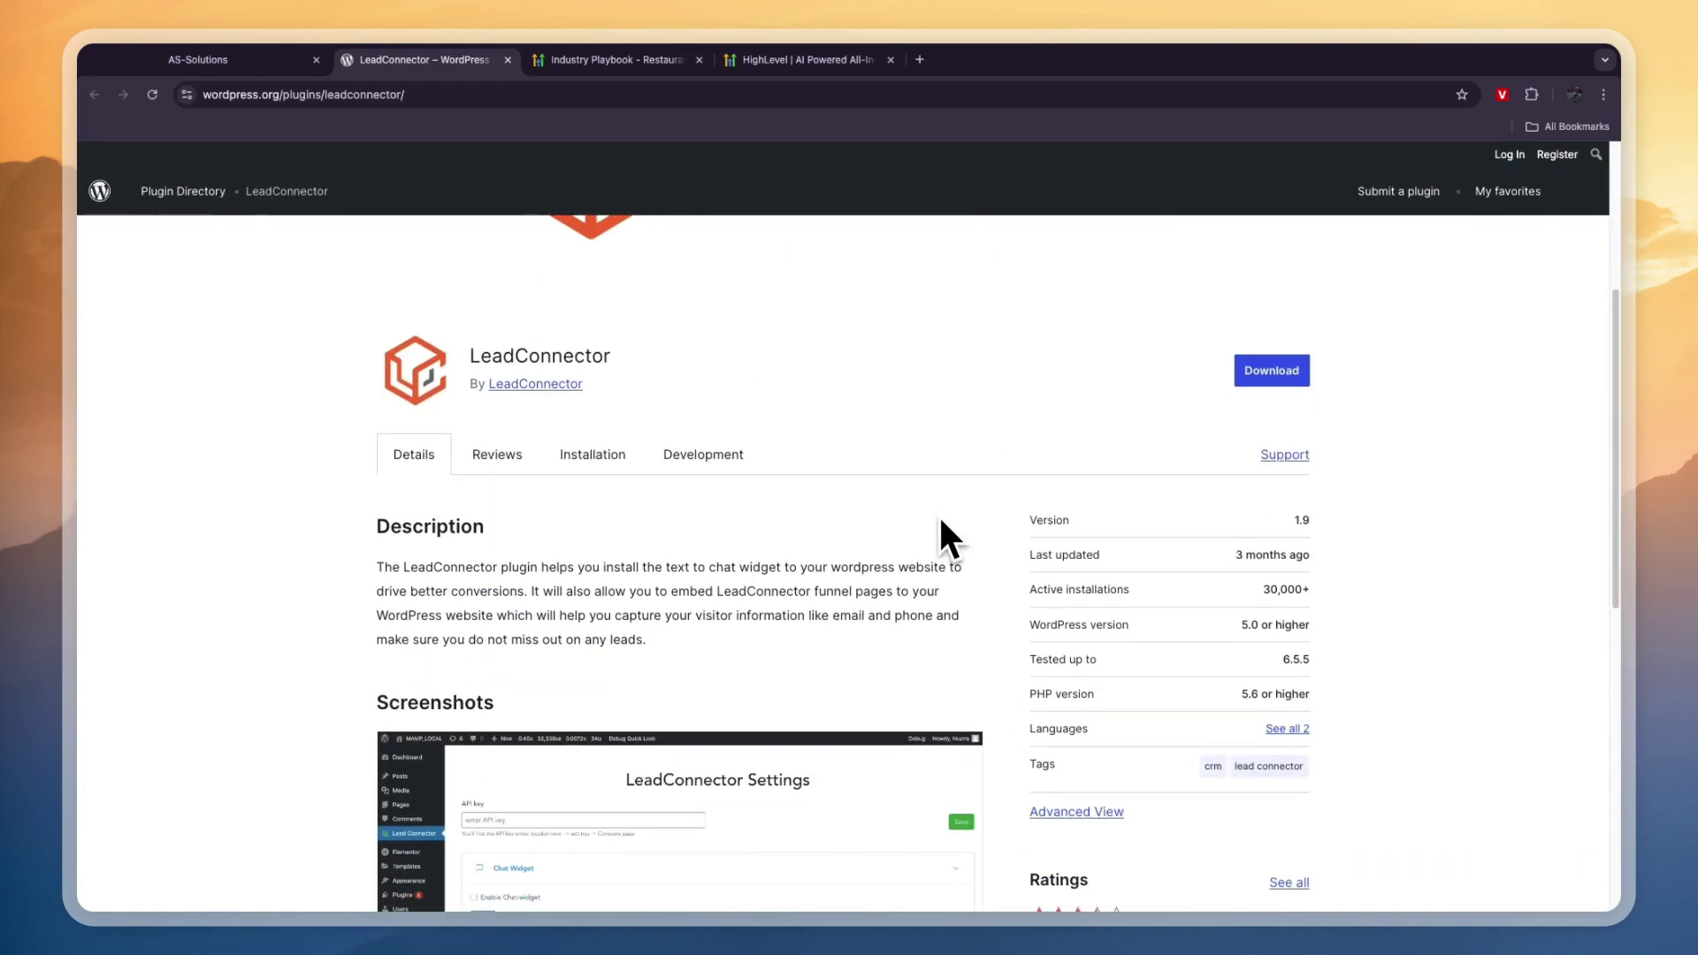
key("super+w")
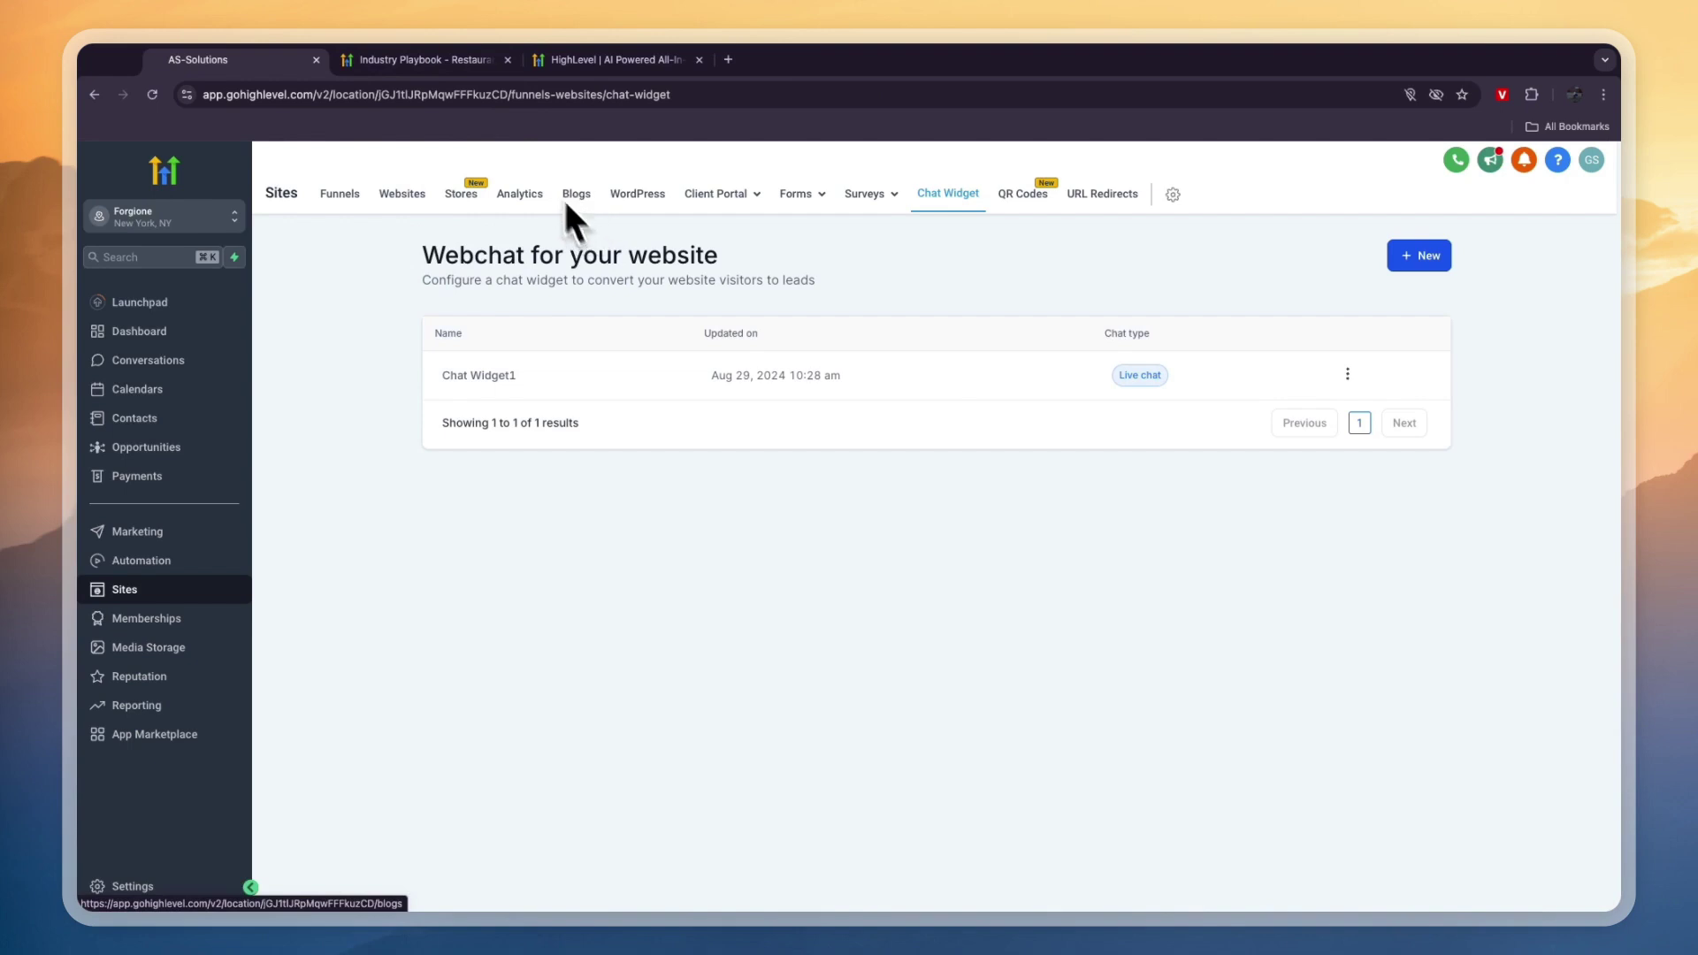
- Copy the Google Business Profile line from the restaurant playbook article
left_click(497, 69)
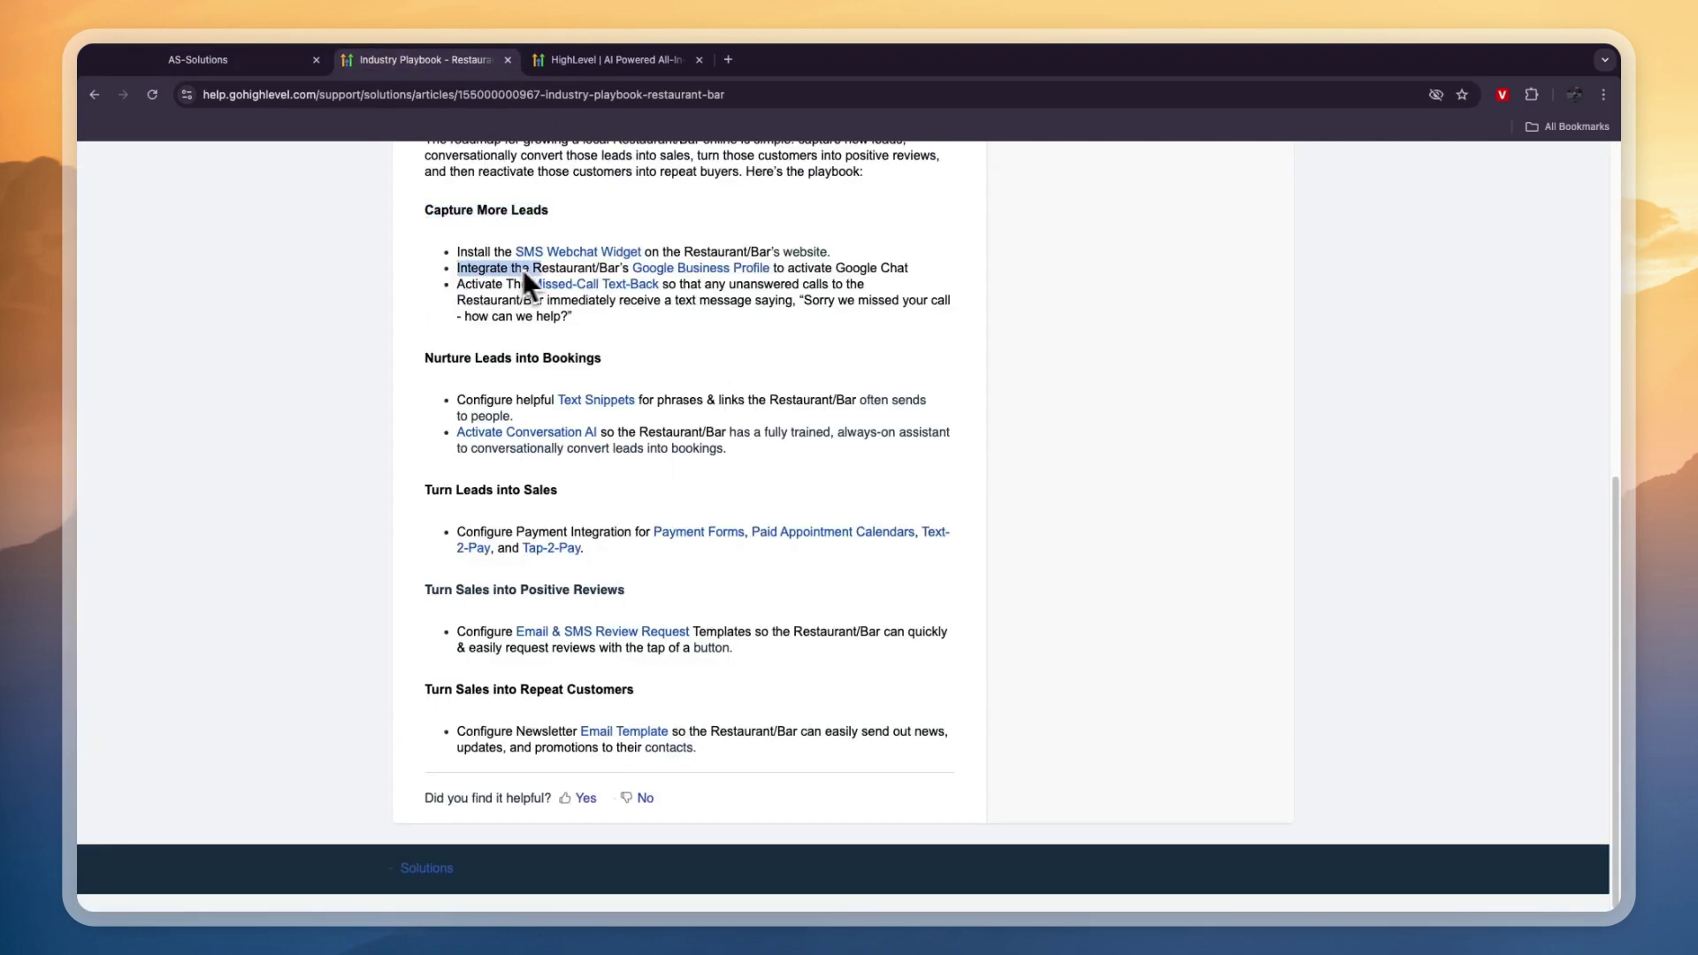
left_click_drag(571, 269, 892, 268)
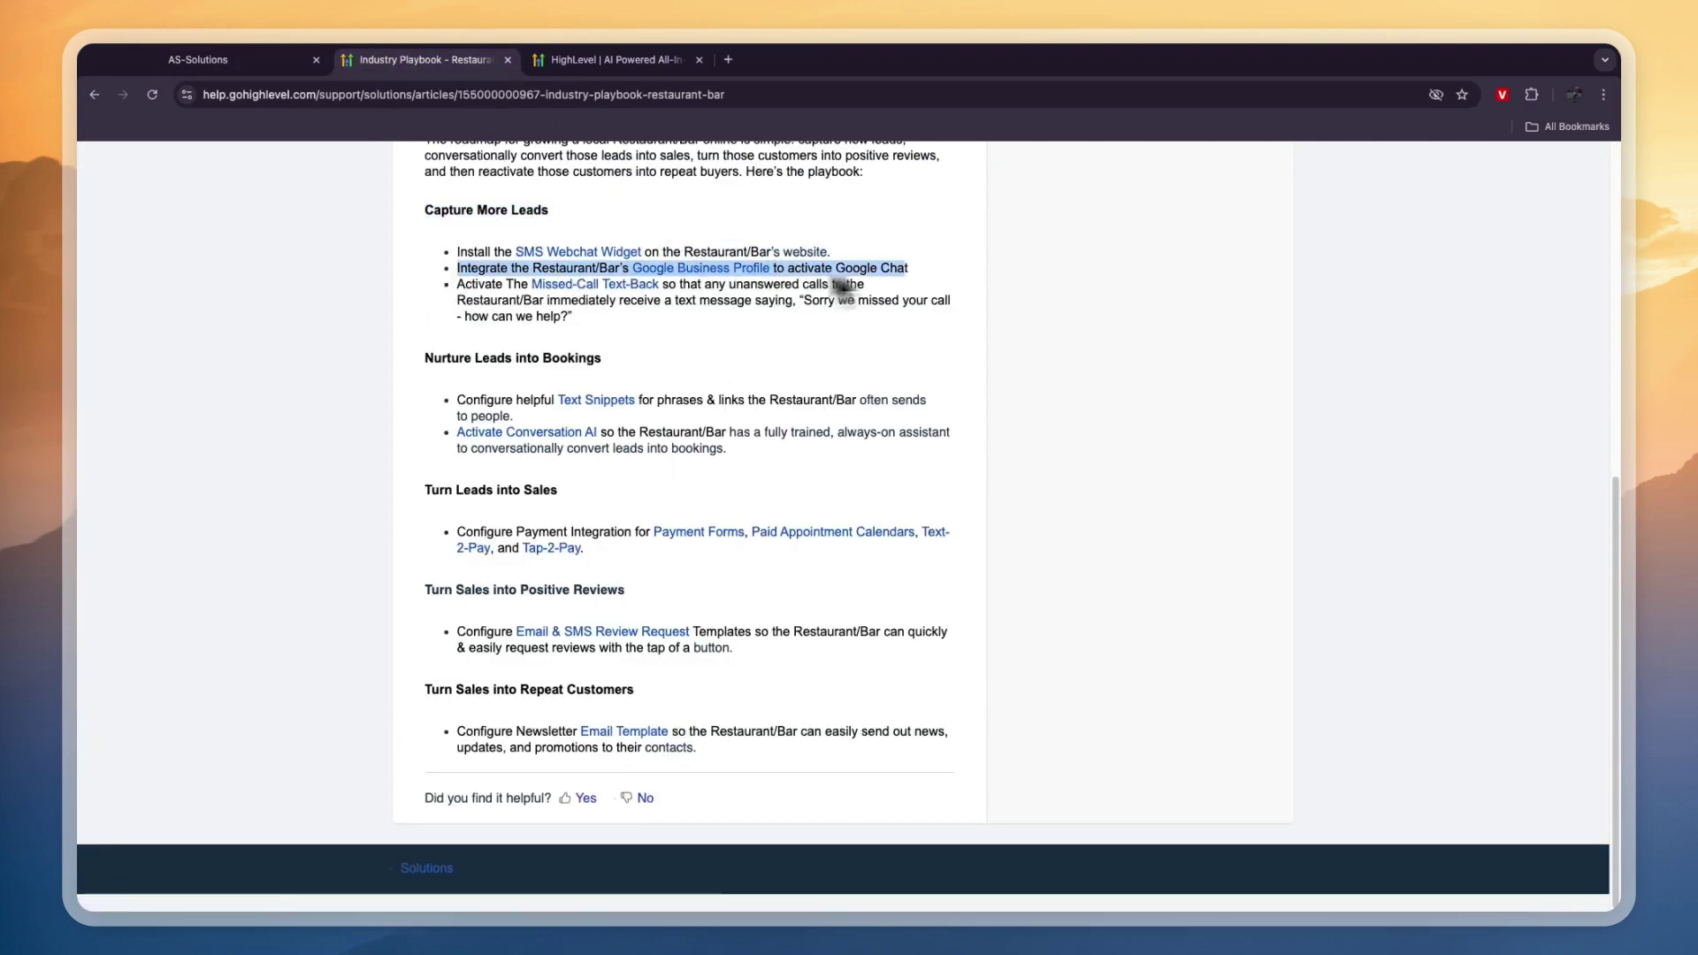
left_click(223, 44)
left_click(258, 124)
key("ctrl+shift+Tab")
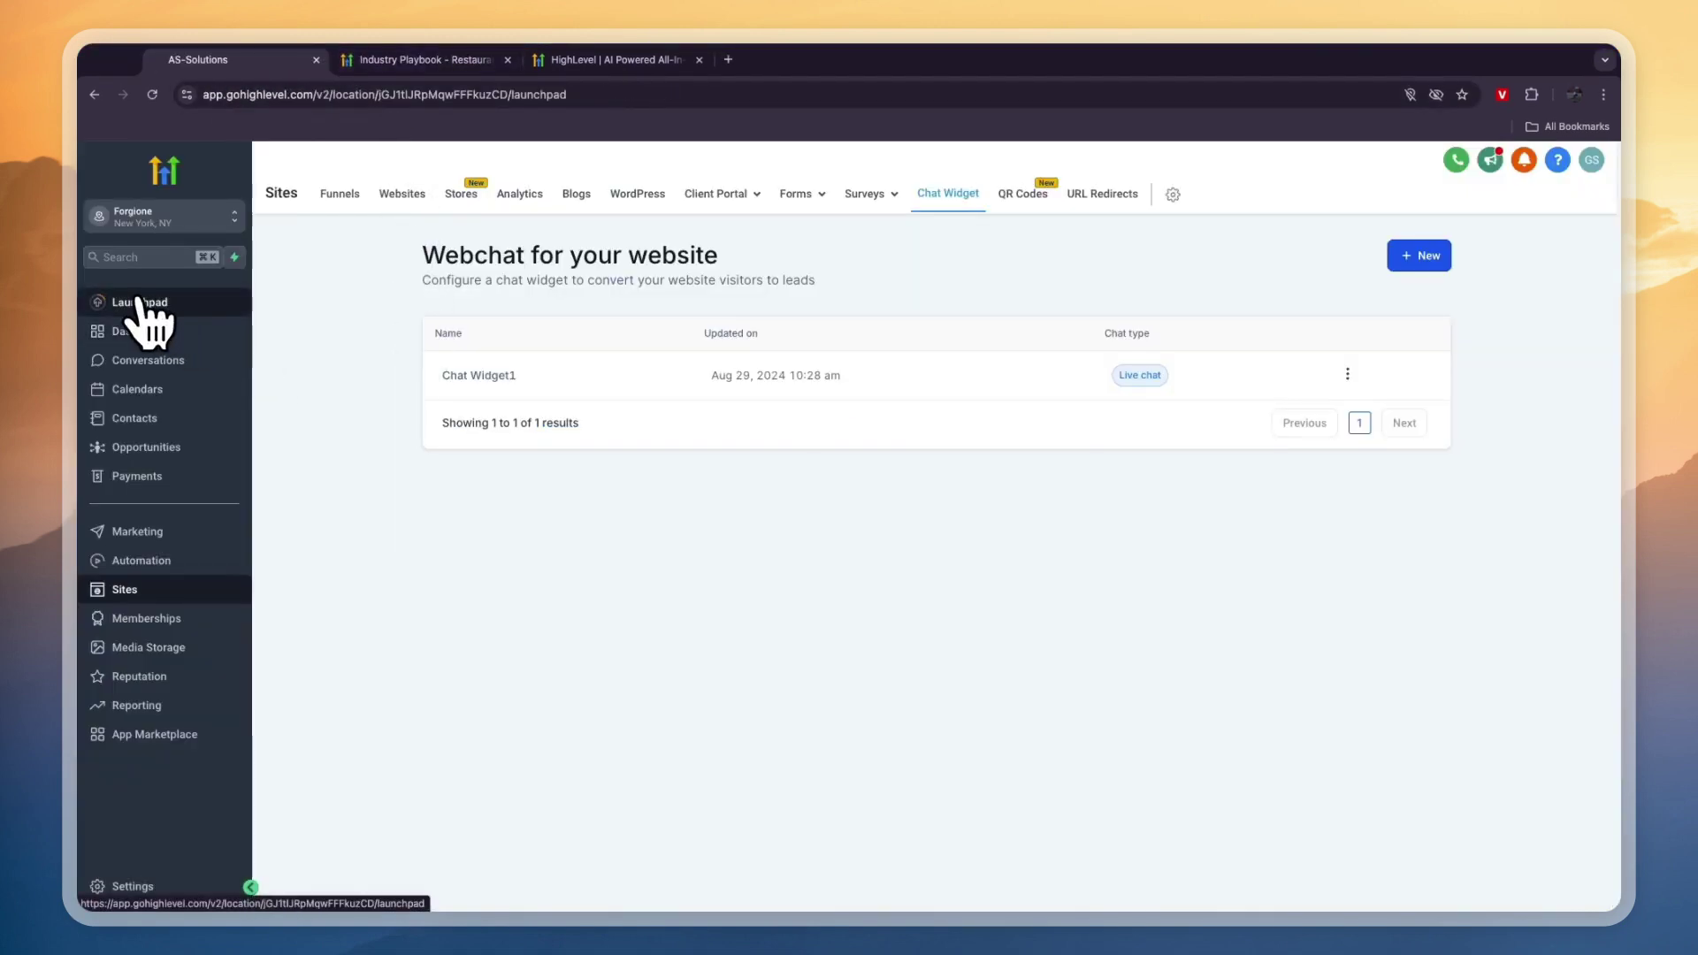
- Open the Launchpad and look over its Google My Business connection description
left_click(140, 301)
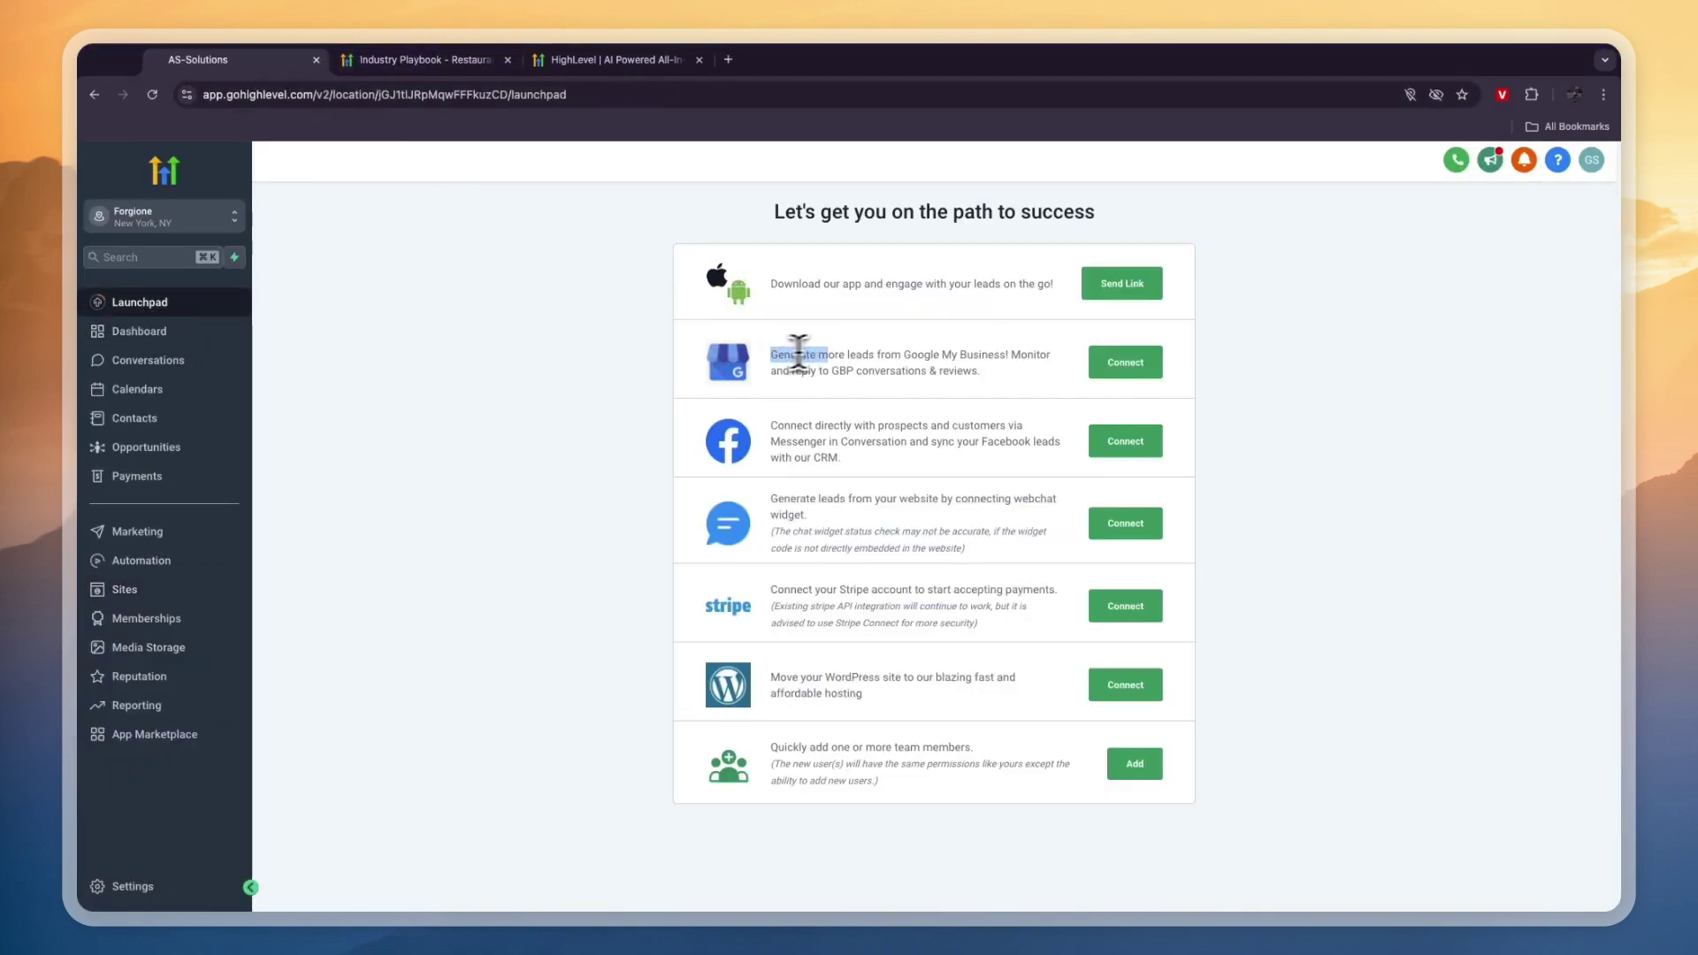
mouse_move(1012, 355)
left_mouse_down()
mouse_move(942, 381)
mouse_move(847, 373)
mouse_move(1005, 374)
left_mouse_up()
left_click(1015, 380)
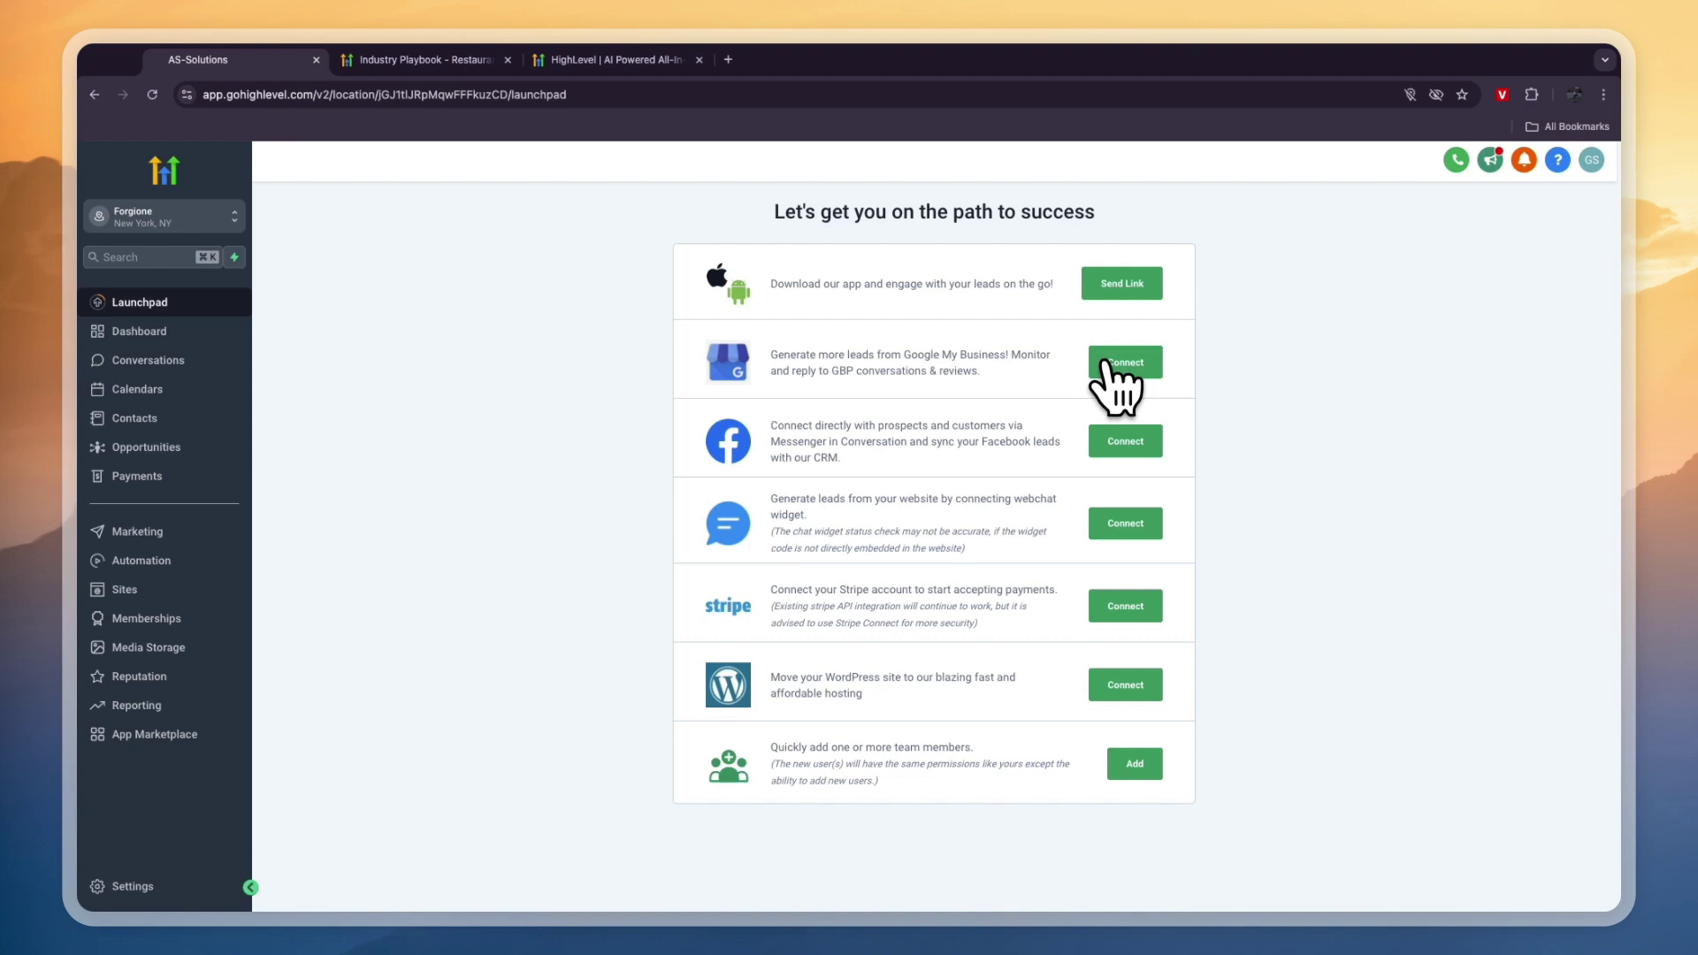
- Check the playbook's missed-call text-back line, then return to HighLevel
key("ctrl+Tab")
left_click_drag(454, 282, 539, 296)
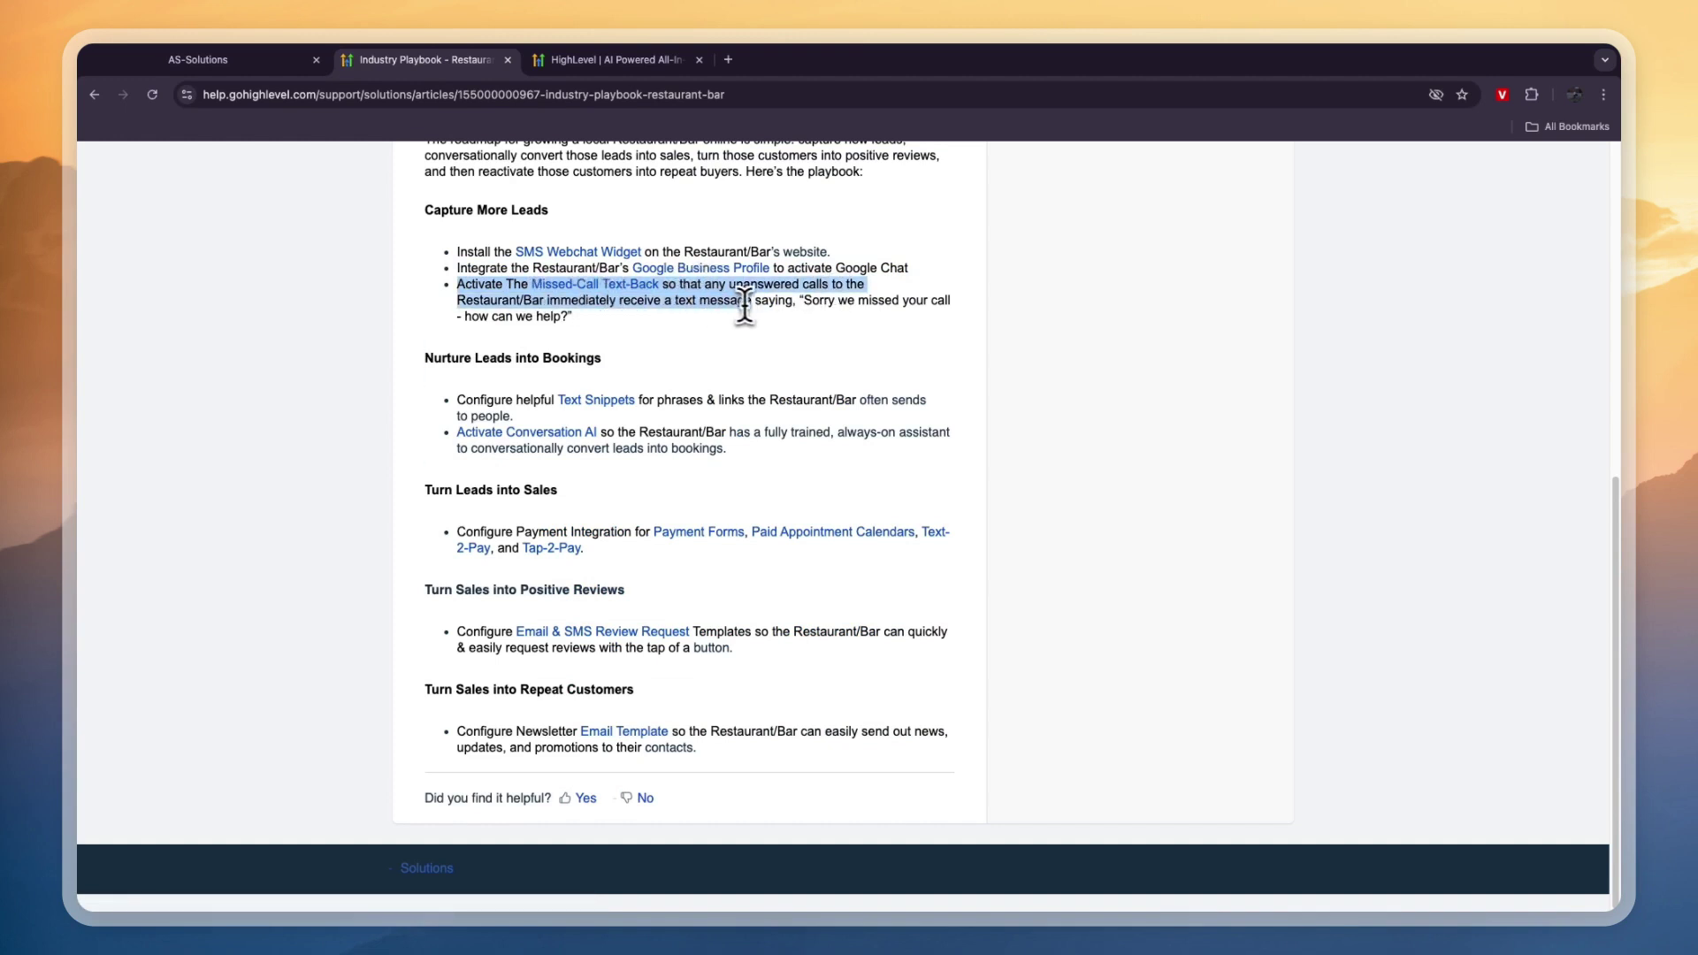
left_click_drag(789, 305, 856, 305)
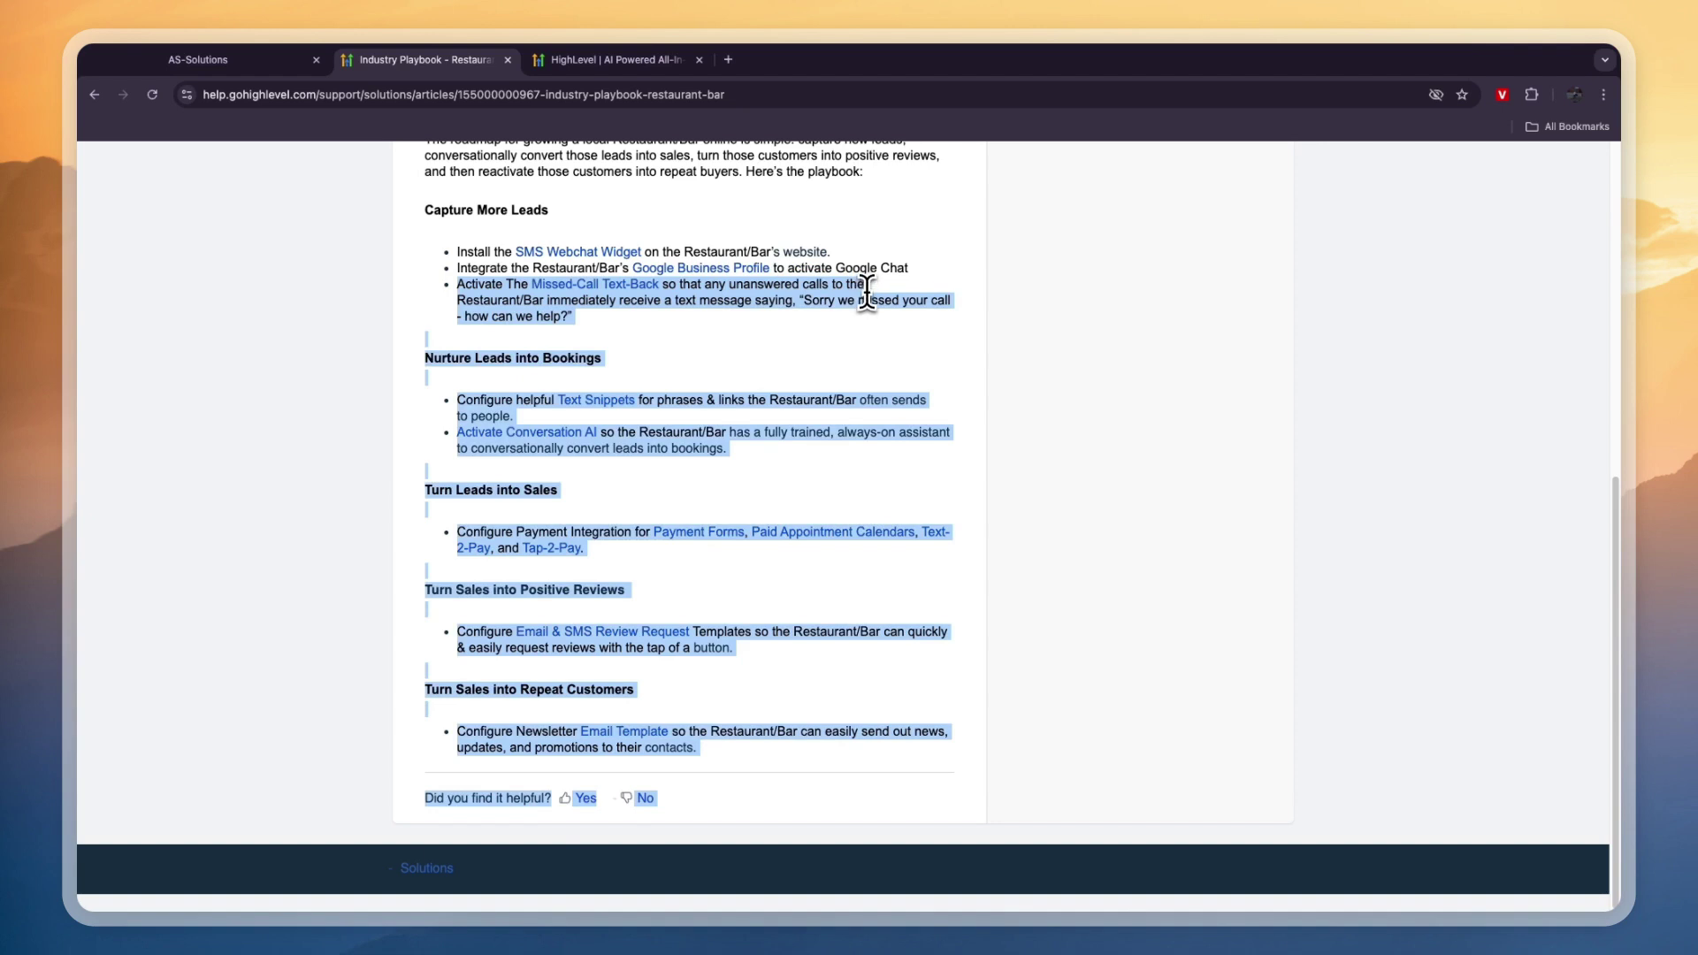
left_click(269, 67)
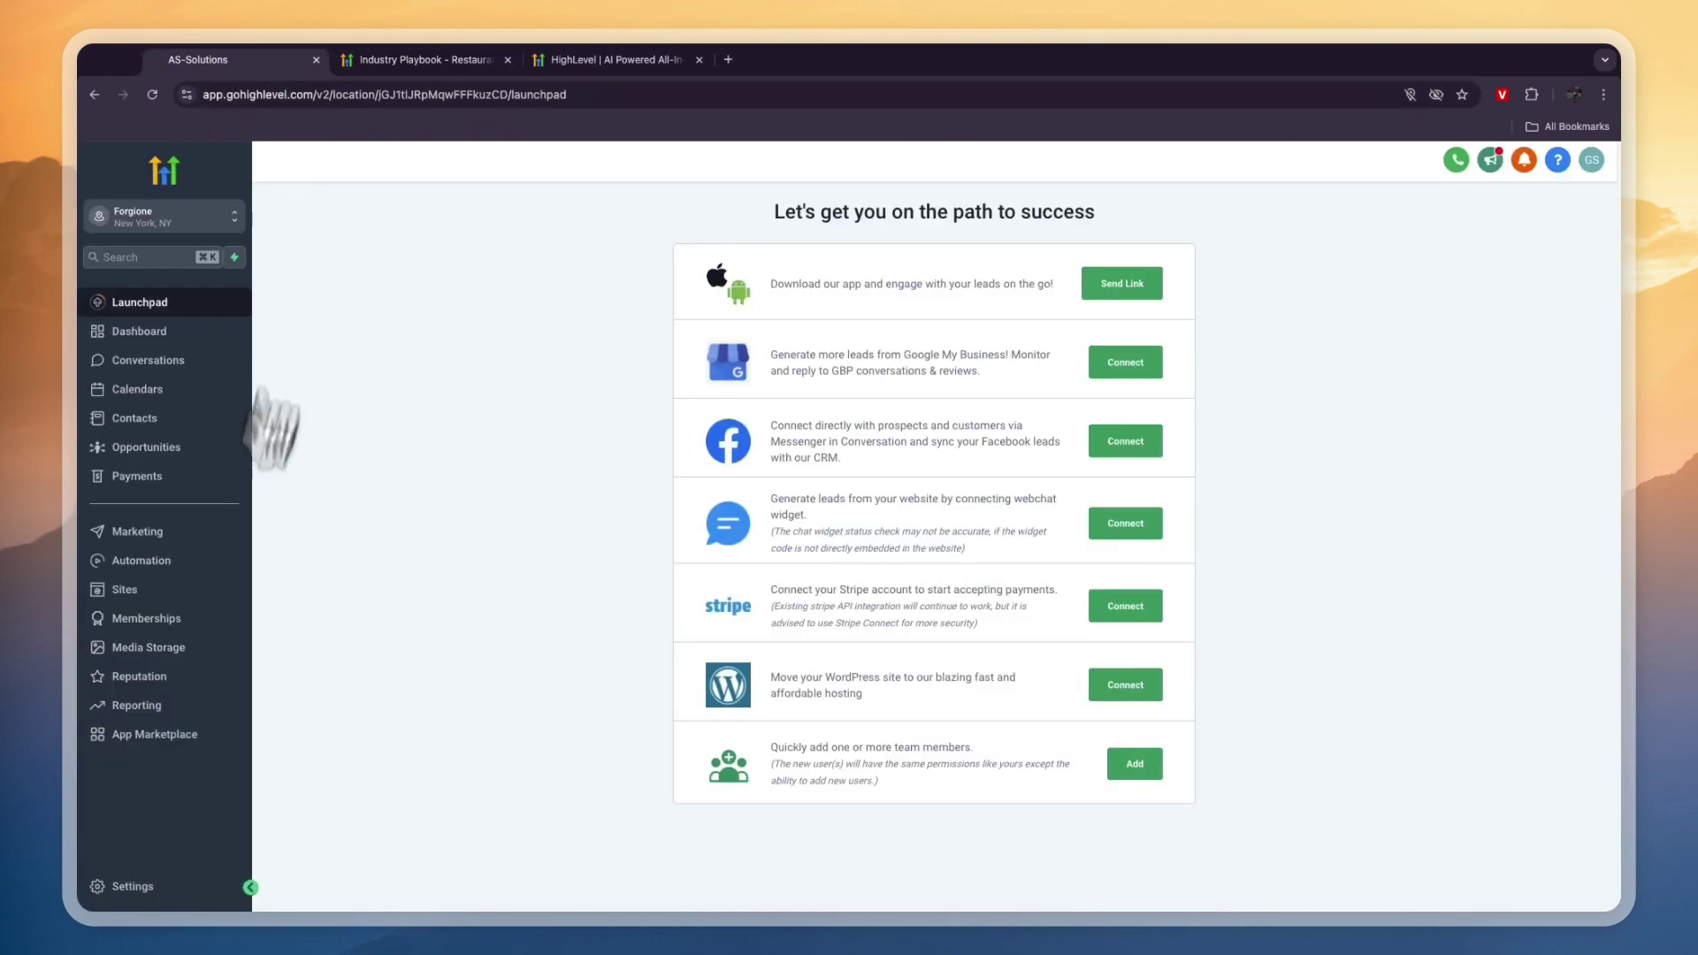
- Open the Business Profile settings and find the missed-call text-back section
left_click(150, 884)
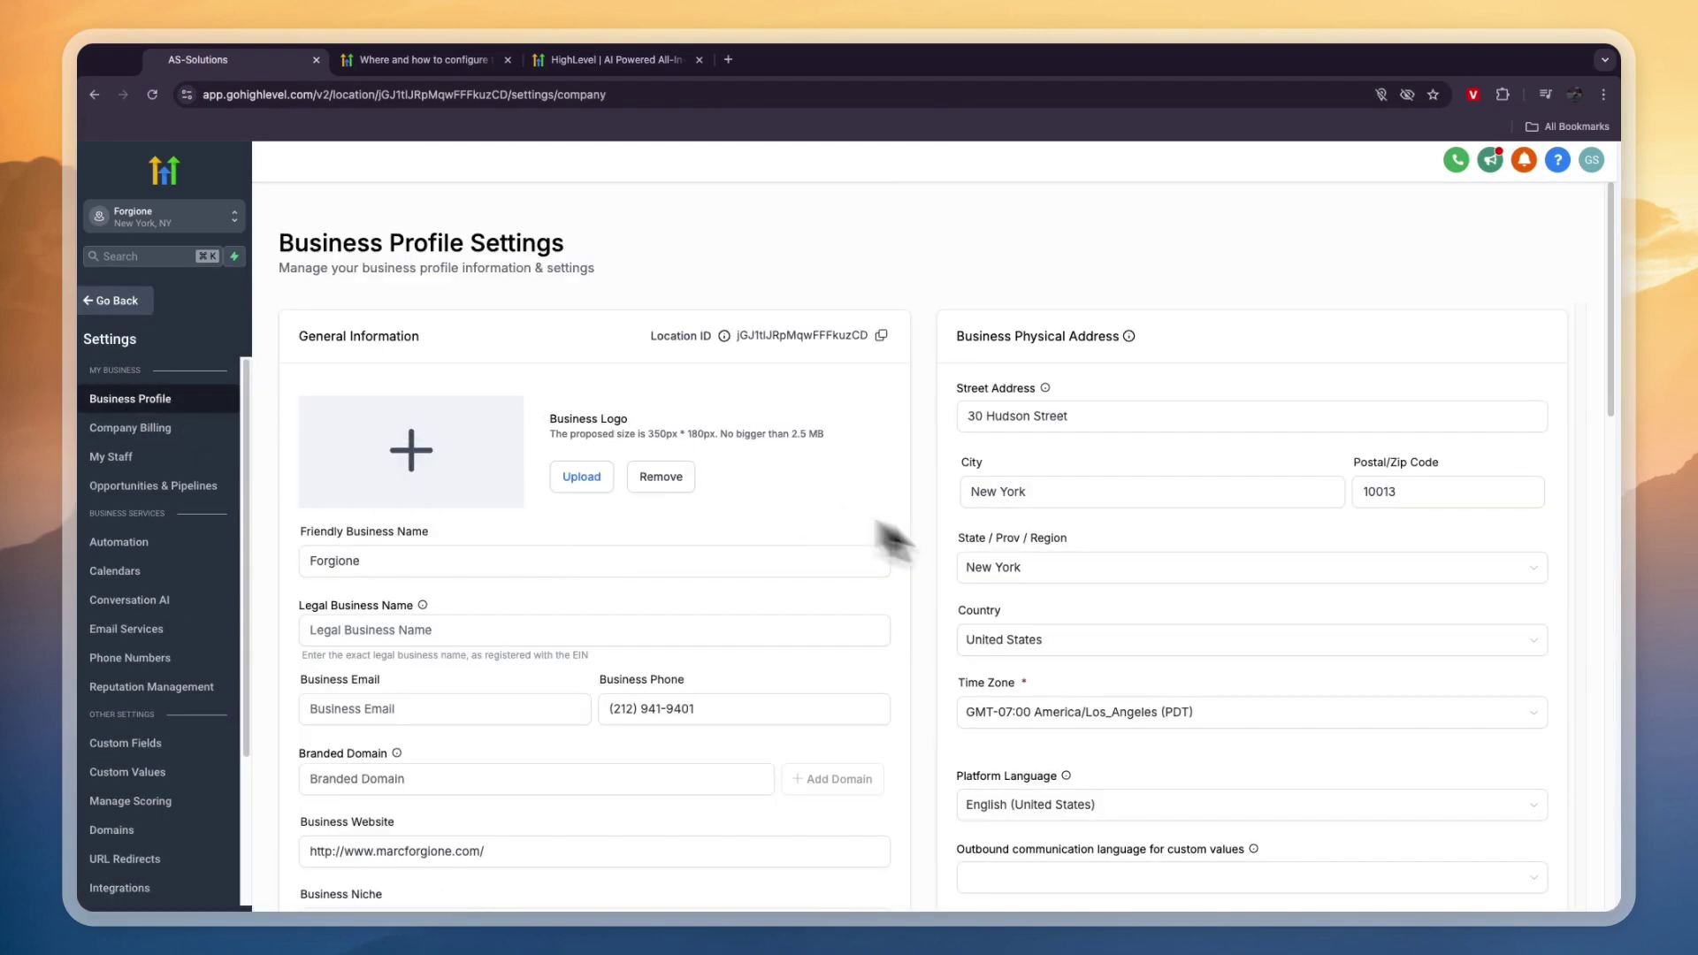
scroll(1174, 576, "down", 5)
scroll(1201, 566, "down", 8)
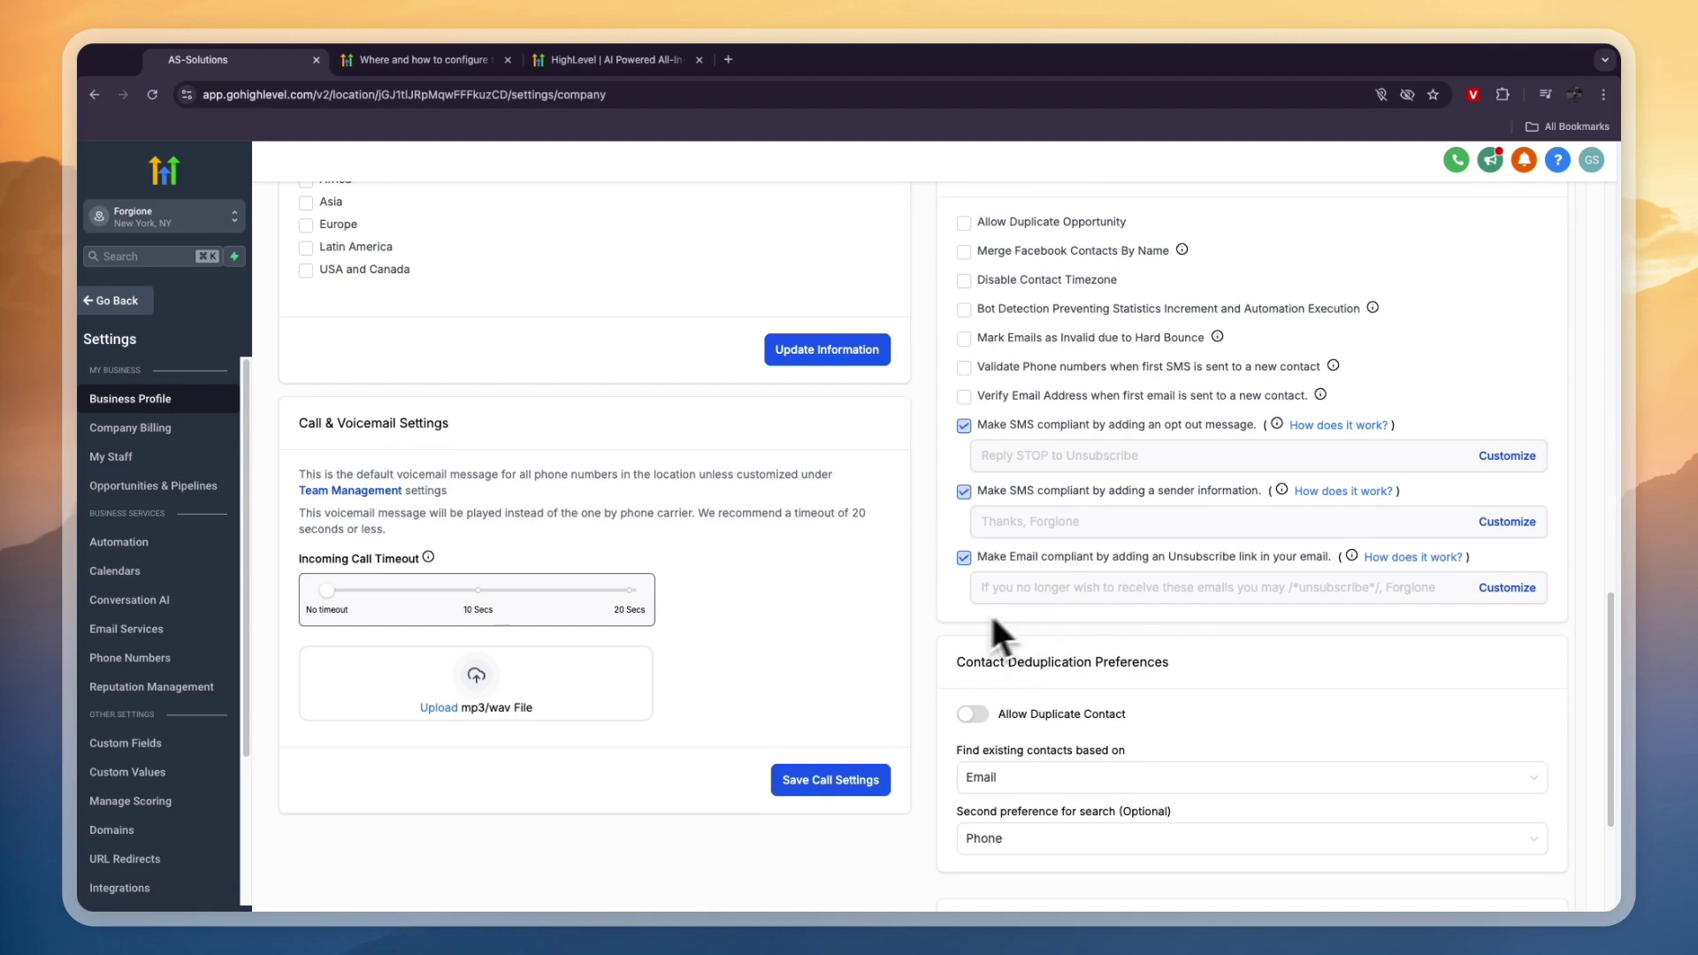
scroll(970, 621, "up", 1)
scroll(965, 630, "down", 5)
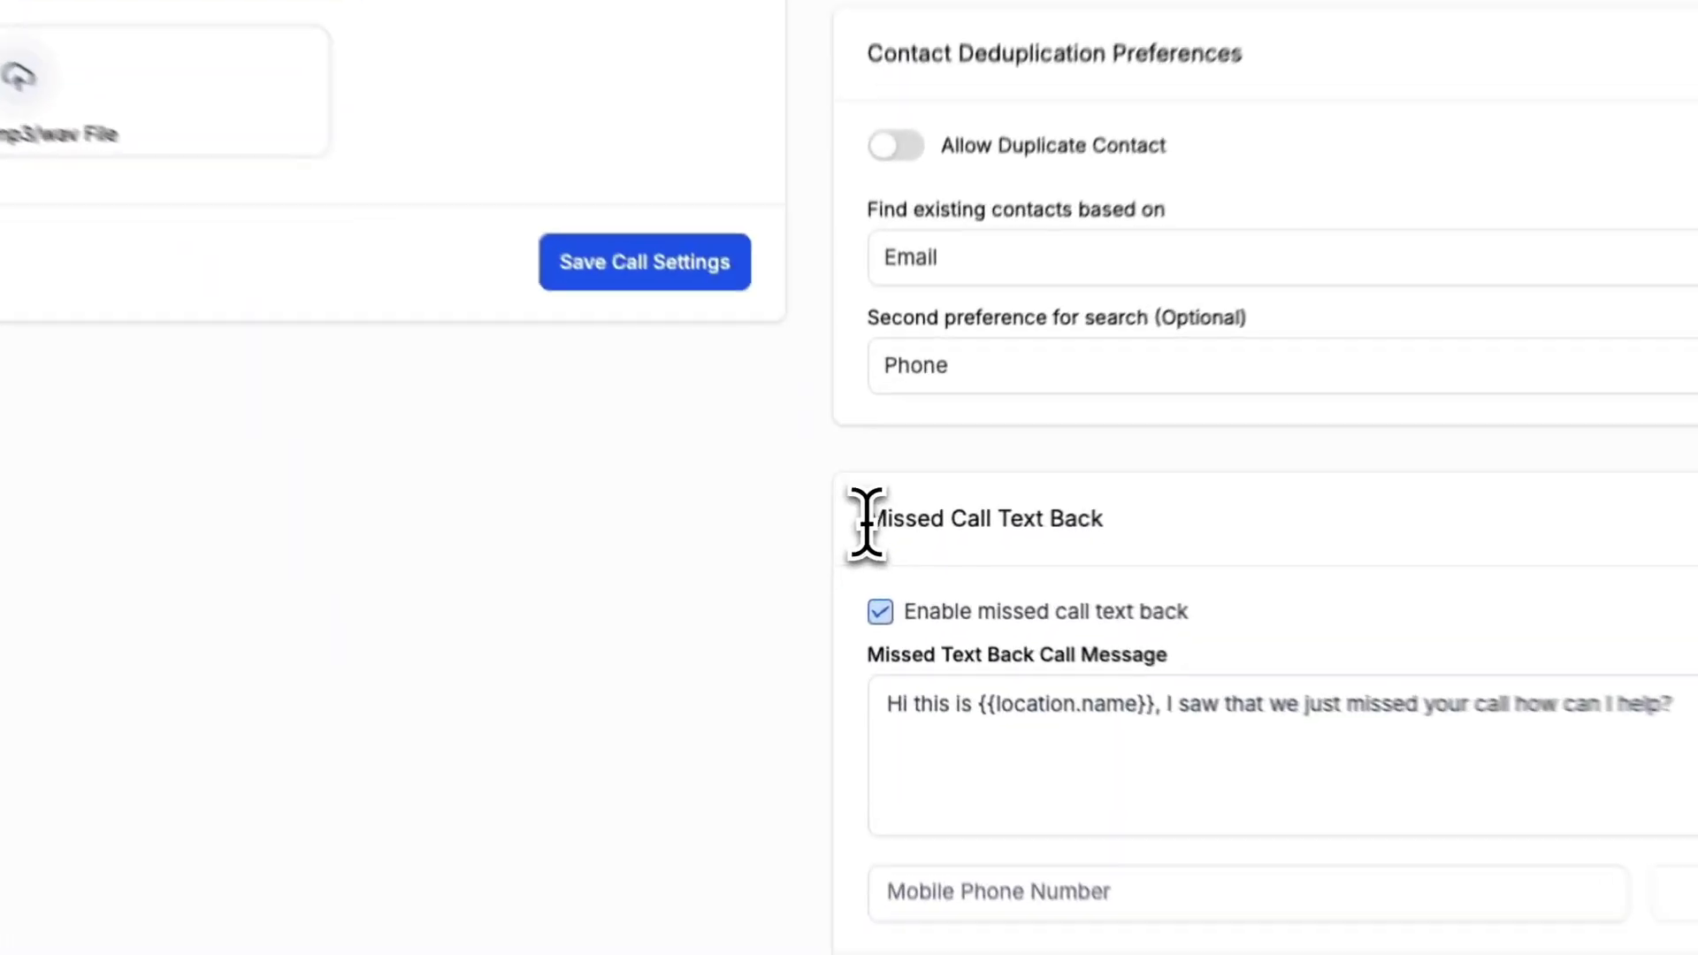
left_click_drag(955, 660, 1137, 676)
scroll(1204, 518, "down", 2)
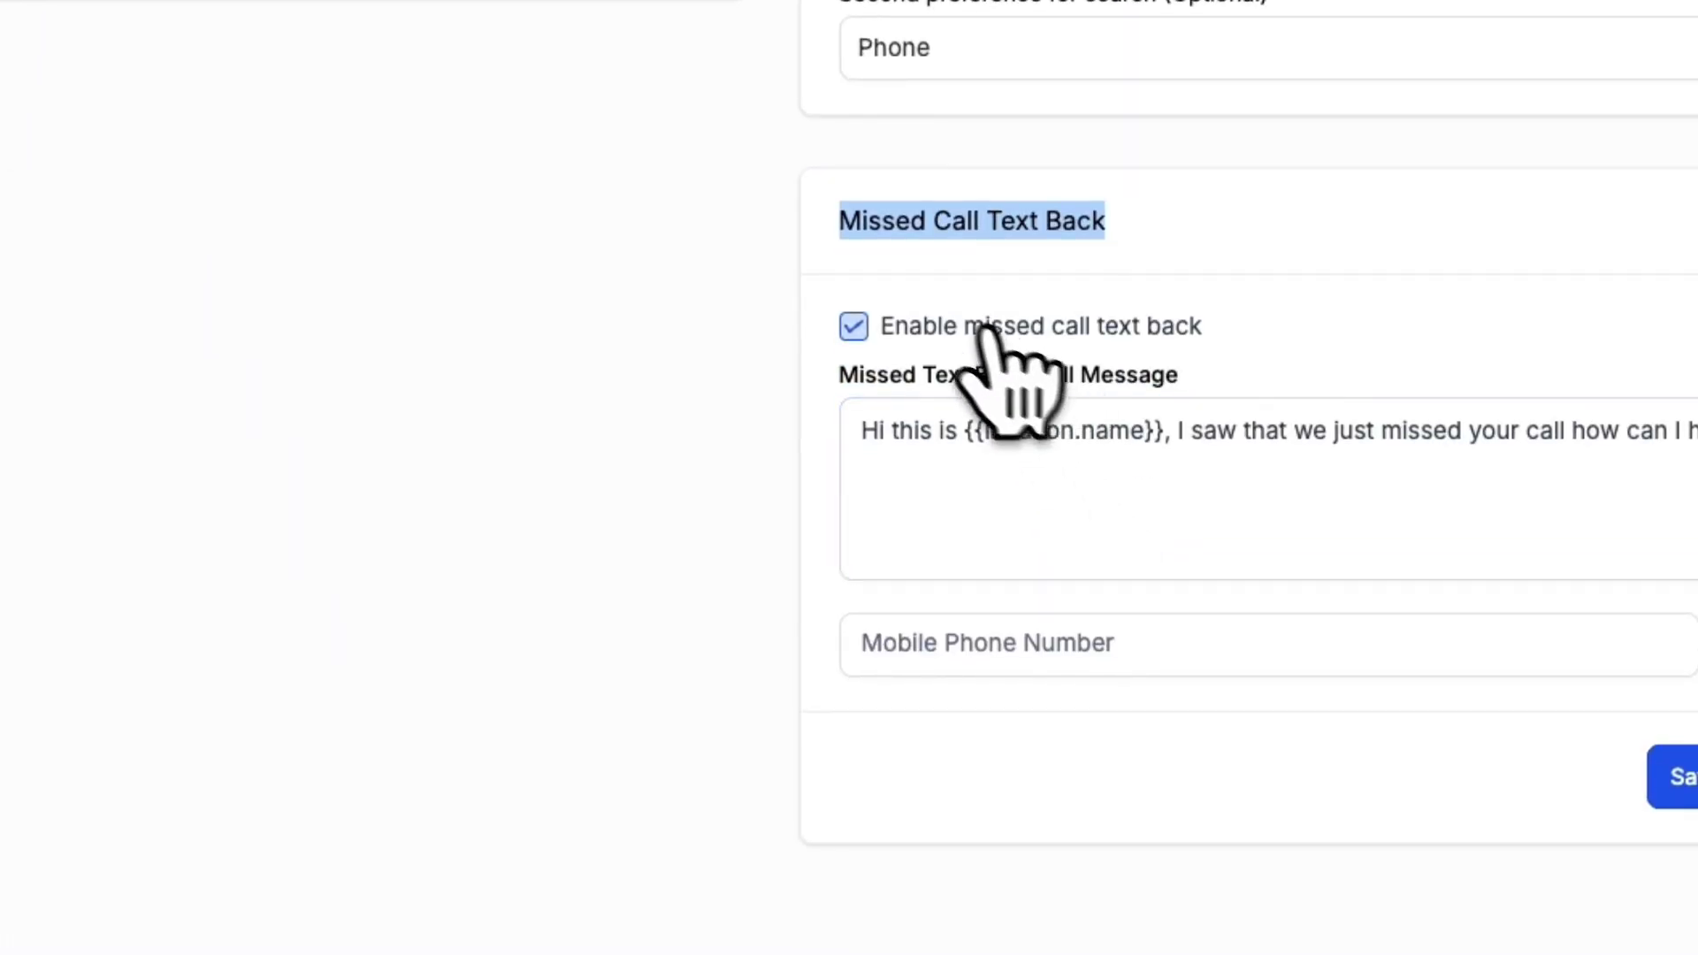
left_click(1229, 333)
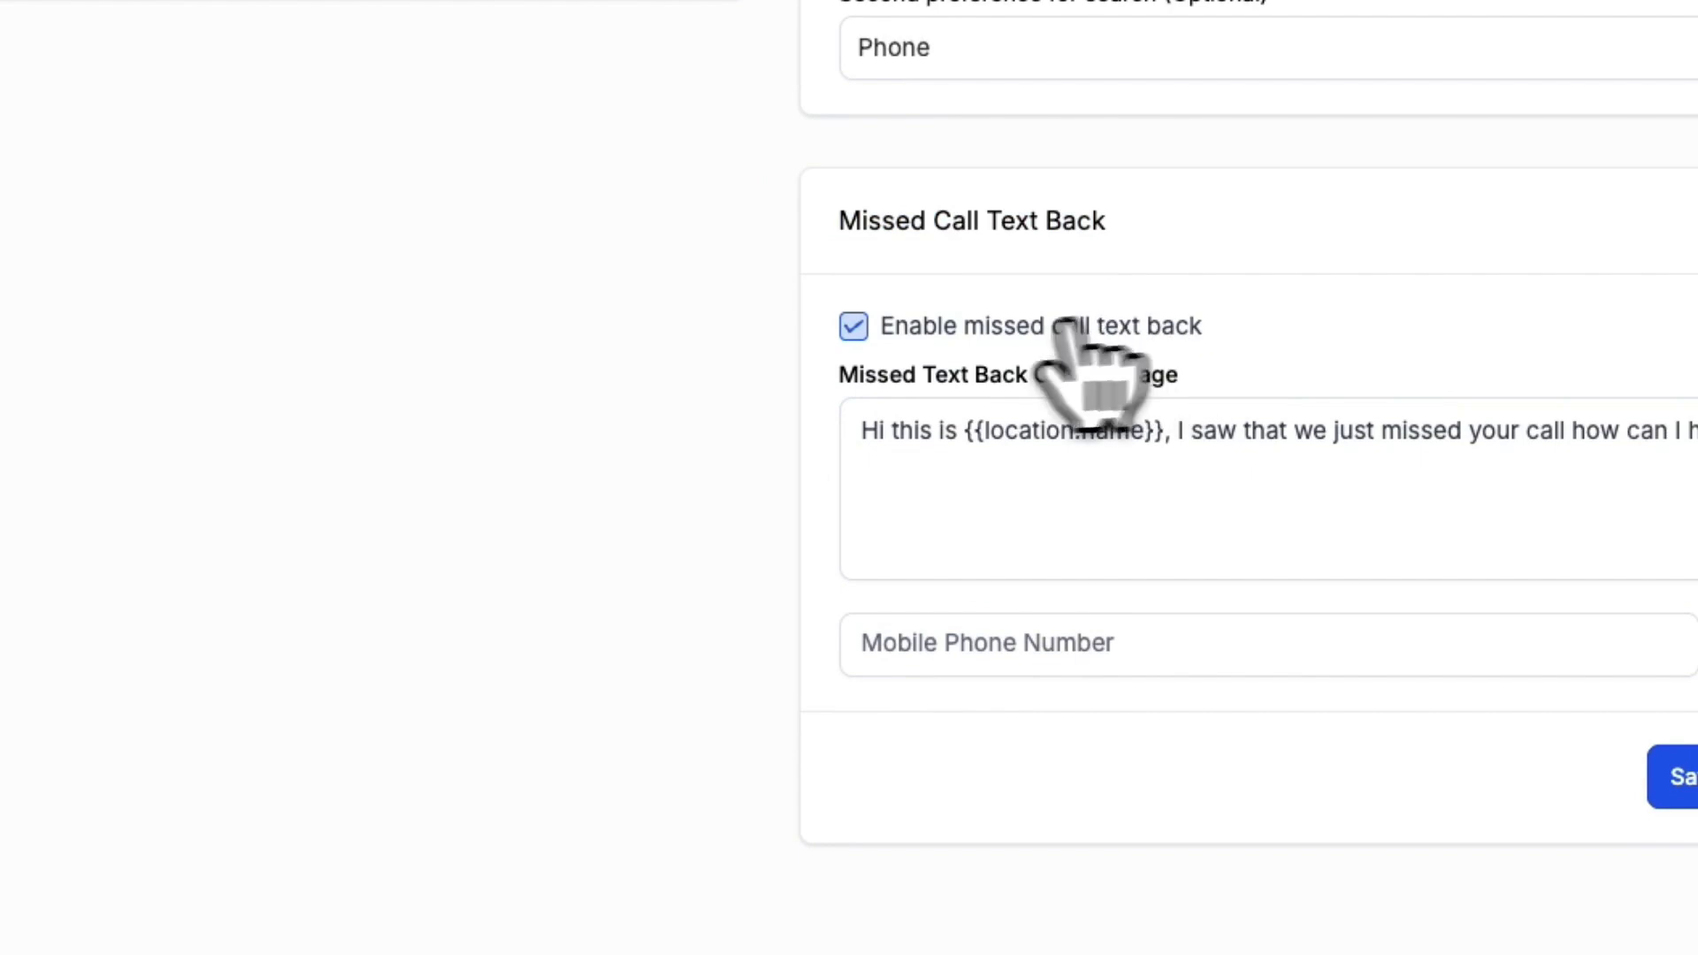
- Keep text-back enabled with its {{location.name}} greeting message, then focus Mobile Phone Number
left_click(995, 396)
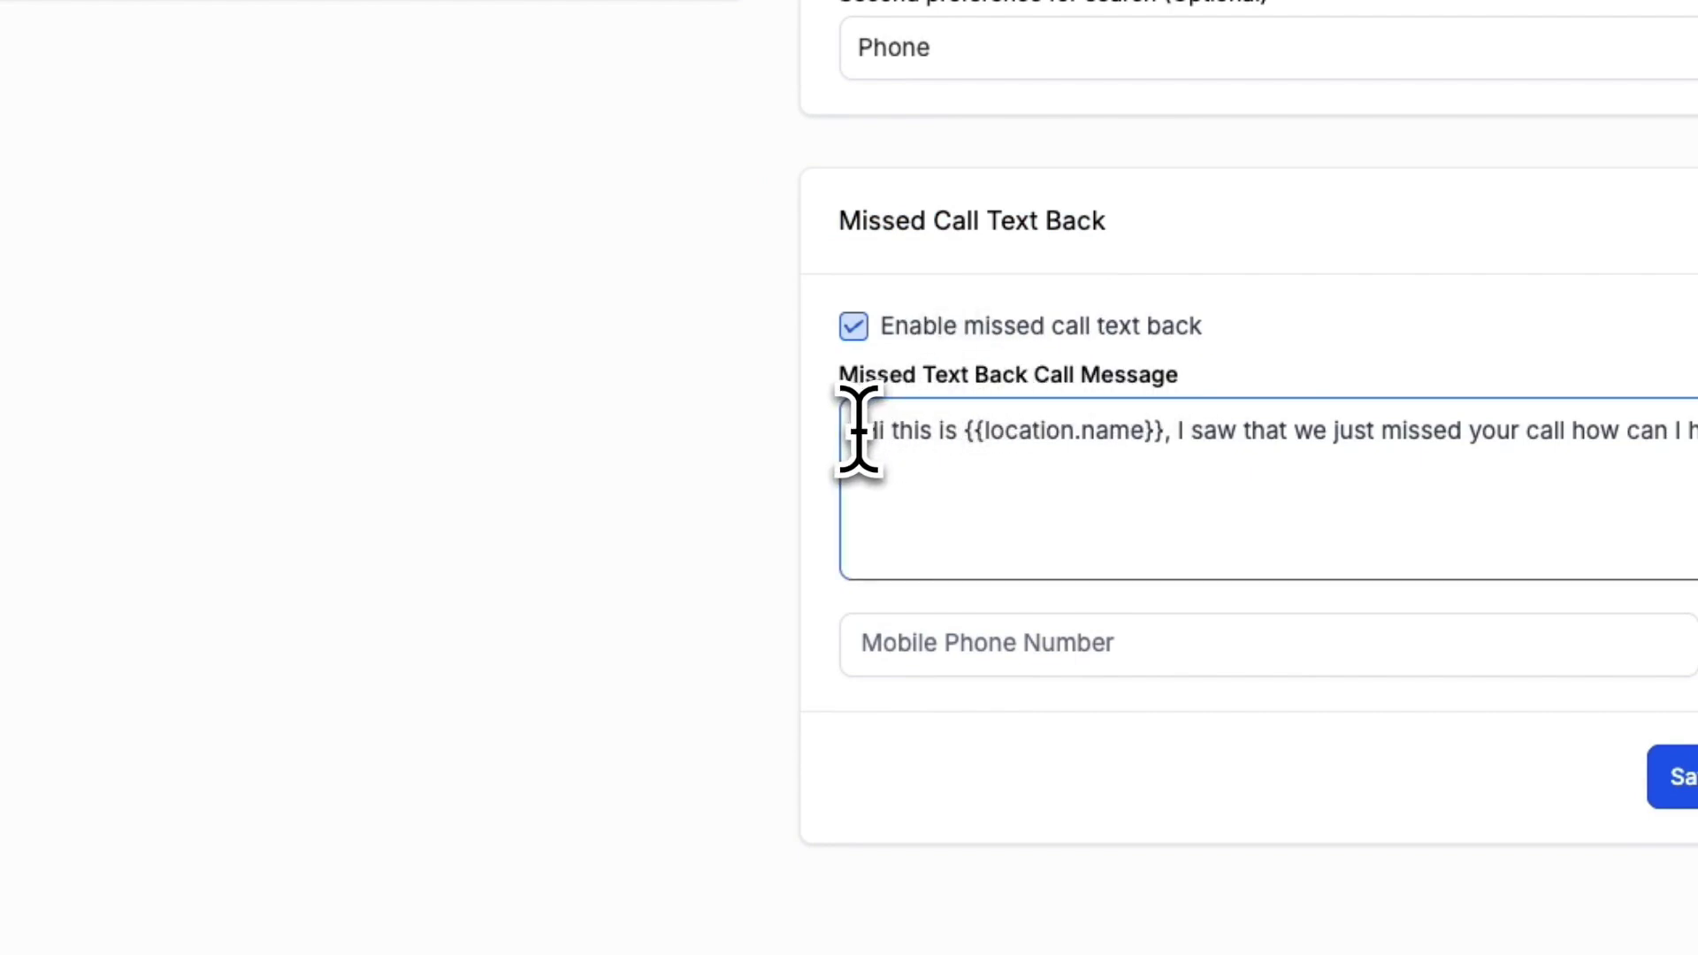
left_click_drag(857, 433, 974, 422)
left_click_drag(1184, 434, 1393, 420)
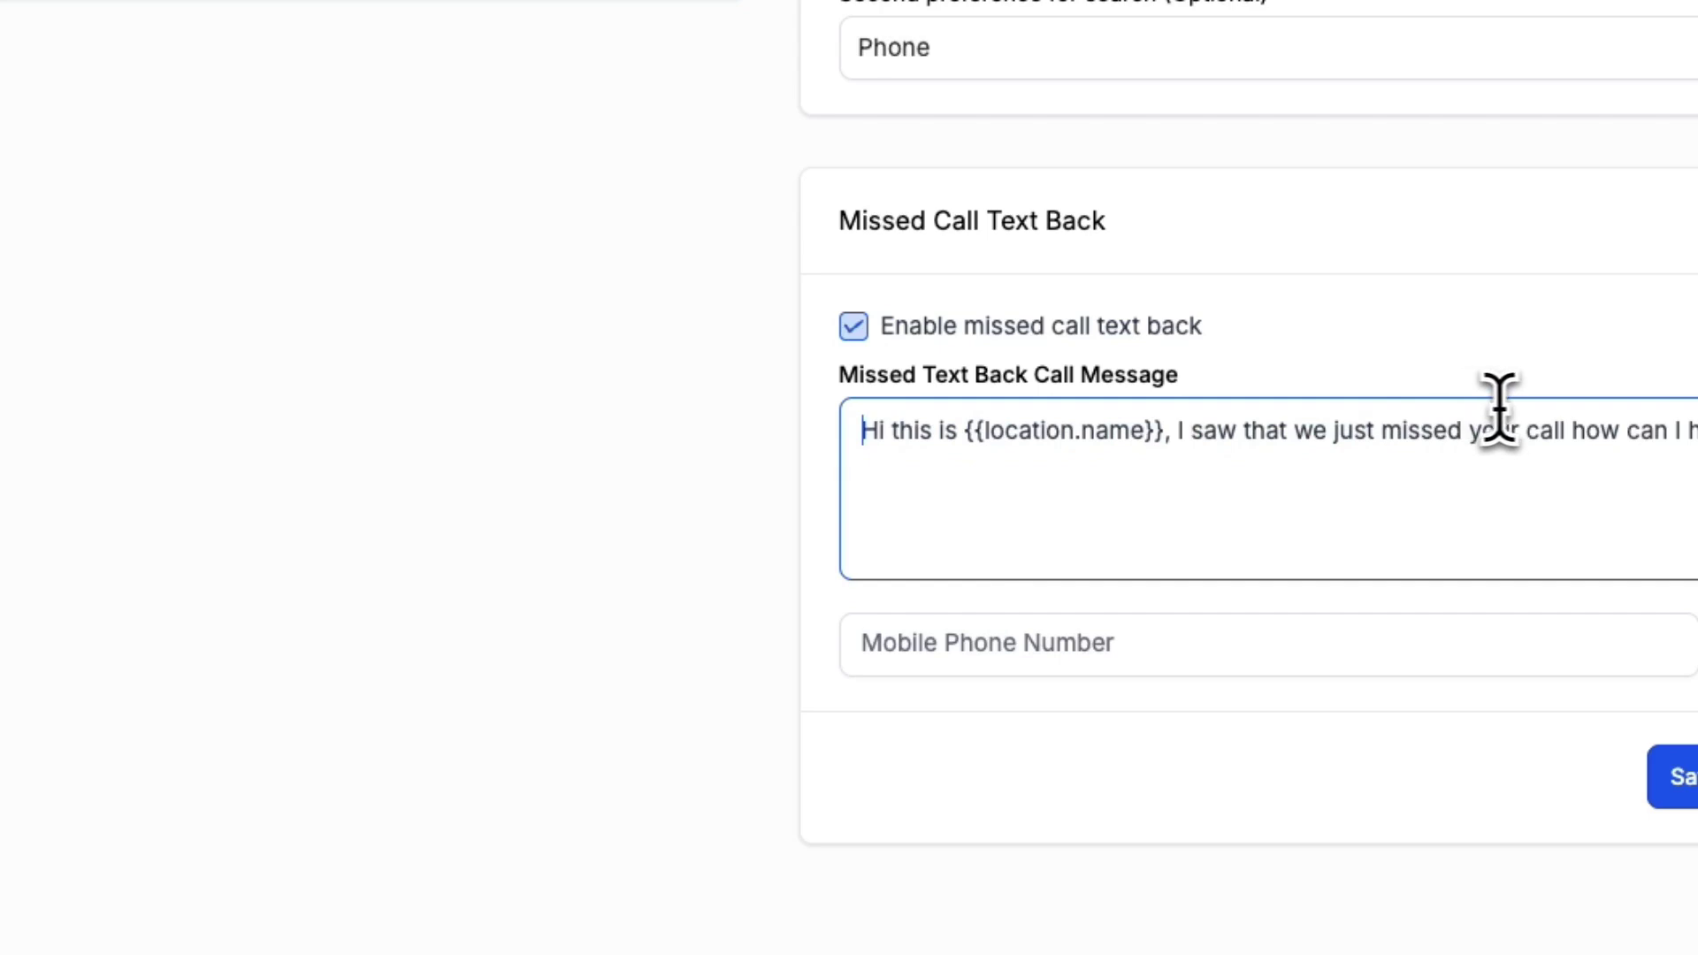
key("ctrl+a")
left_click(1209, 518)
left_click(640, 708)
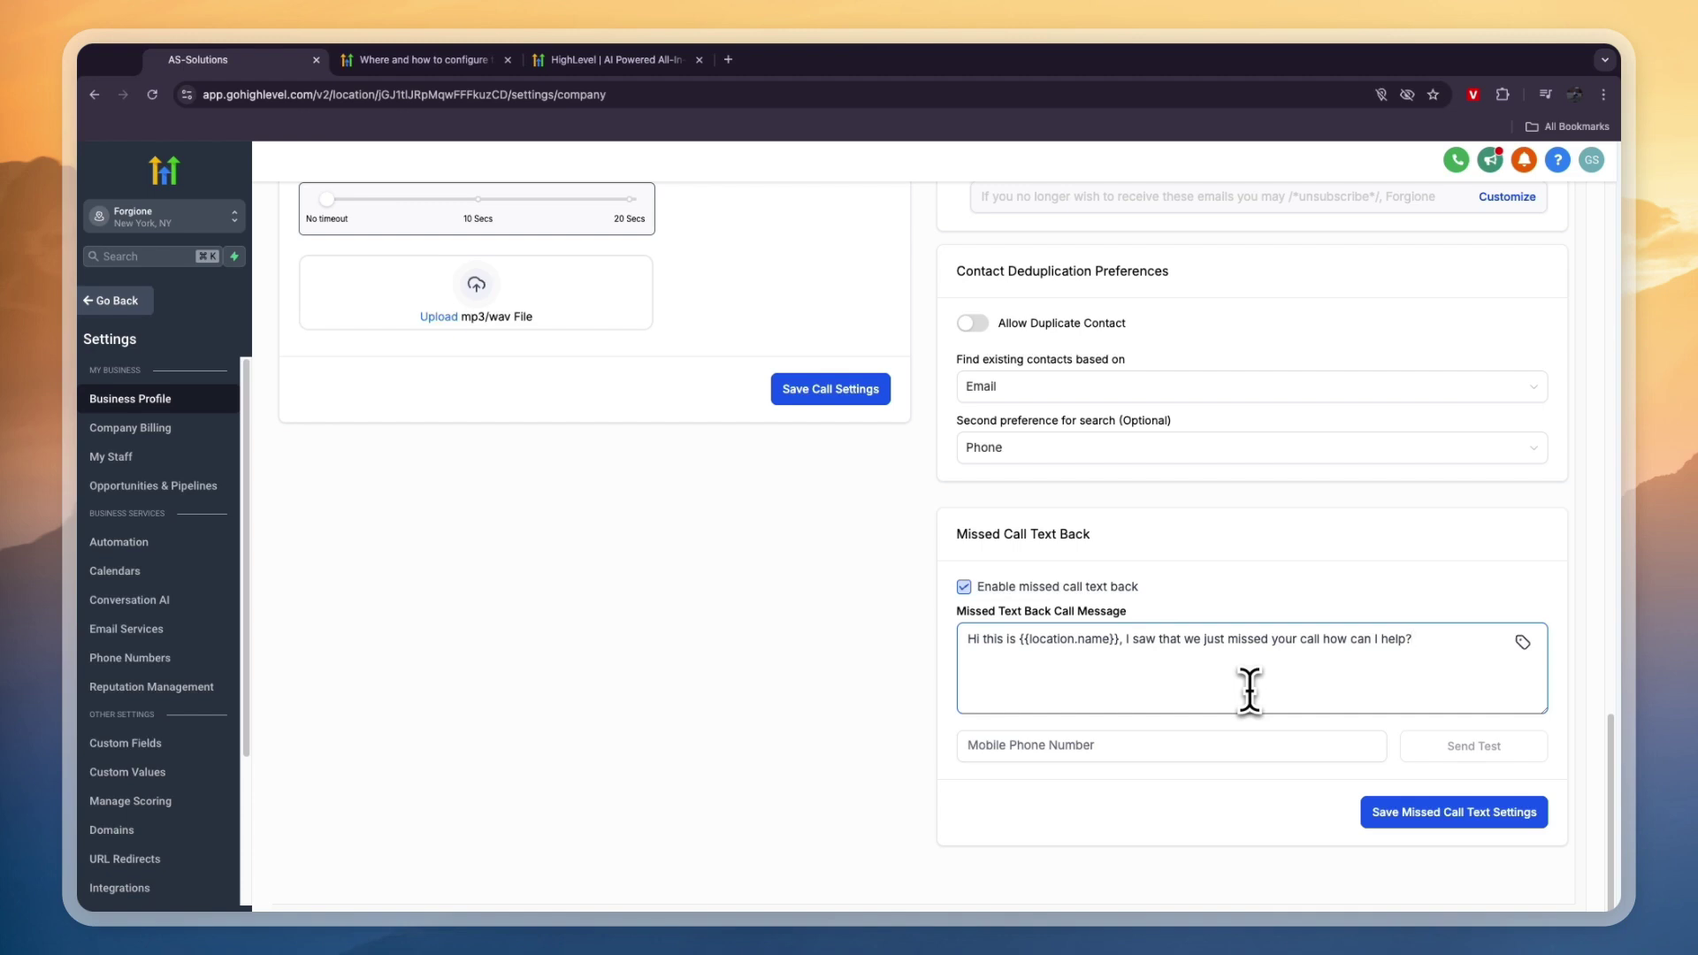
- Open the Guest Visitor chat in Conversations and send a Request Contact Details prompt
left_click(128, 301)
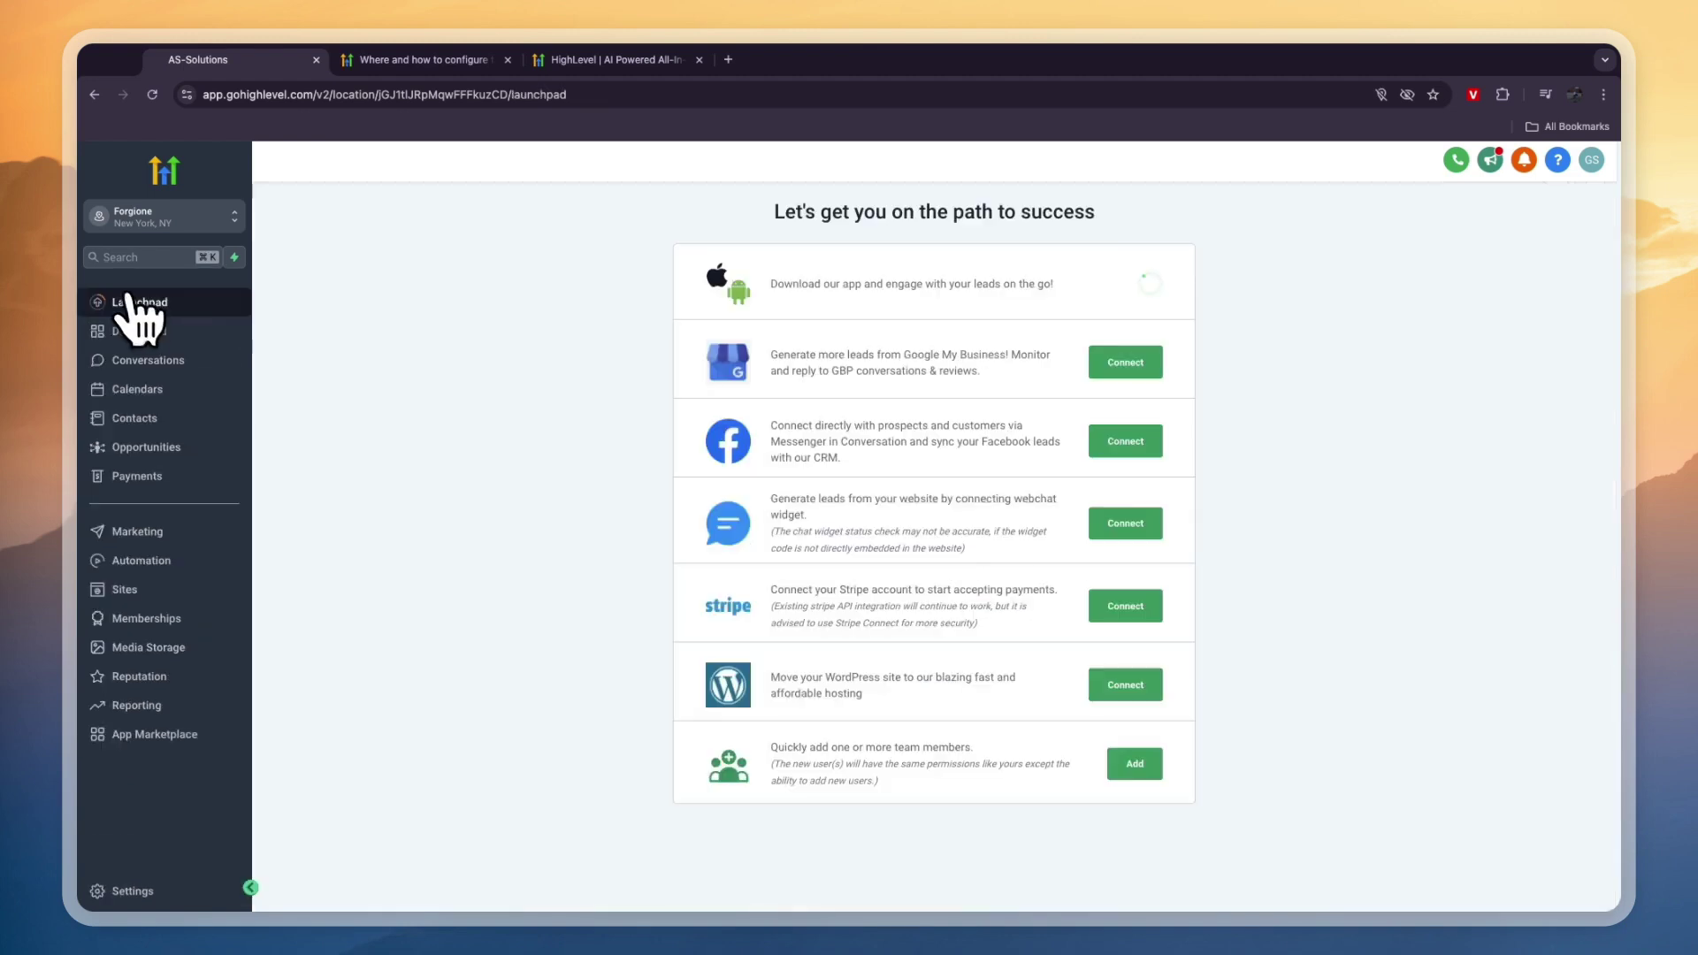
left_click(118, 361)
left_click(289, 364)
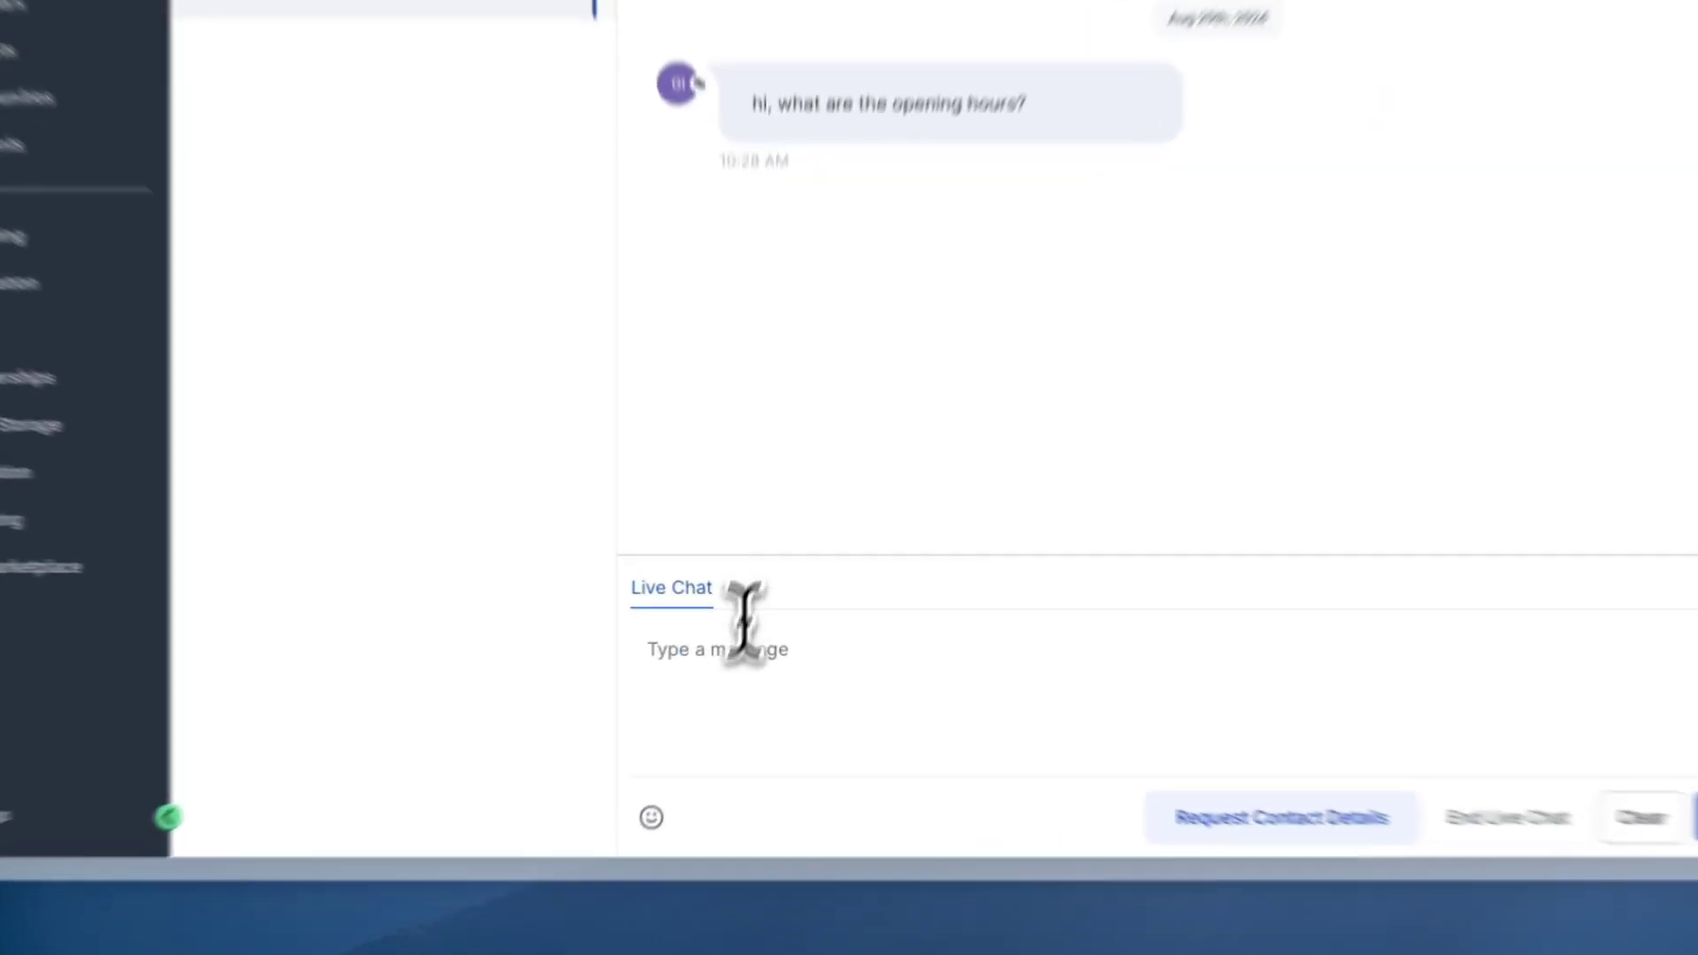
left_click(604, 779)
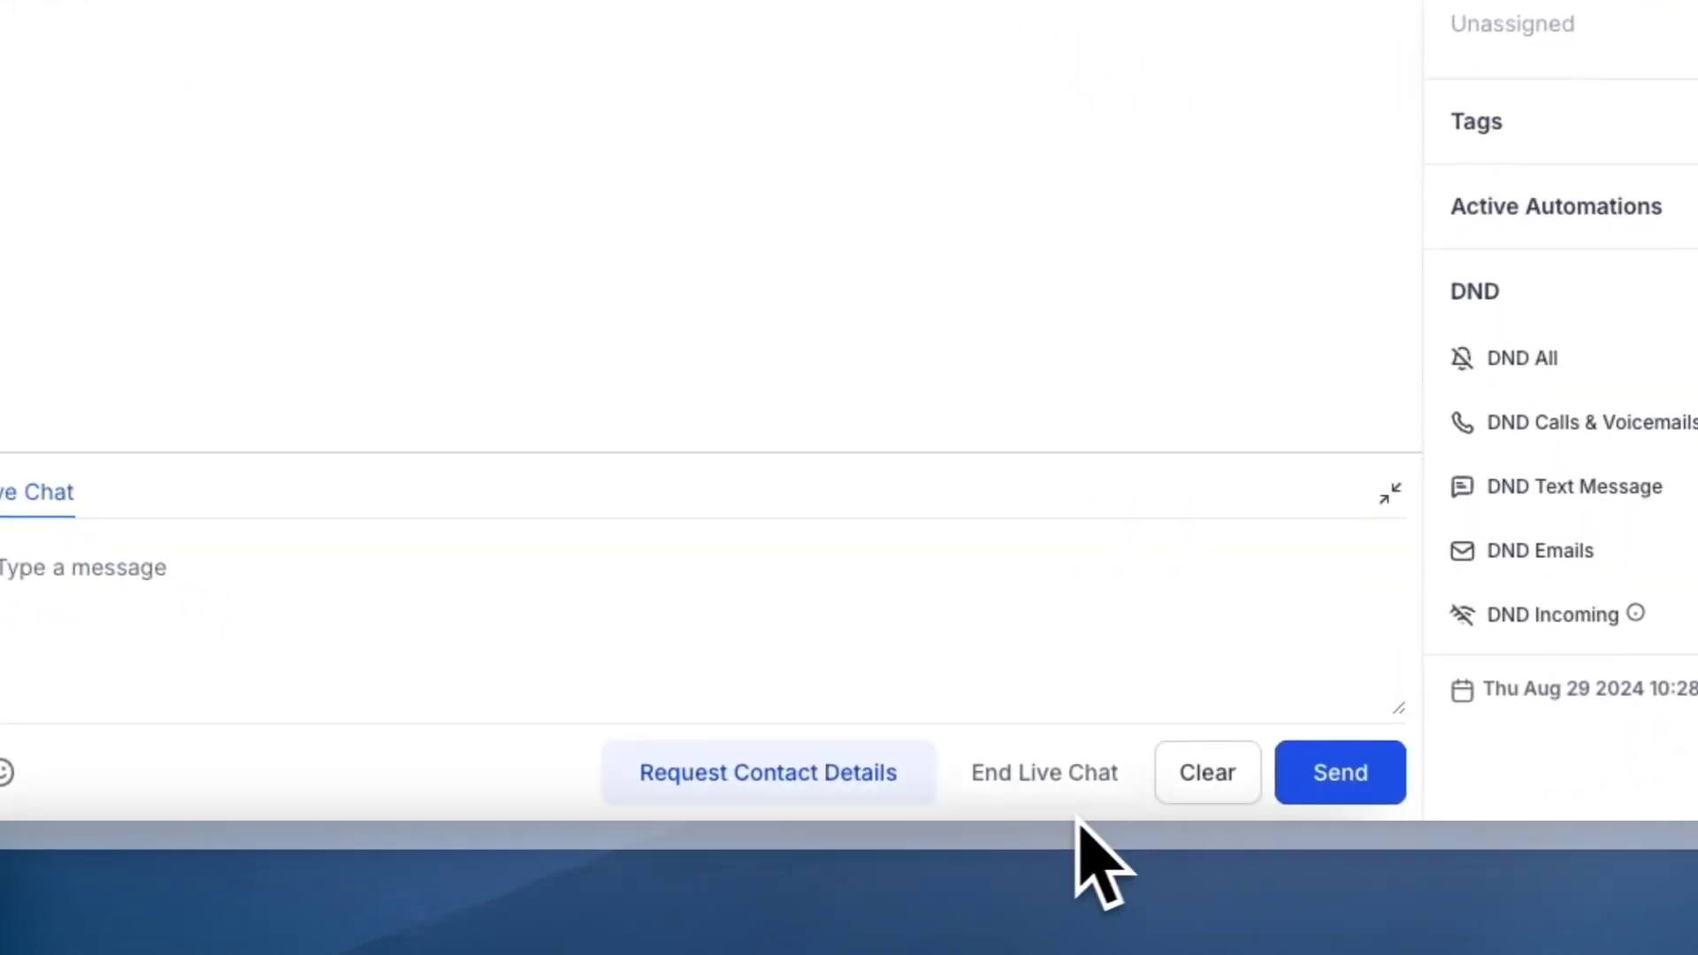
left_click(725, 763)
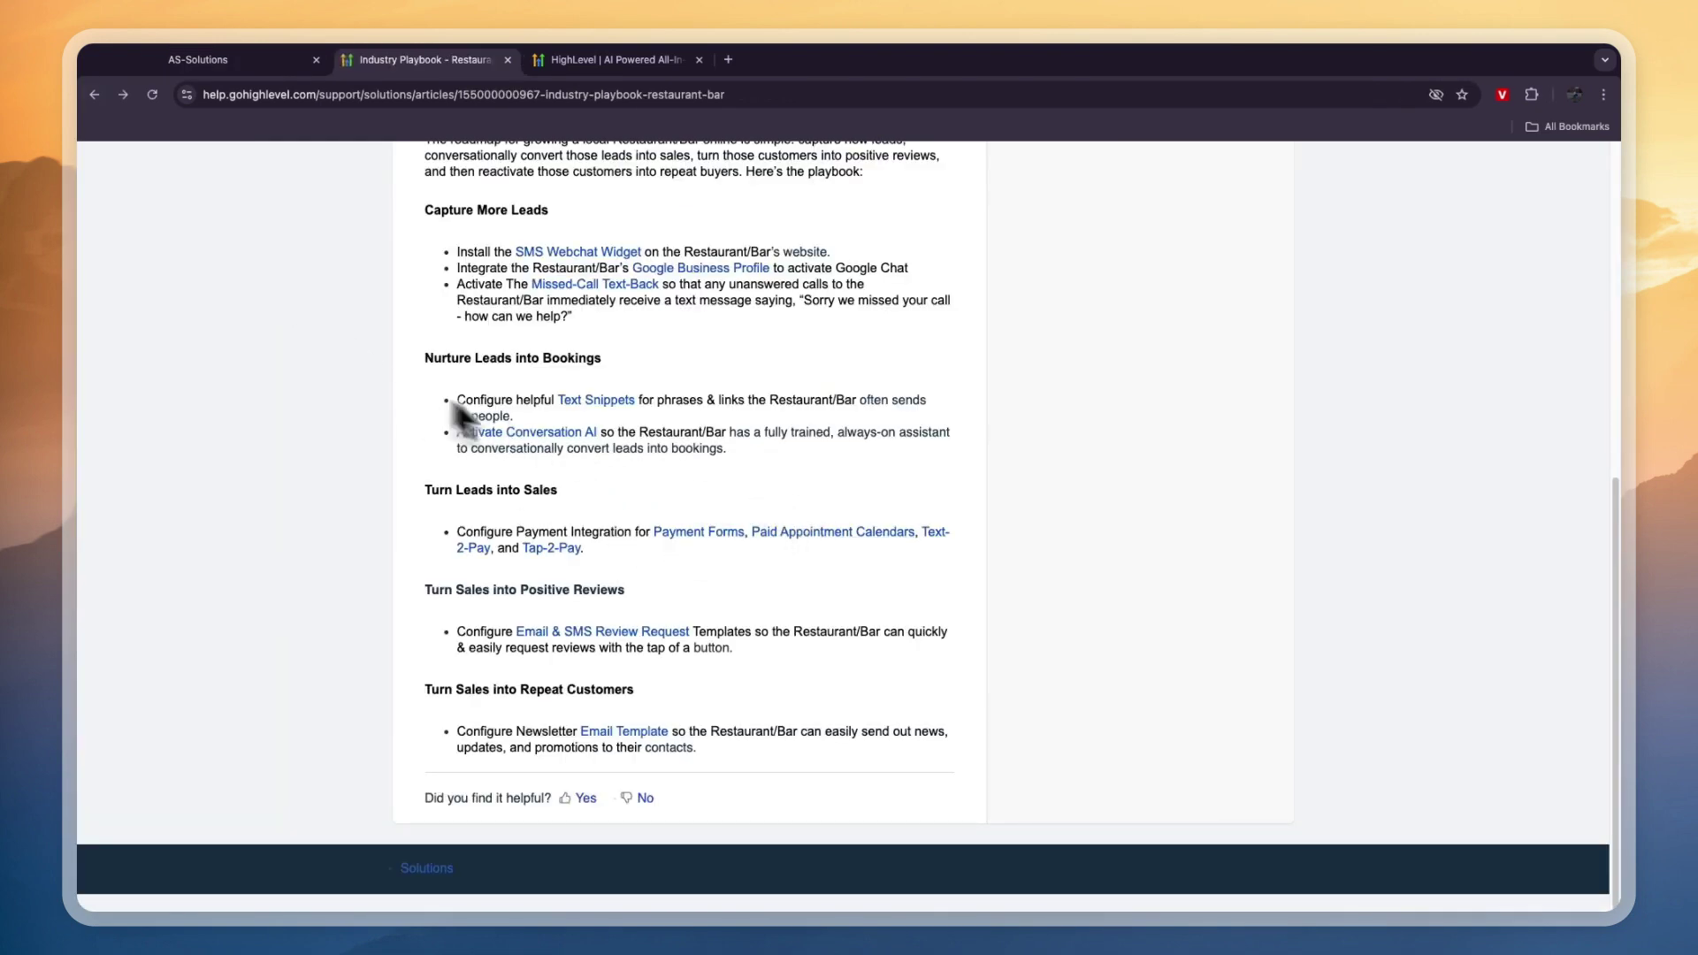
- Note the playbook's Text Snippets step, then open Marketing > Templates (Snippets), showing 0 templates
left_click_drag(530, 364, 618, 366)
left_click_drag(458, 399, 829, 416)
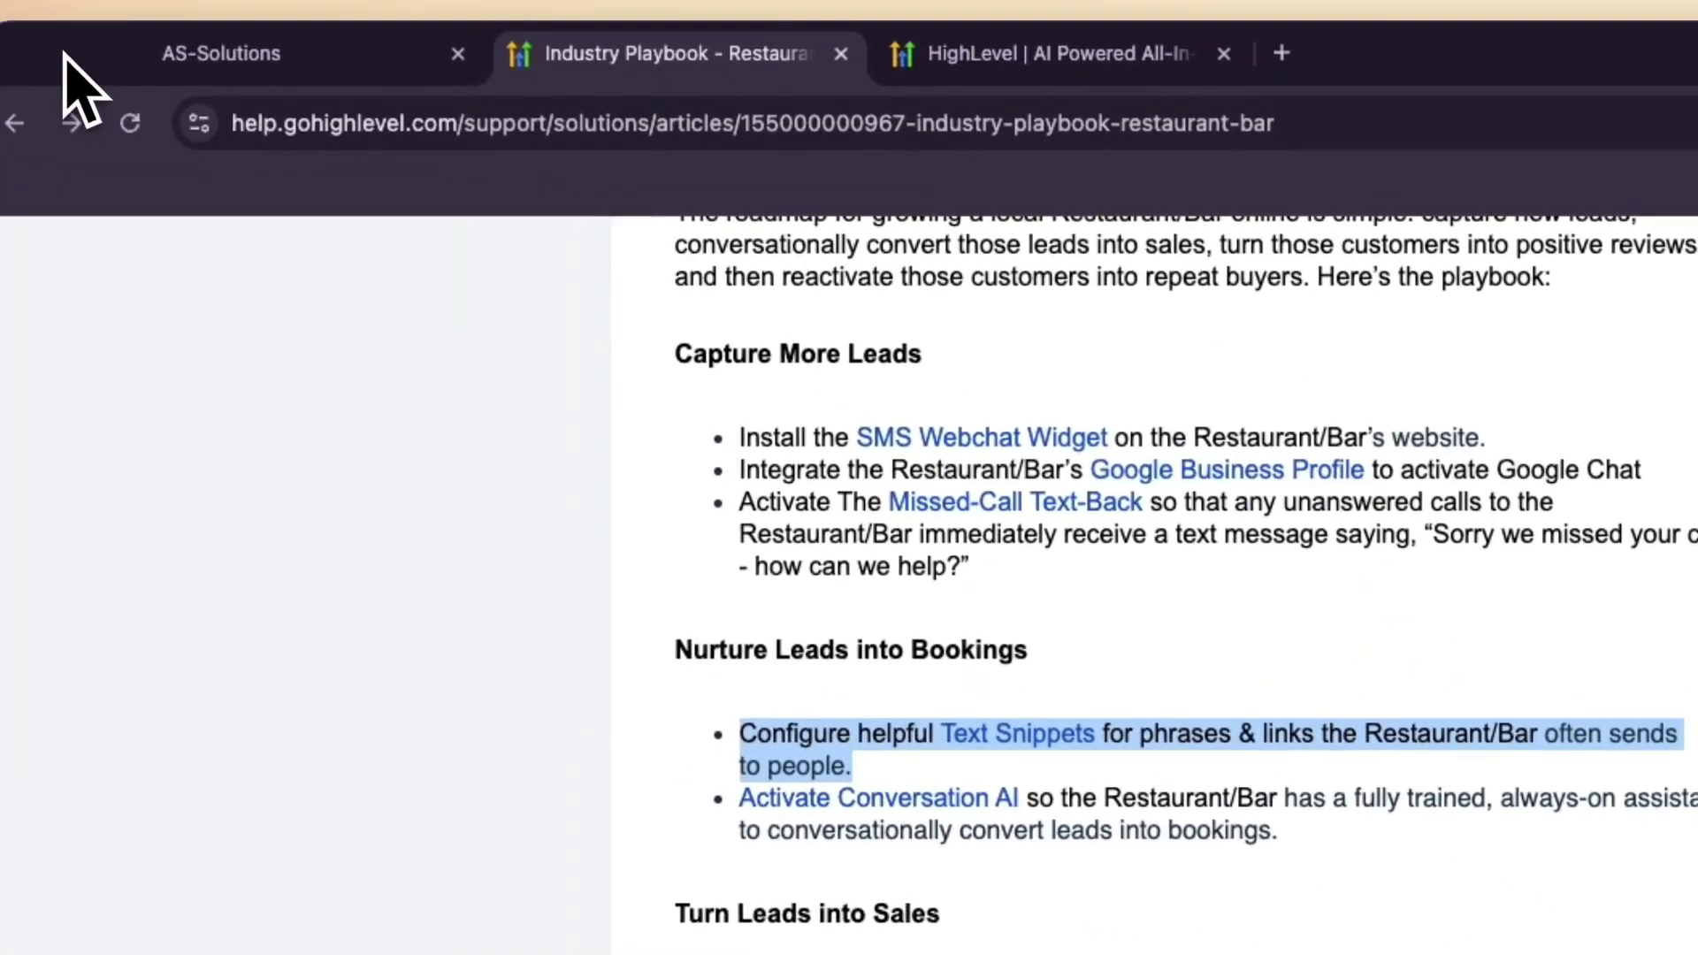
left_click(97, 55)
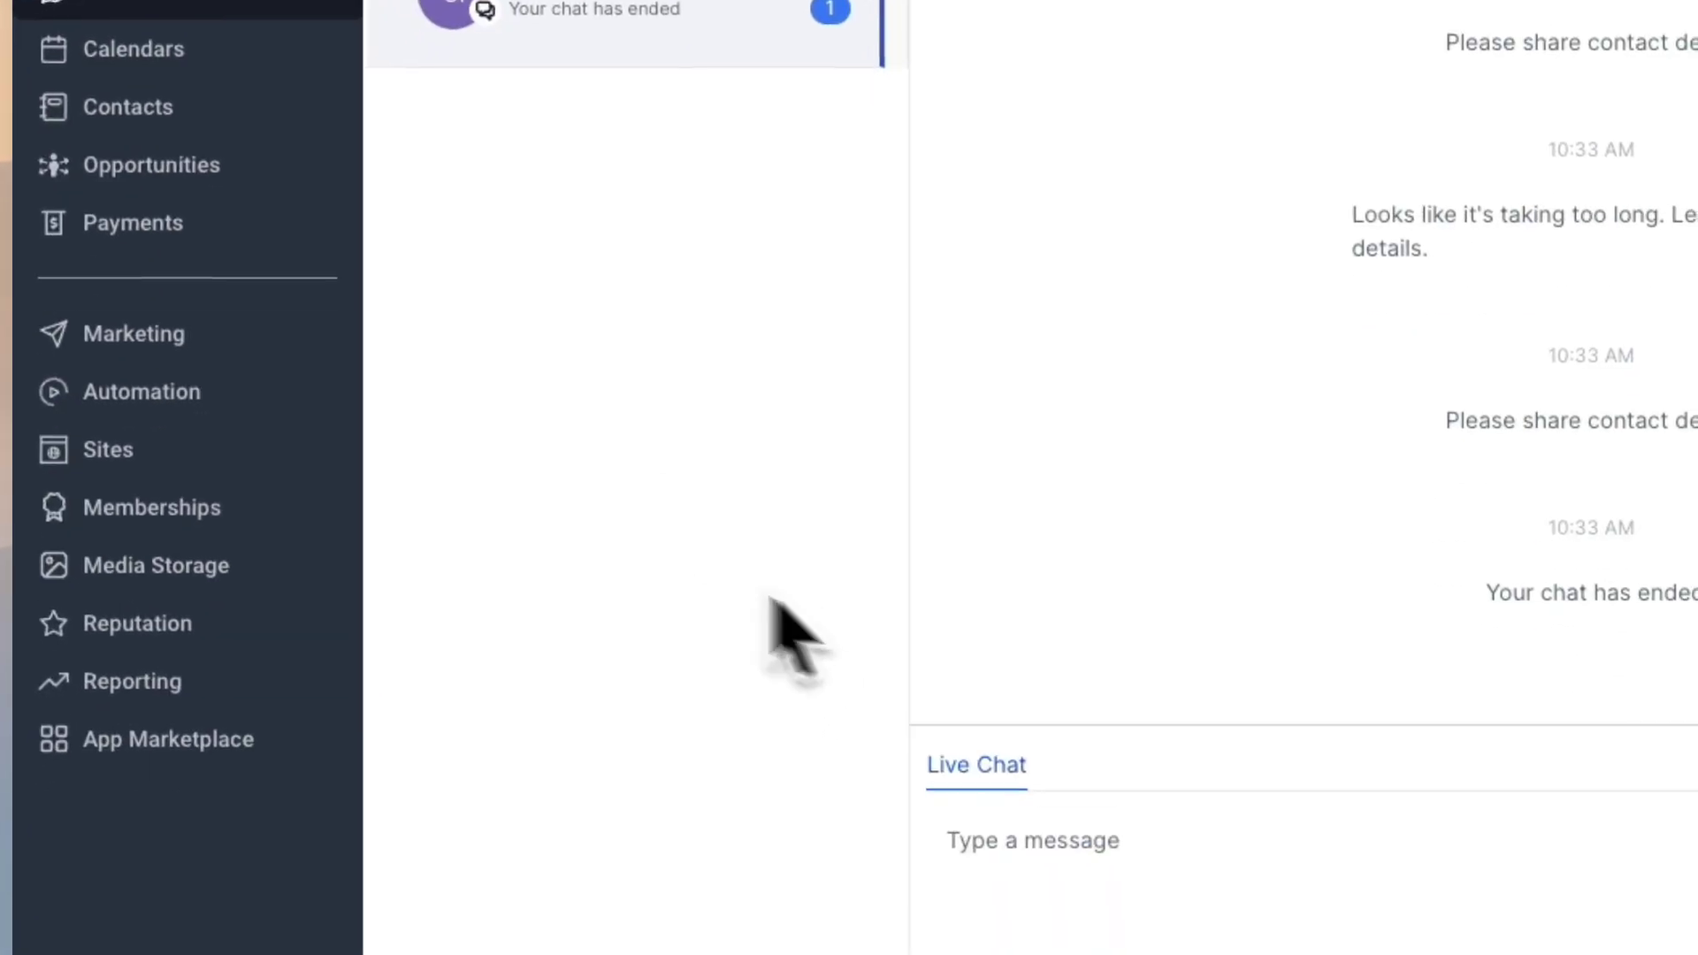
left_click(182, 276)
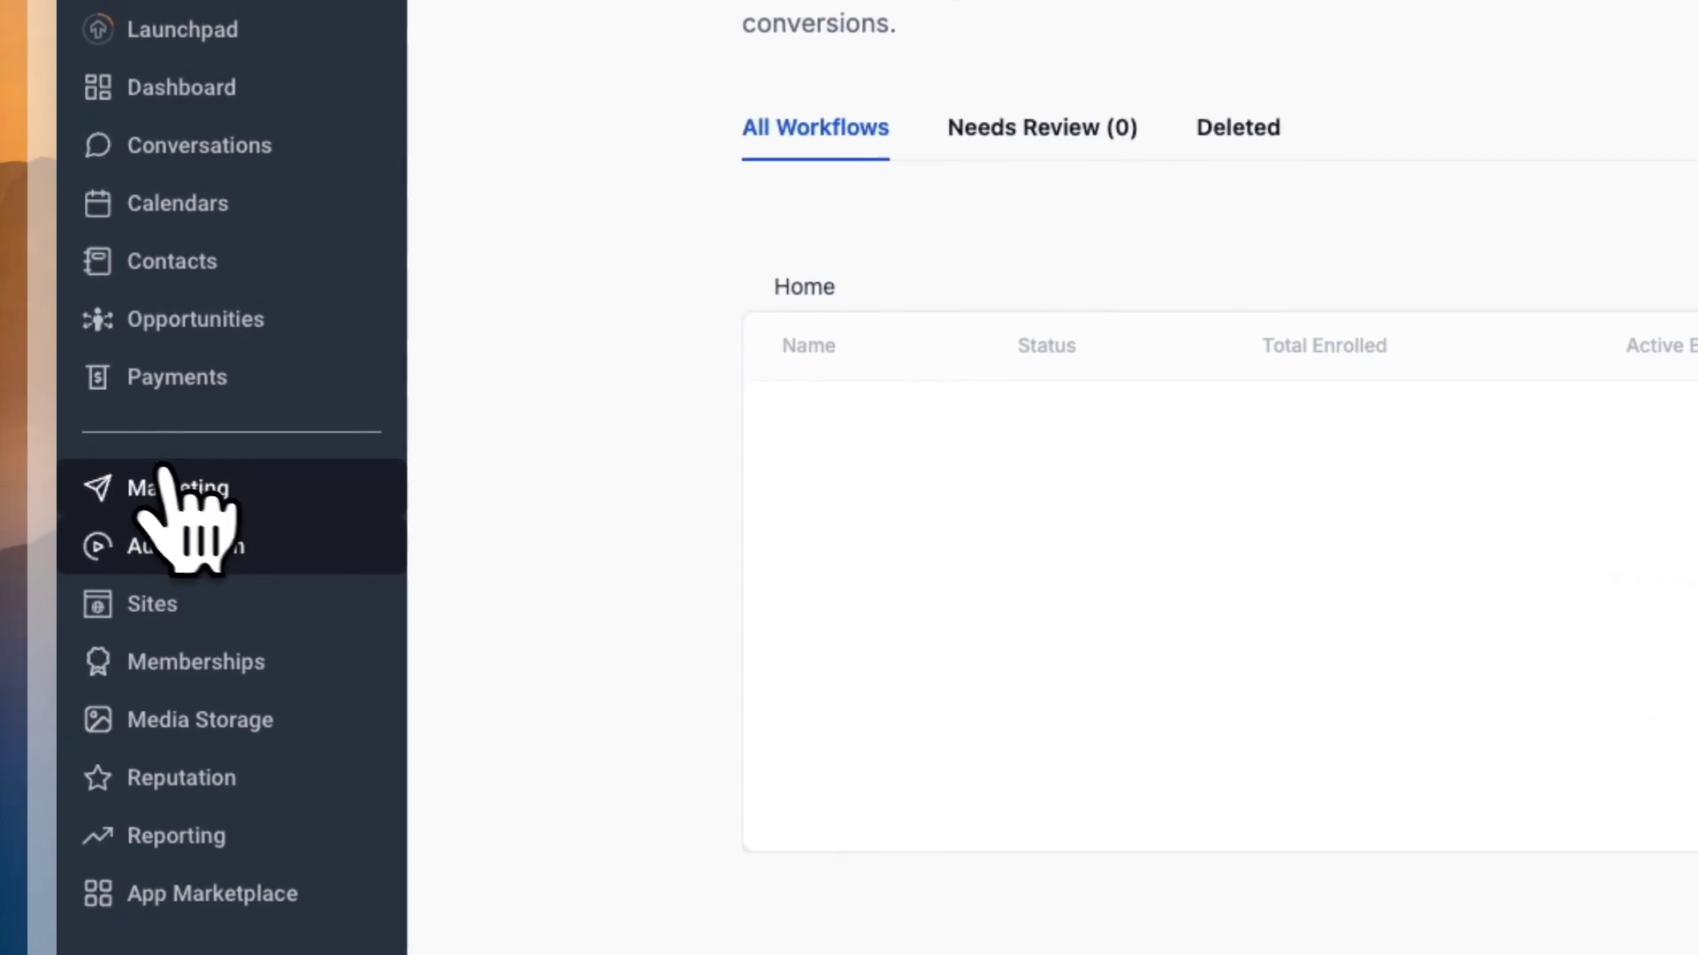
left_click(166, 482)
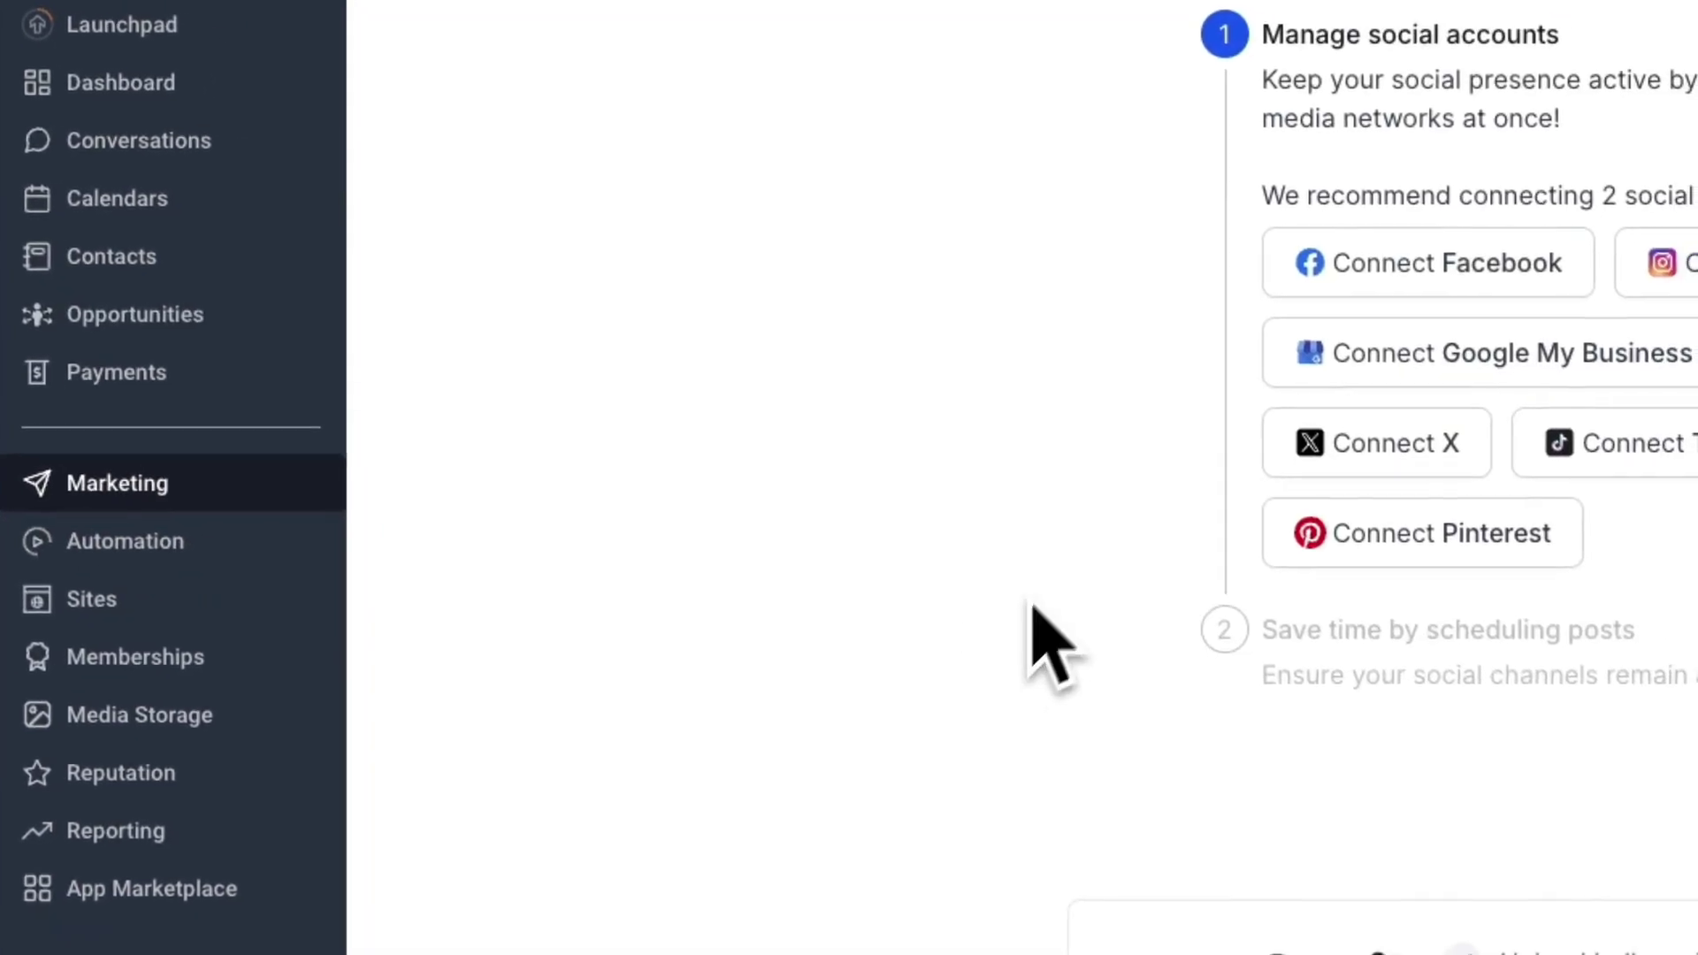
left_click(730, 240)
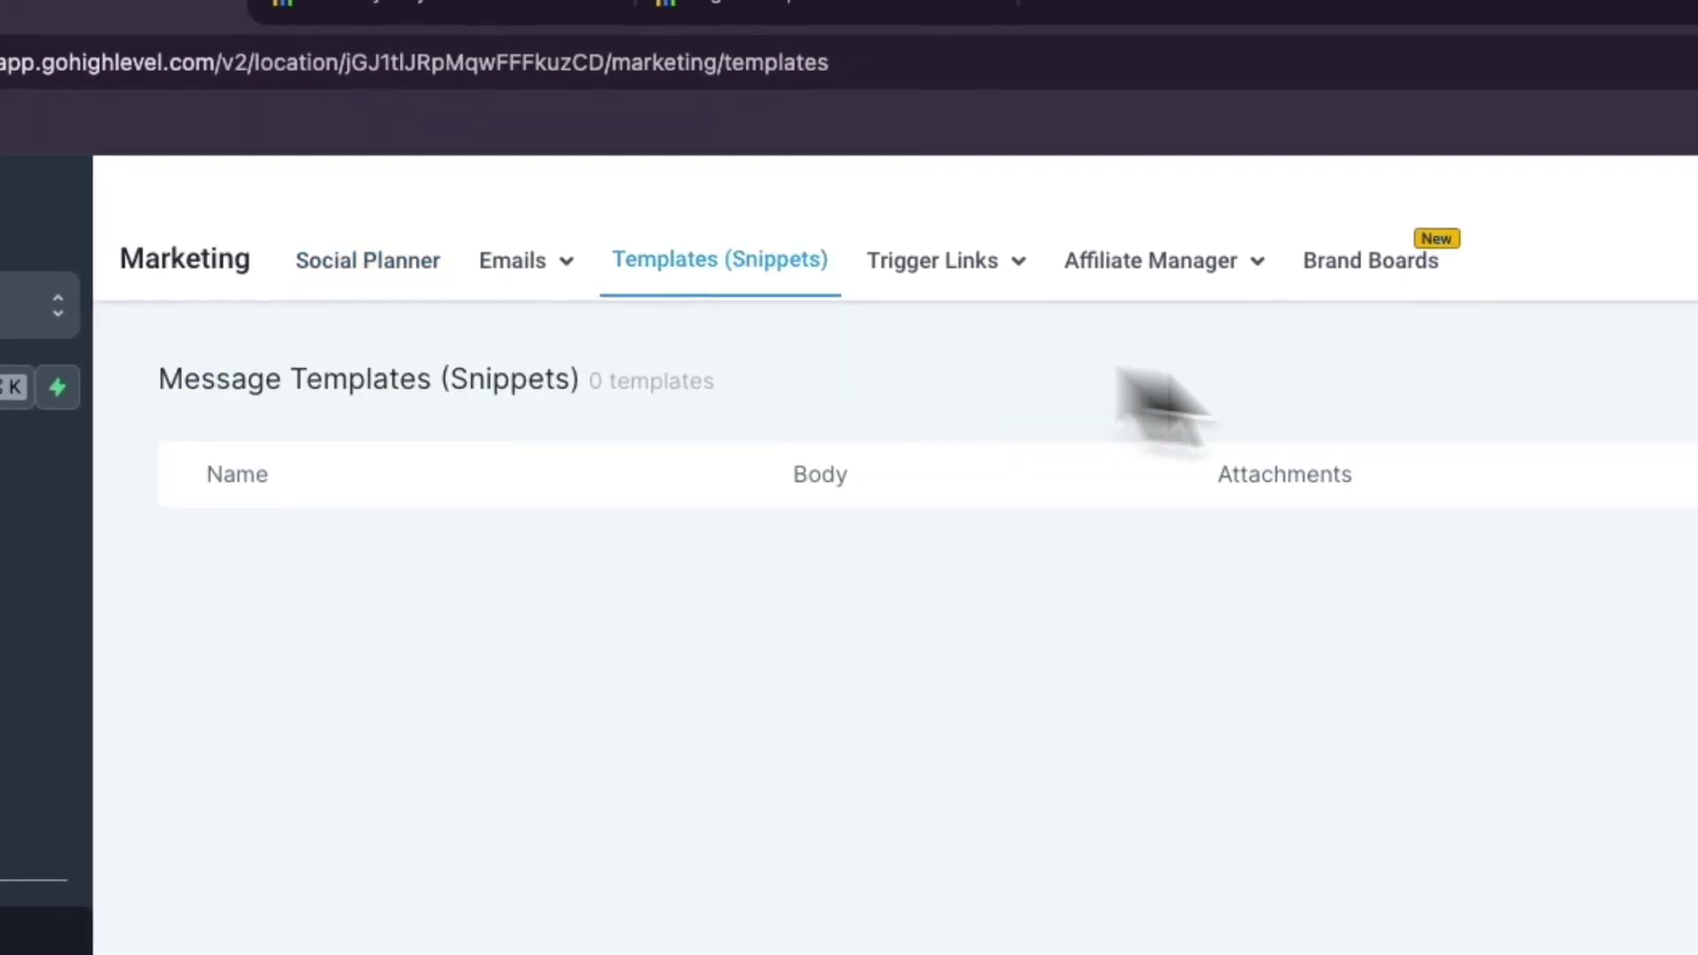
- Save an 'opening hours' text snippet: {{contact.first_name}} greeting plus 'Our opening hours are x y z'
left_click(1509, 469)
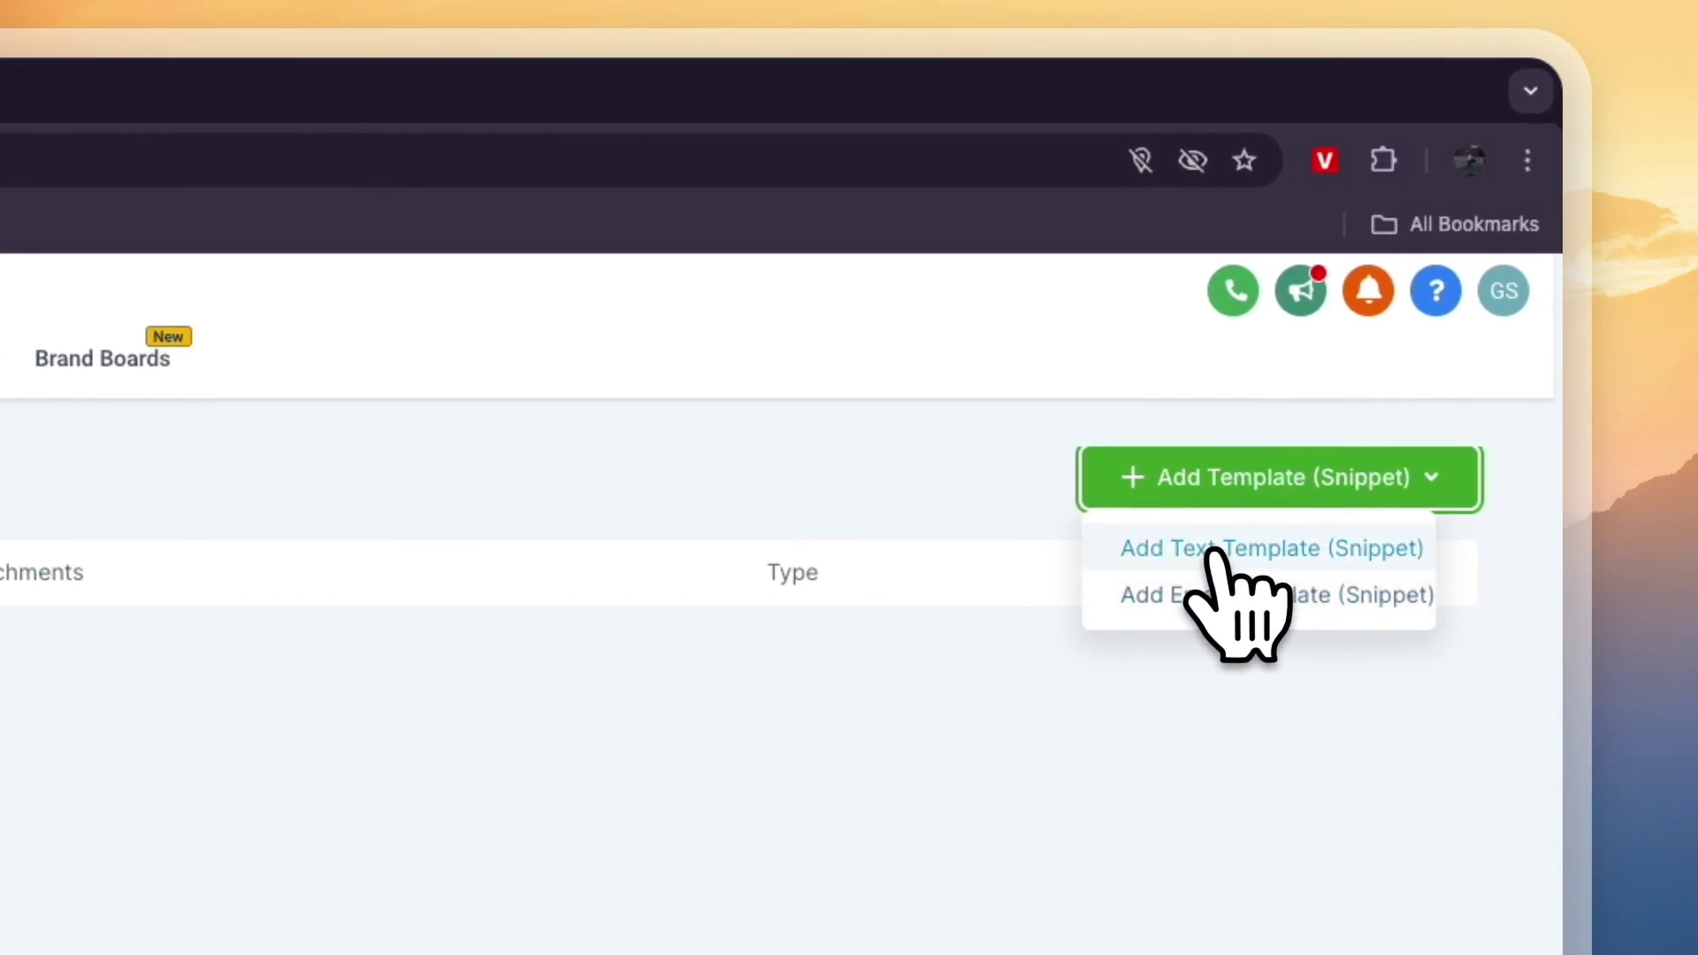
left_click(1212, 553)
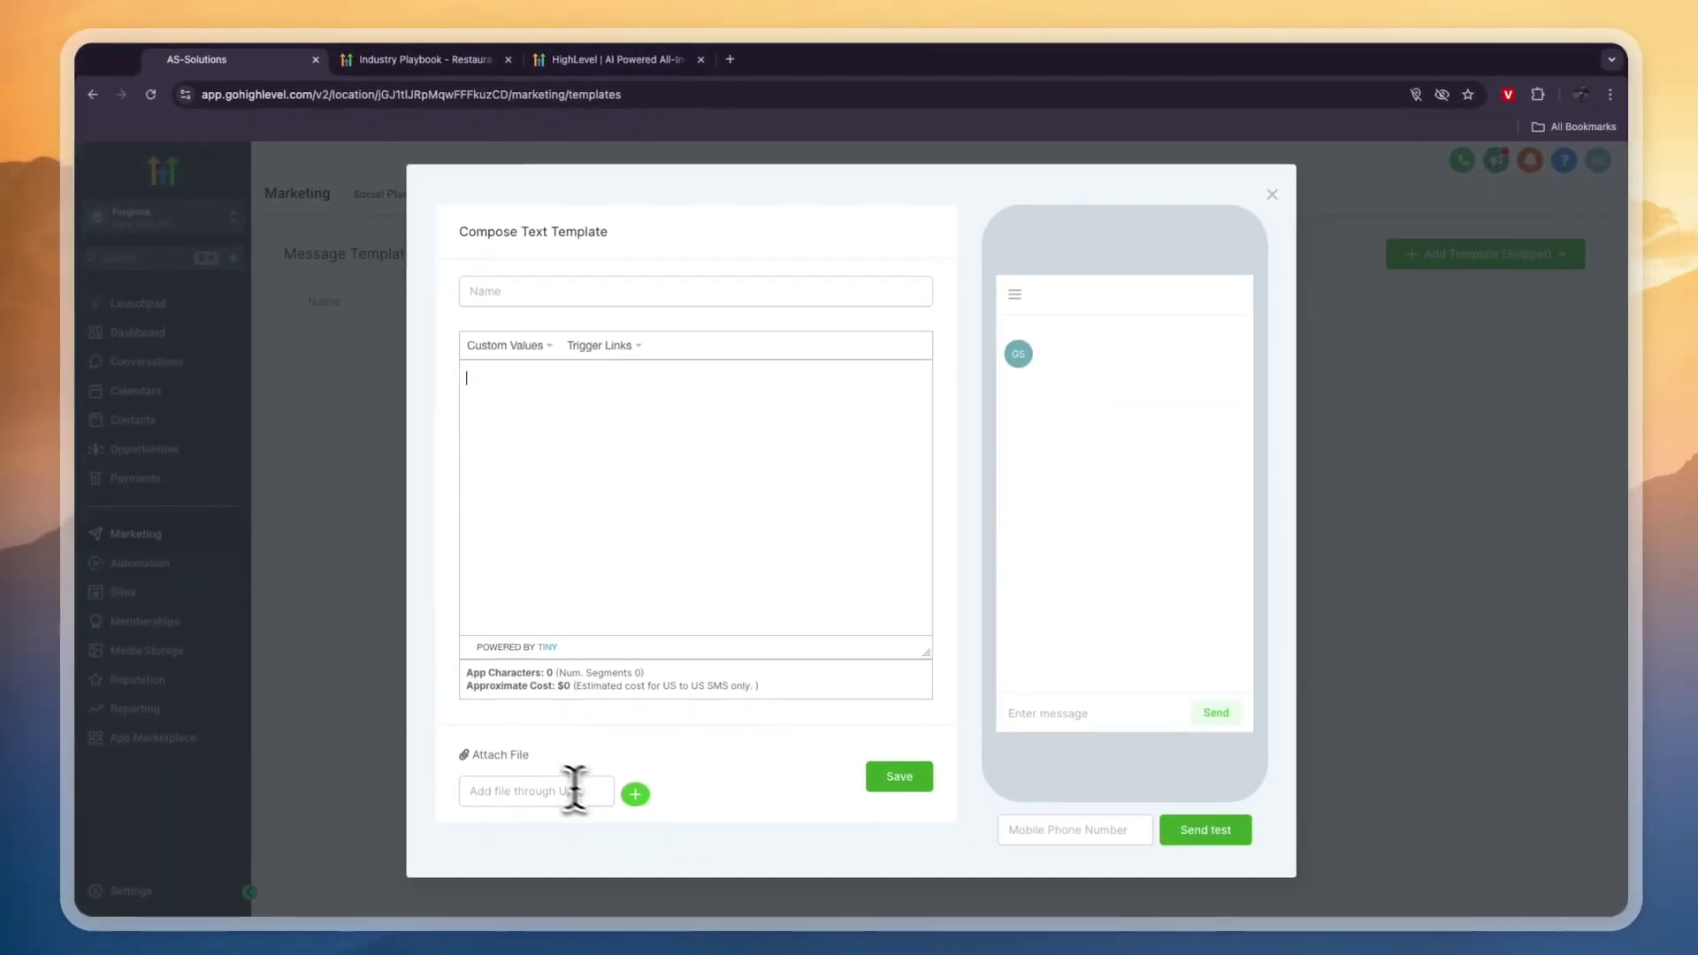
left_click(567, 290)
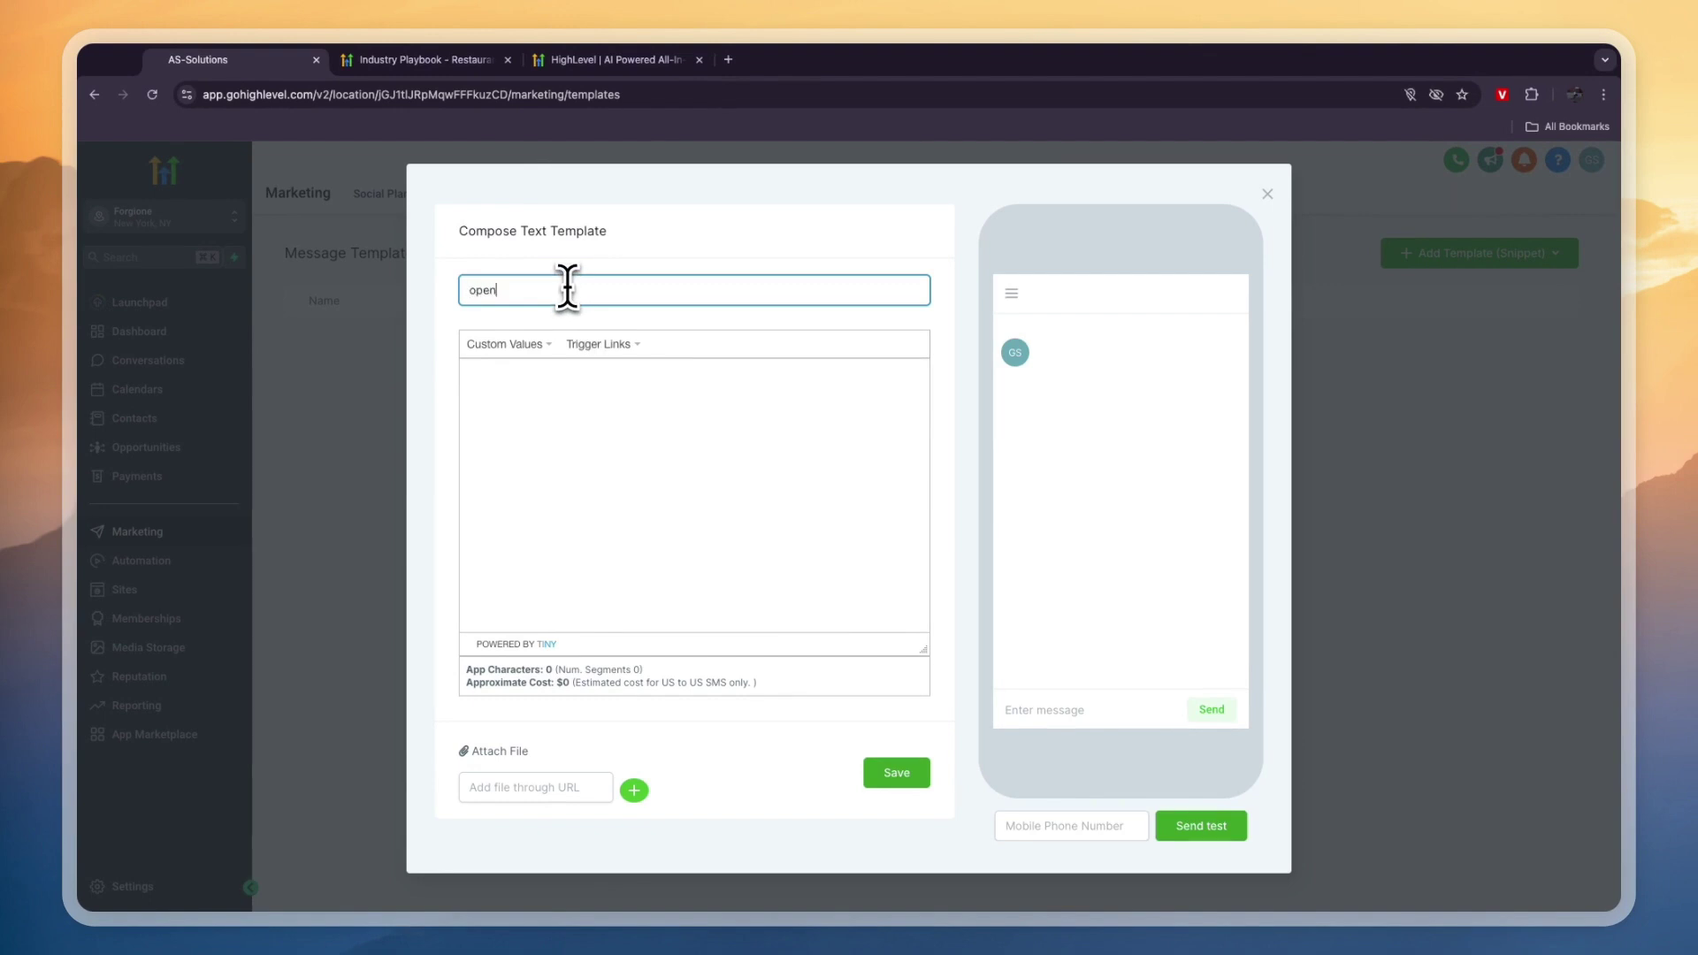
type("opening hours")
left_click(577, 467)
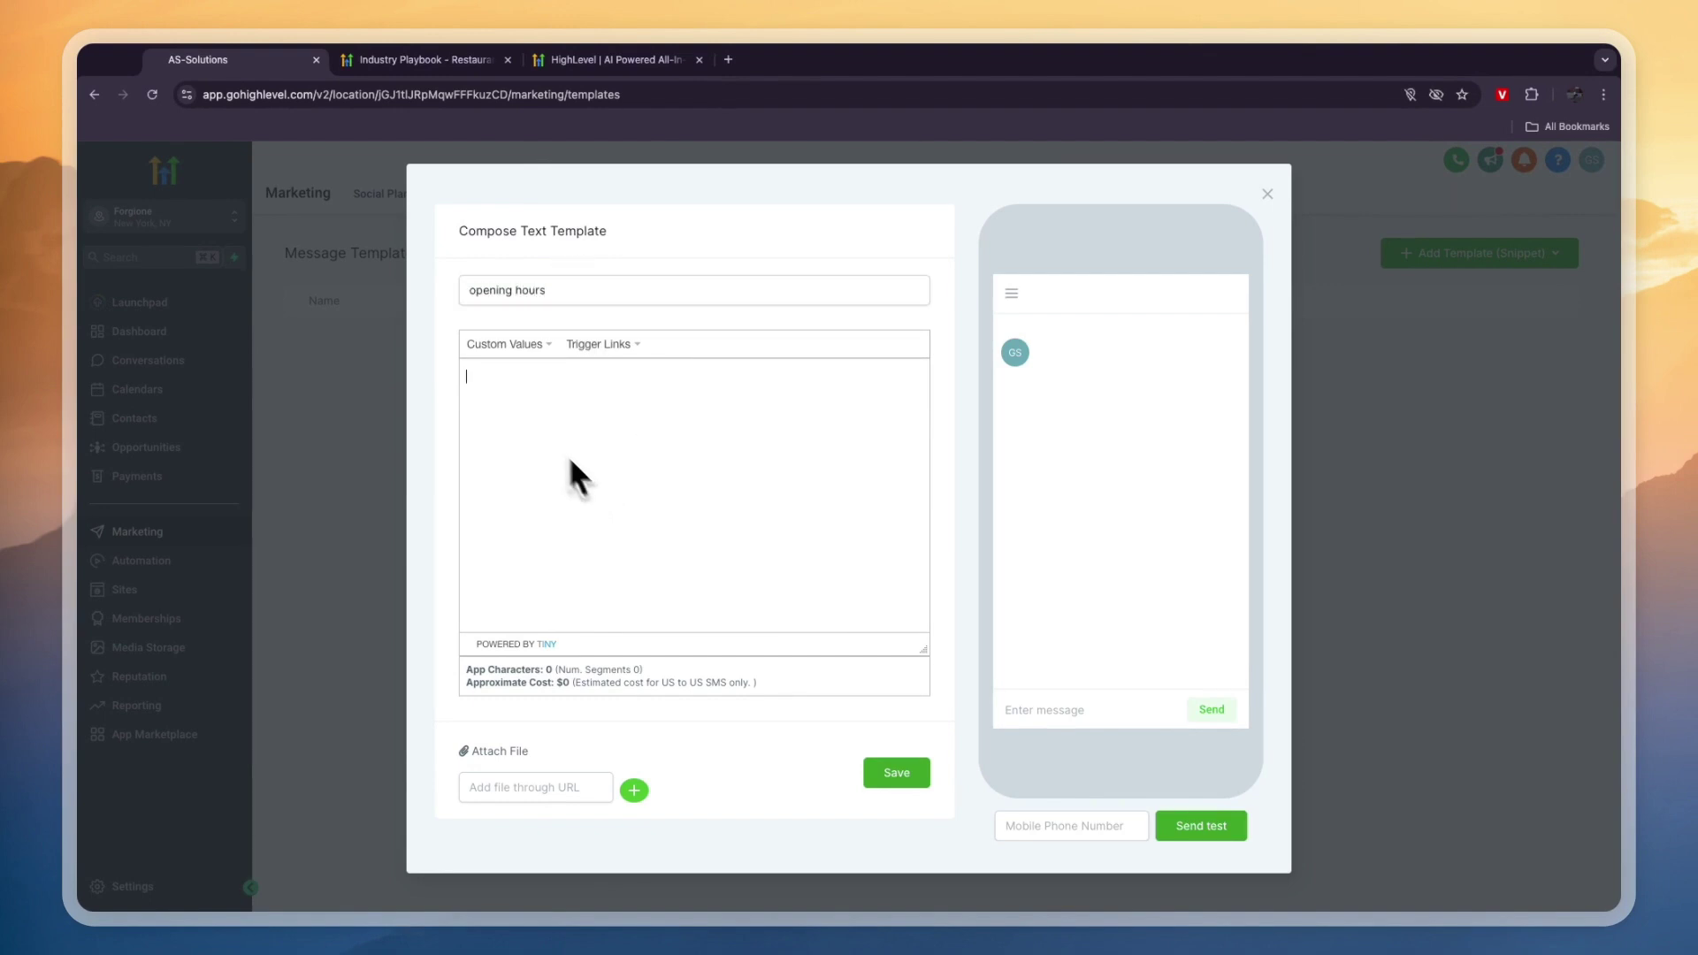
left_click(506, 344)
mouse_move(553, 370)
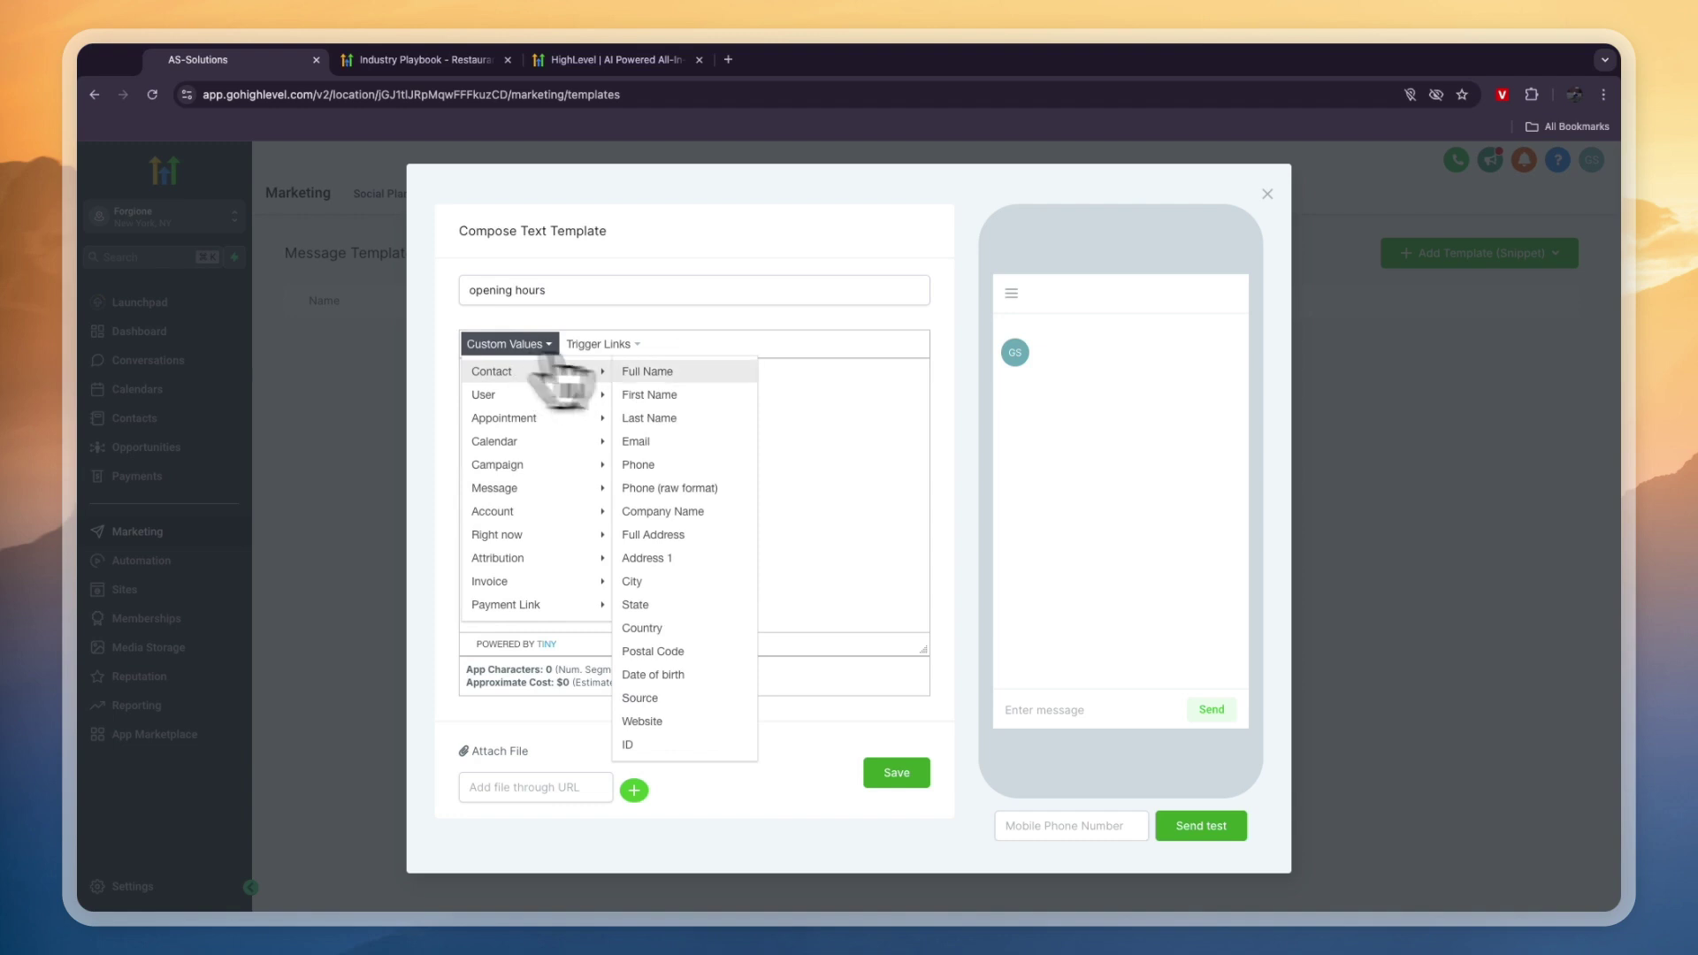
left_click(670, 395)
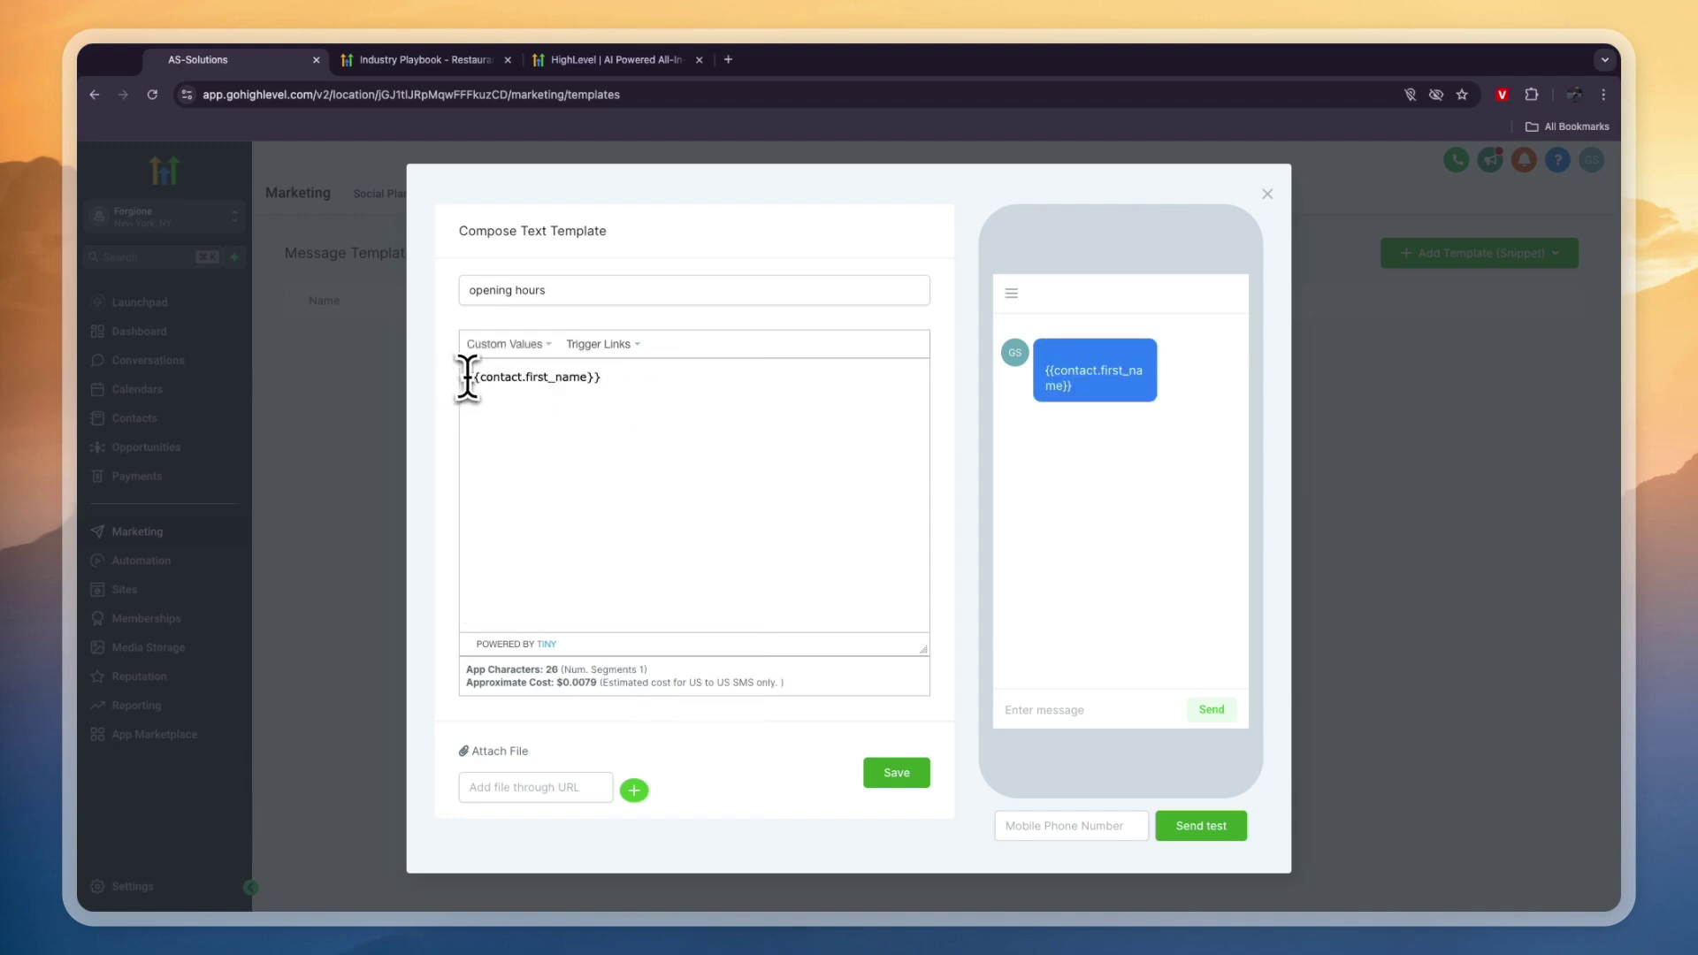
type("i")
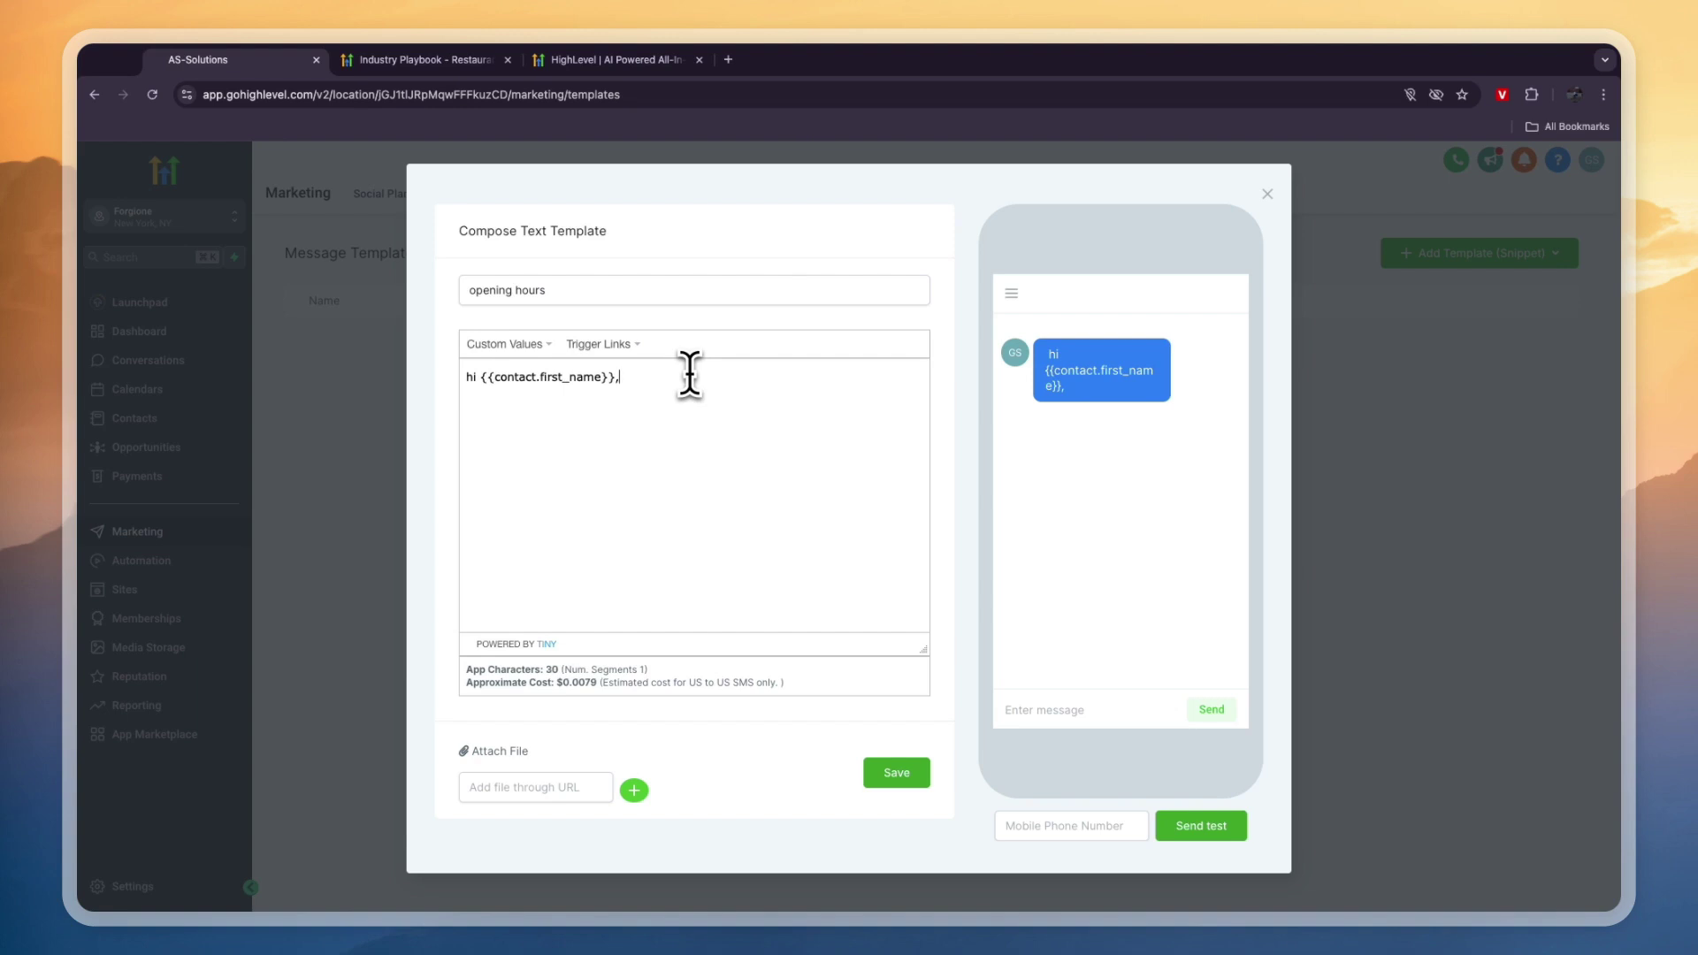
key("Return")
key("Return")
type("Our opening hours are x y z")
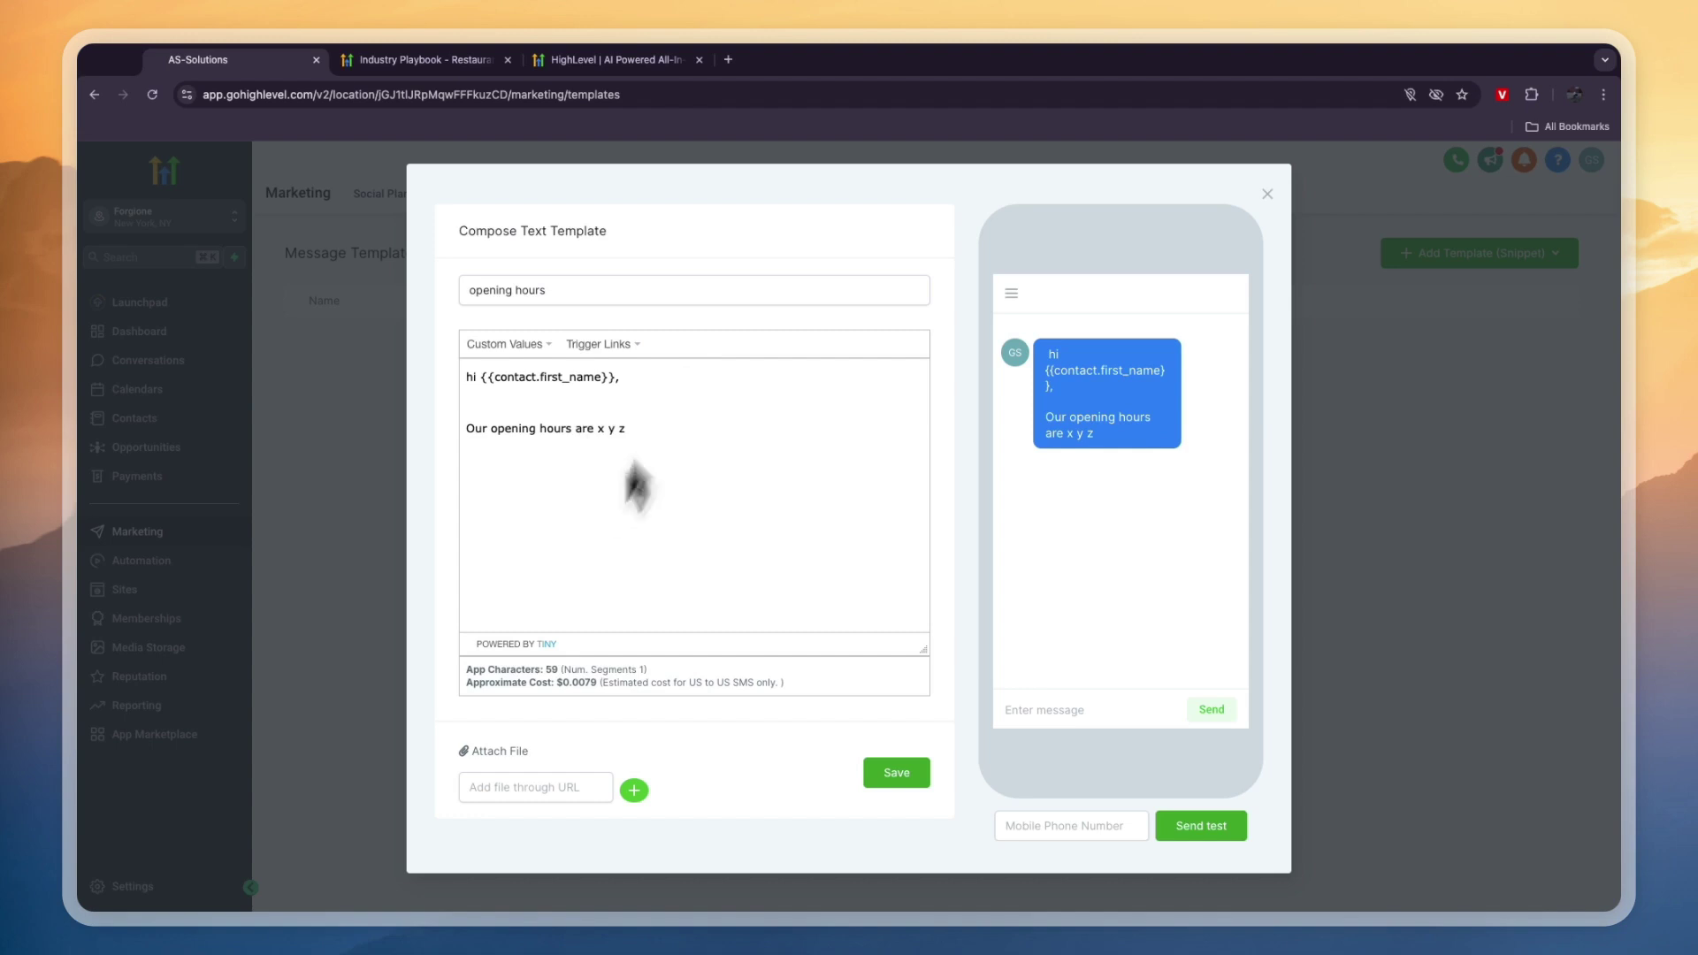
left_click(911, 775)
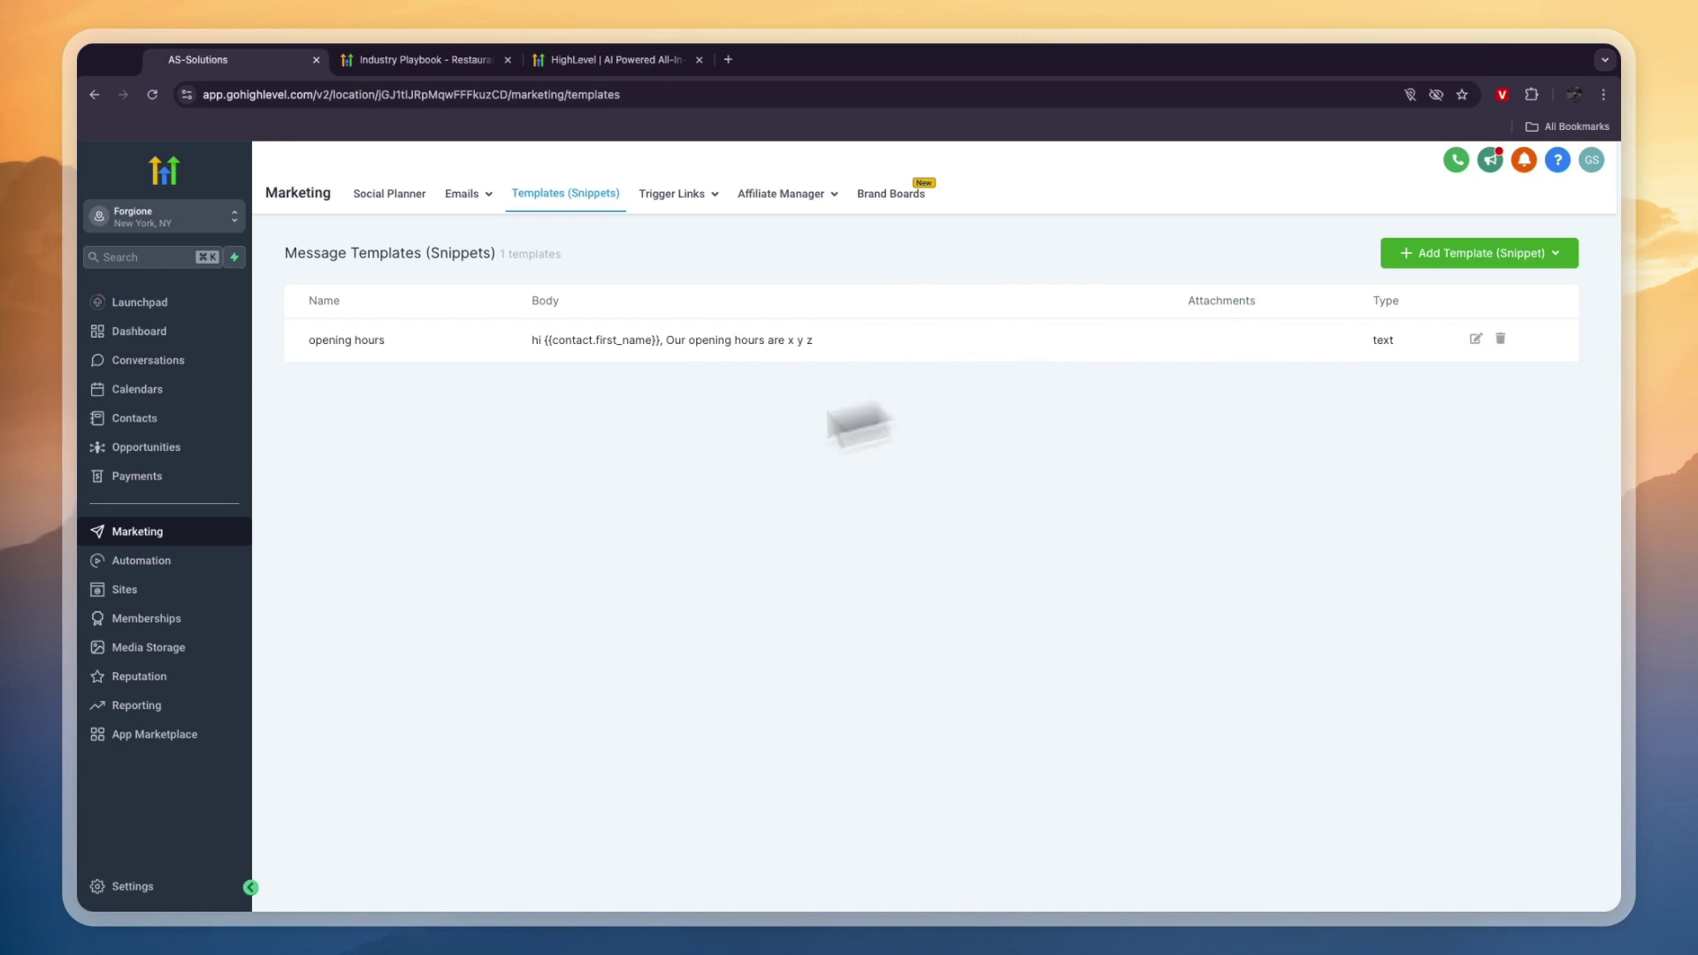
- Highlight the playbook's Activate Conversation AI step, then return to HighLevel's Conversations inbox
key("ctrl+Tab")
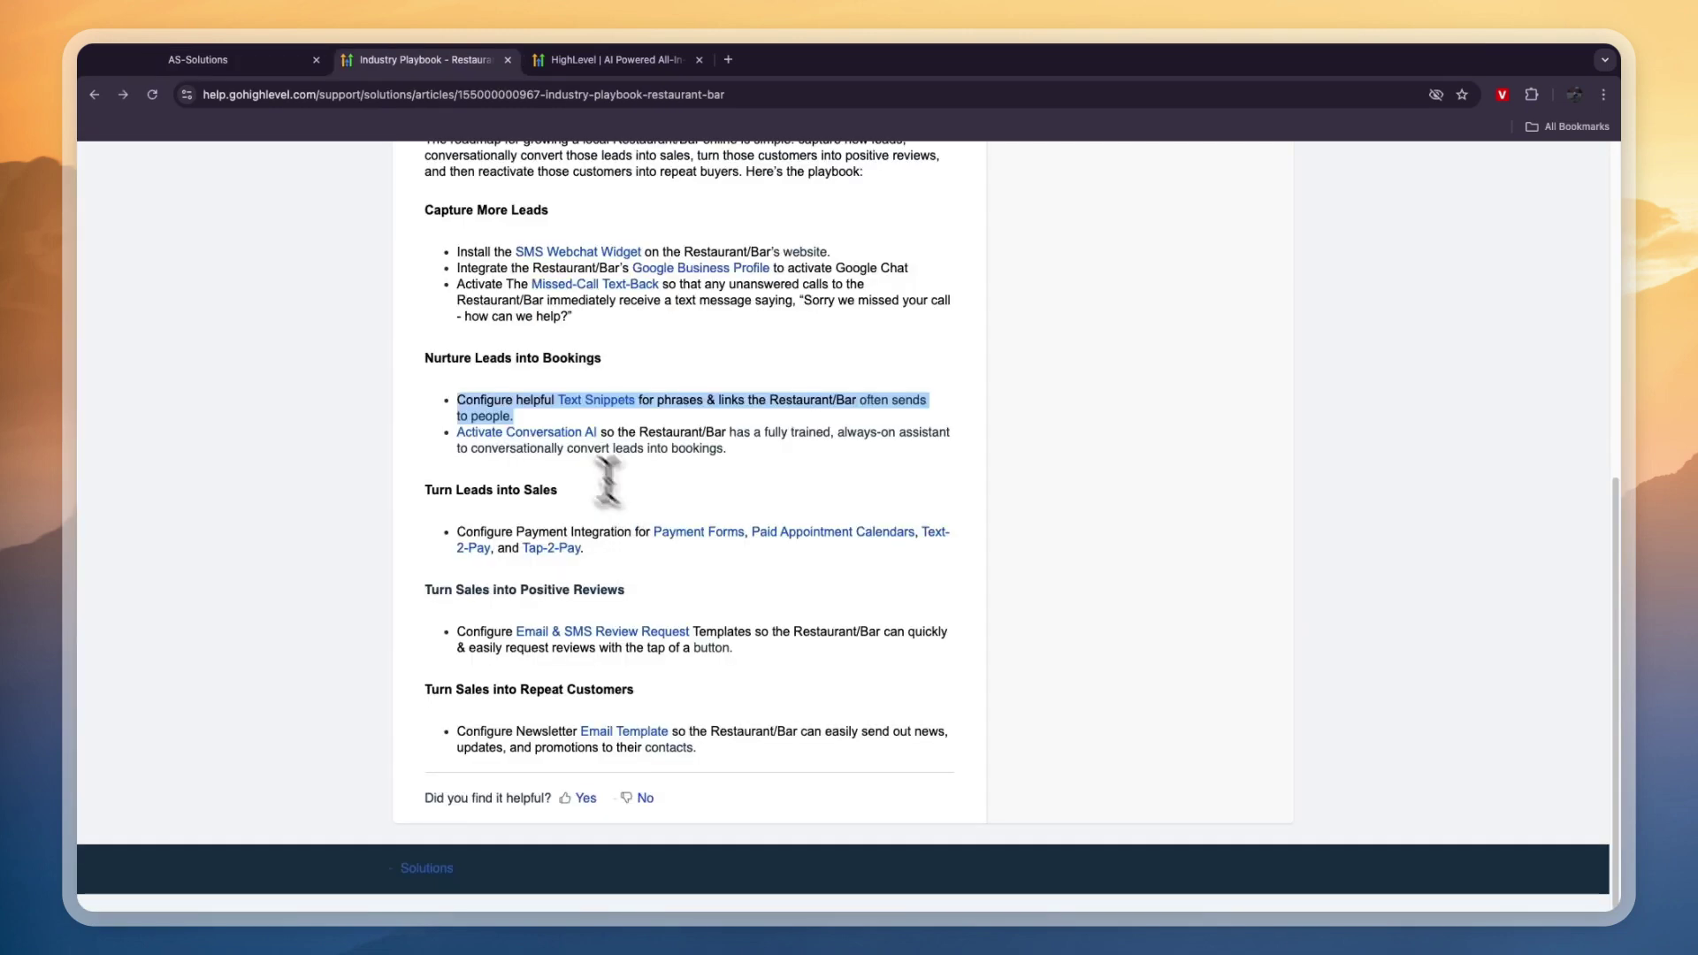
left_click(452, 427)
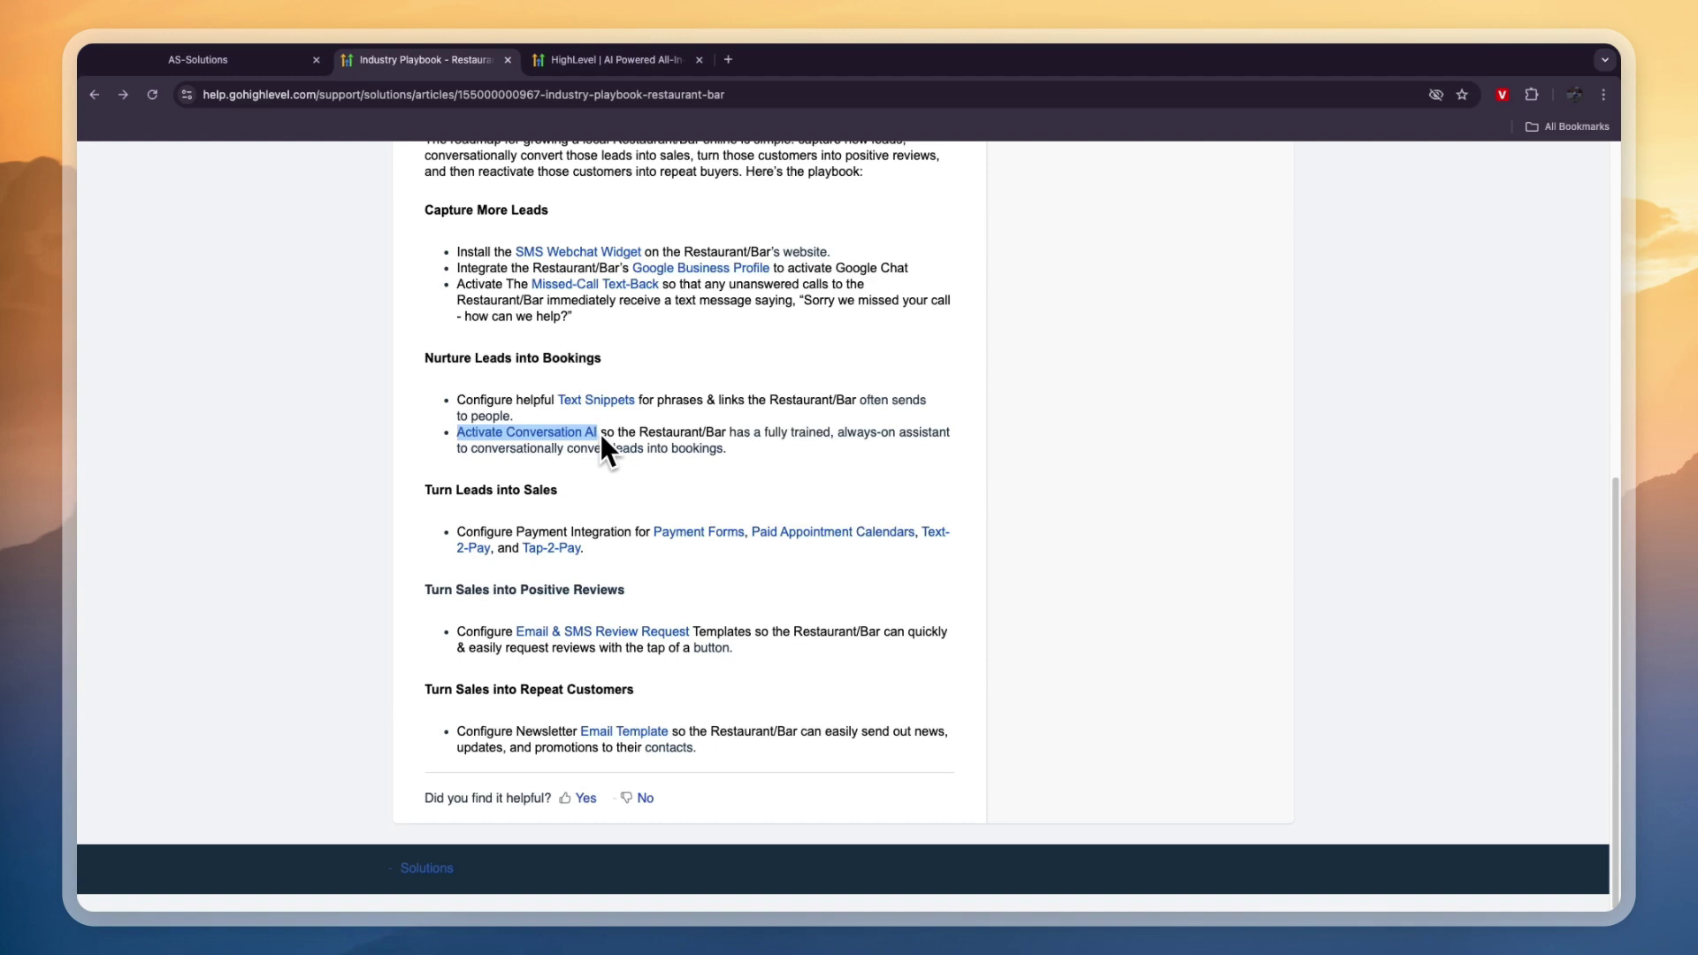
left_click_drag(601, 433, 804, 435)
left_click_drag(912, 436, 658, 460)
left_click_drag(557, 449, 778, 453)
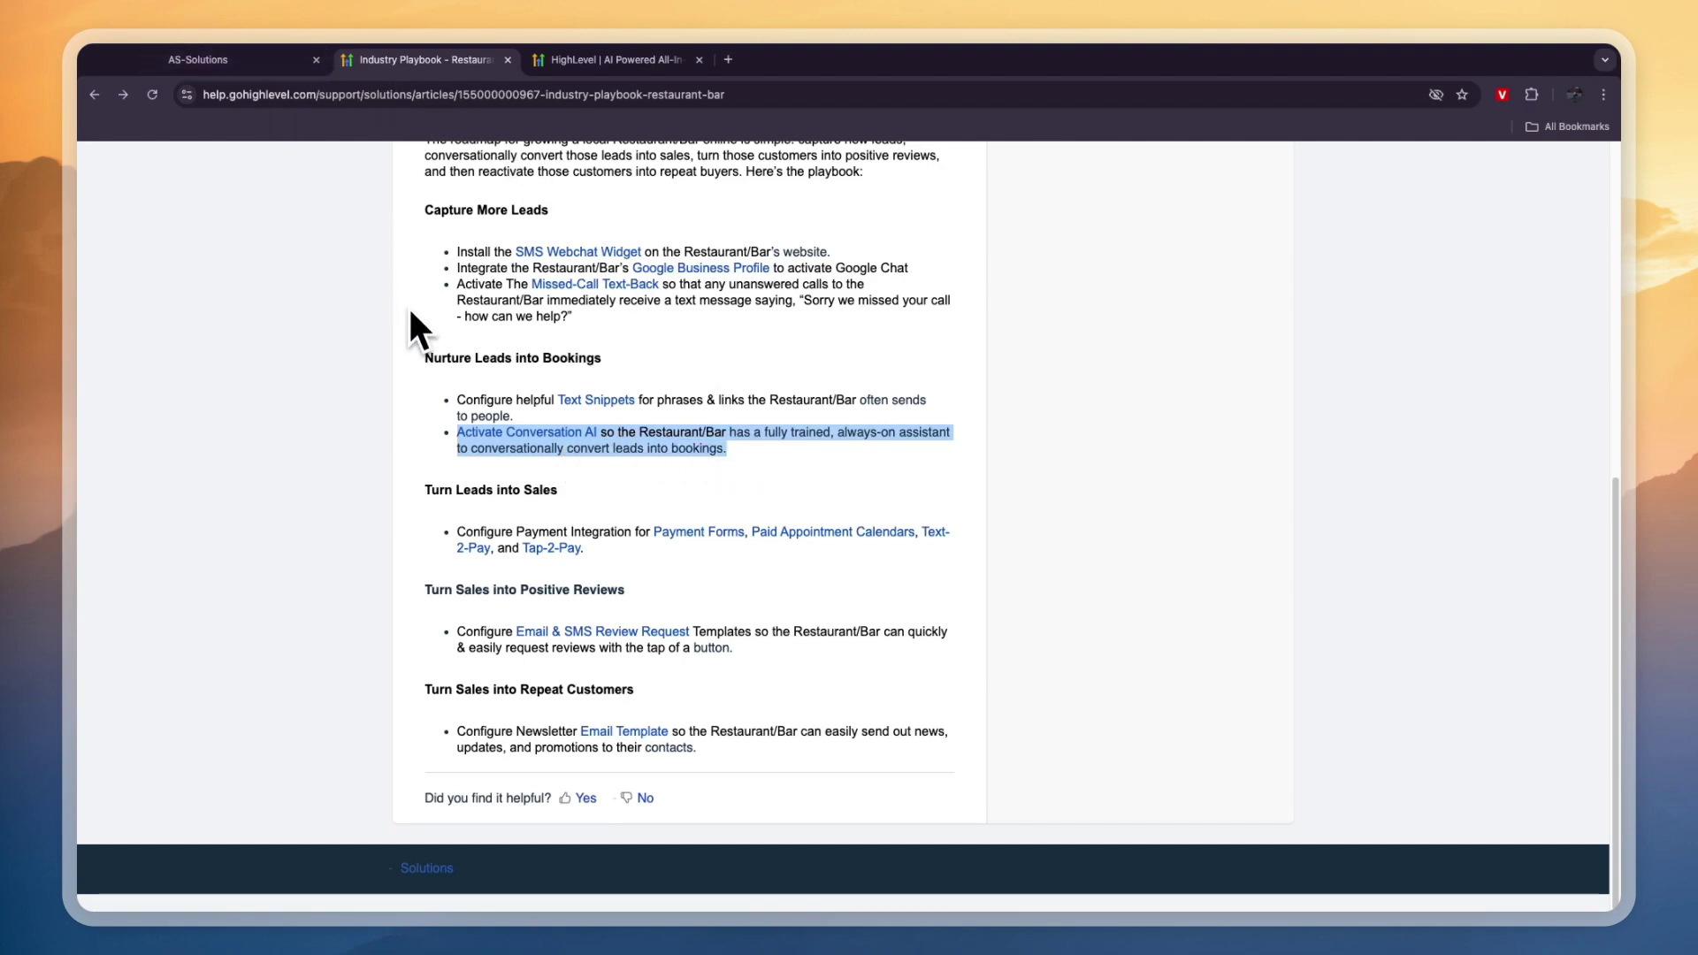
left_click(231, 71)
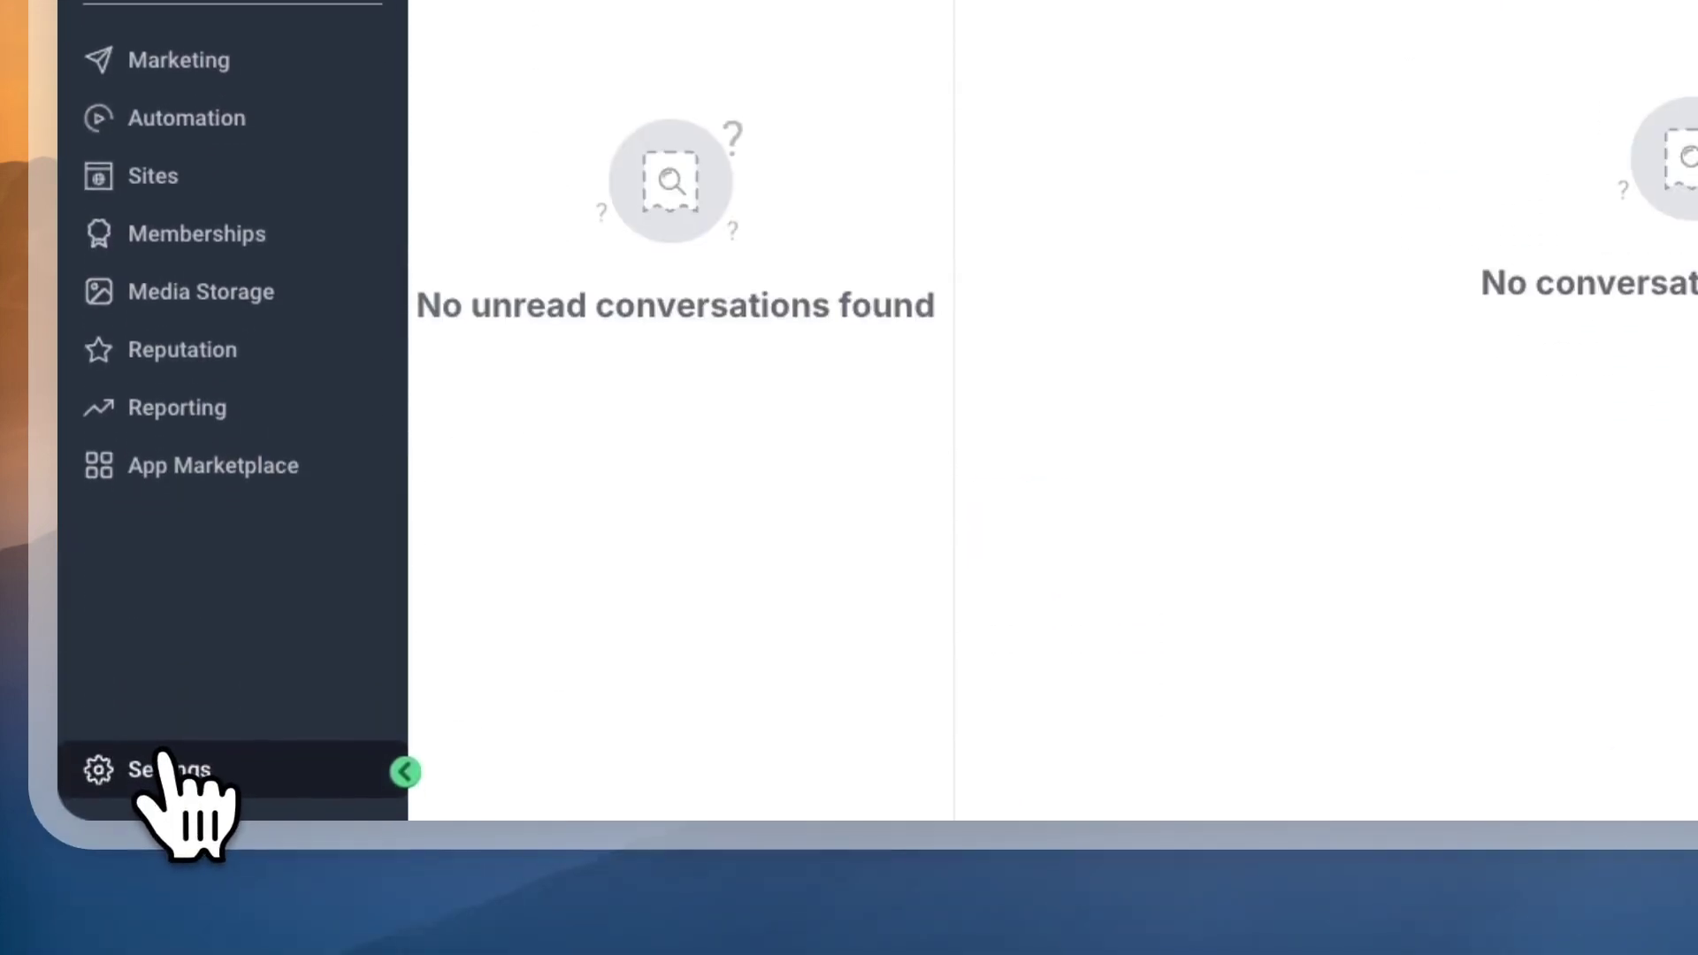
- Set Conversation AI to Auto Pilot with SMS, Live Chat and Chat Widget channels
left_click(164, 771)
left_click(203, 195)
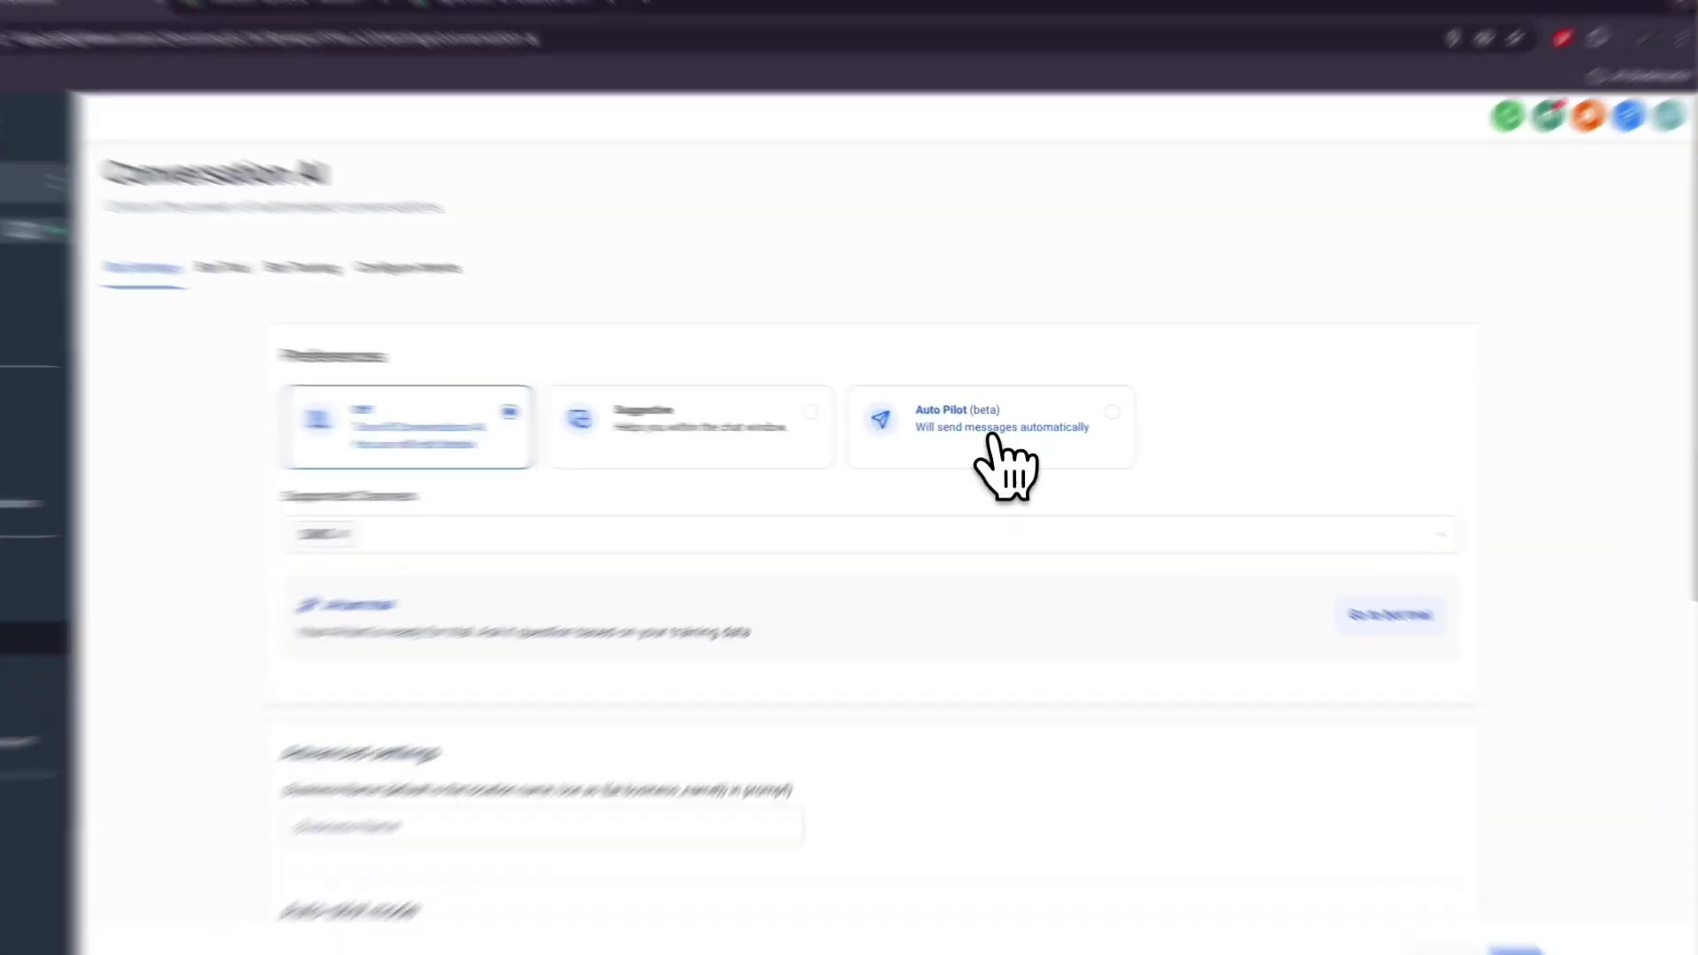
left_click(989, 436)
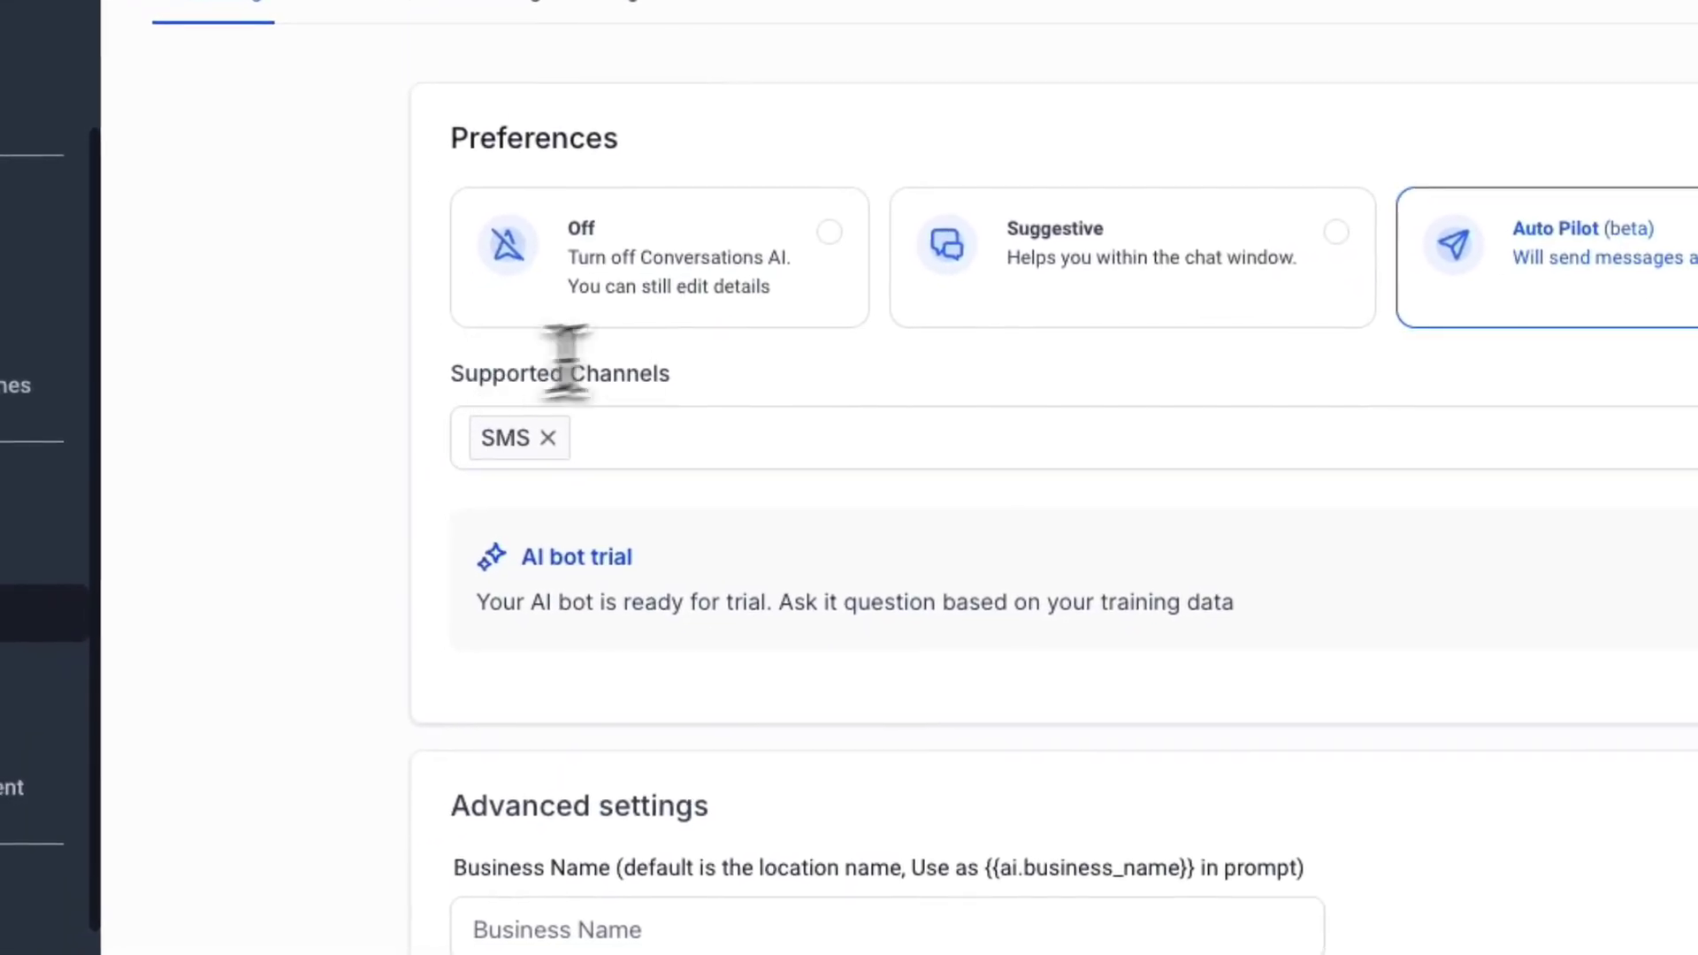
left_click(575, 435)
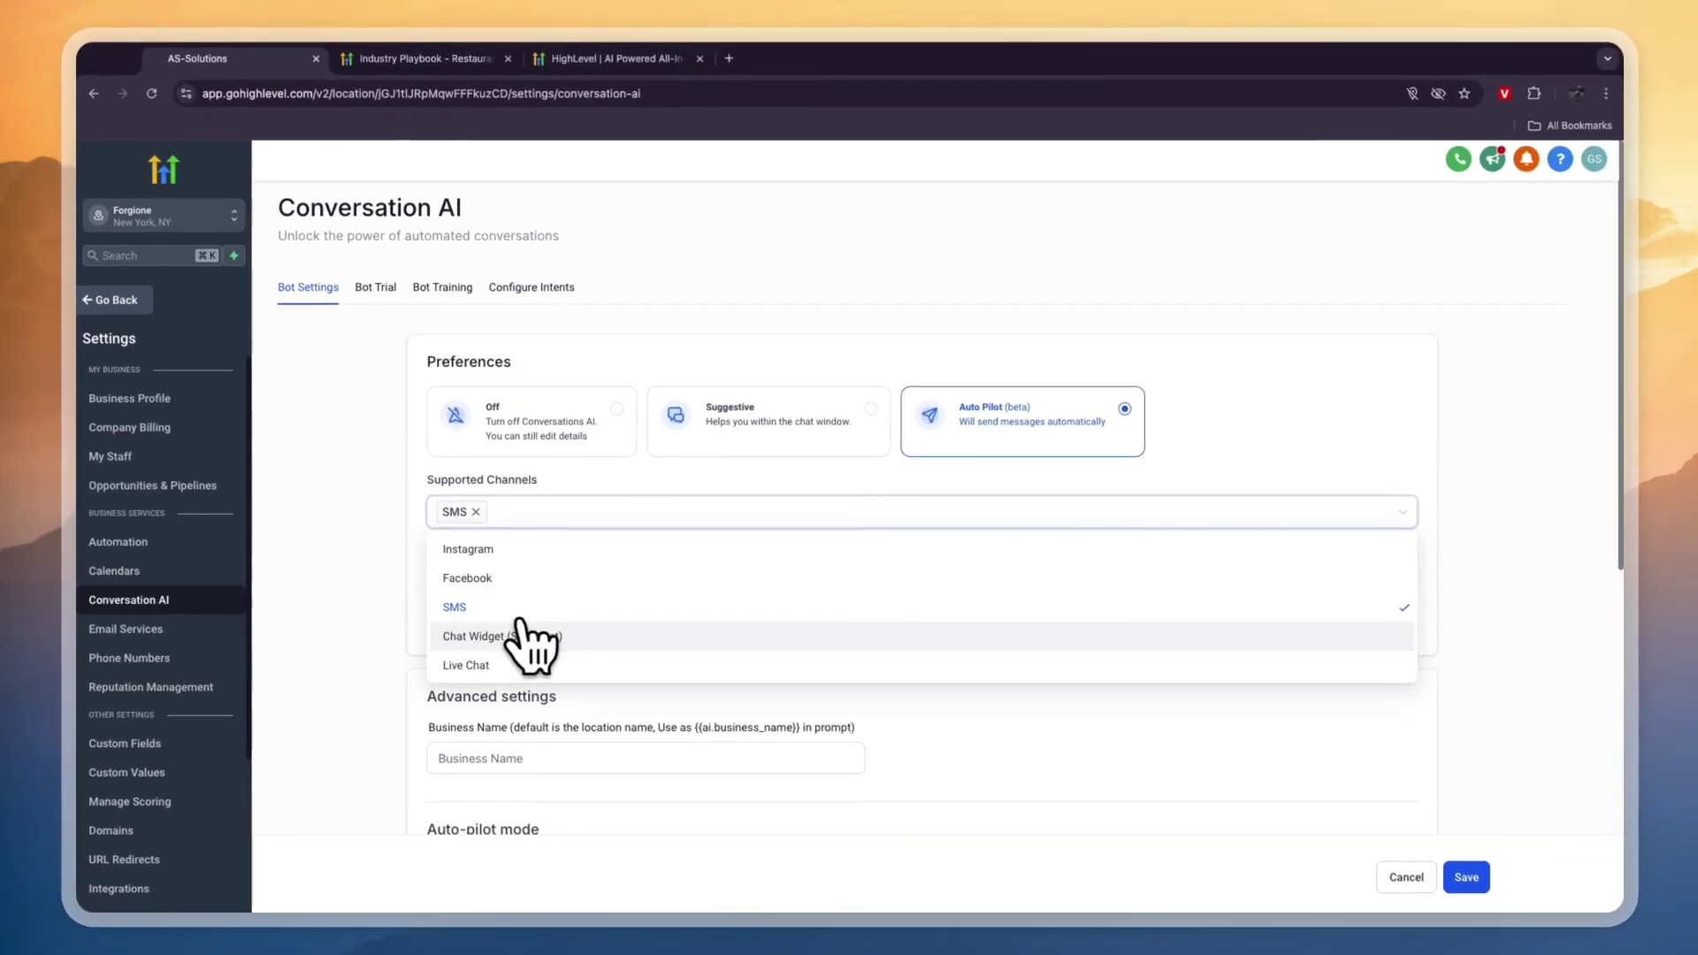
left_click(509, 665)
left_click(884, 455)
left_click(976, 194)
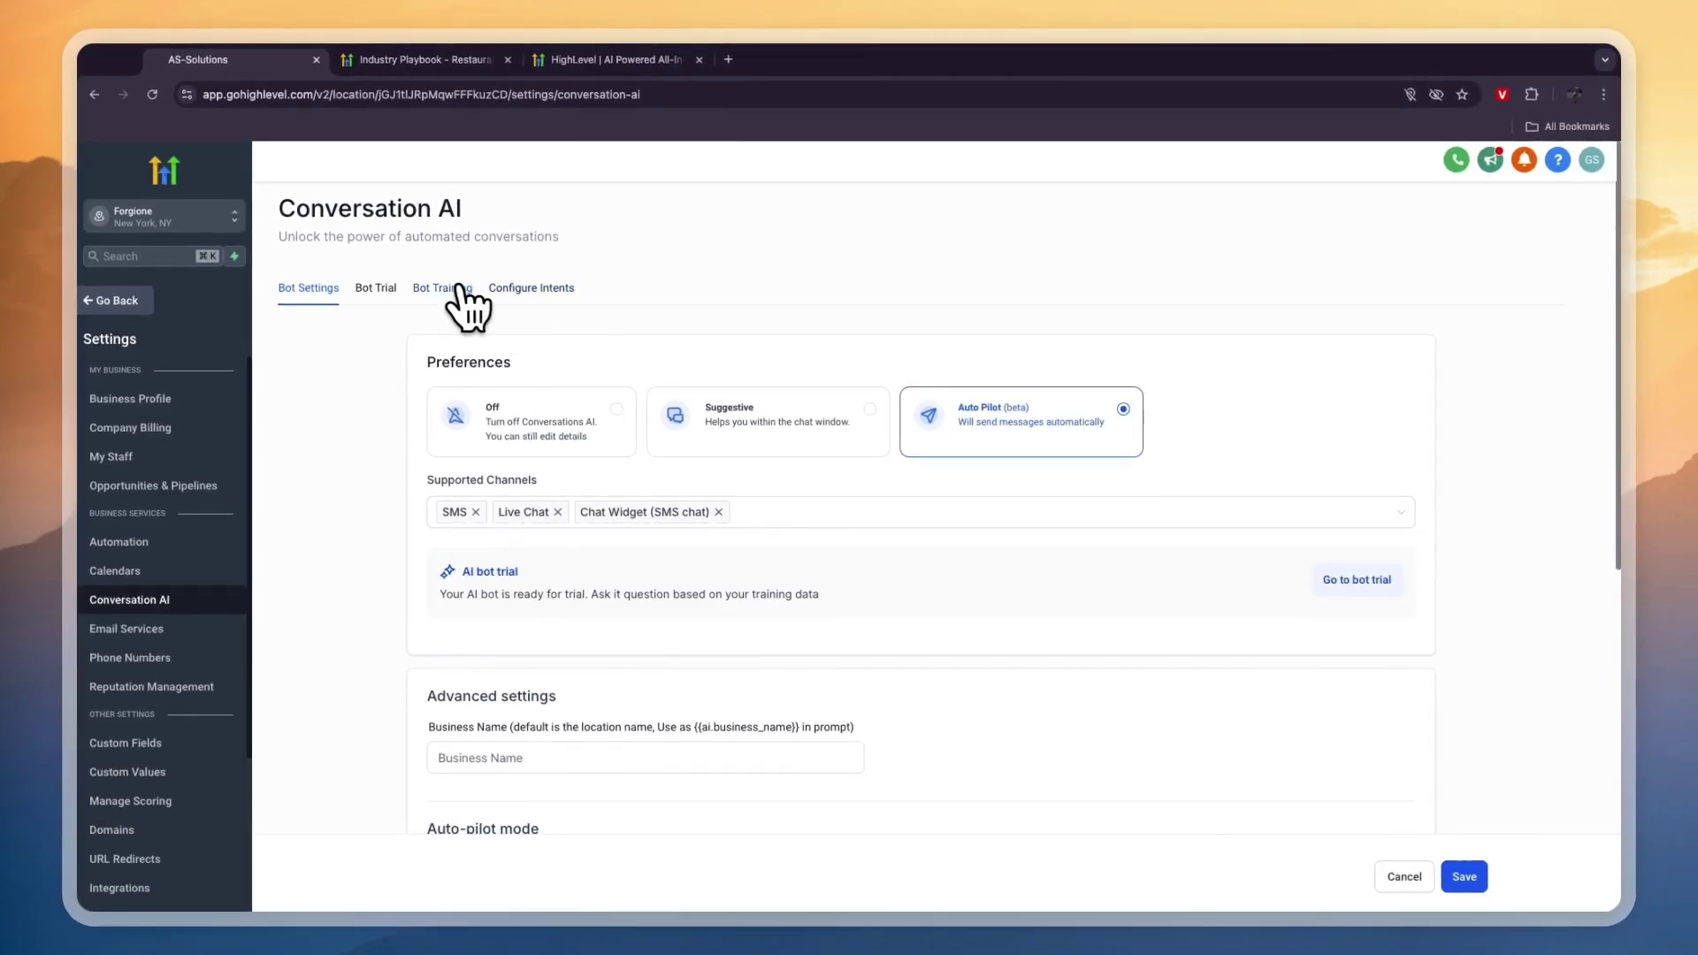
- Try the Appointment Booking intent with 'Don't book appointment' ticked, then switch it back off
left_click(453, 292)
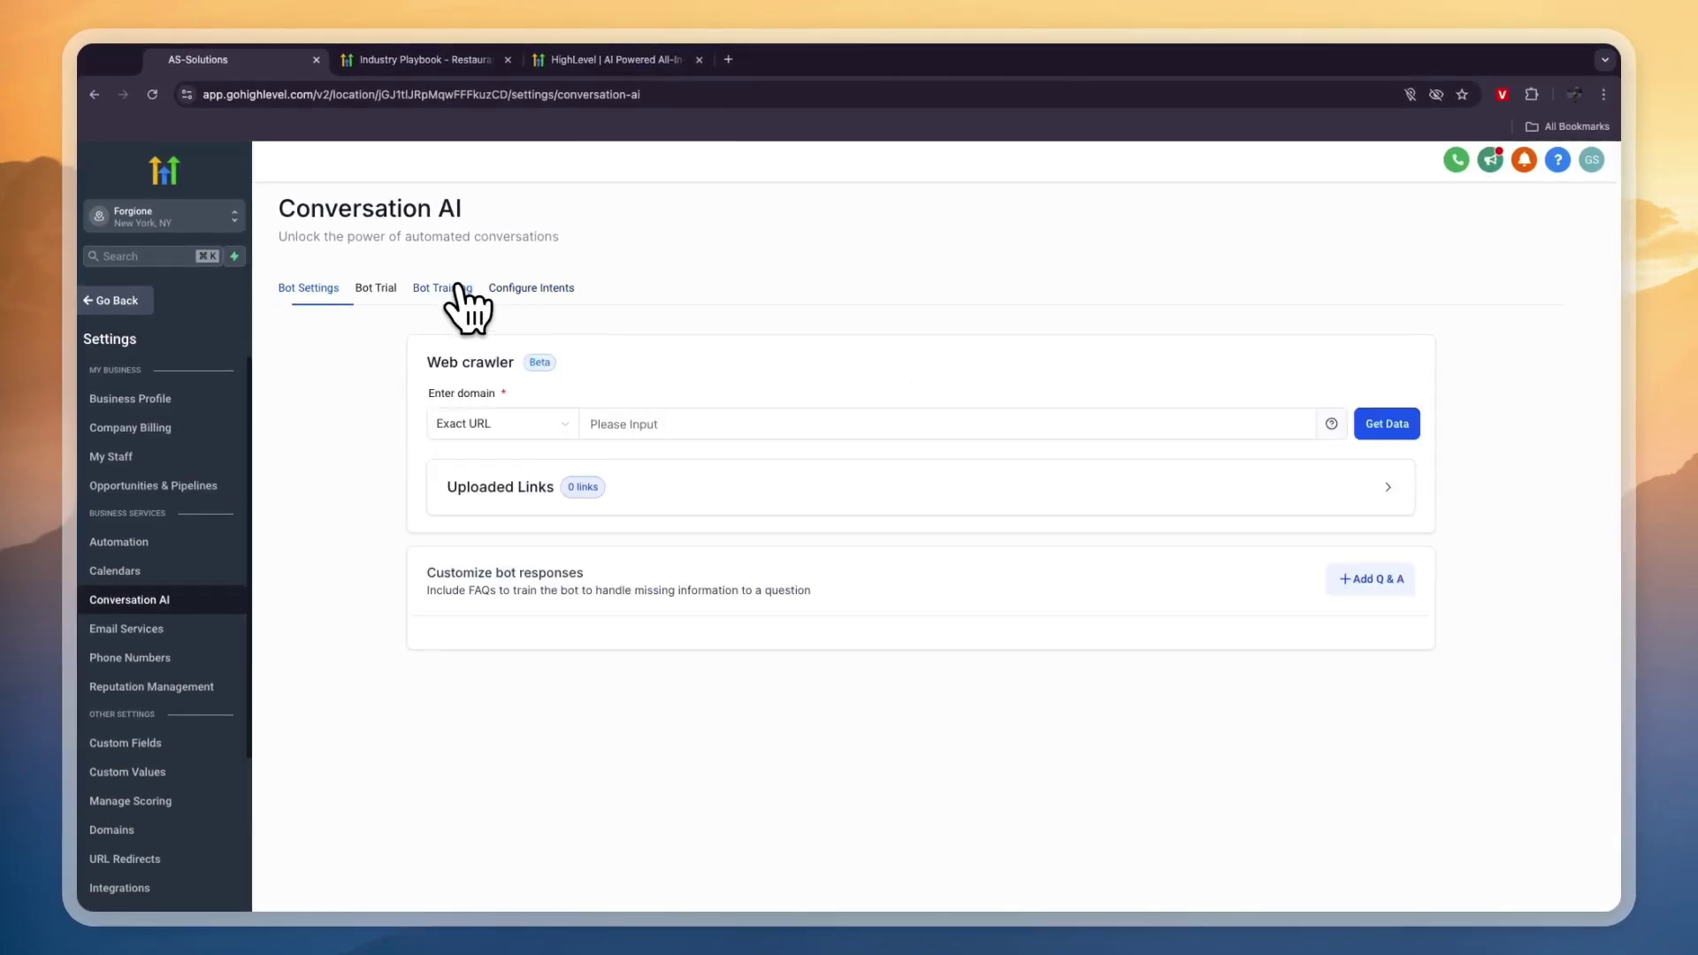
left_click(529, 290)
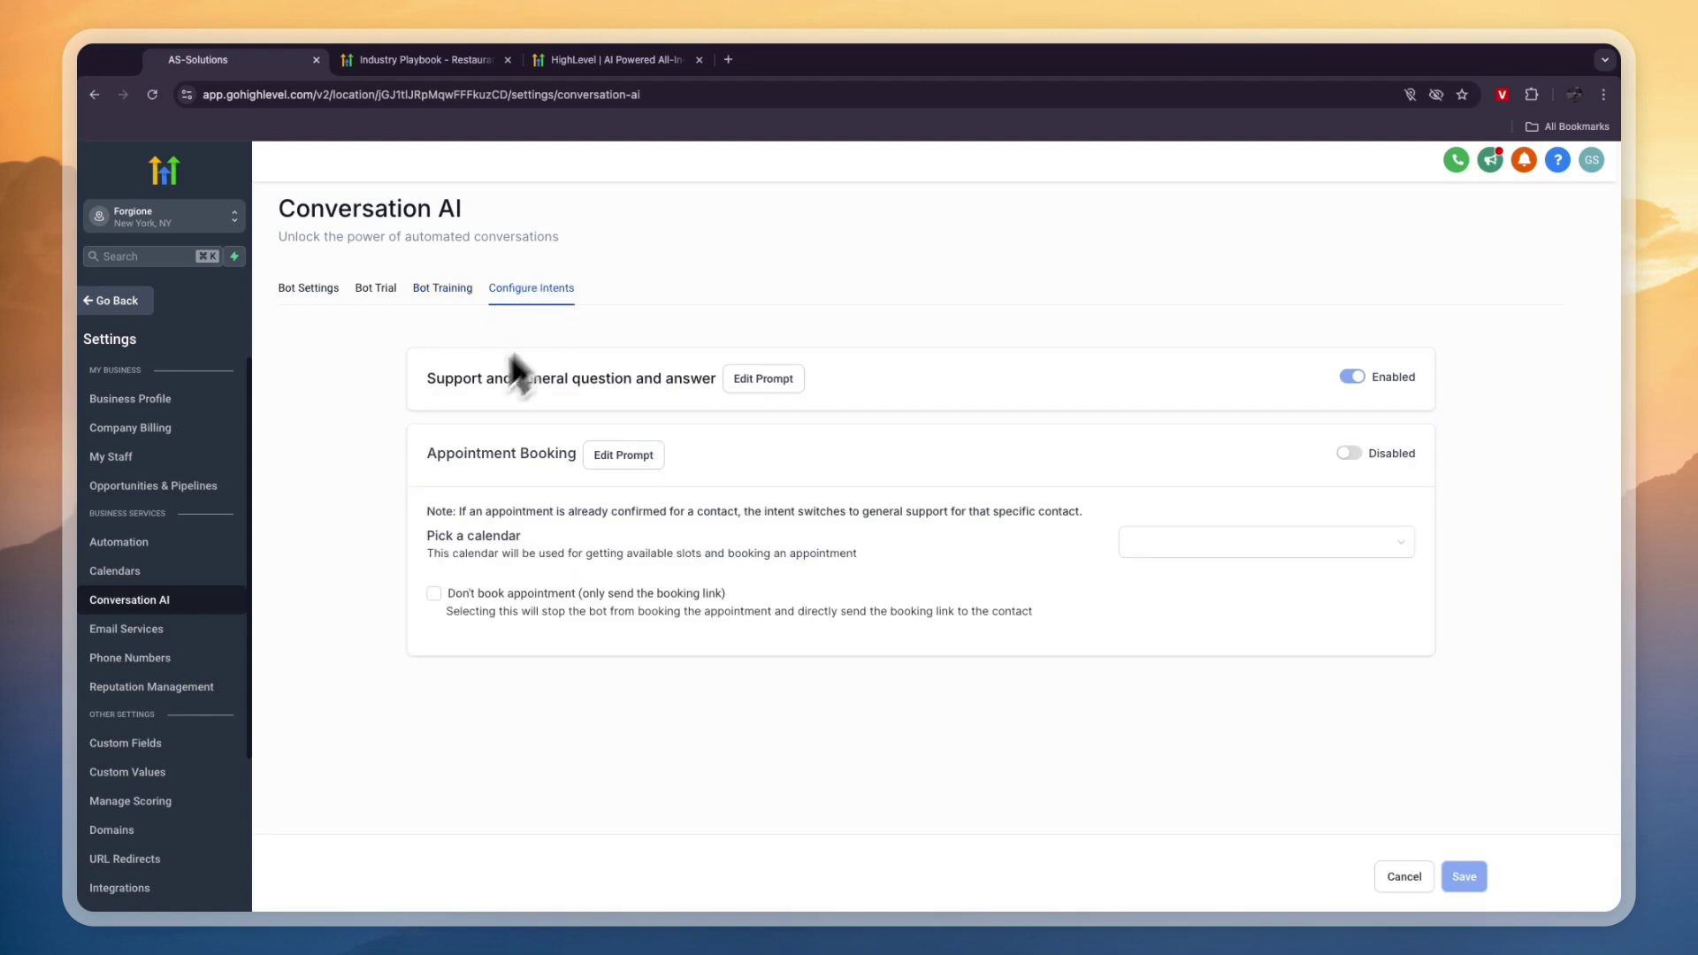
left_click(1350, 453)
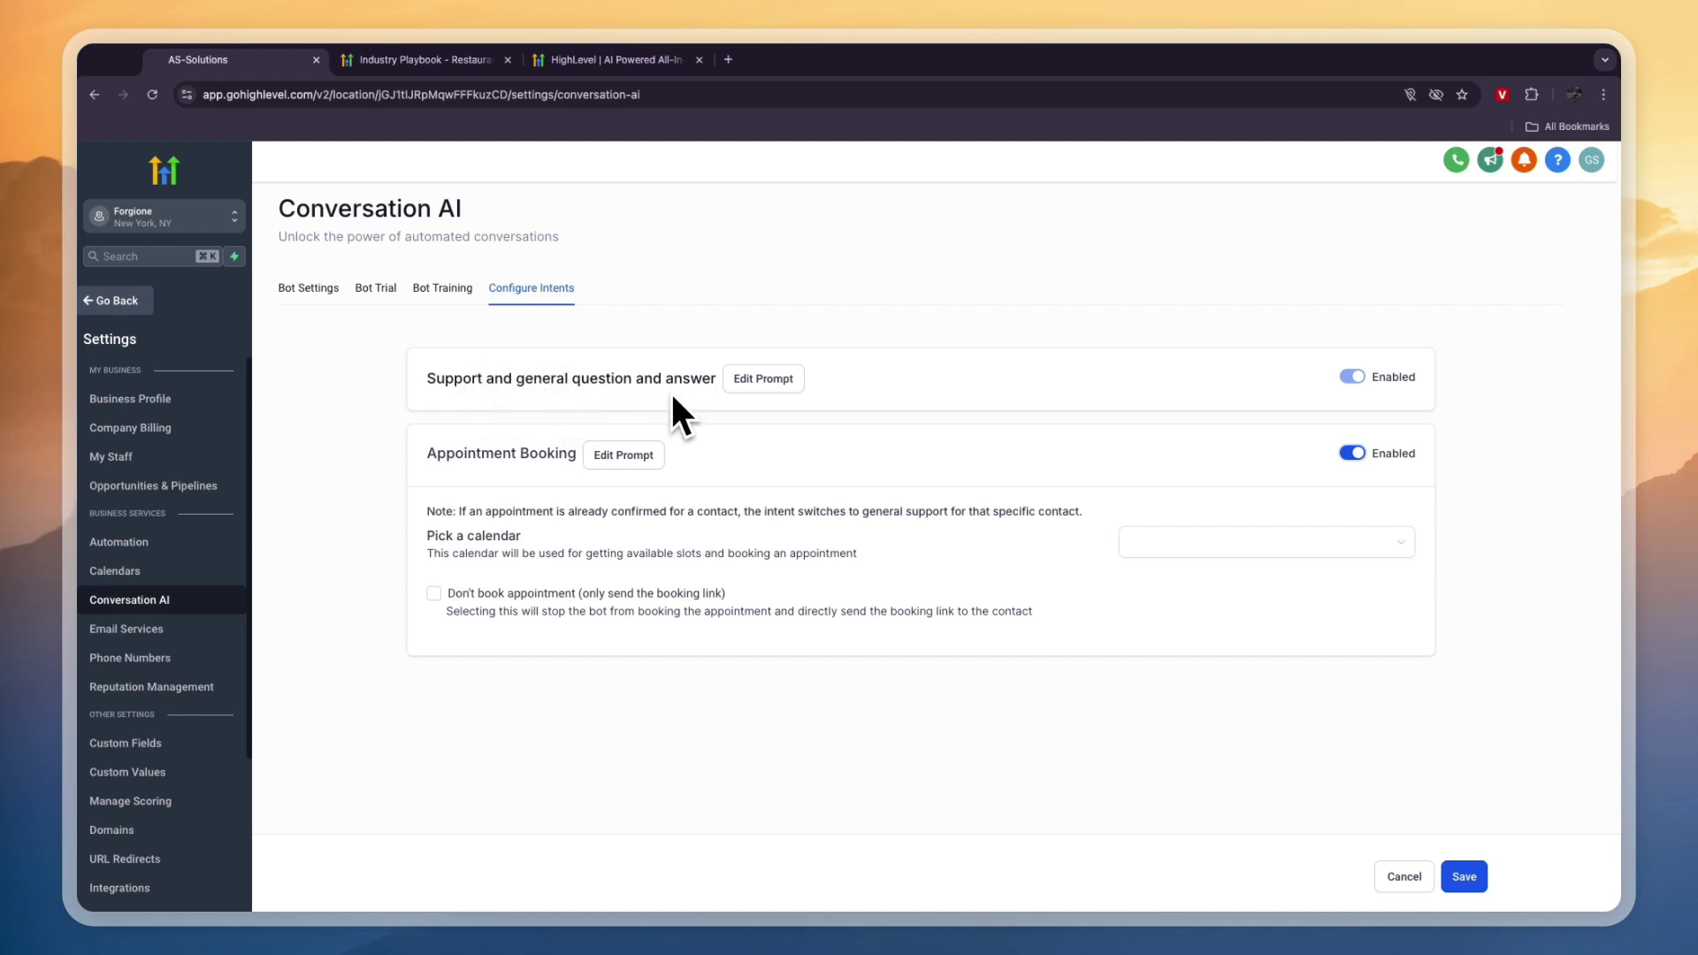
left_click(1150, 548)
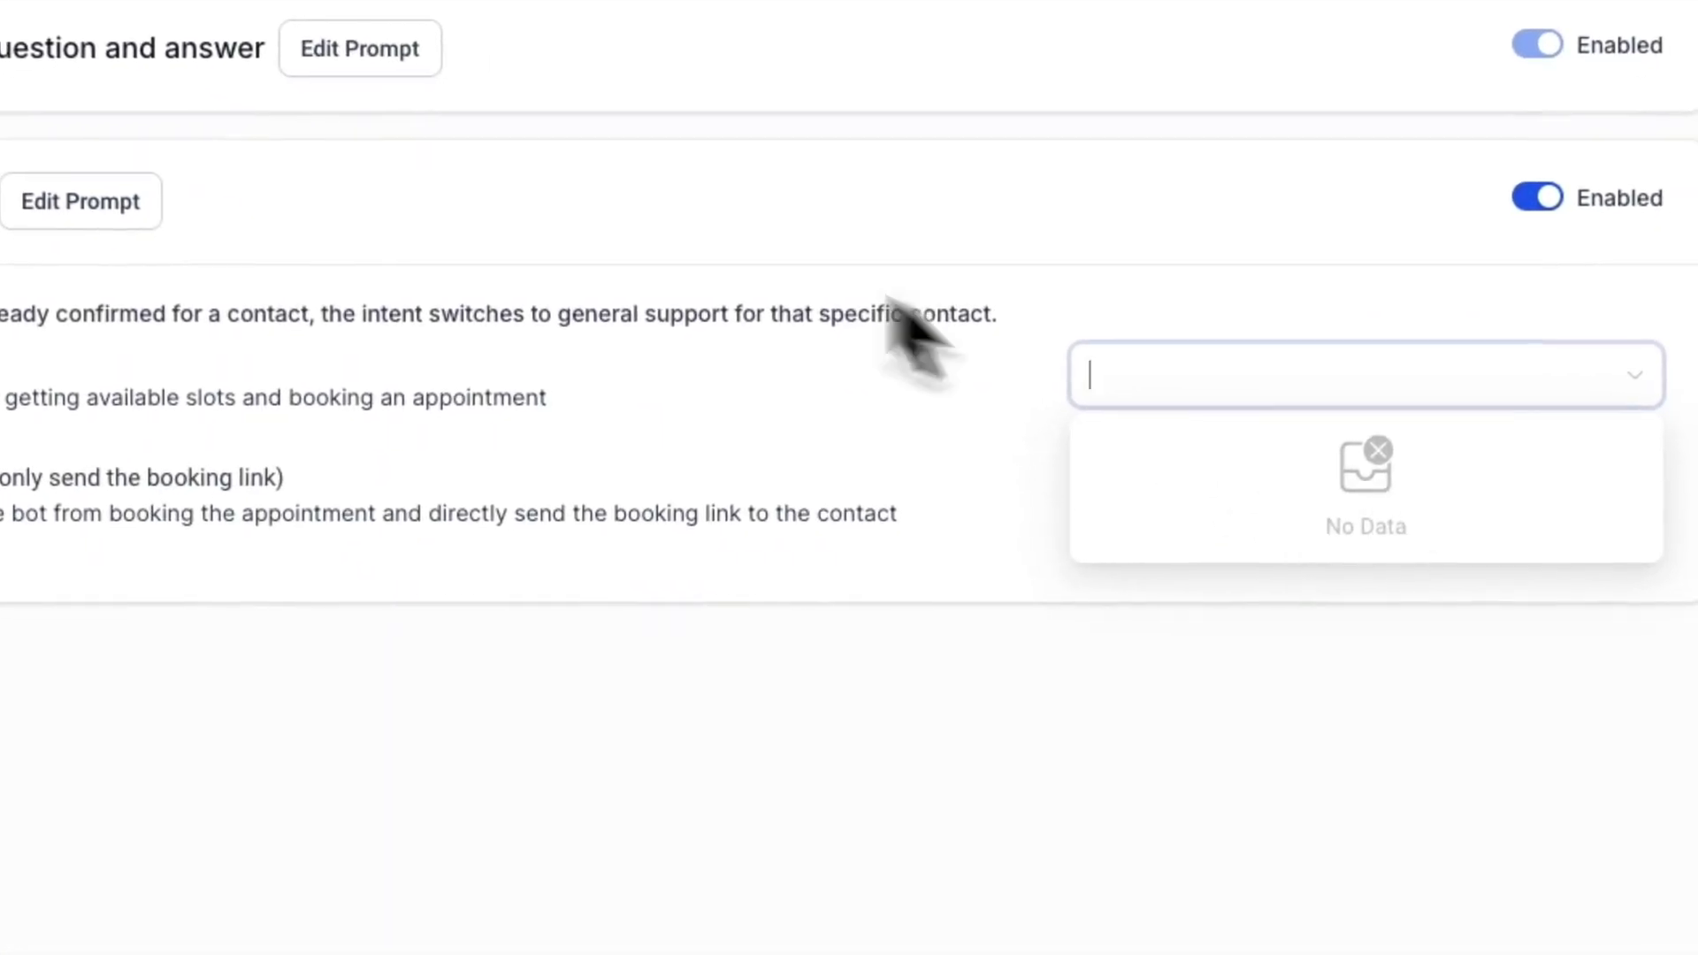
left_click(148, 436)
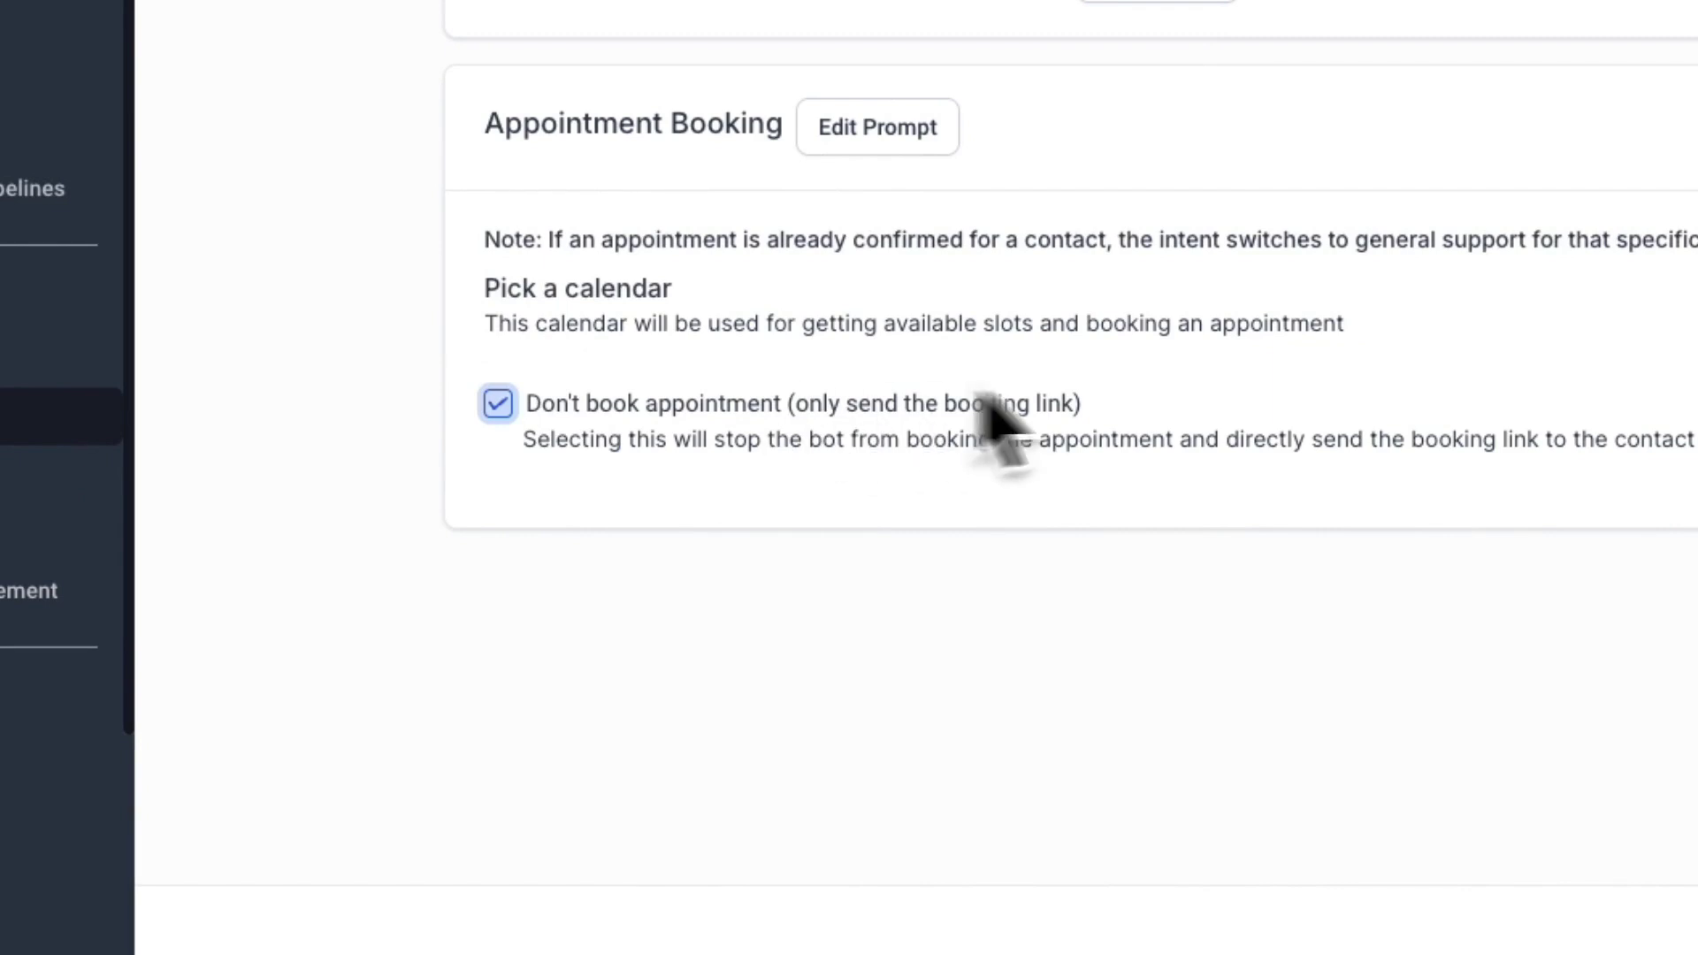
left_click(1207, 324)
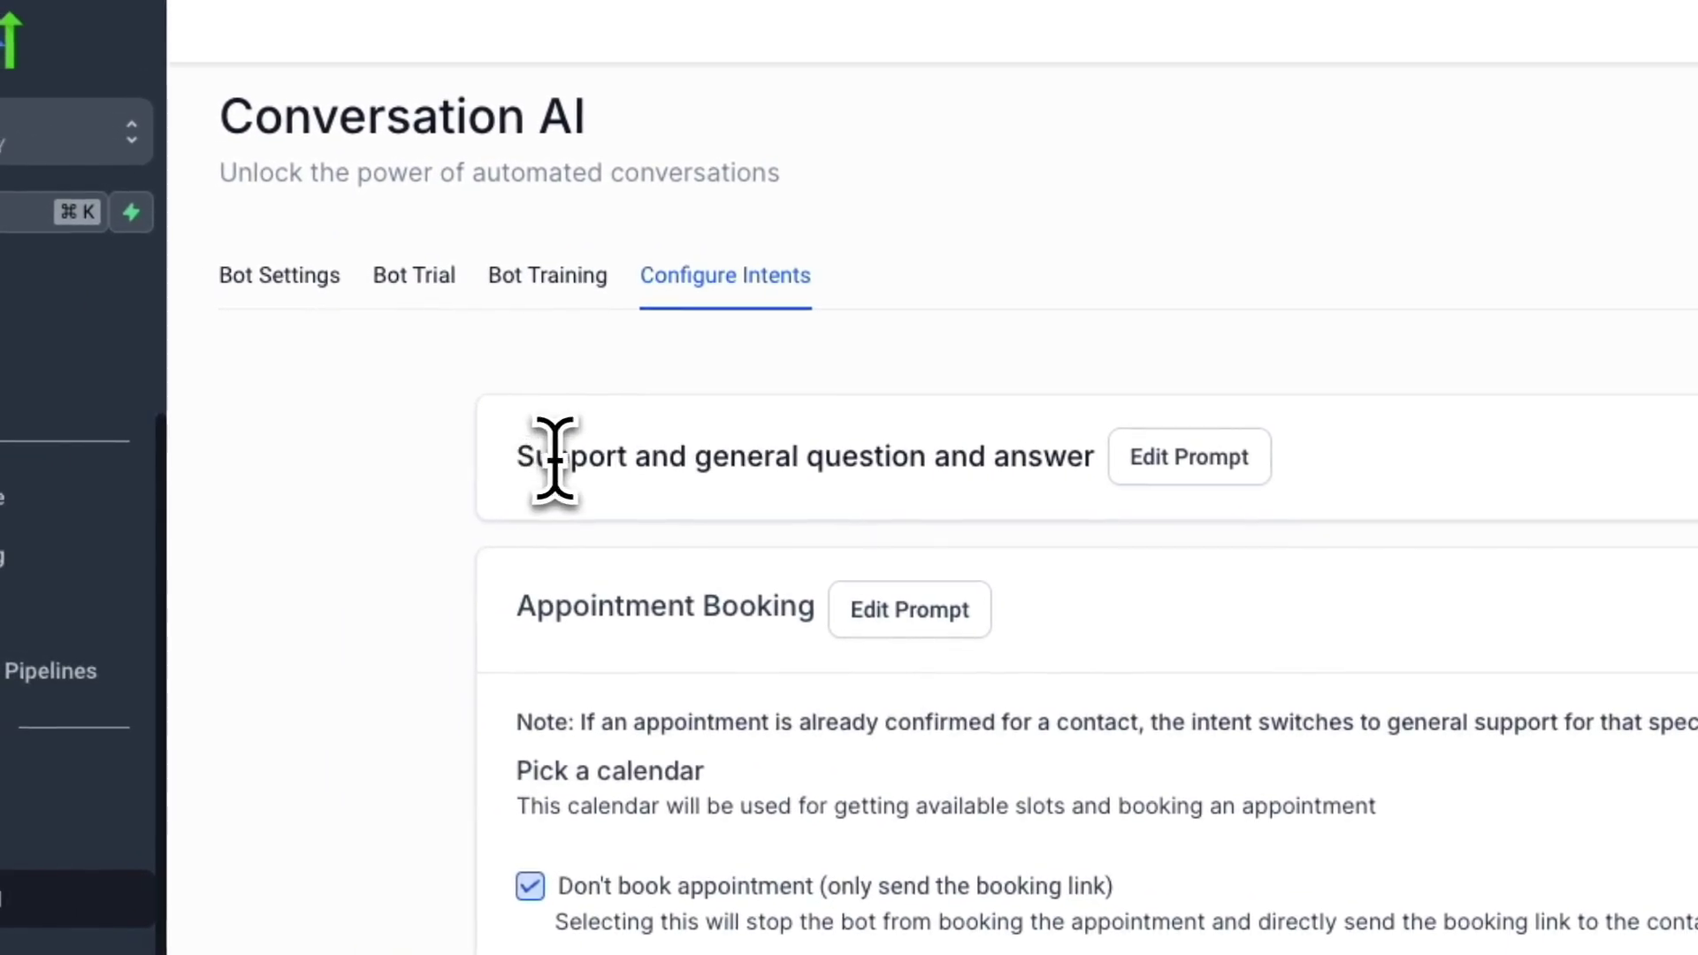
left_click(547, 276)
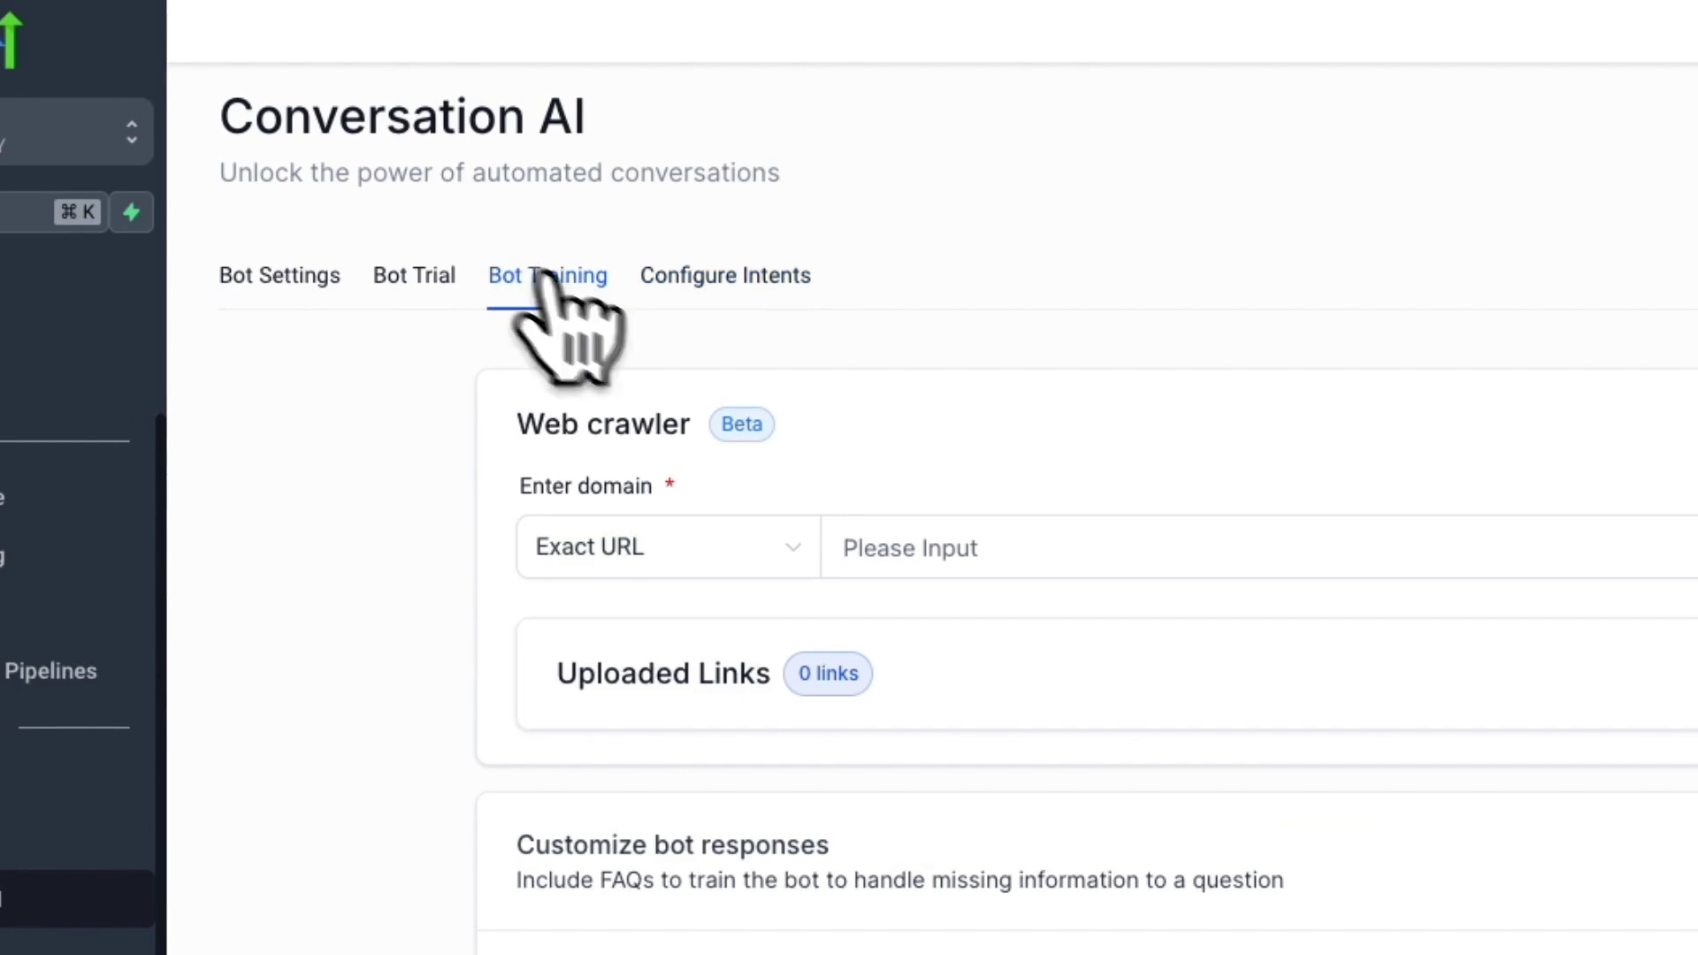
- Train the bot on the pasted restaurant website URL and expand its uploaded links
left_click(967, 546)
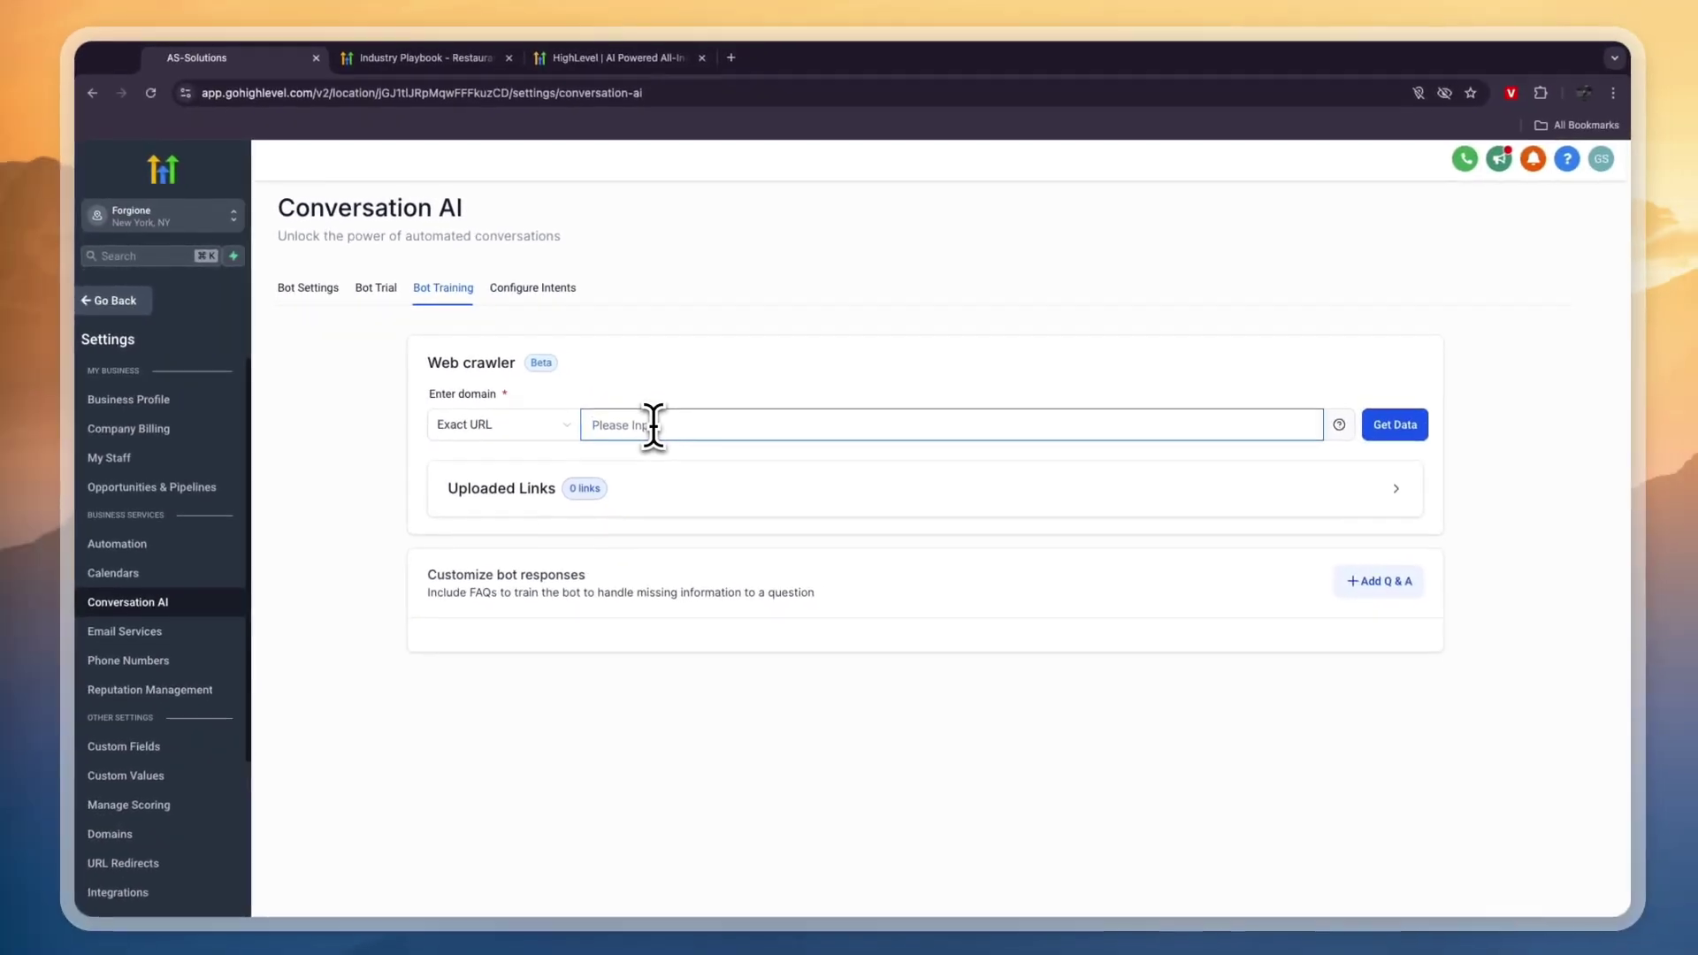
type("https://www.marcforgione.com/")
left_click(1391, 428)
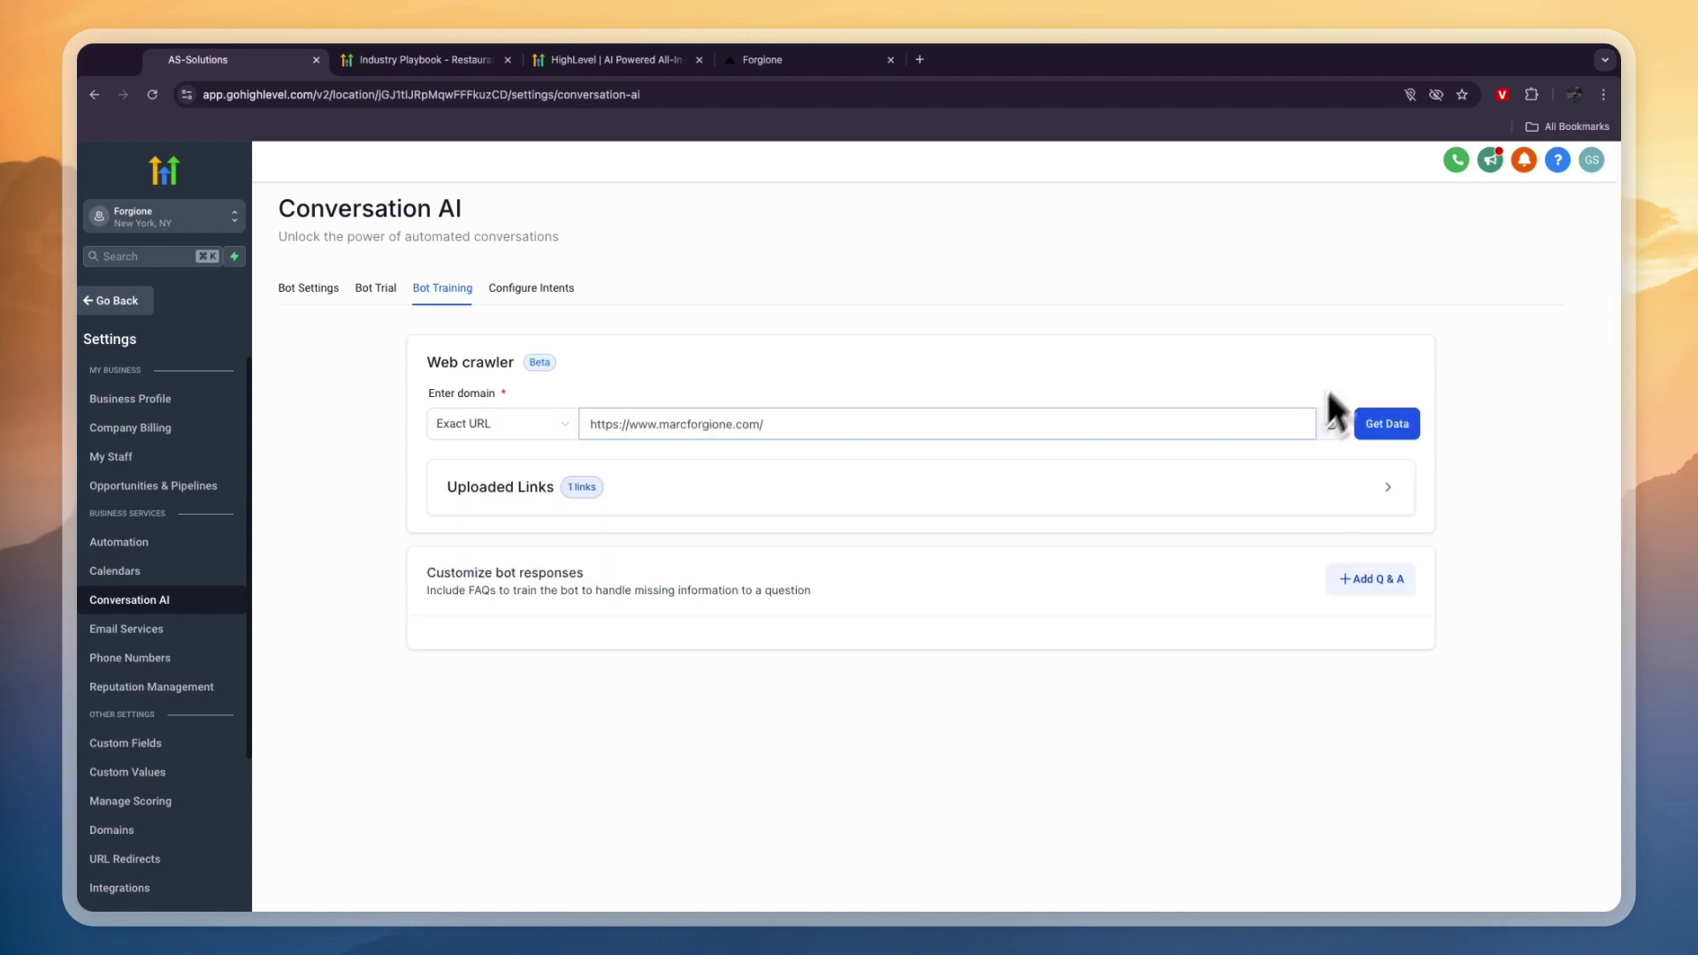
left_click(1320, 496)
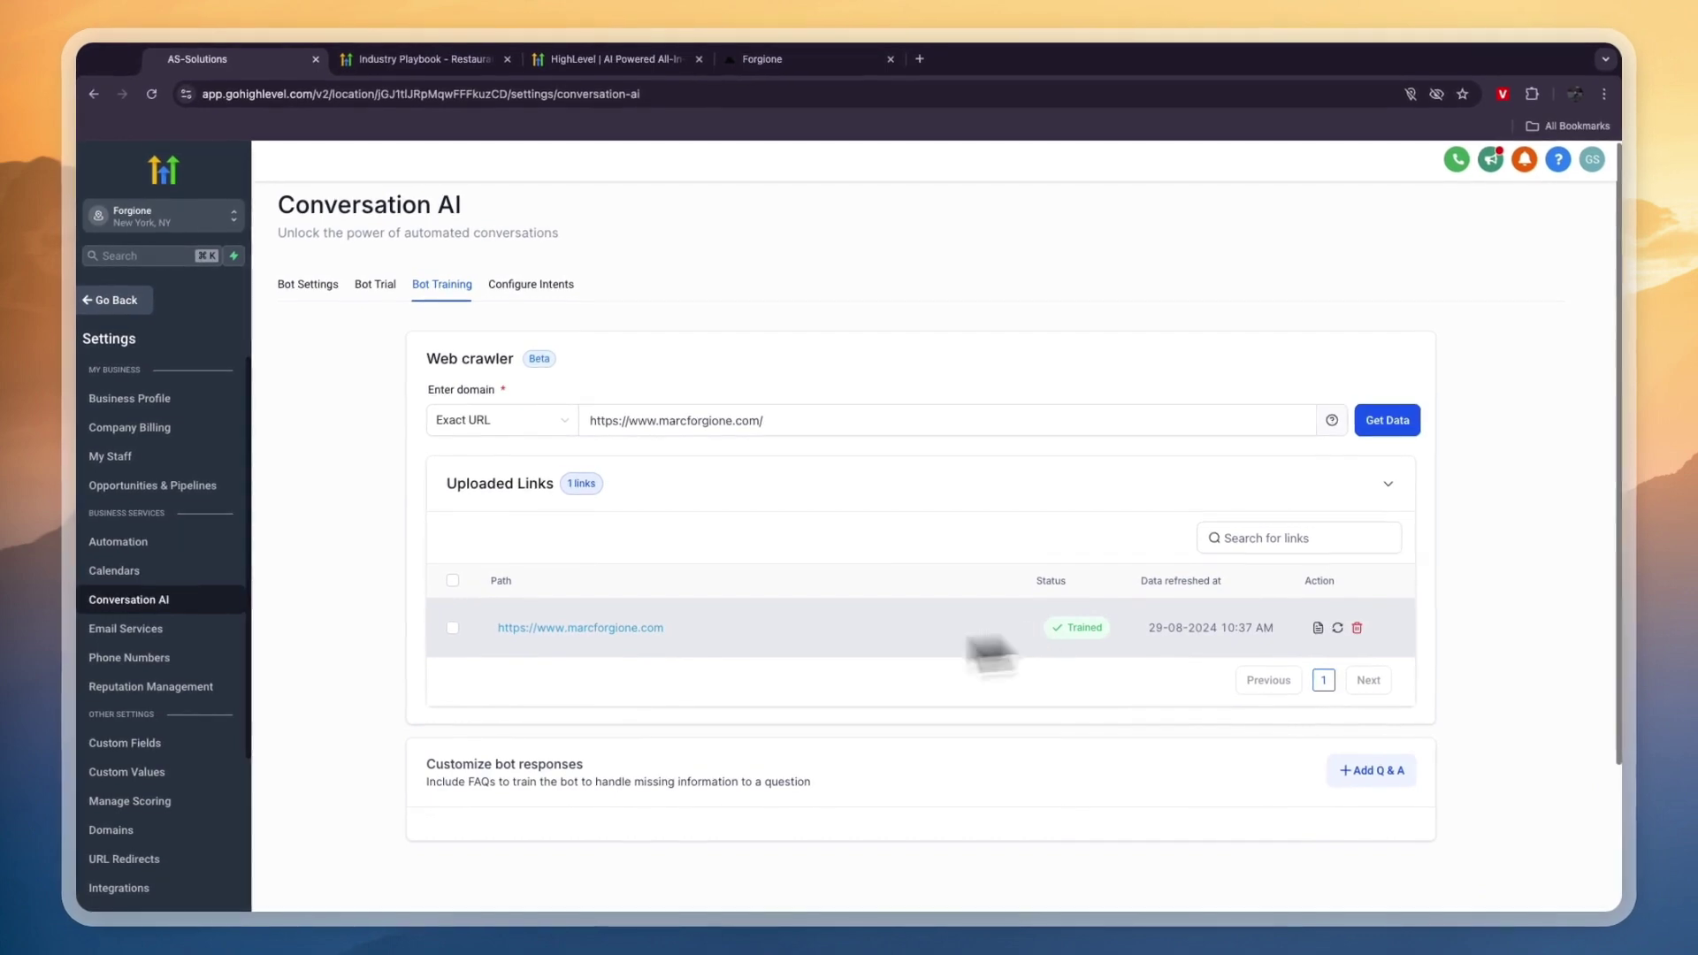
scroll(487, 758, "down", 3)
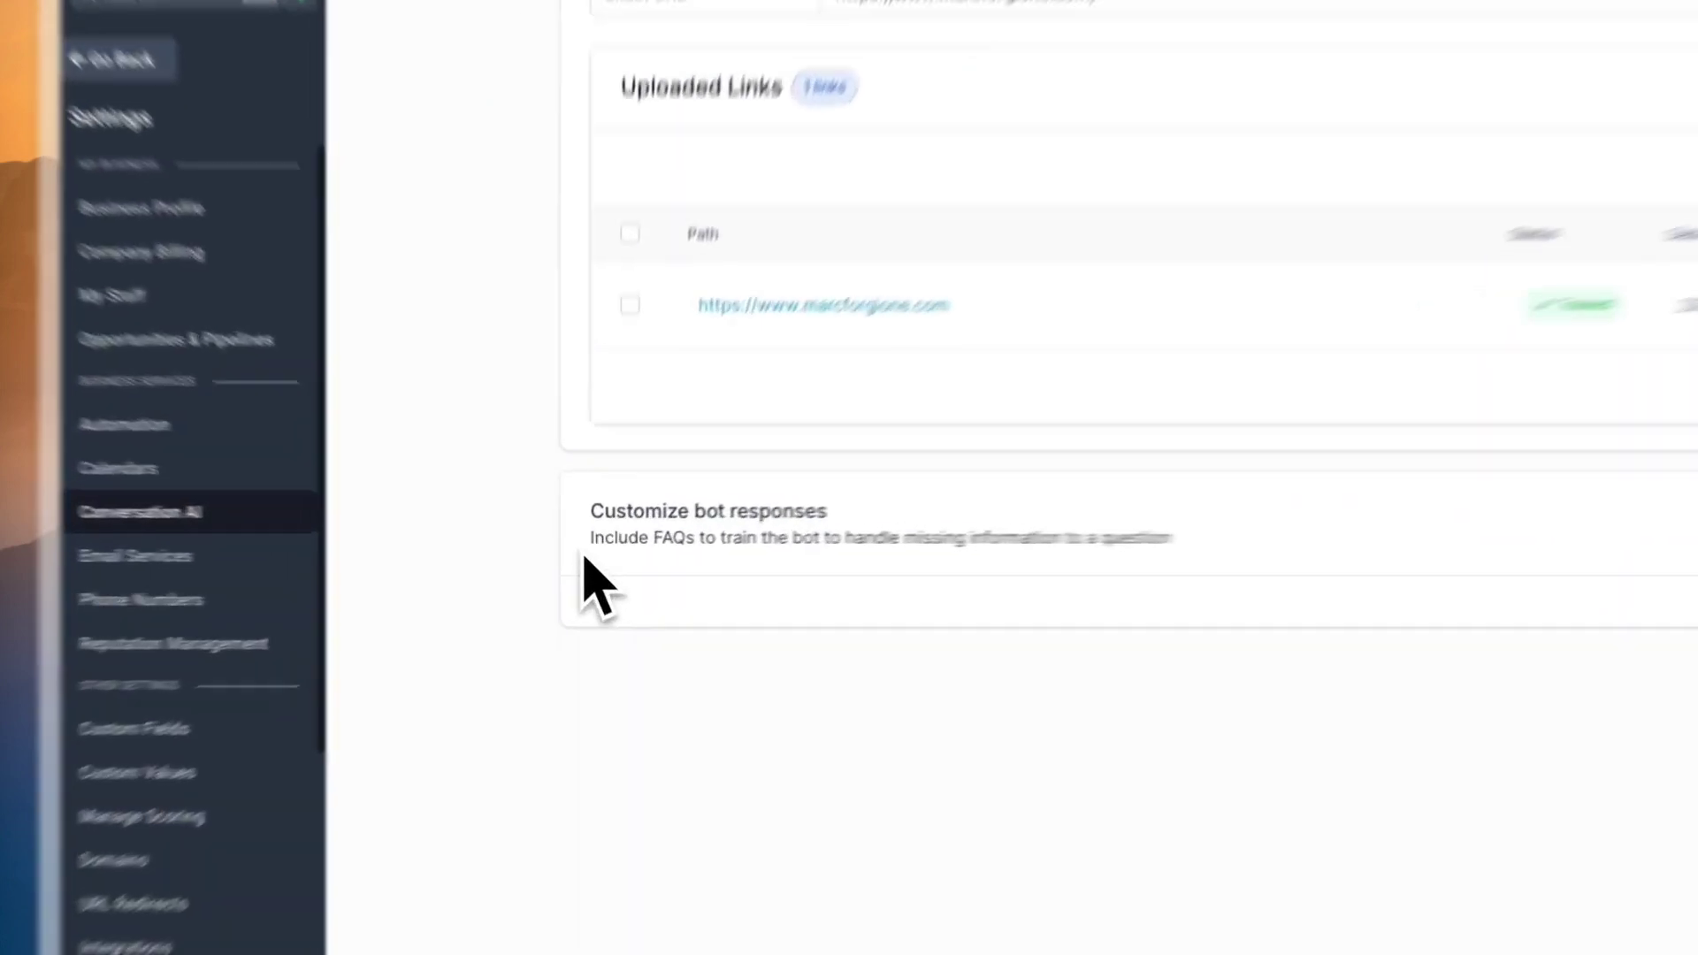
left_click_drag(427, 619, 496, 618)
left_click_drag(898, 459, 1548, 478)
- Add and save an 'opening hours' FAQ answering 18-22
left_click(1256, 451)
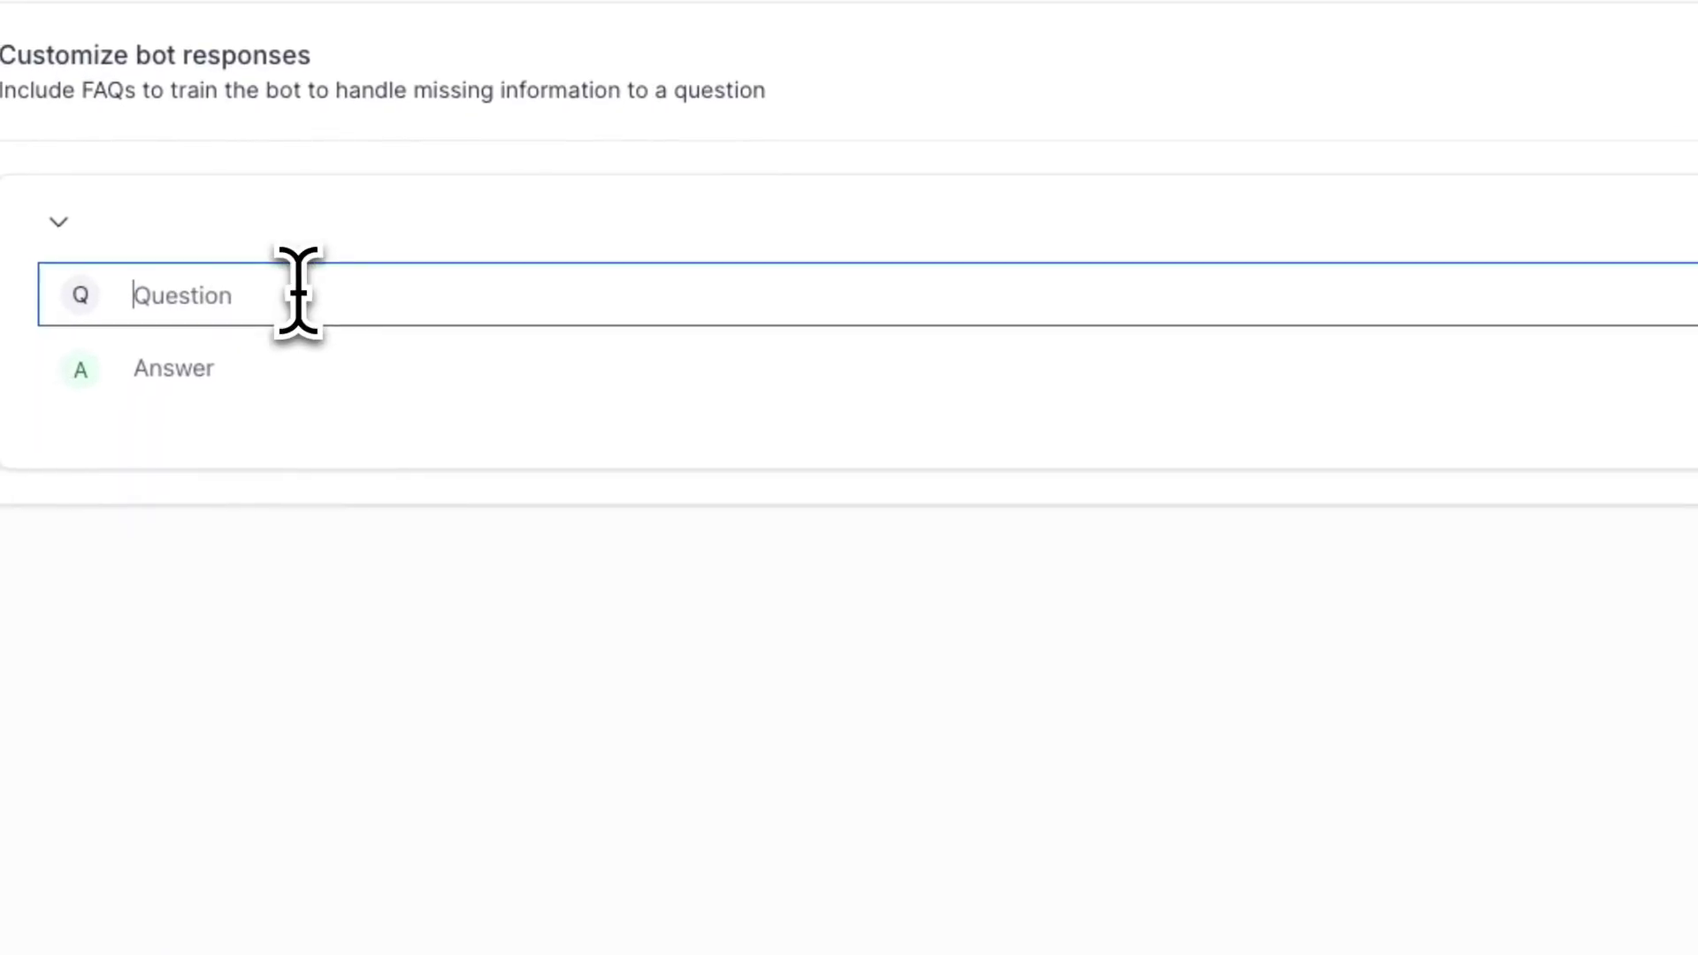
type("opening ")
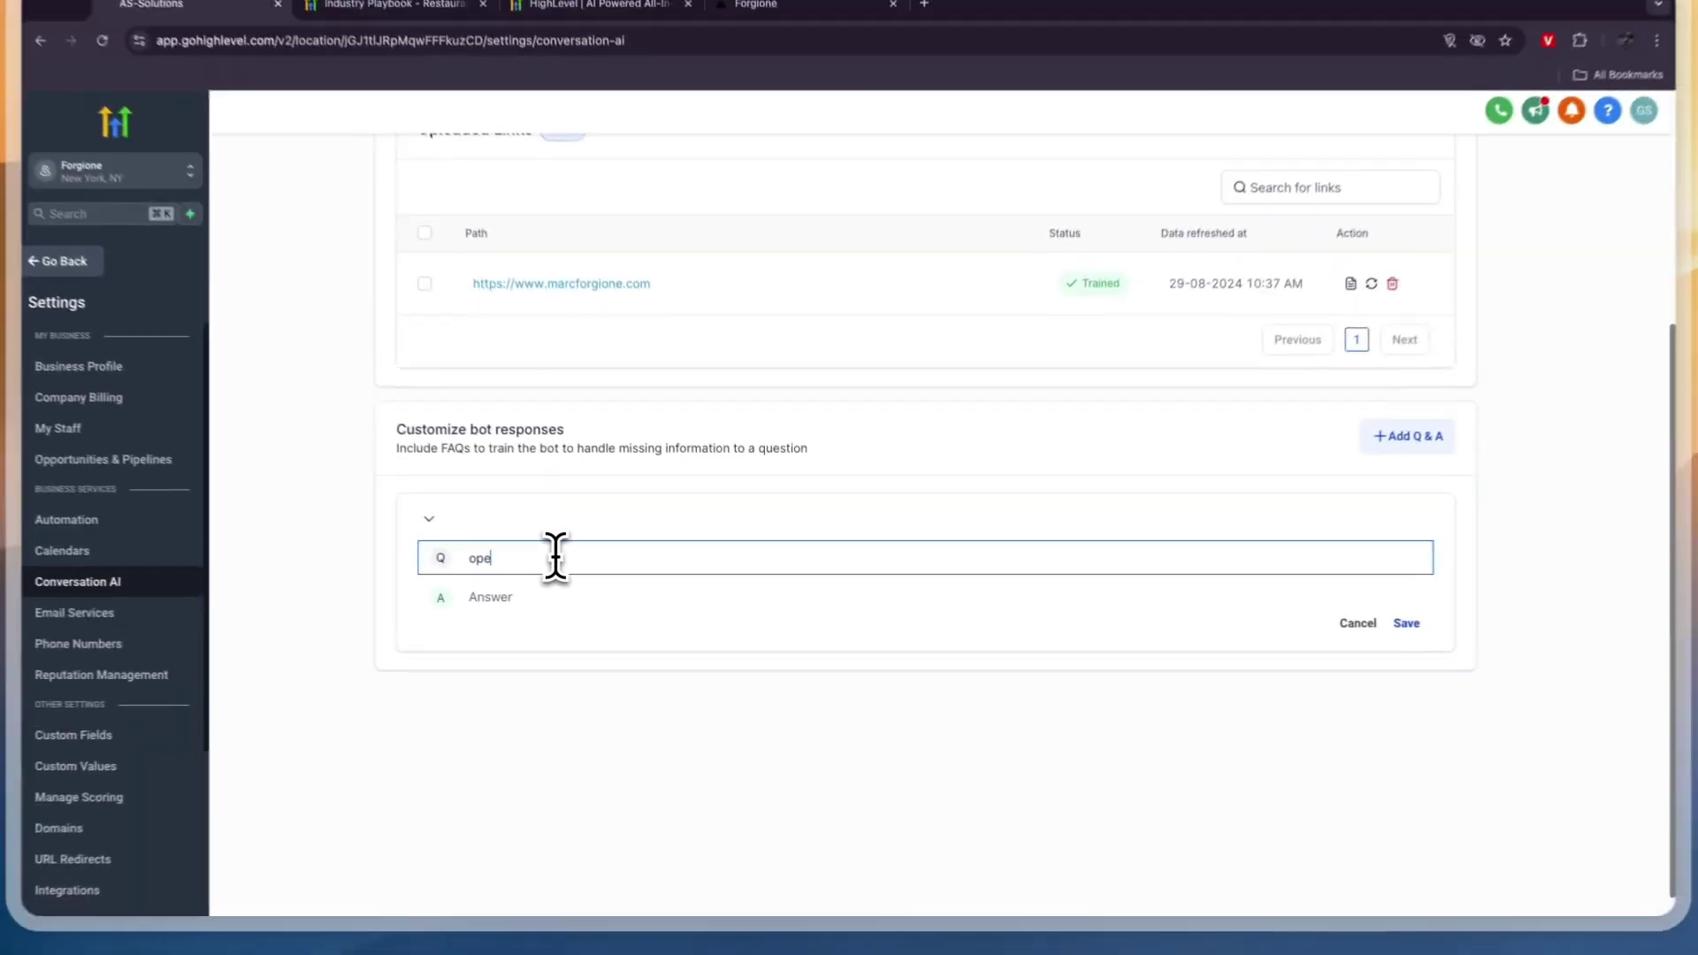
type("hours")
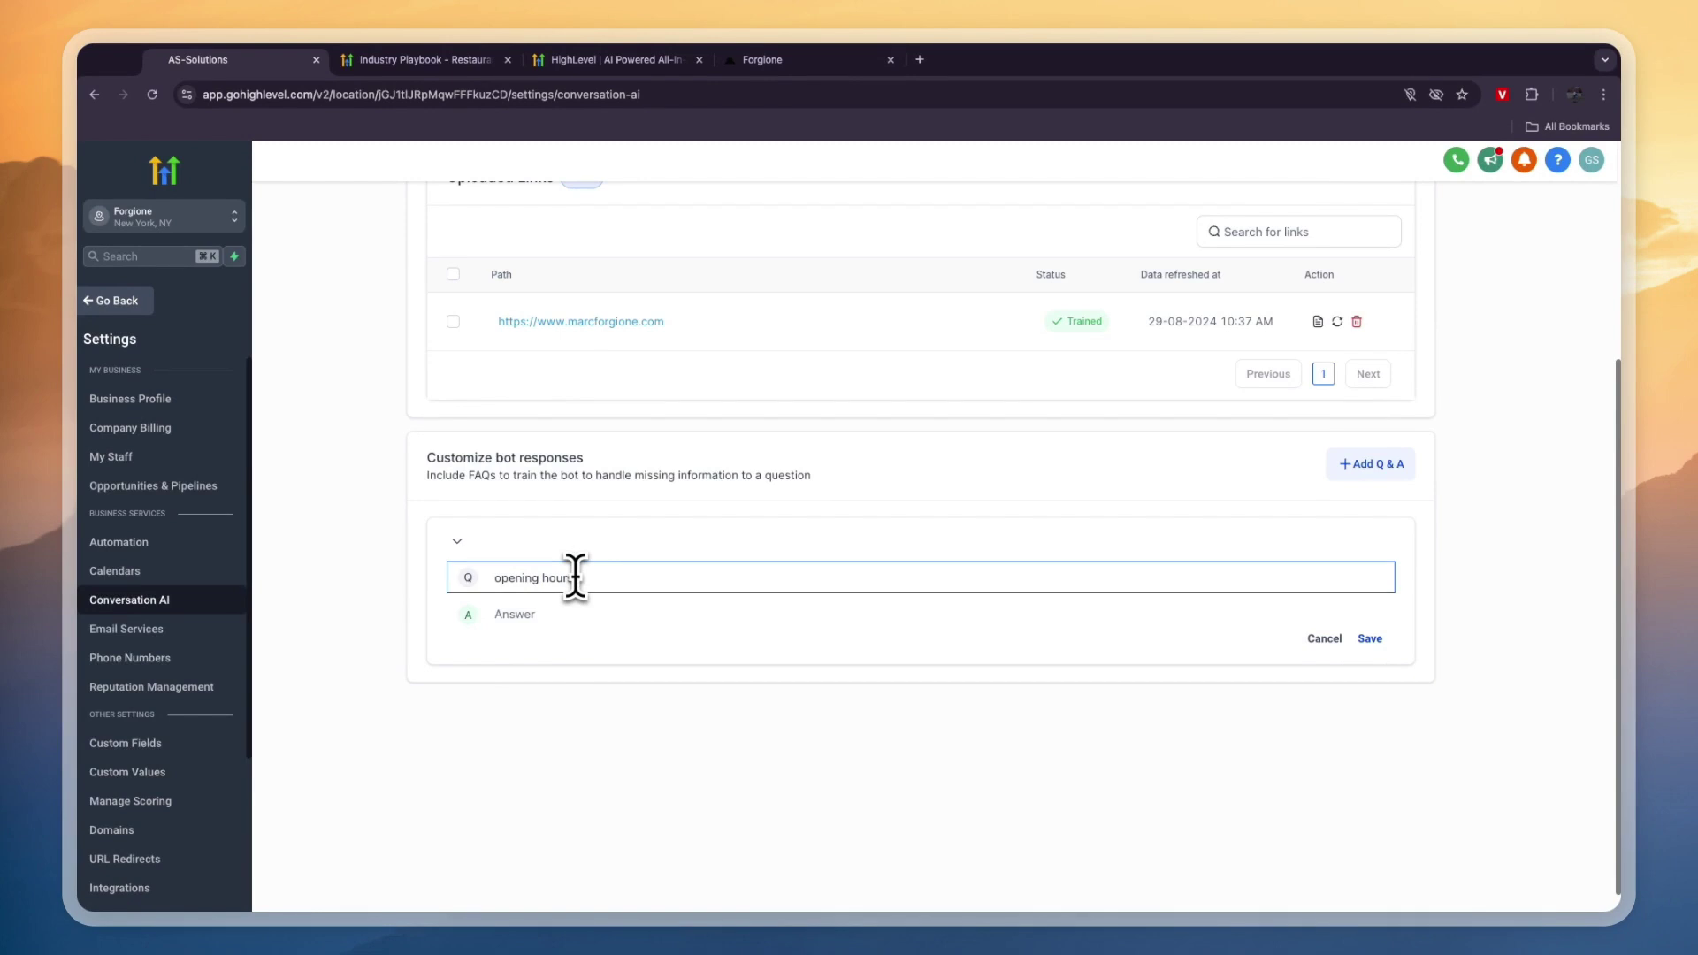
left_click(562, 612)
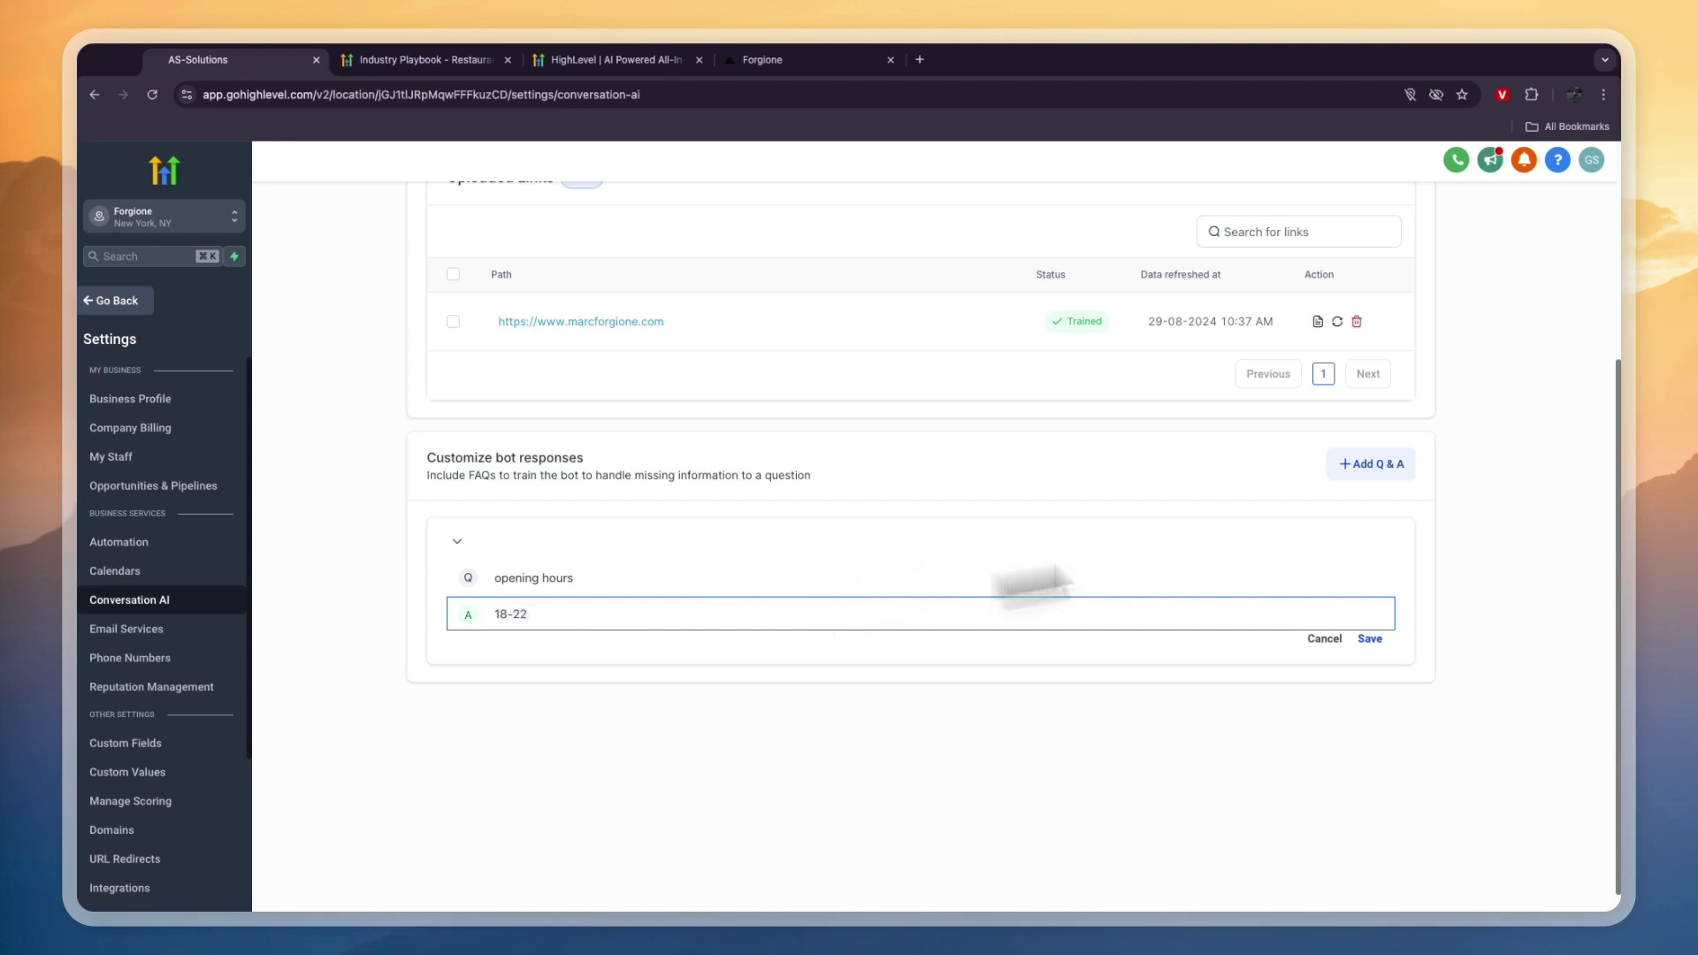
left_click(1370, 639)
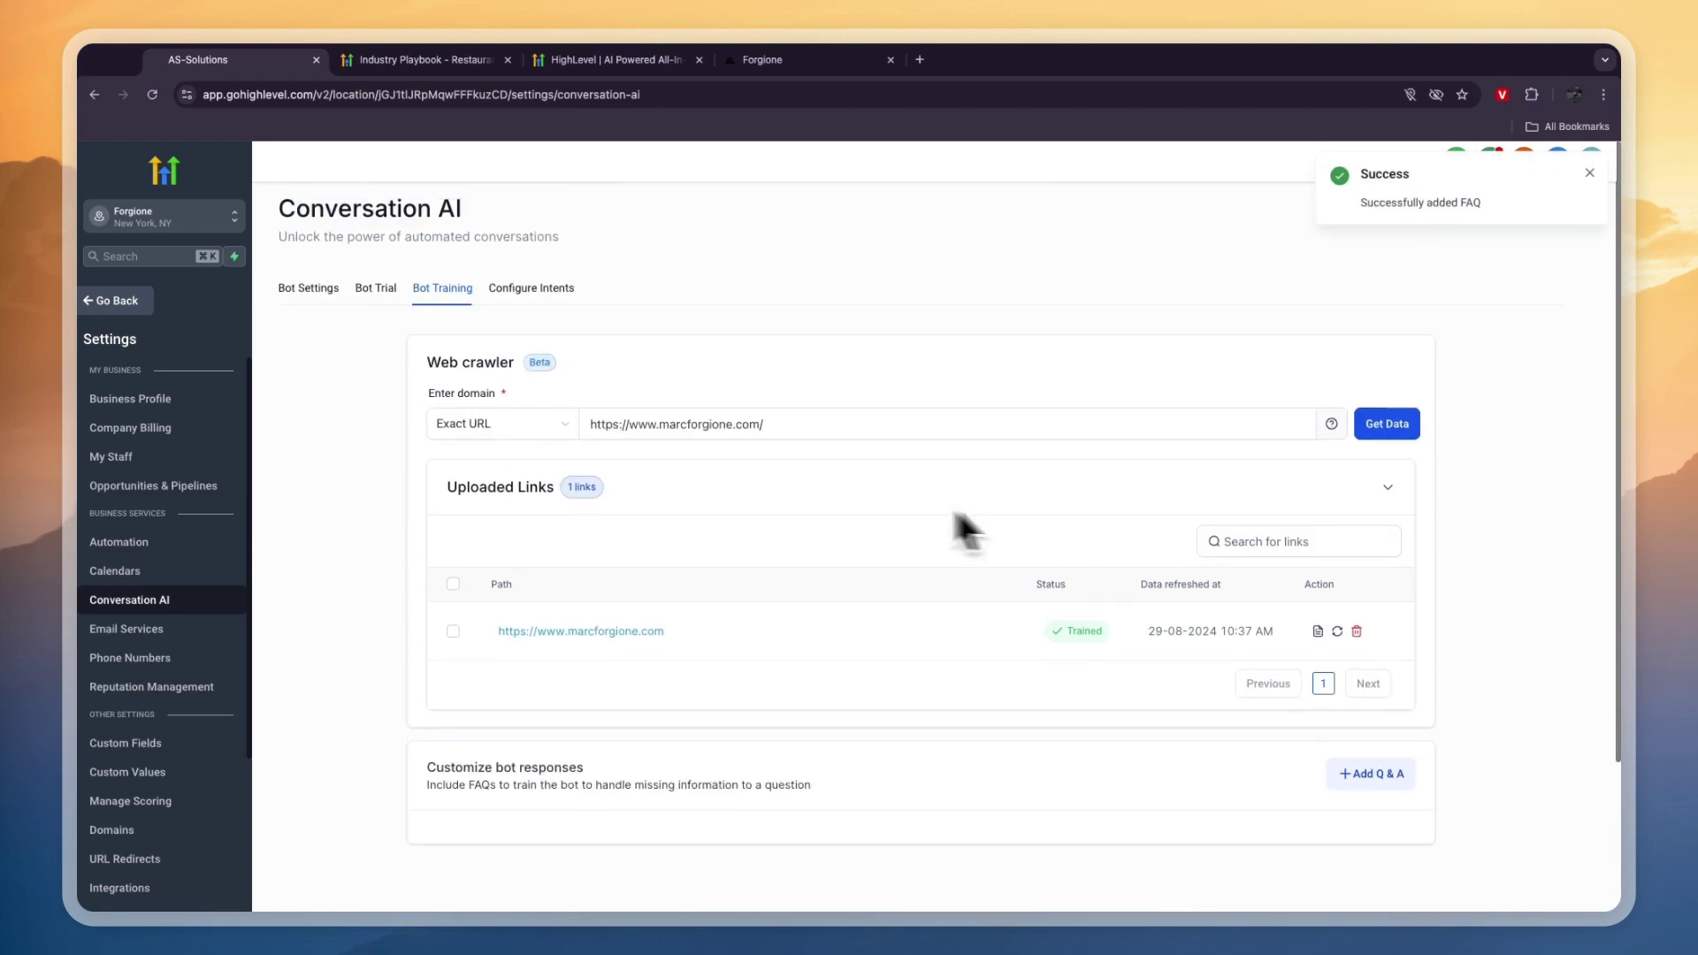
left_click(377, 288)
- Ask the Bot Trial 'what are the opening hours?', check it answers 18:00 to 22:00, then return to Conversations
left_click(532, 804)
type("what are the opening hours?")
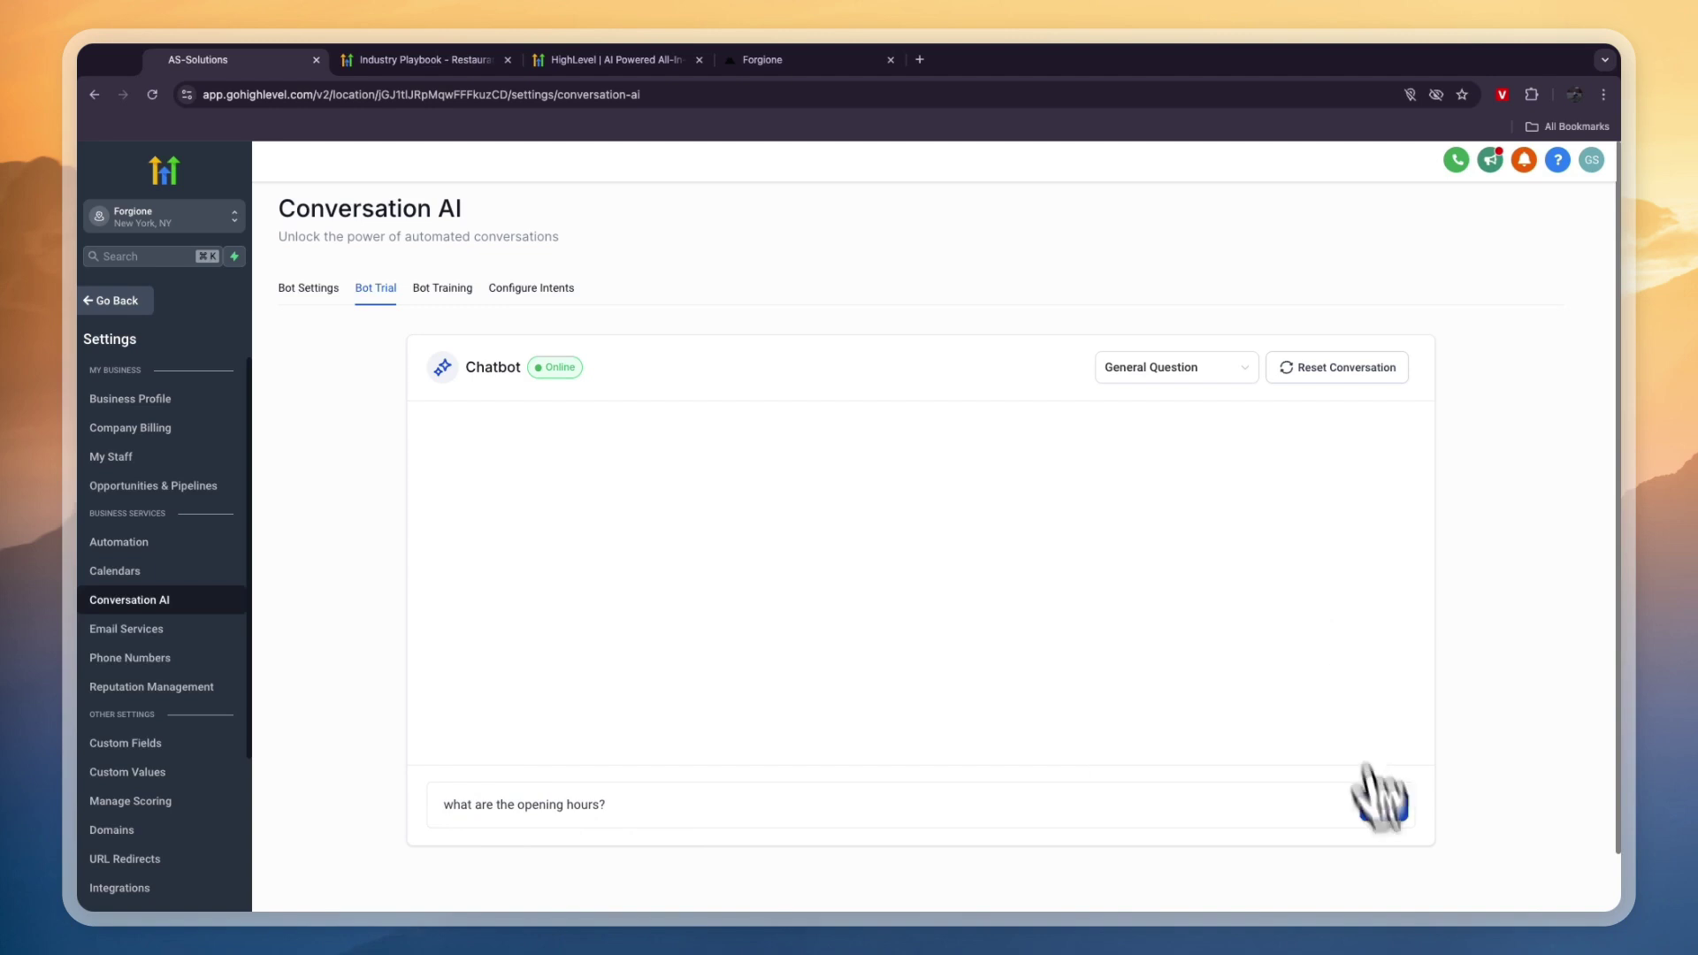
left_click(1384, 807)
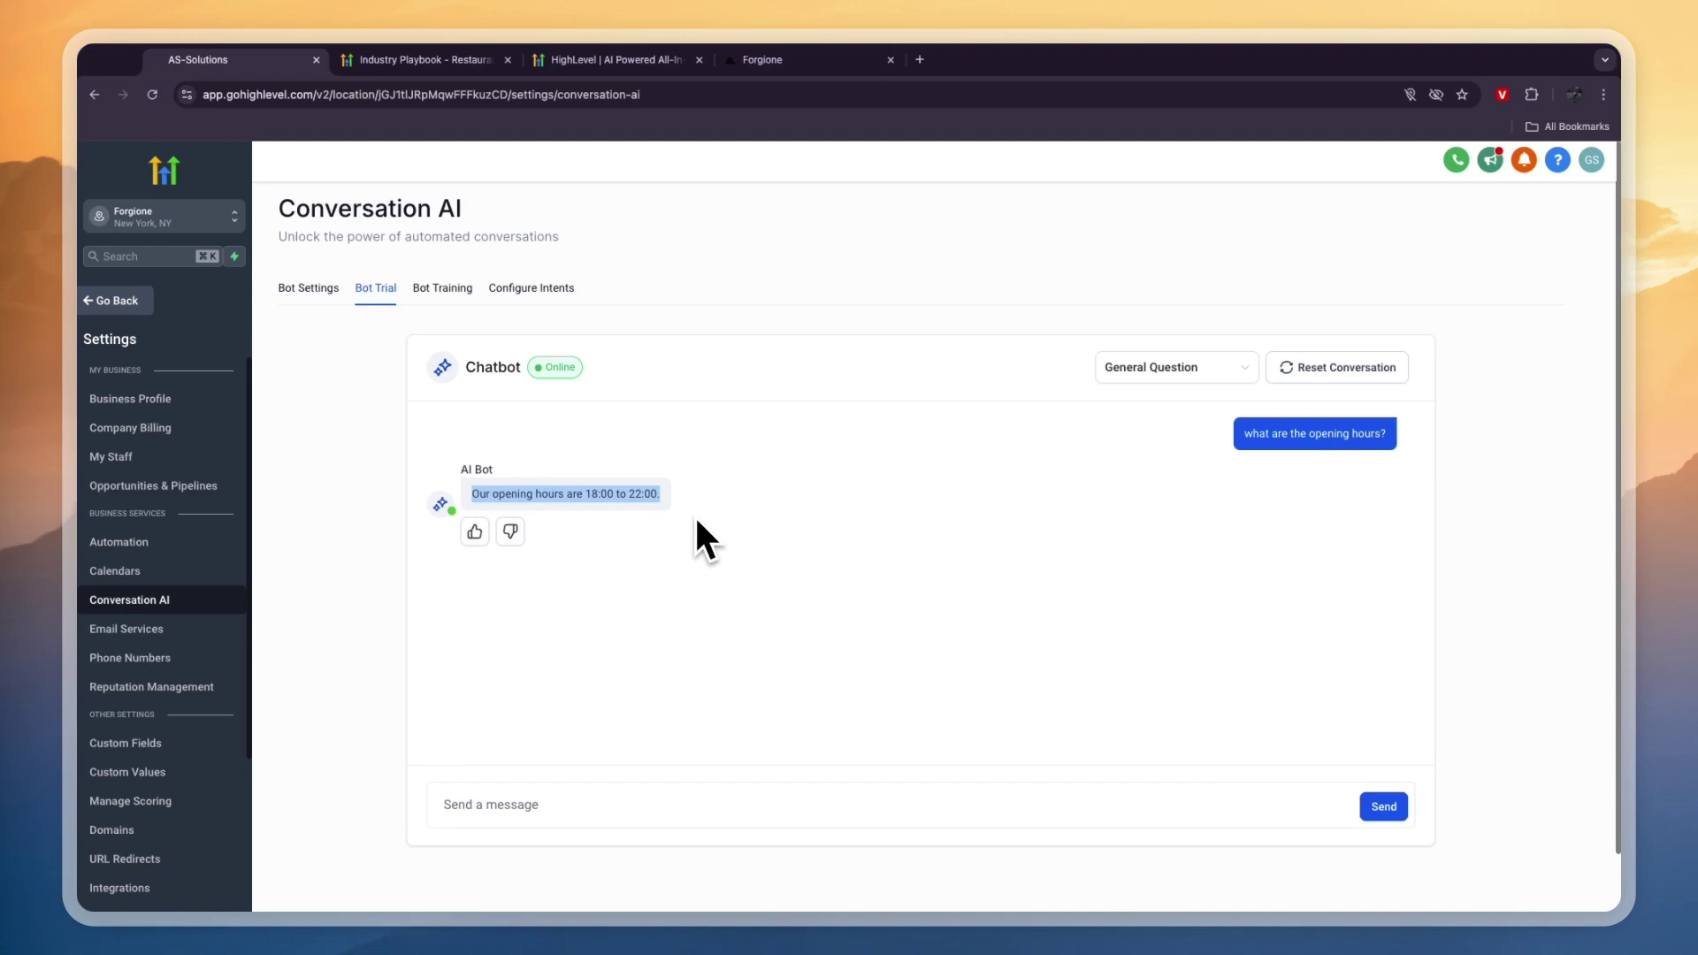
left_click(141, 301)
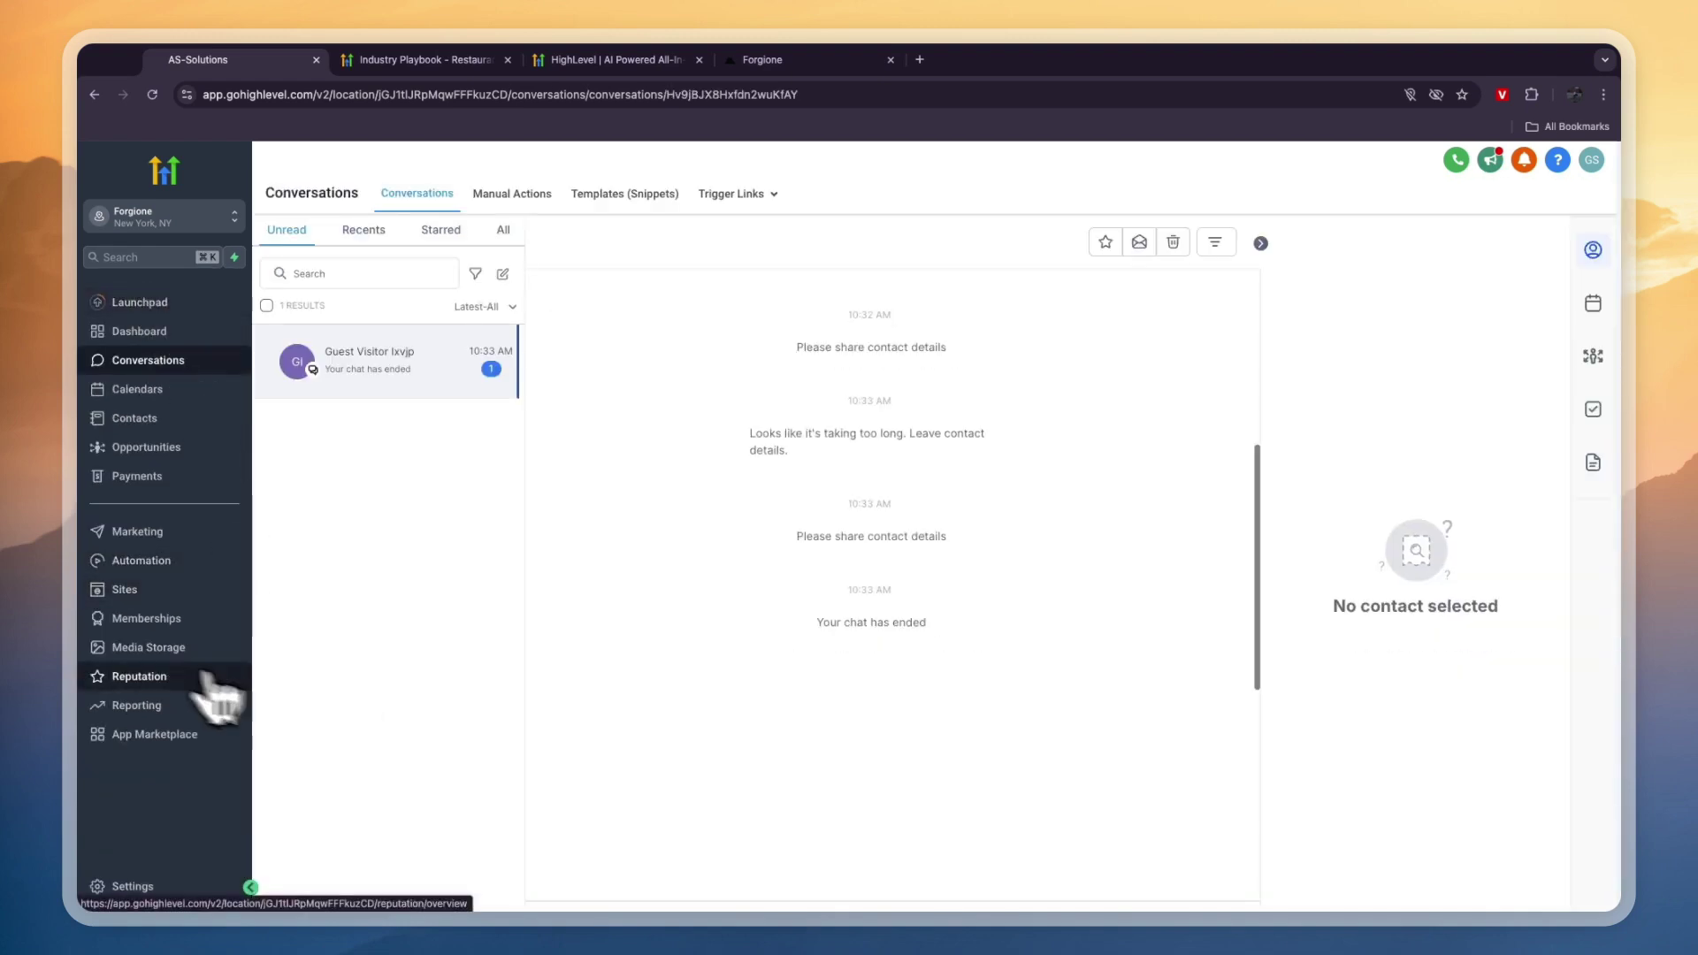
- Open Chat Widget1 from Sites > Chat Widget and send 'opening hours' through its preview chat bubble
left_click(193, 591)
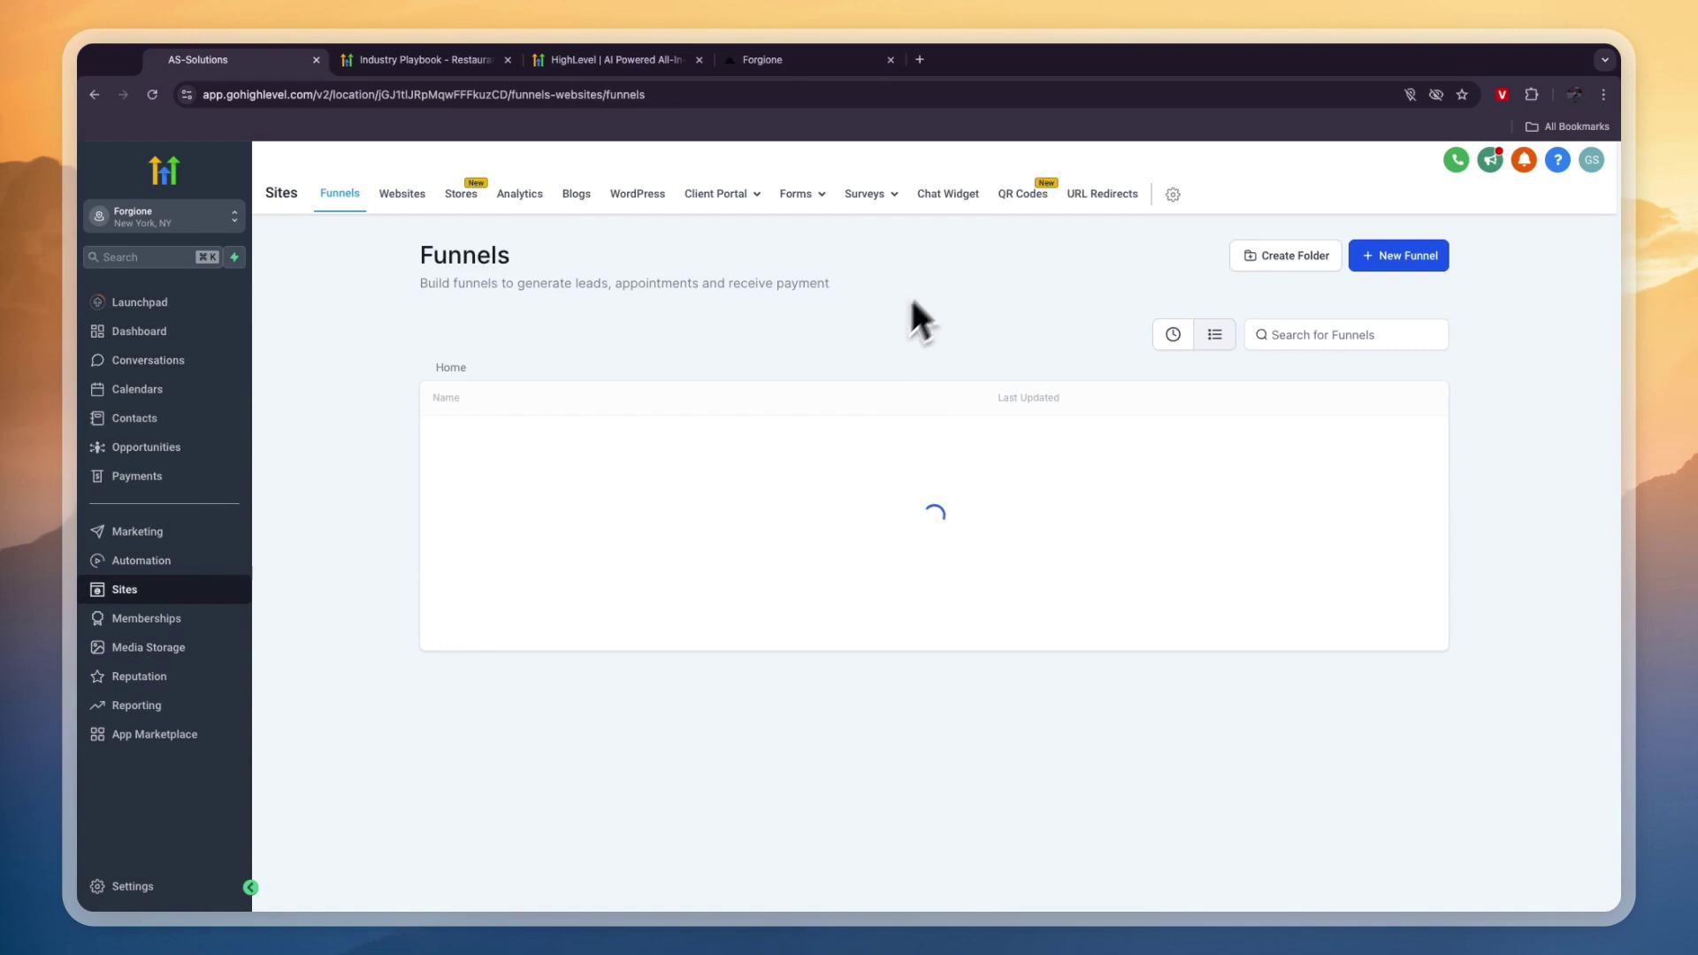
left_click(947, 194)
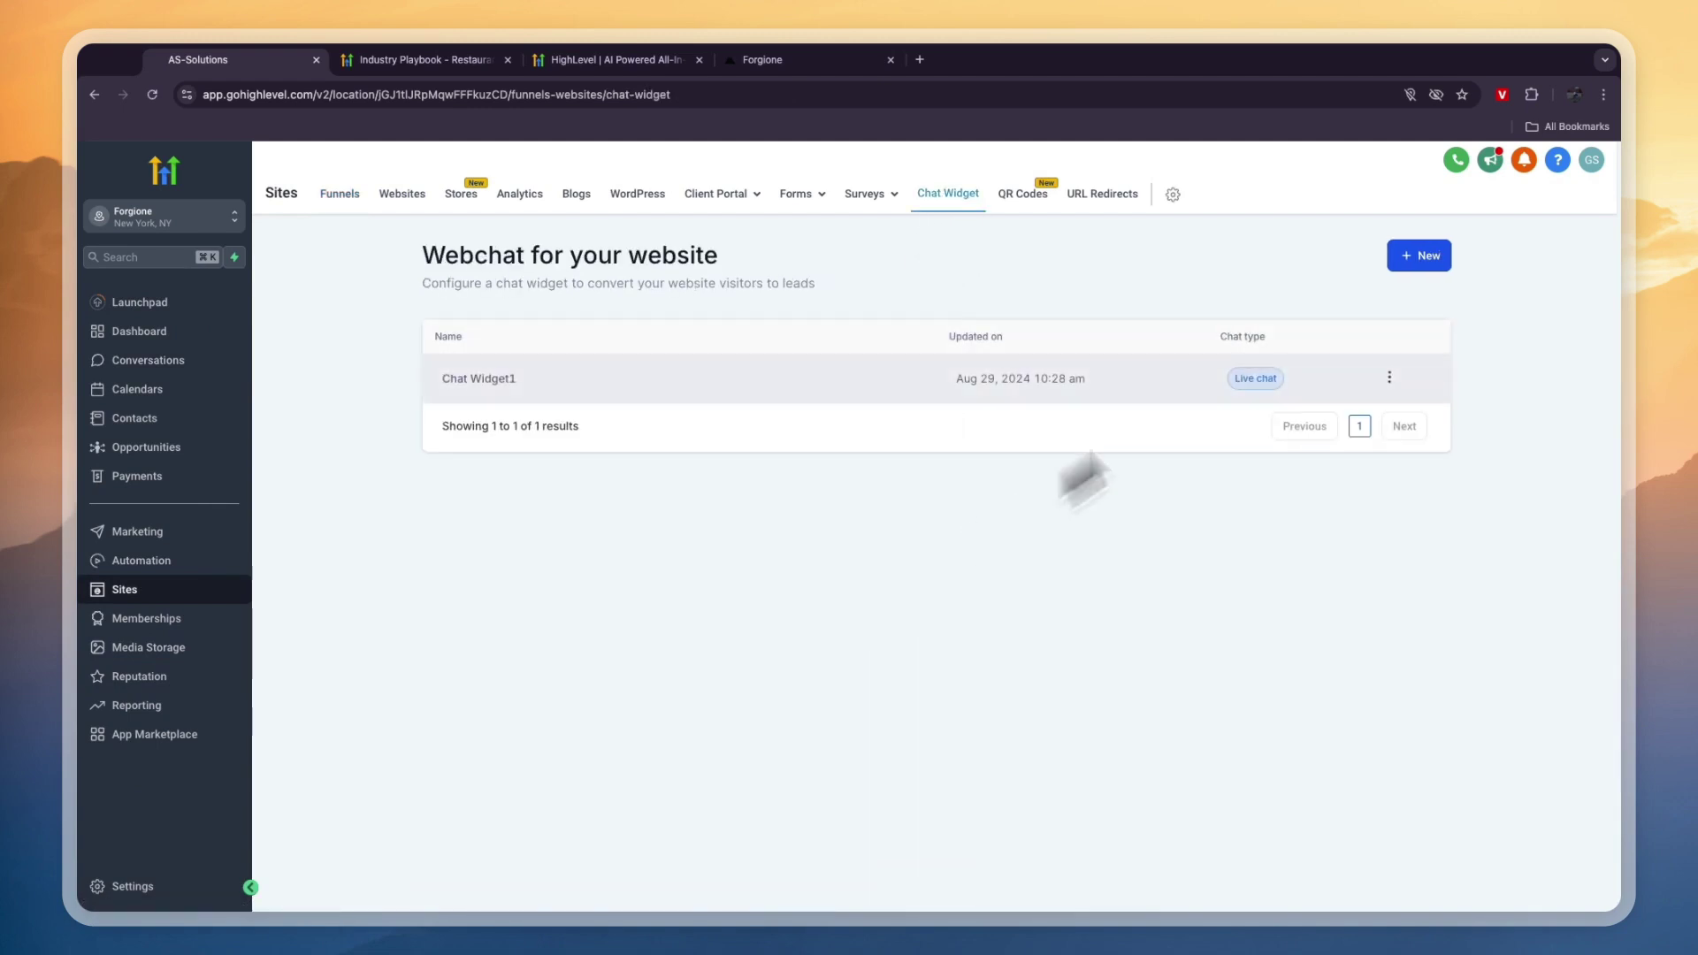
left_click(500, 380)
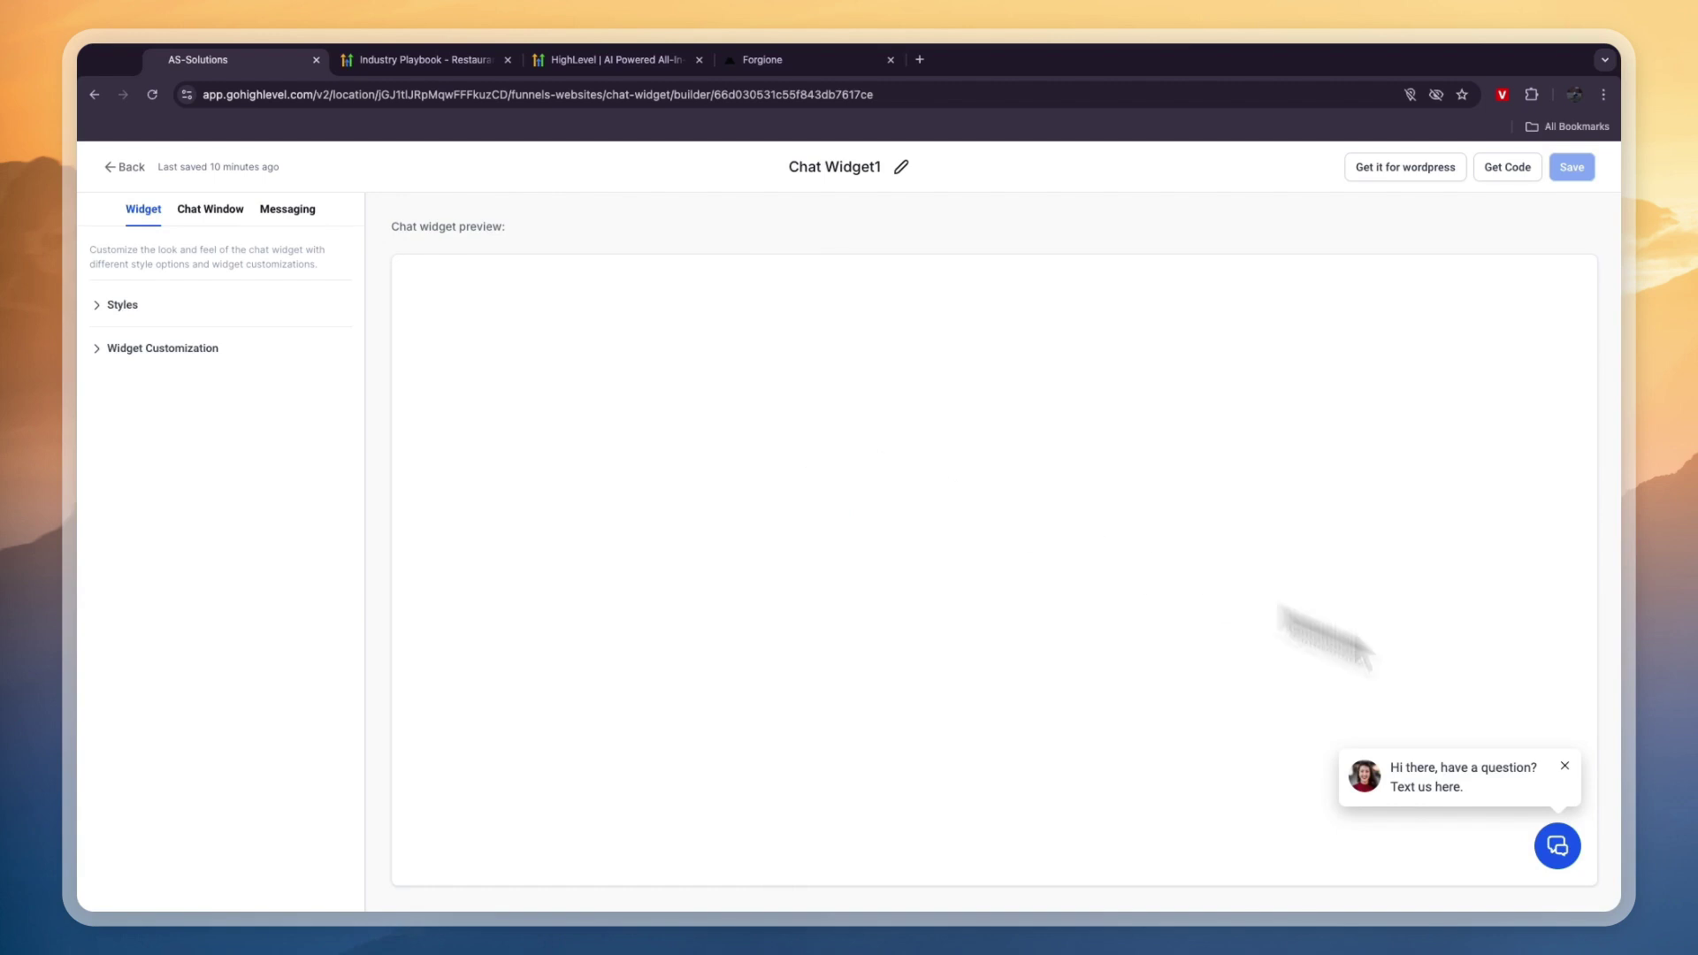
left_click(1555, 842)
left_click(1462, 790)
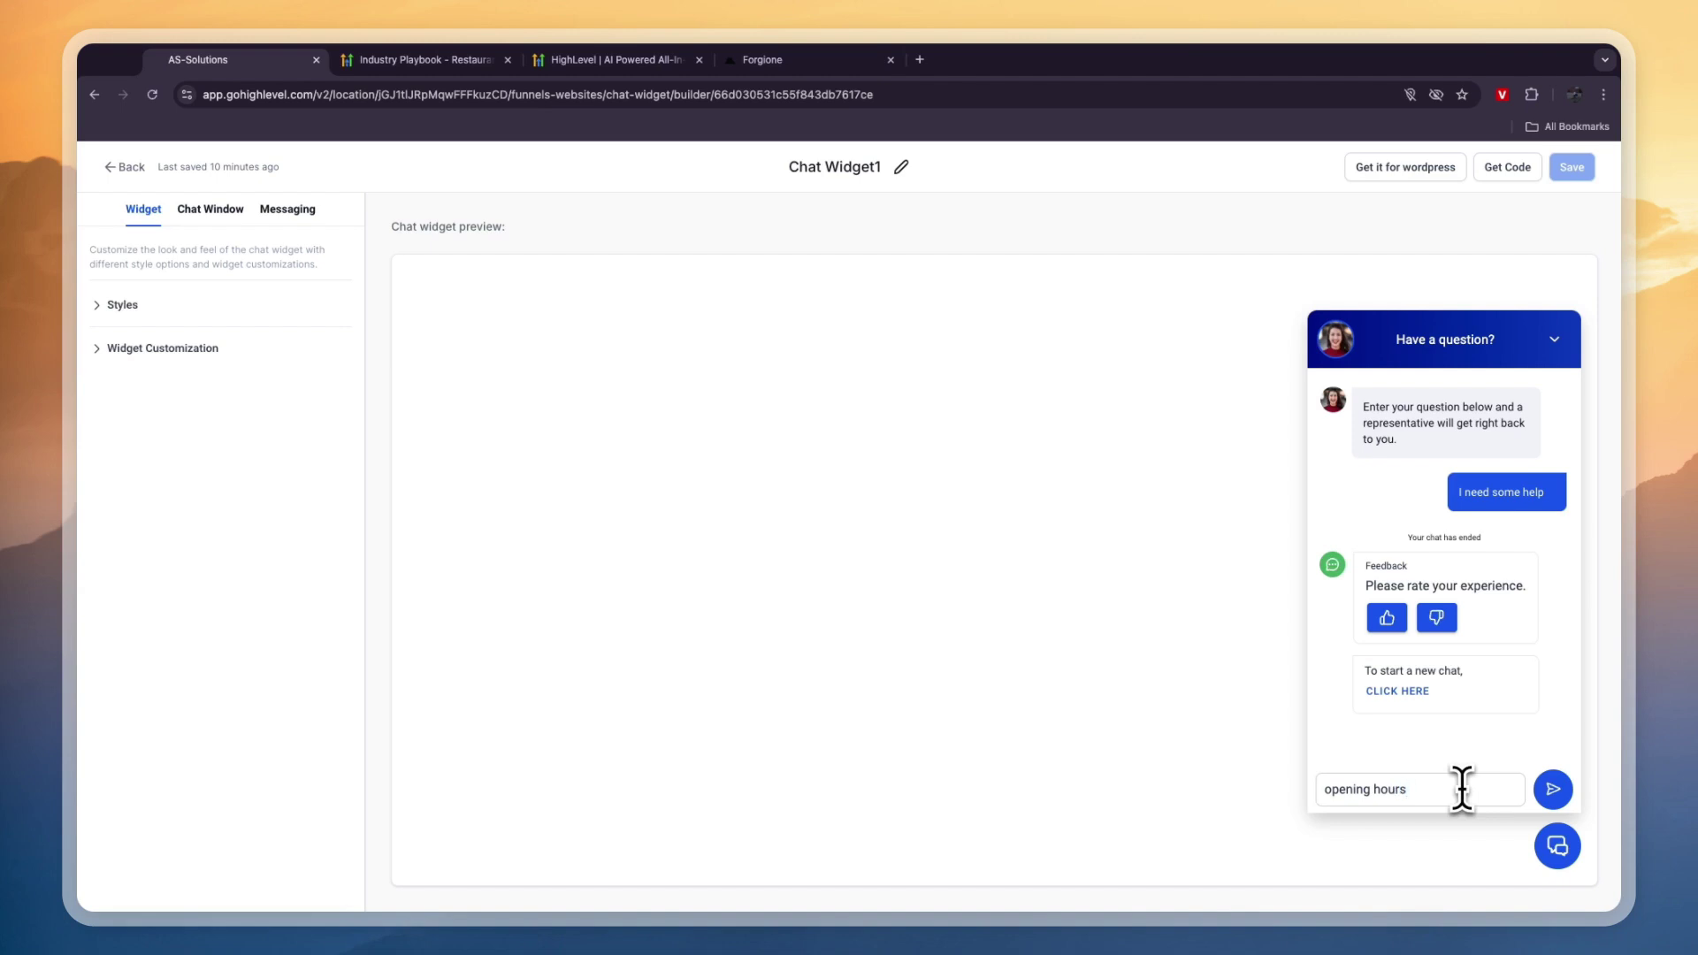
left_click(1553, 789)
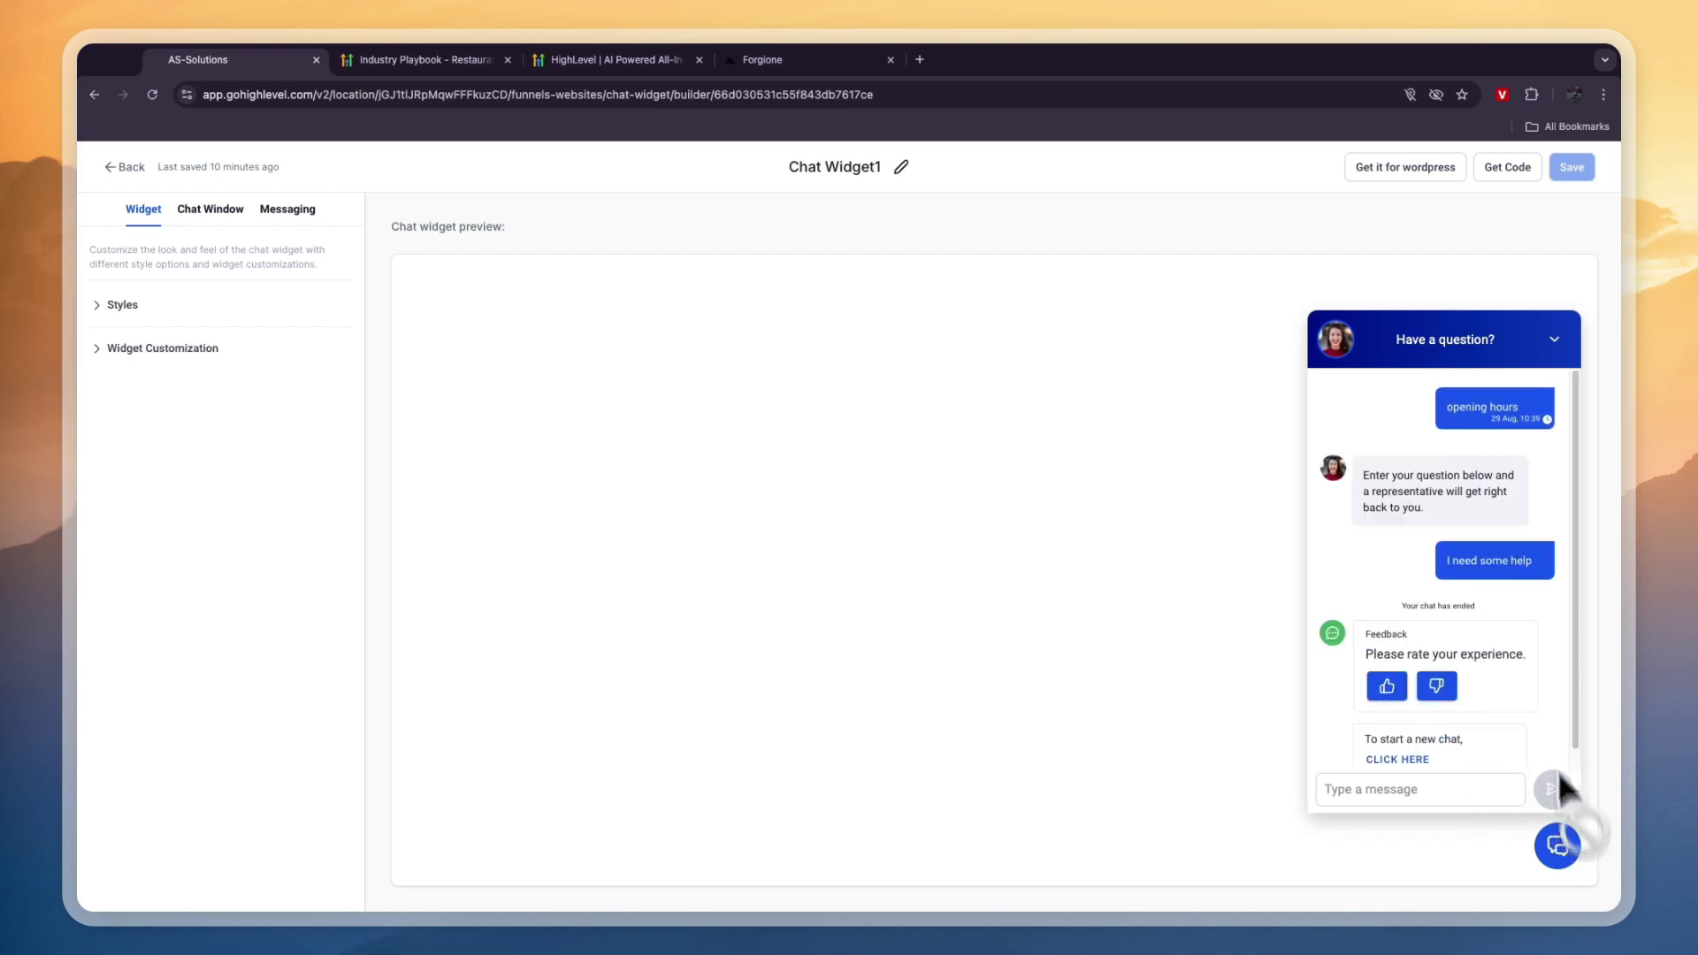
scroll(1472, 635, "up", 2)
scroll(1482, 655, "down", 2)
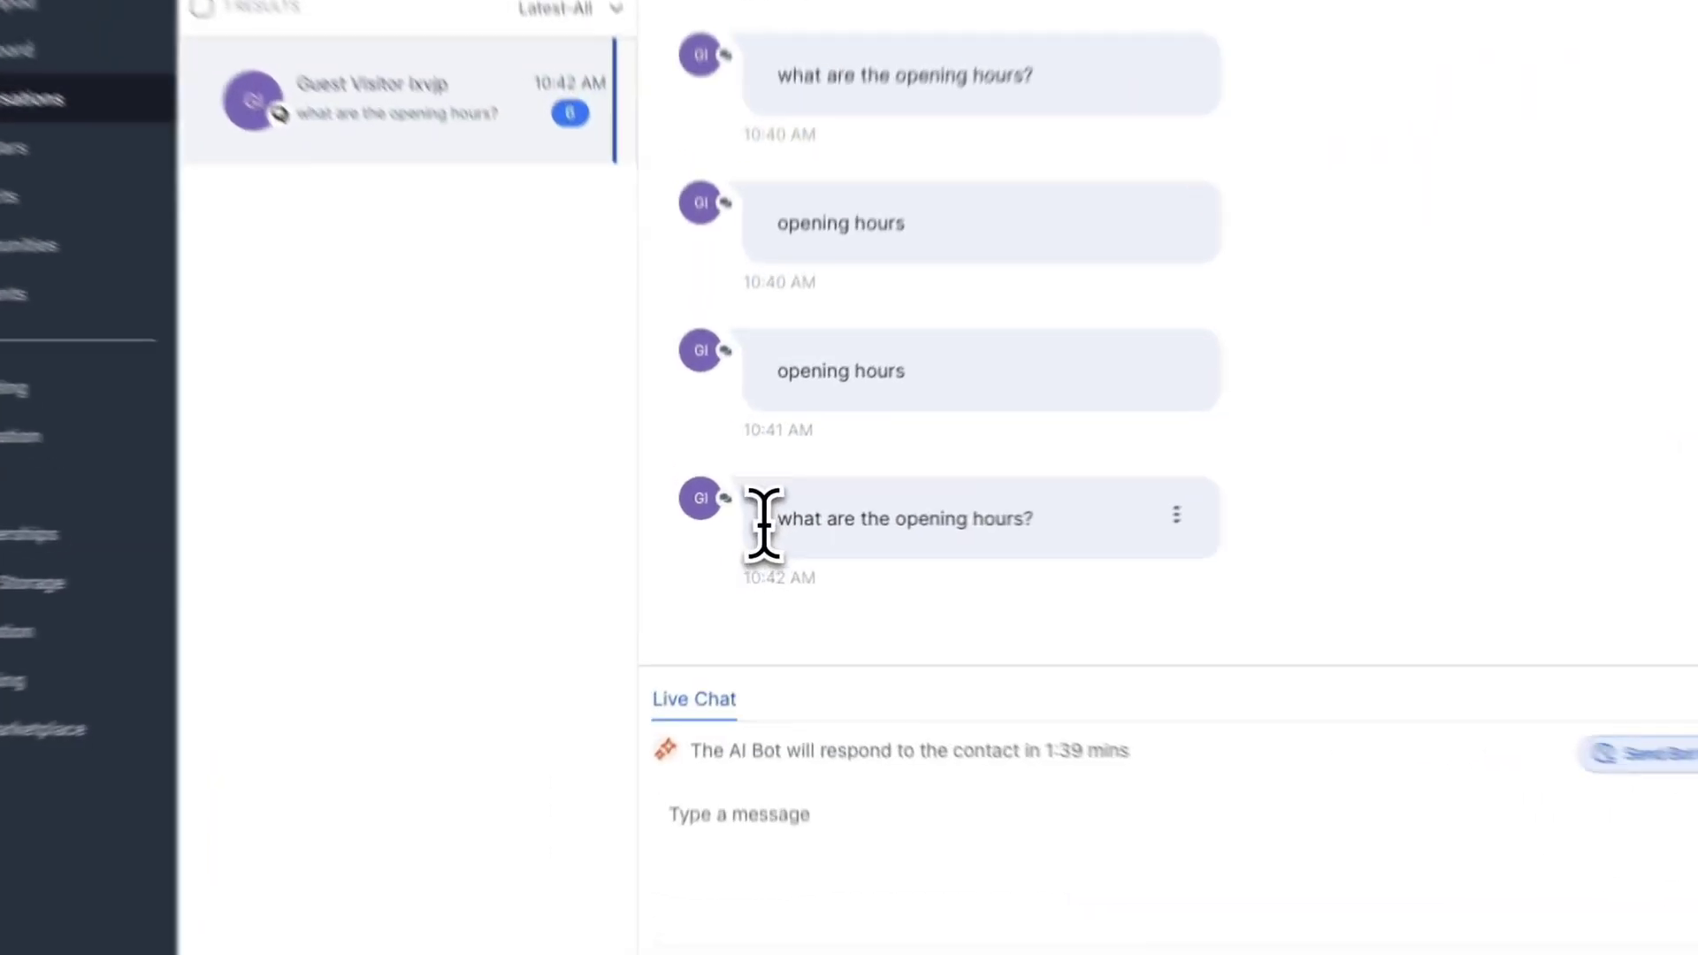
- Review the guest's opening-hours question and the AI Bot reply countdown in the Guest Visitor thread
left_click_drag(598, 611, 877, 623)
left_click(783, 607)
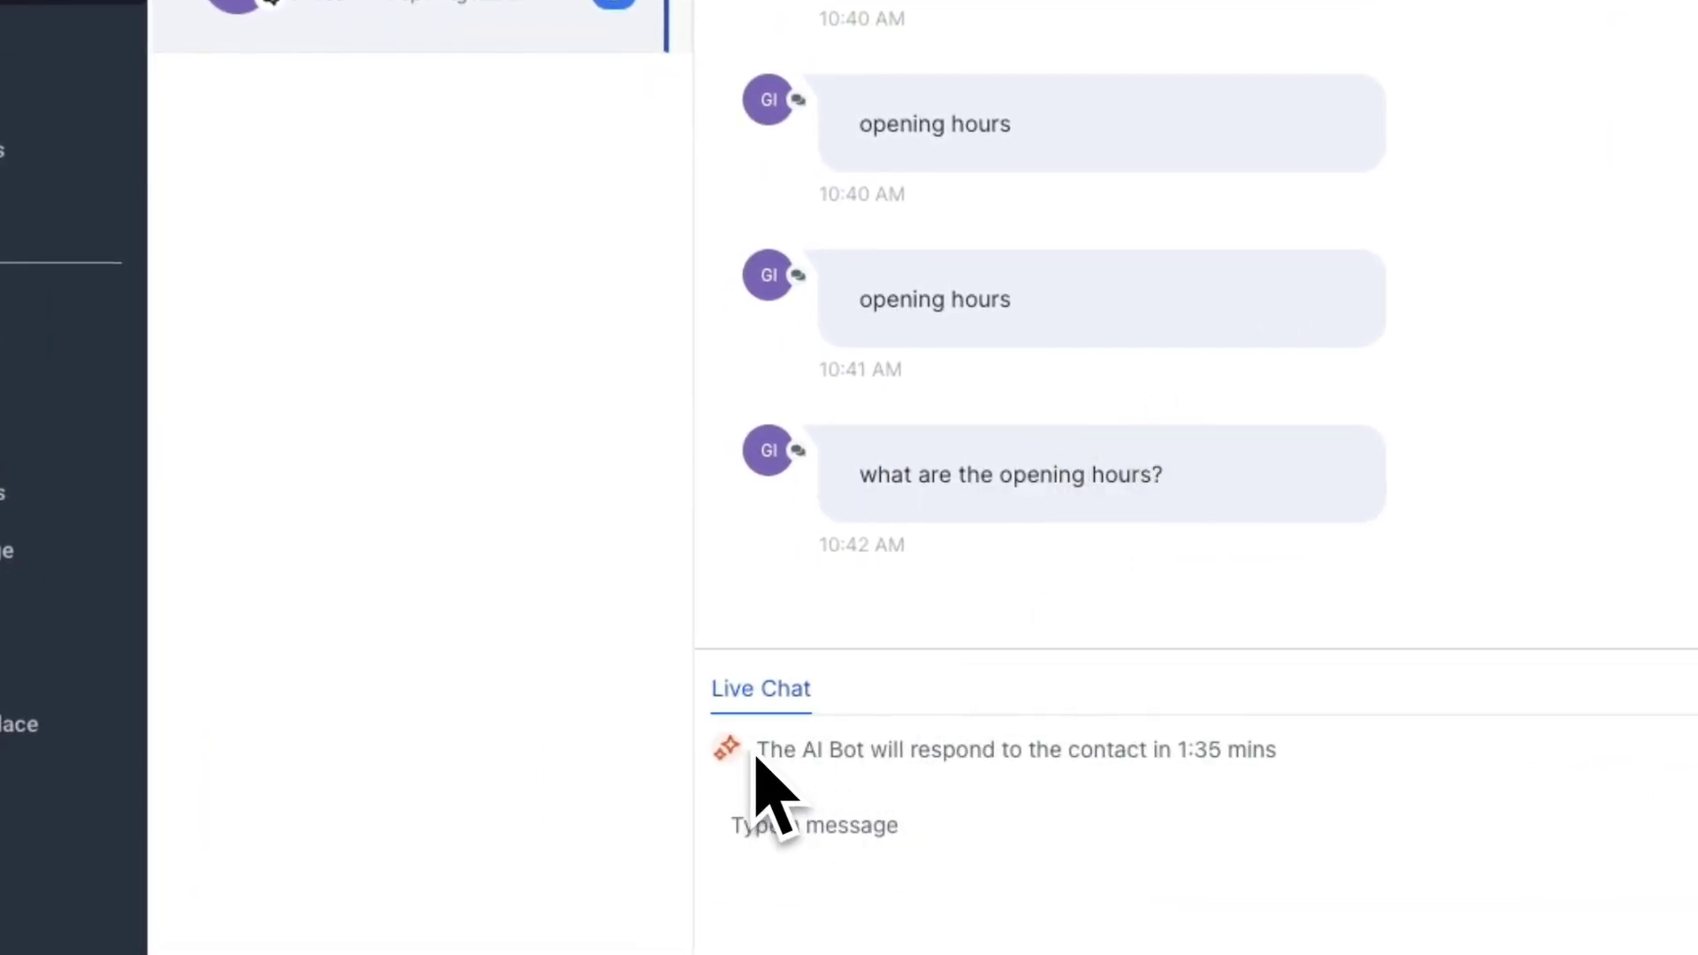
left_click_drag(760, 753, 1333, 769)
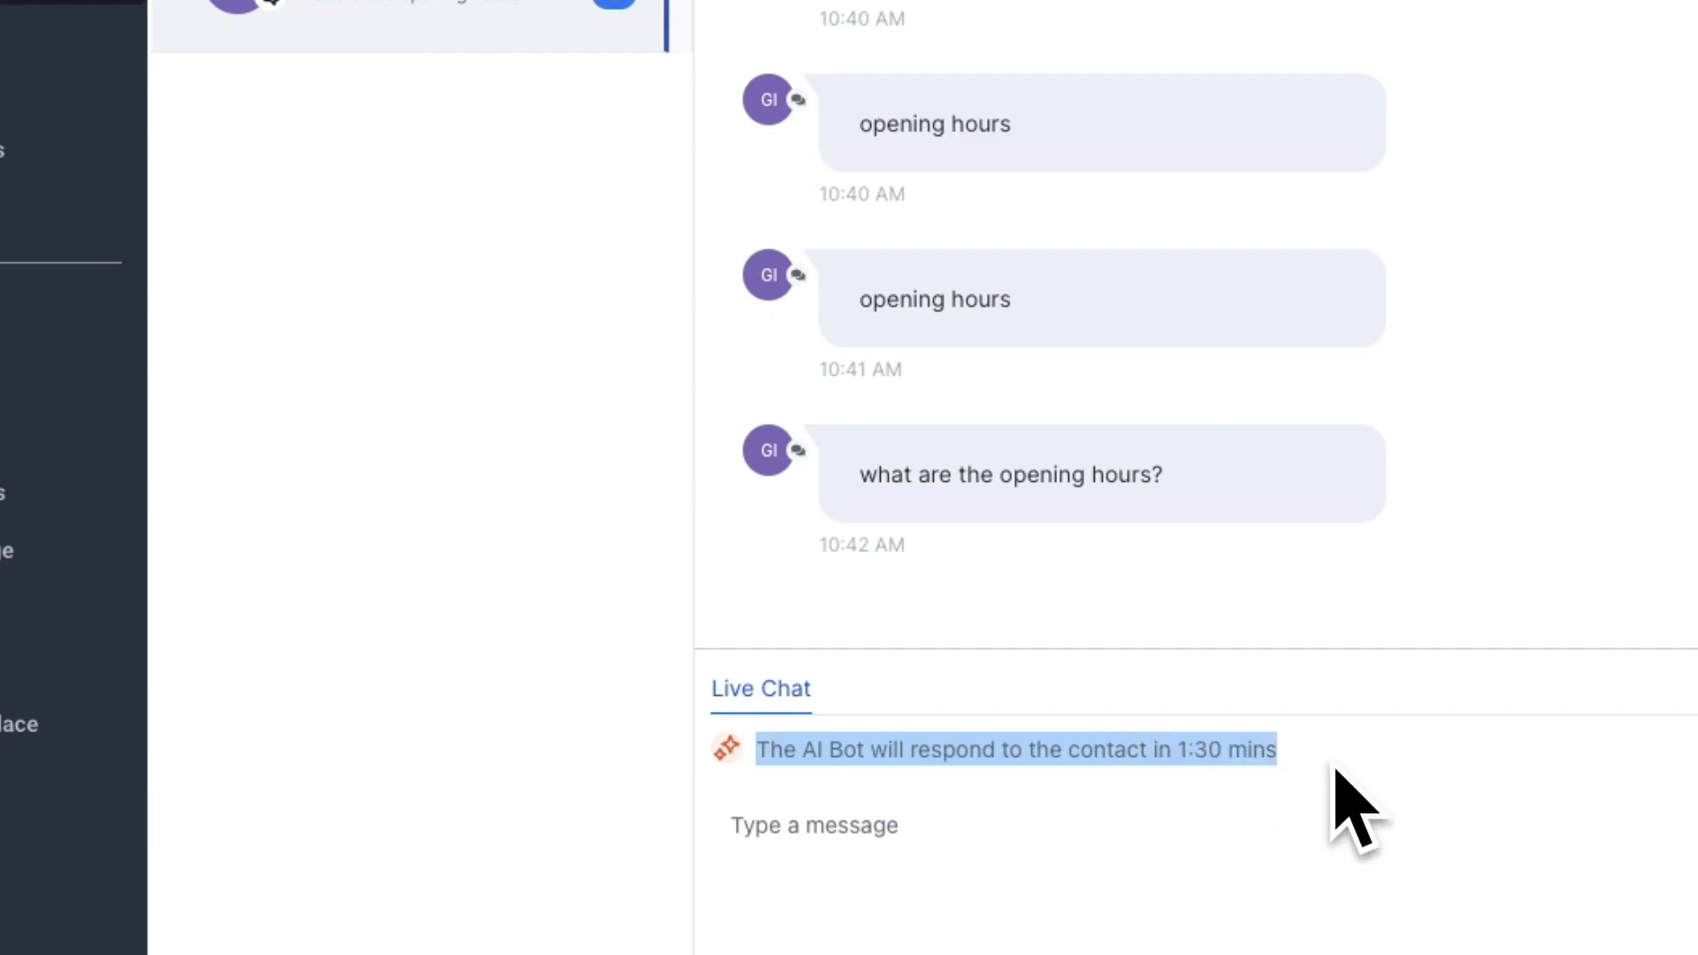
left_click(1338, 776)
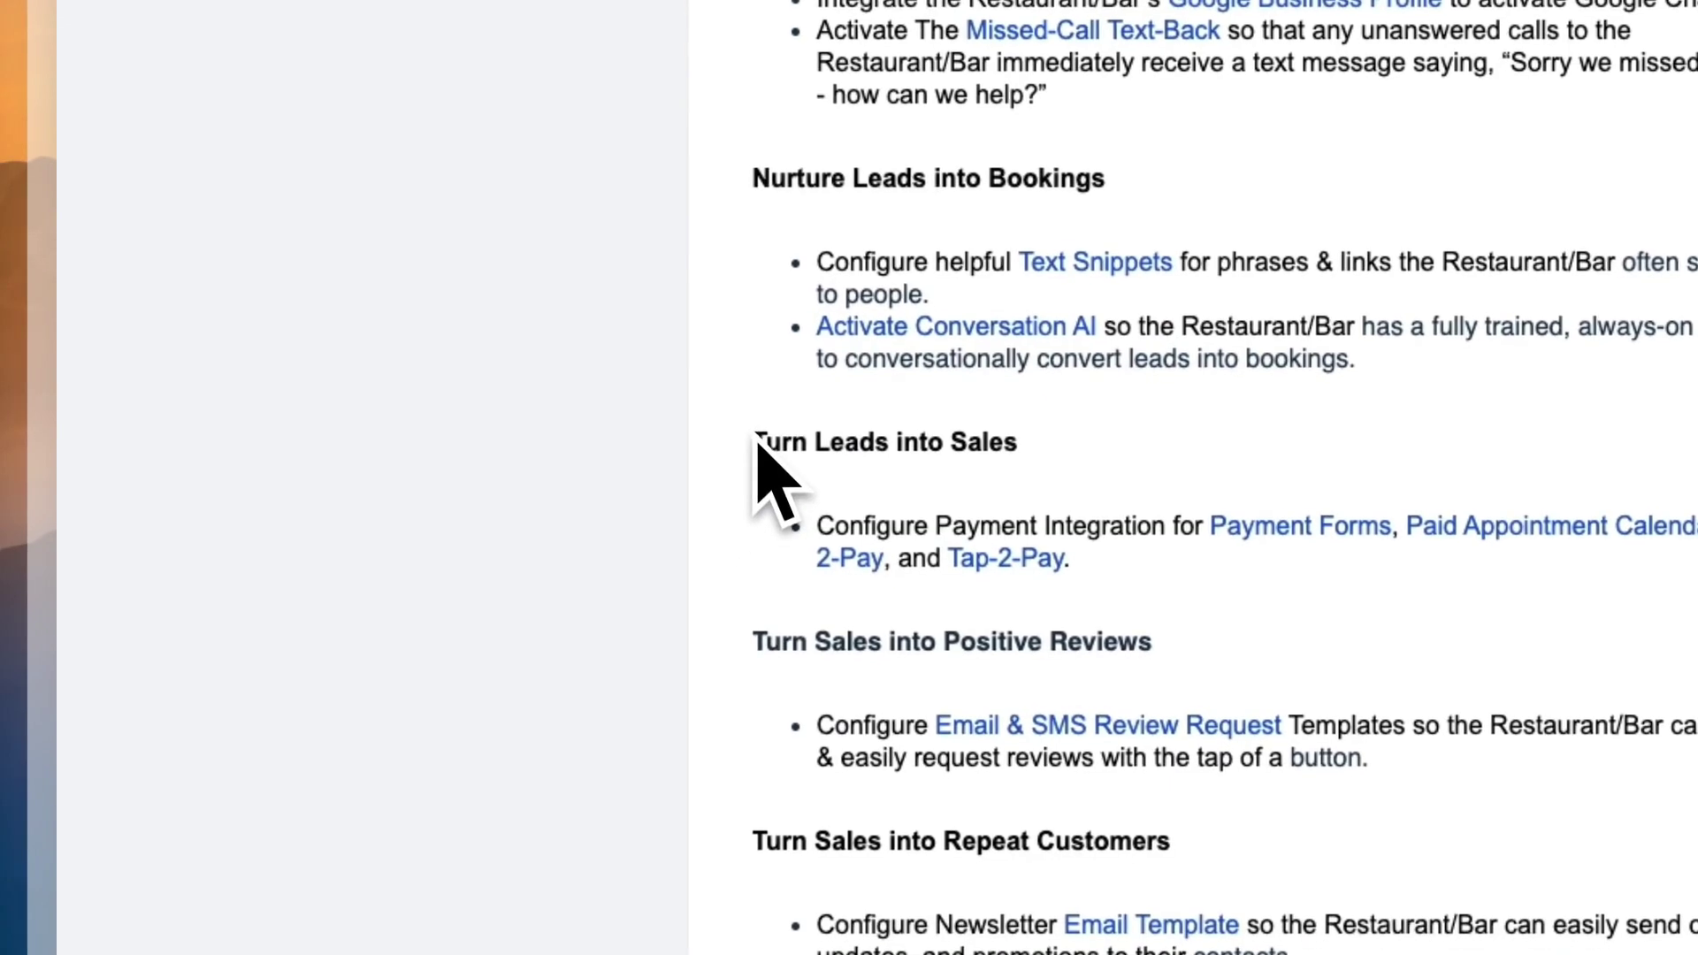
- Read the playbook's Turn Leads into Sales payment-integration step
left_click_drag(754, 442, 1007, 467)
left_click_drag(816, 522, 1697, 525)
left_click_drag(1119, 483, 625, 533)
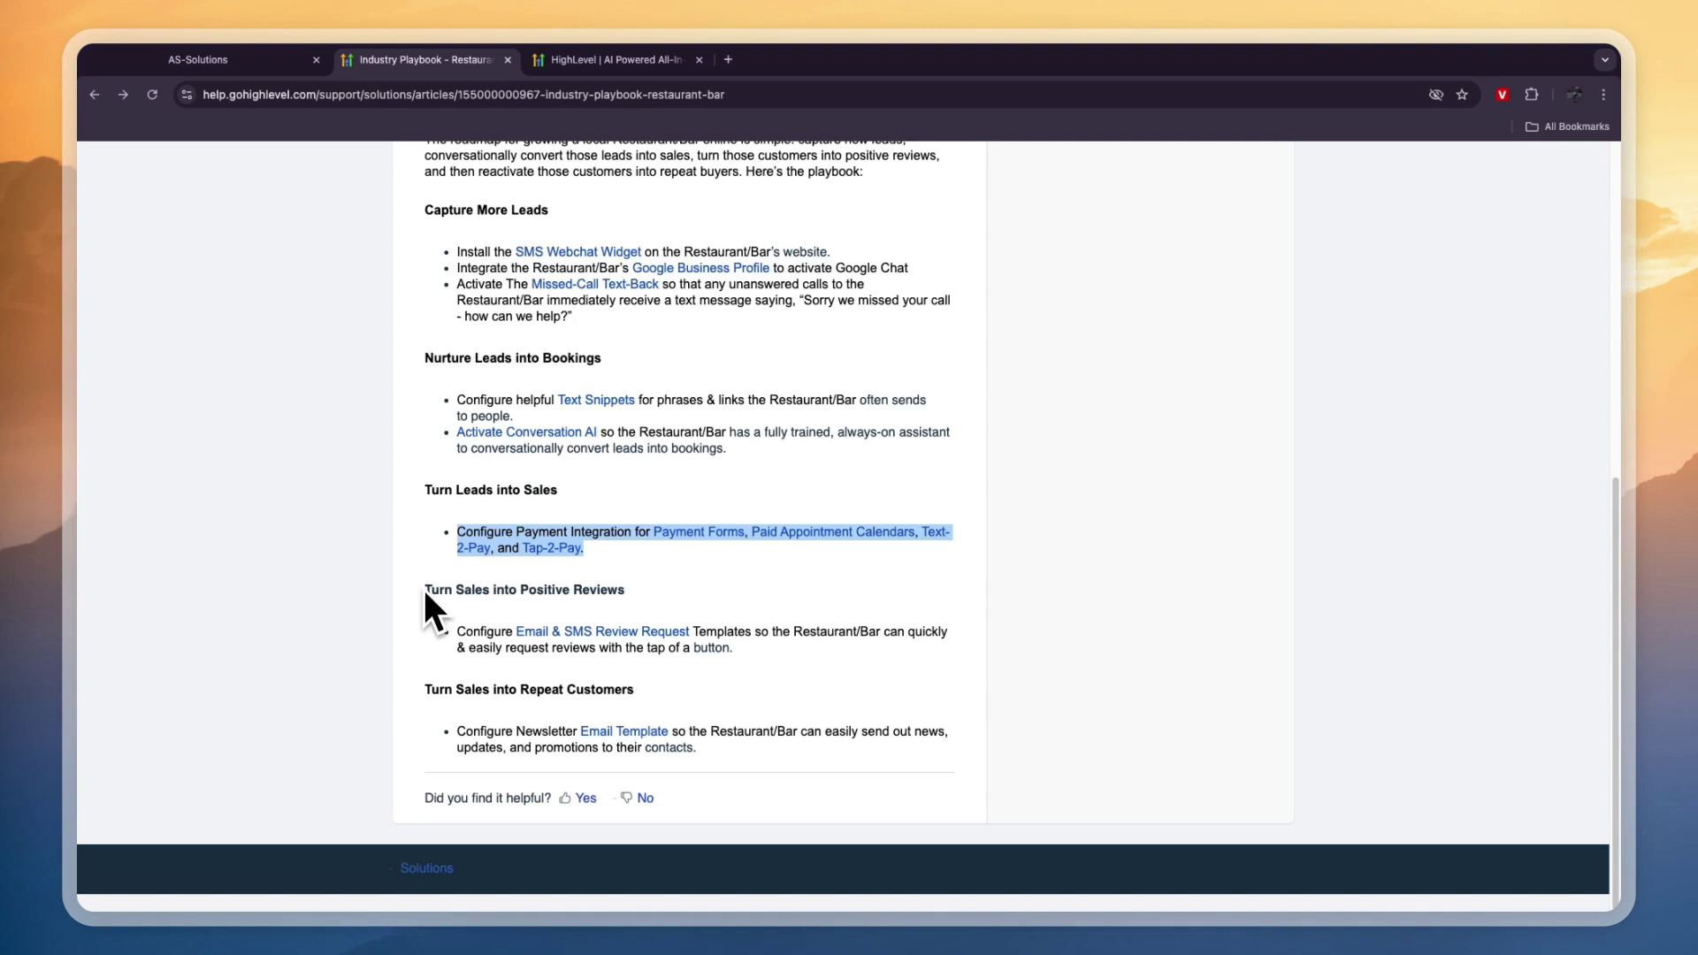
- Read the playbook's Turn Sales into Positive Reviews review-request step, then return to Reputation Overview
left_click_drag(427, 589, 636, 593)
left_click_drag(455, 631, 690, 631)
right_click(690, 630)
key("Escape")
left_click(772, 630)
left_click_drag(484, 649, 456, 654)
left_click_drag(661, 644, 734, 648)
left_click(198, 59)
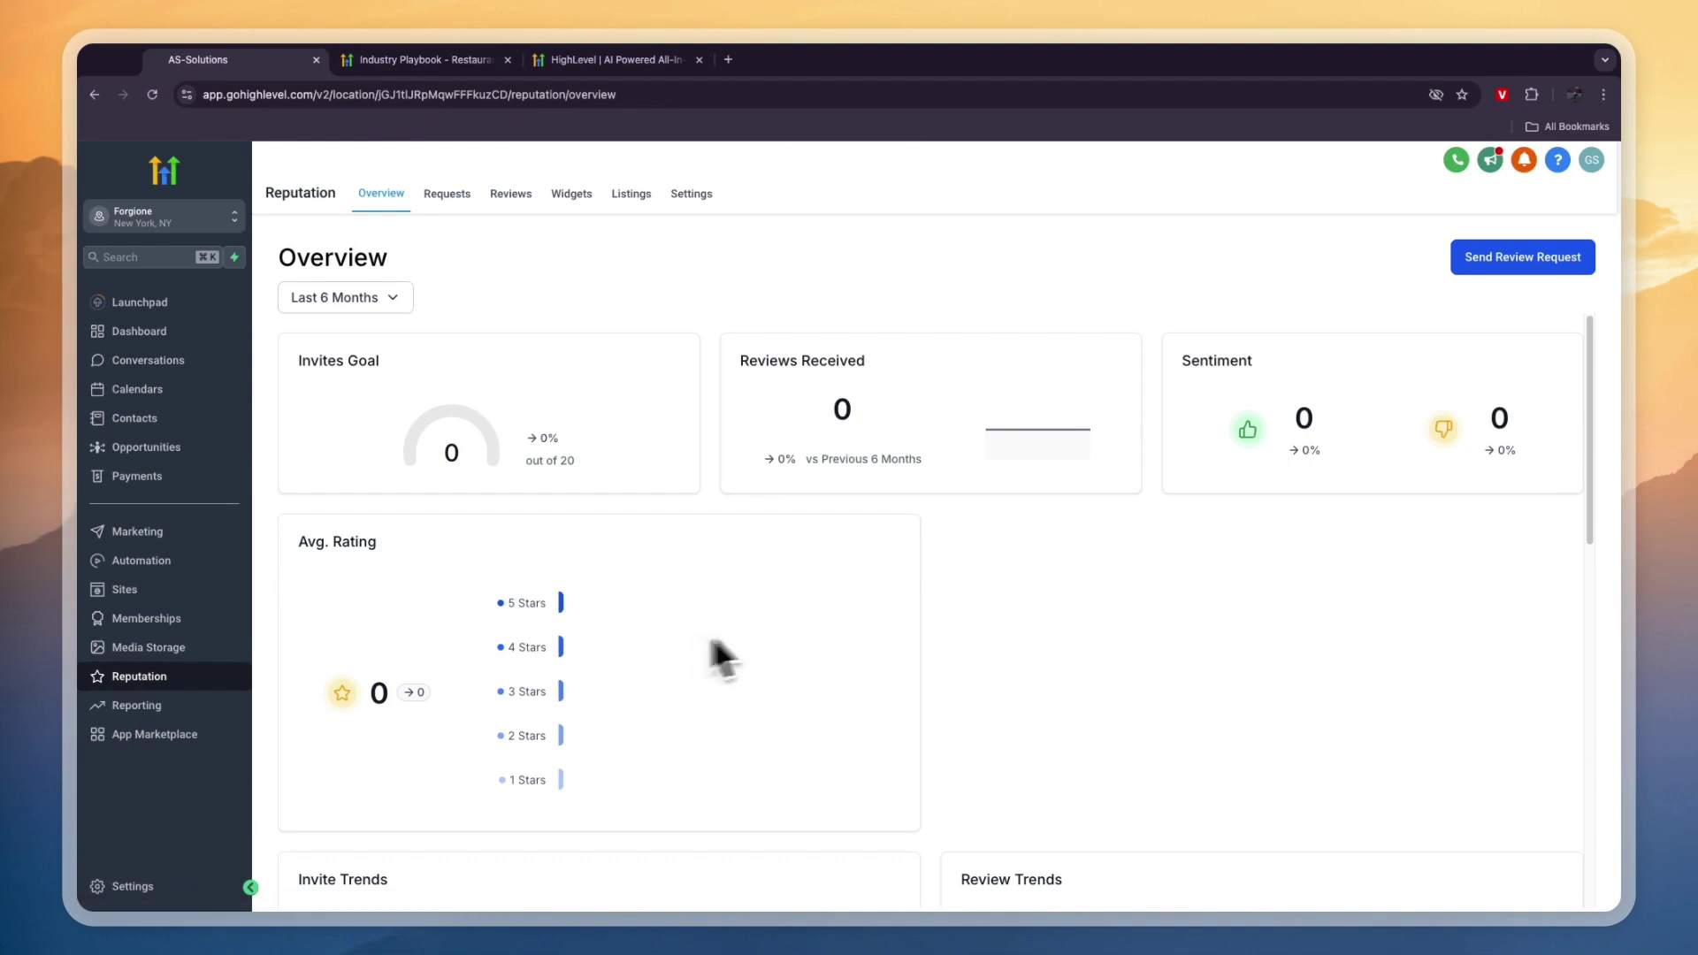
- On the Reputation Requests tab, start a review request addressed to the Guest Visitor
left_click(446, 193)
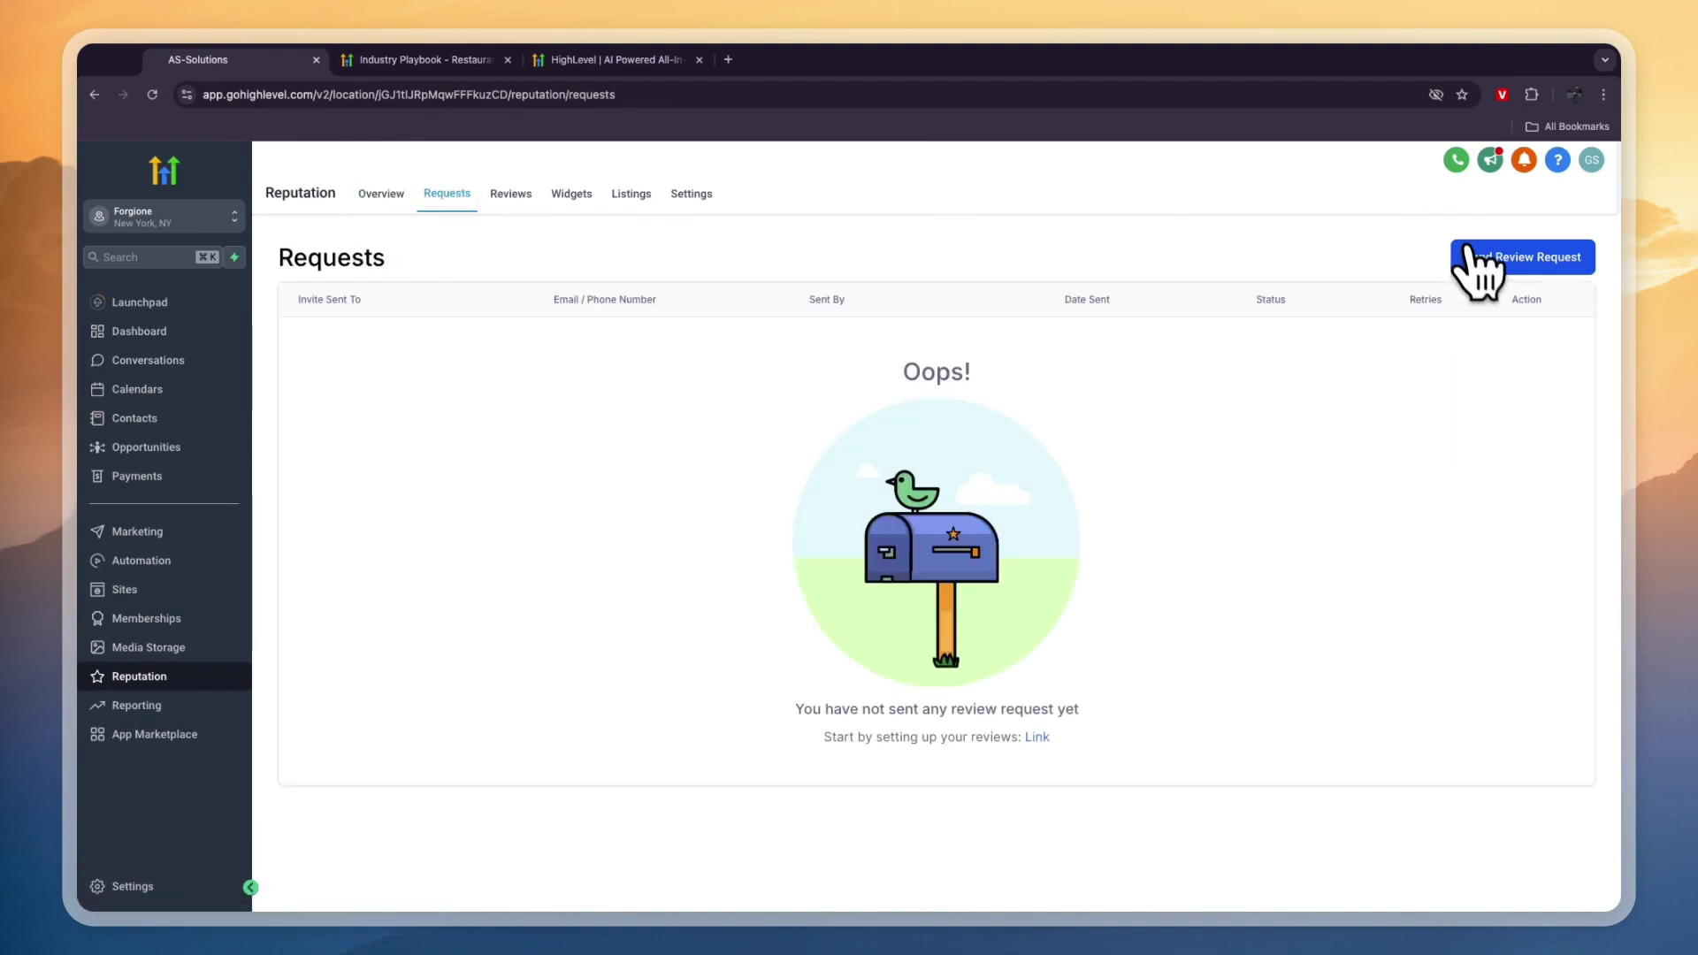
left_click(1491, 261)
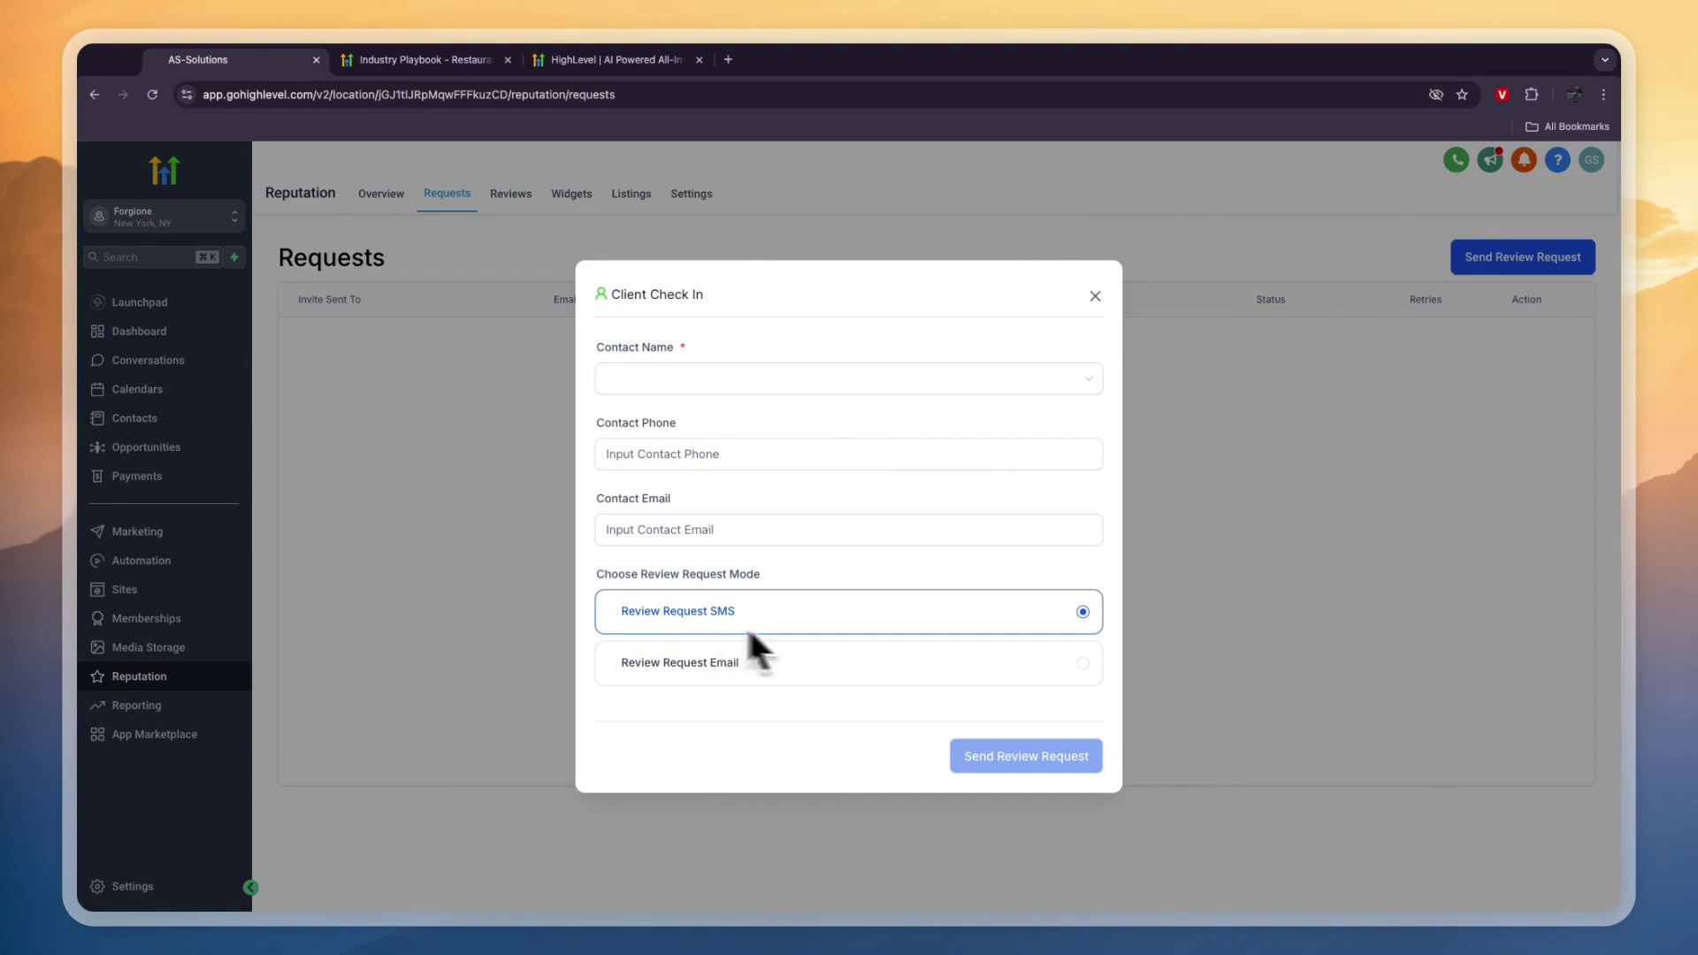
left_click(625, 380)
triple_click(633, 501)
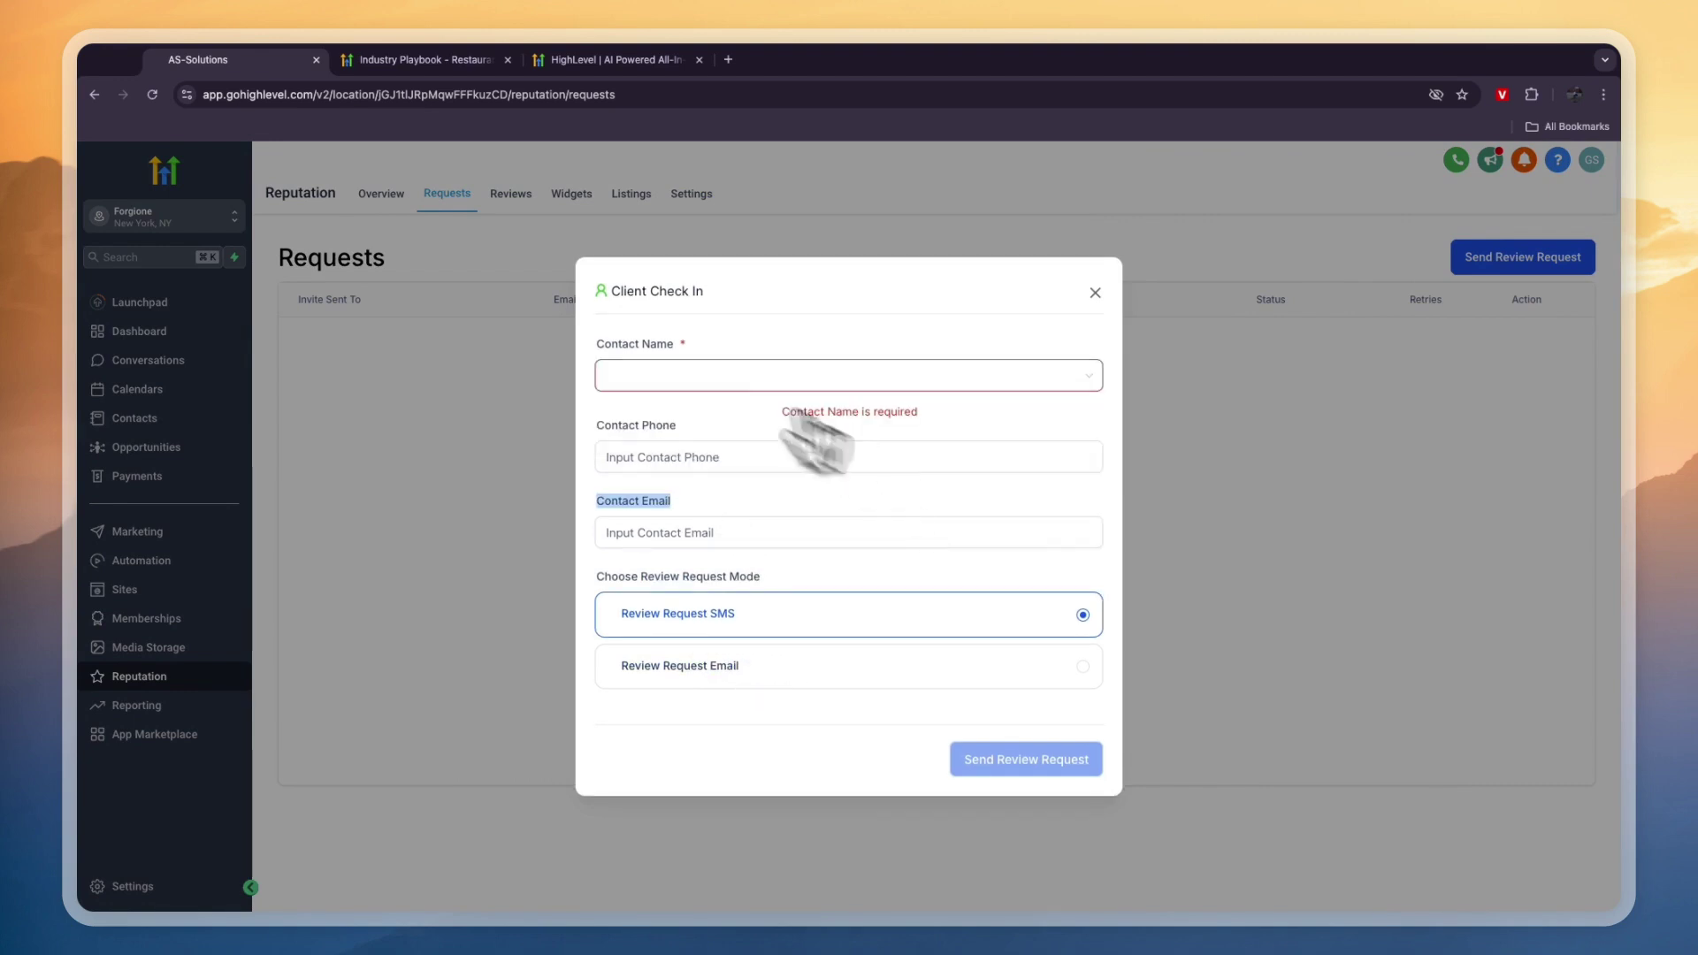
left_click(686, 372)
left_click(694, 408)
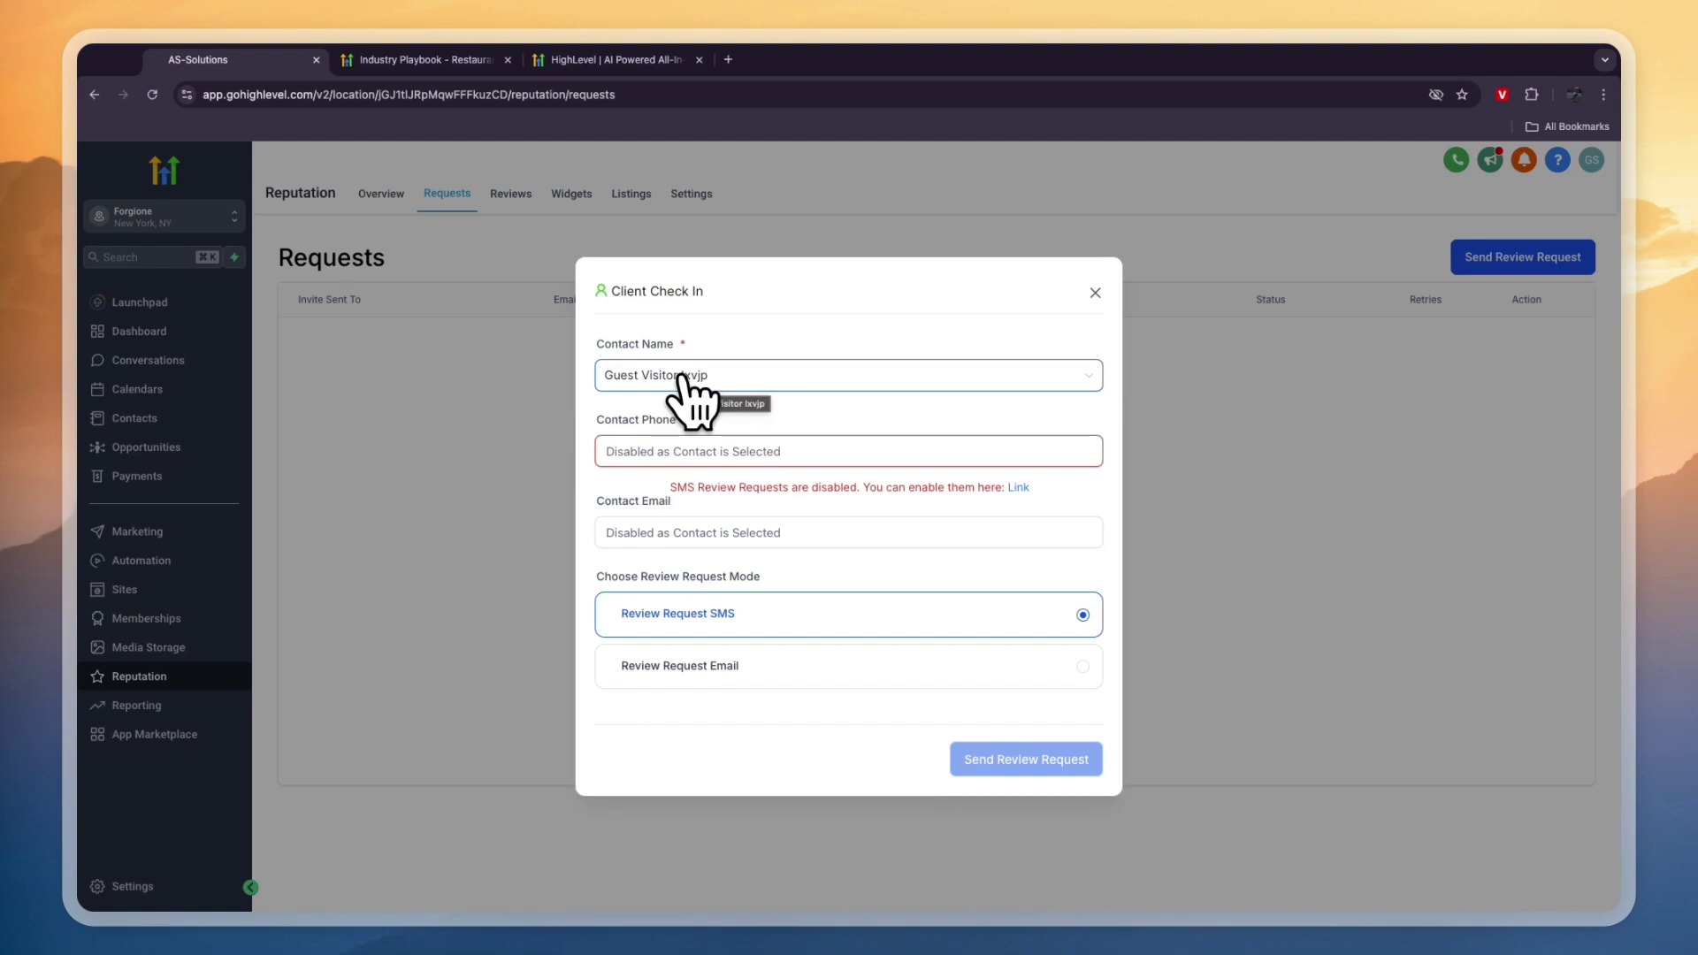
- Switch the request to Review Request Email, then close the form without sending
left_click_drag(747, 439, 591, 432)
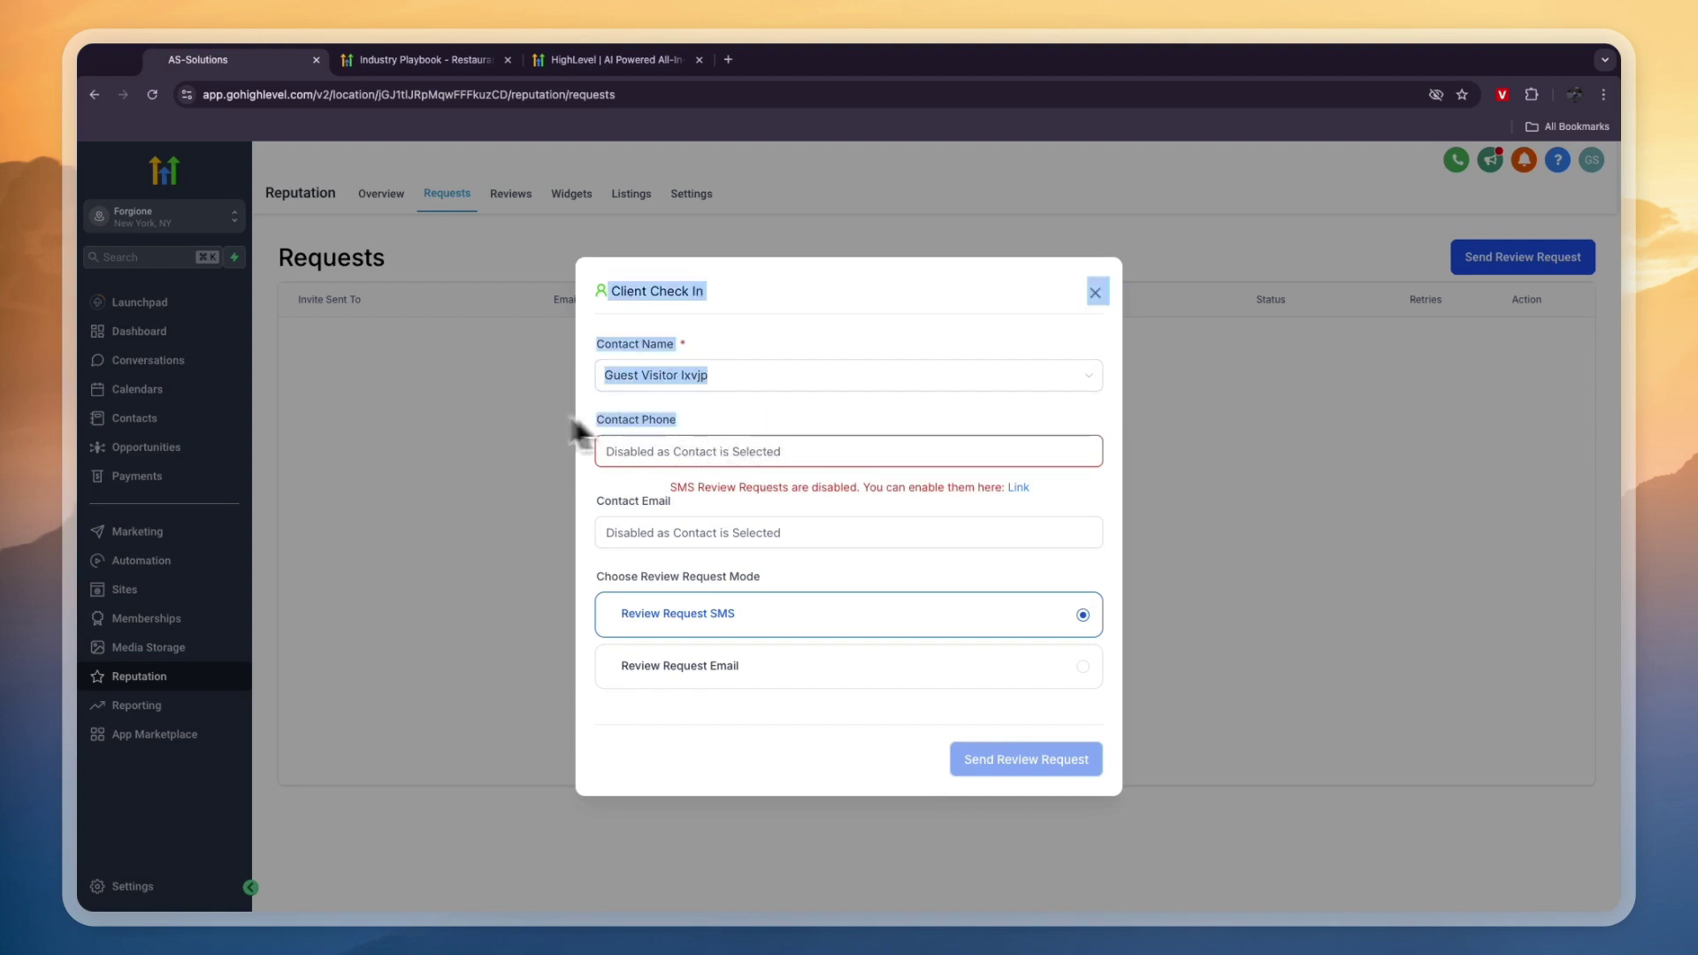
left_click(743, 434)
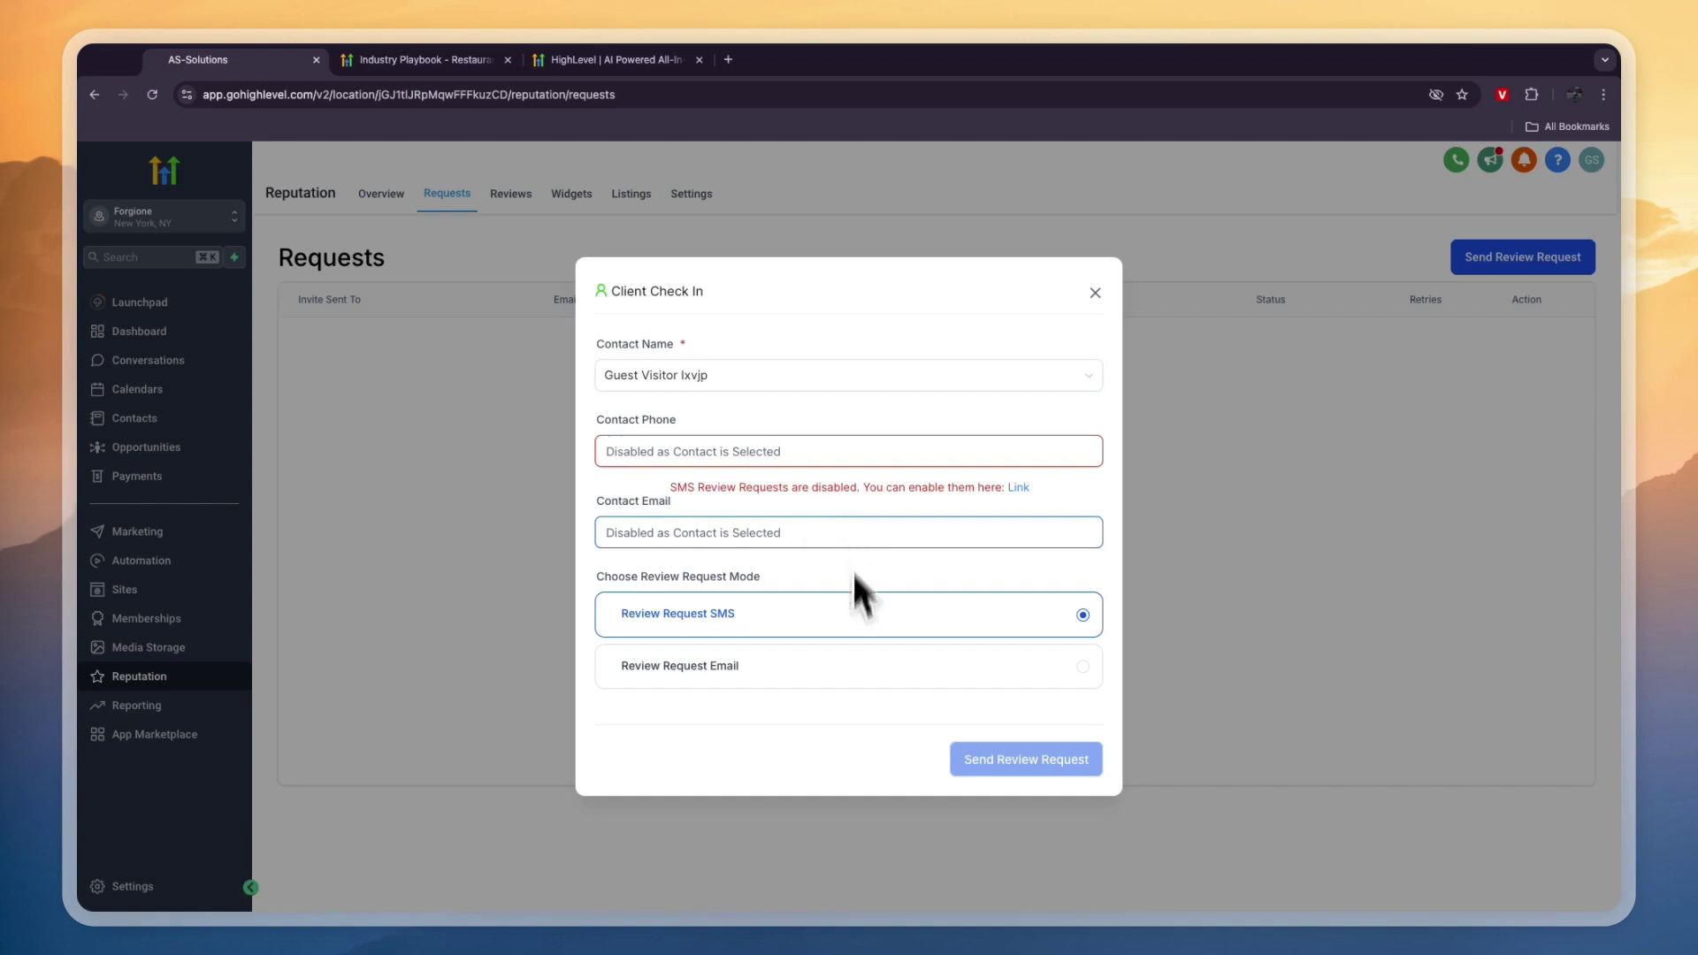
left_click(832, 676)
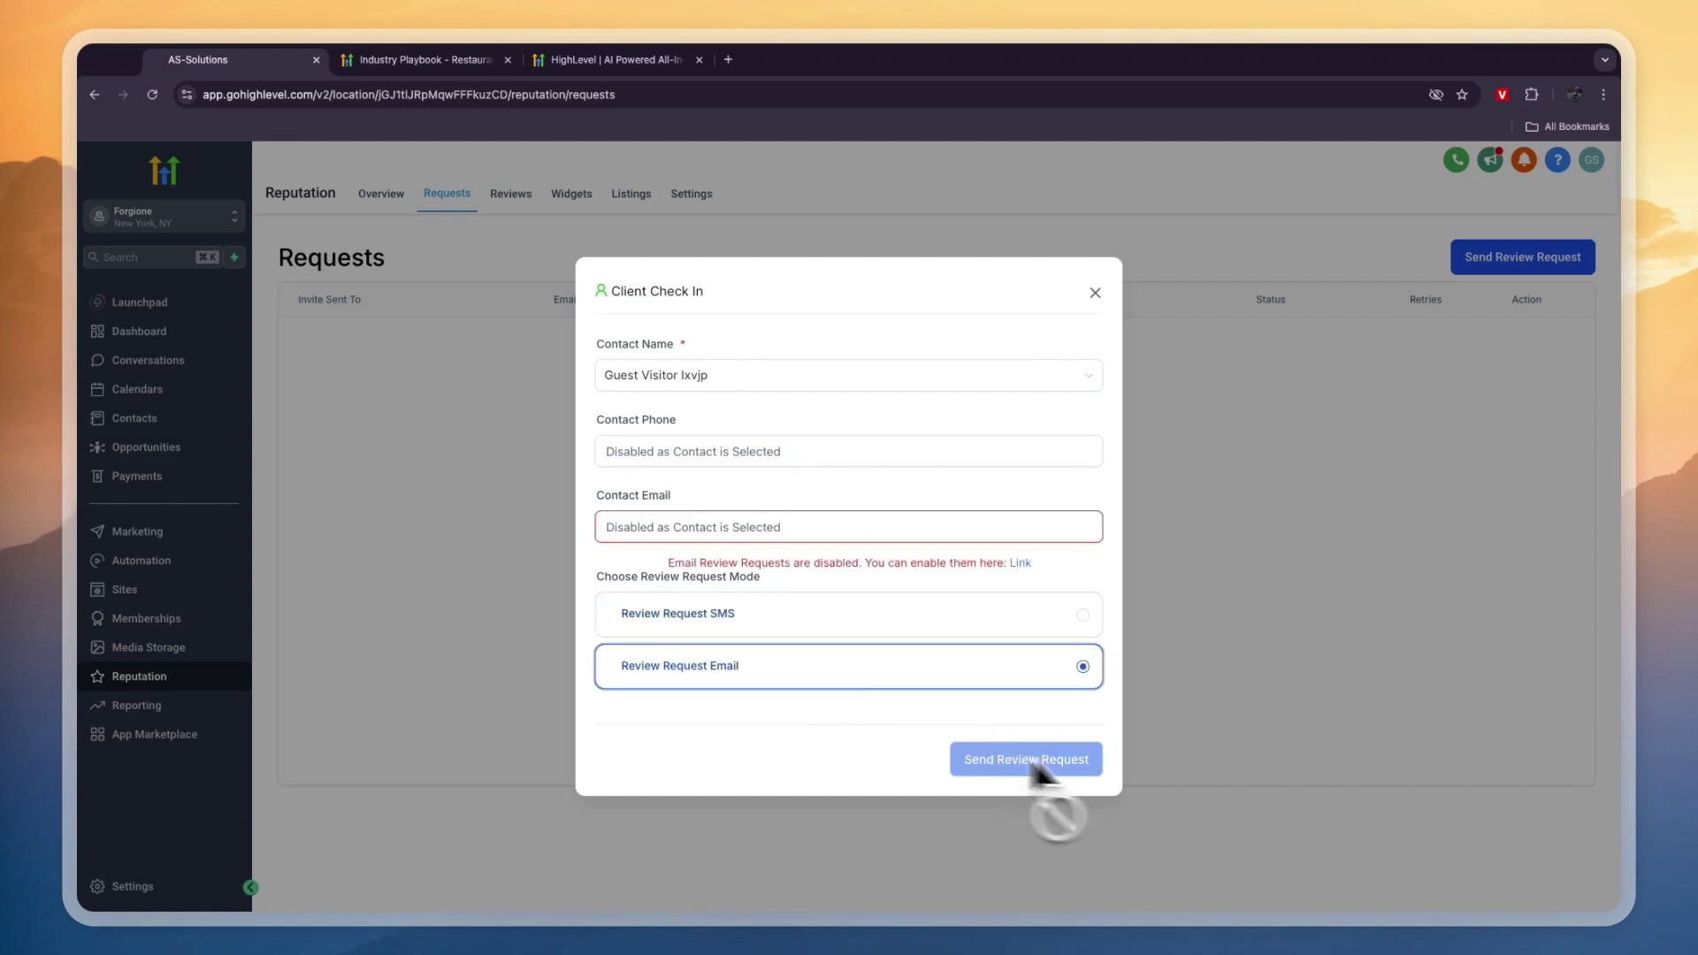
left_click(1095, 293)
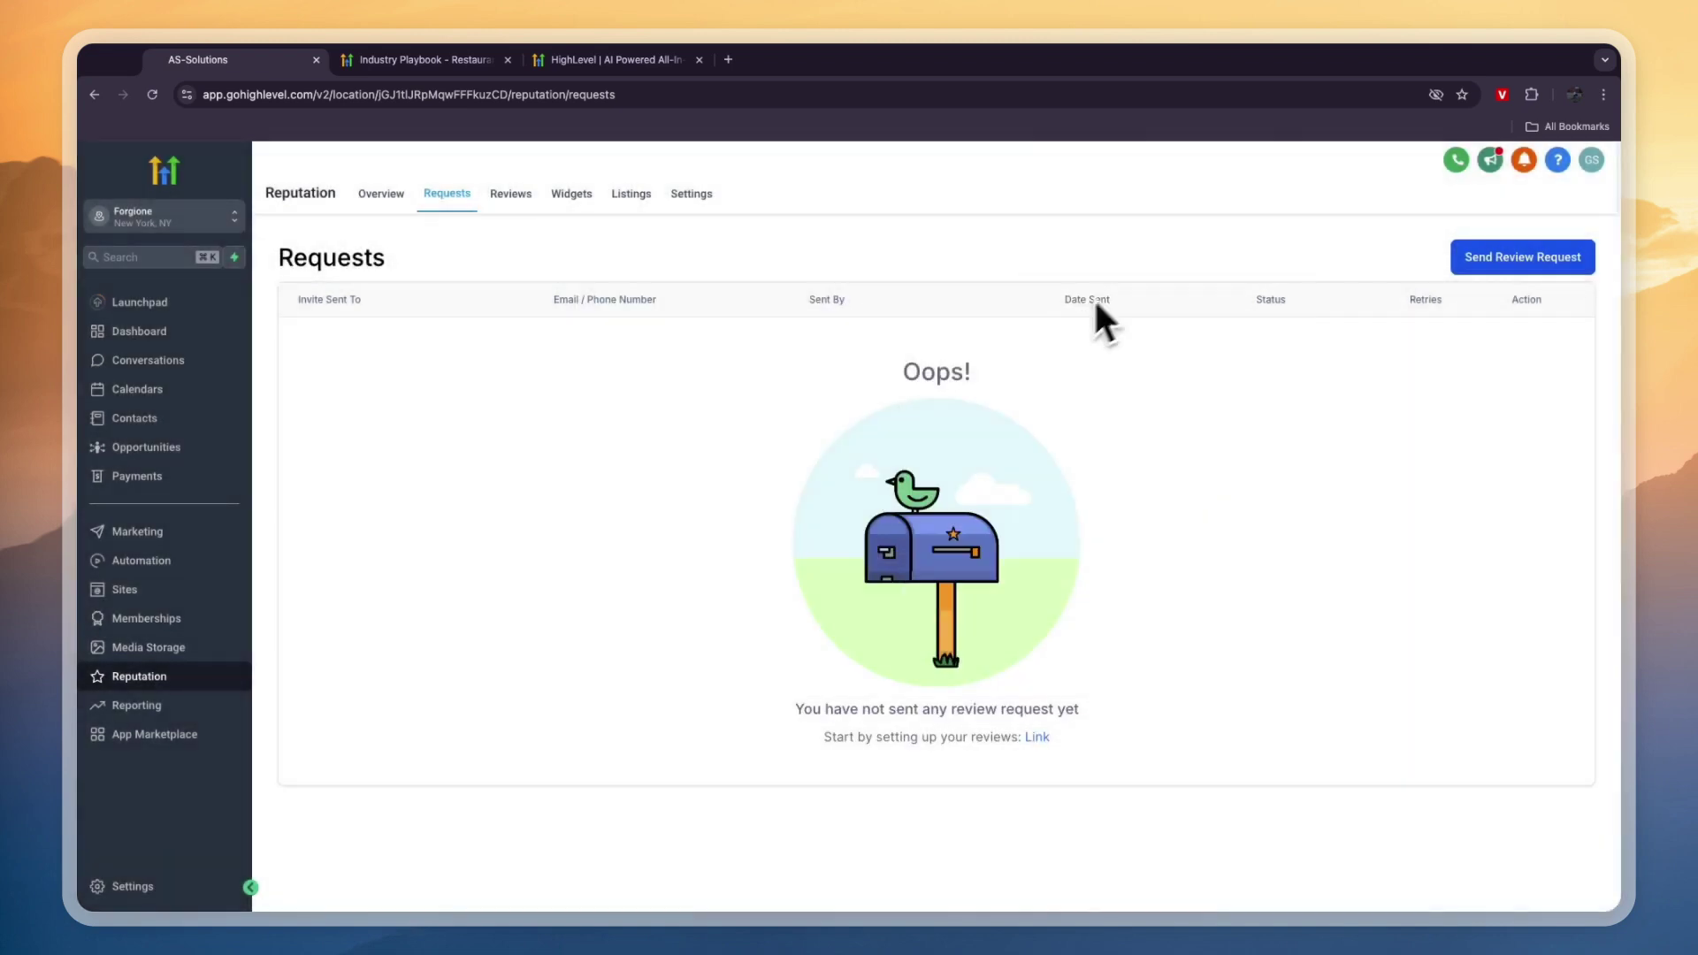
- Go via Contacts to Conversations and view the guest's 'We're open from 18:00 to 22:00' AI reply
left_click(154, 418)
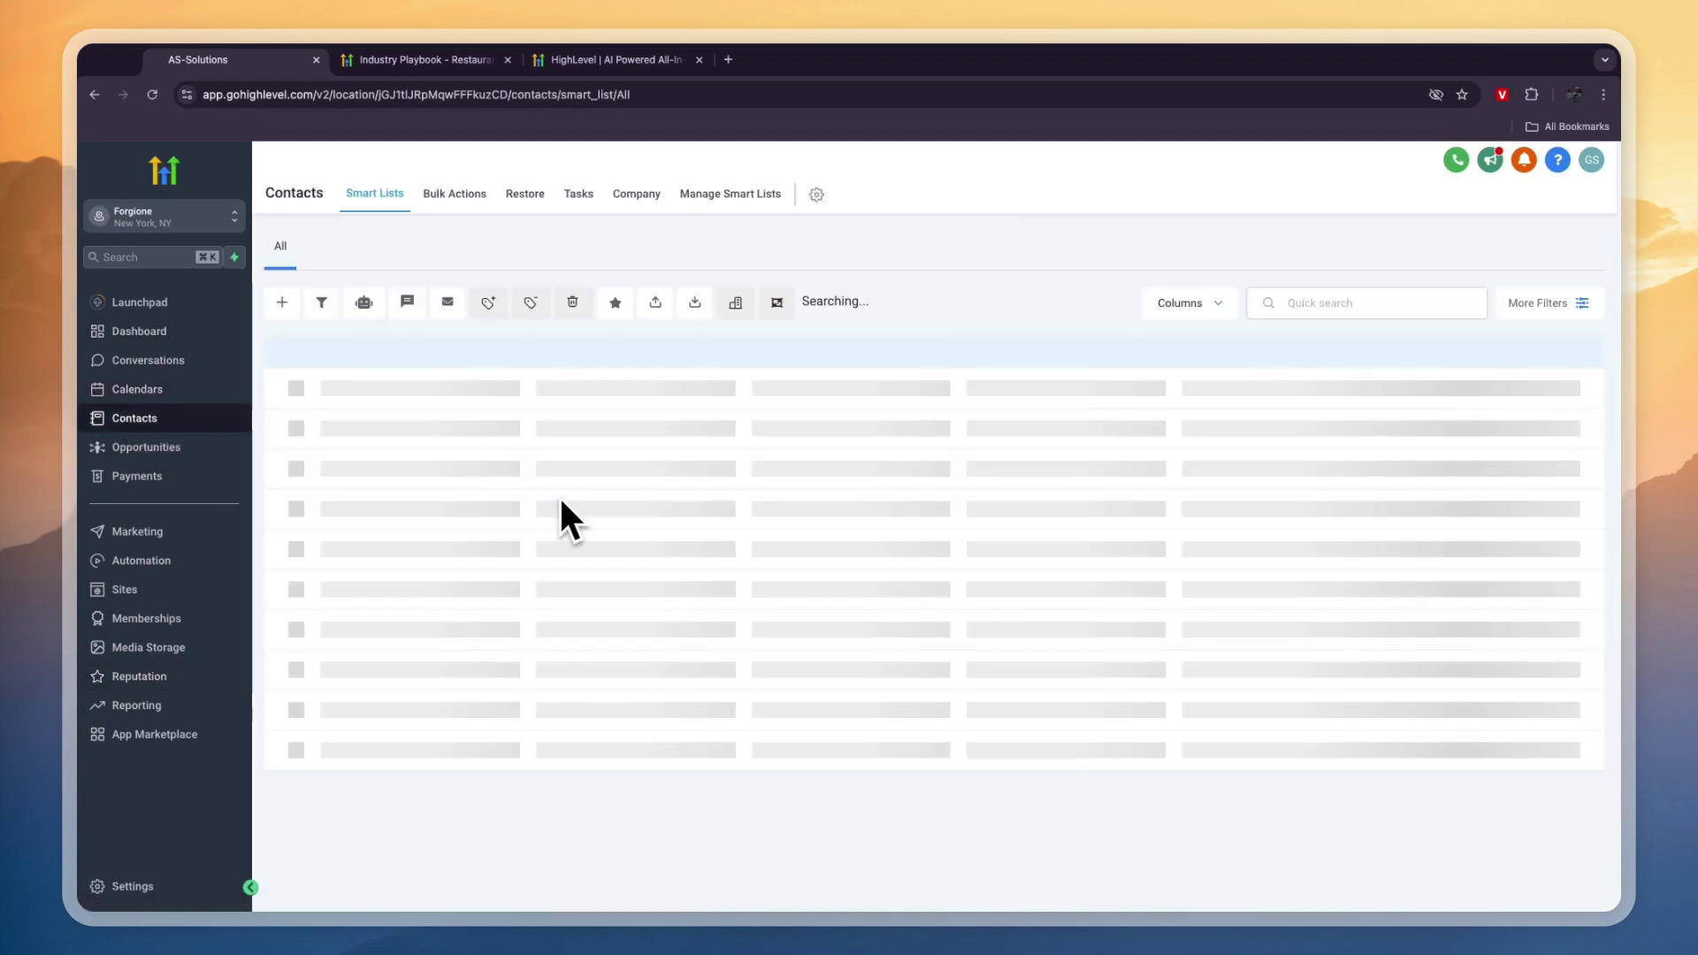
left_click(163, 363)
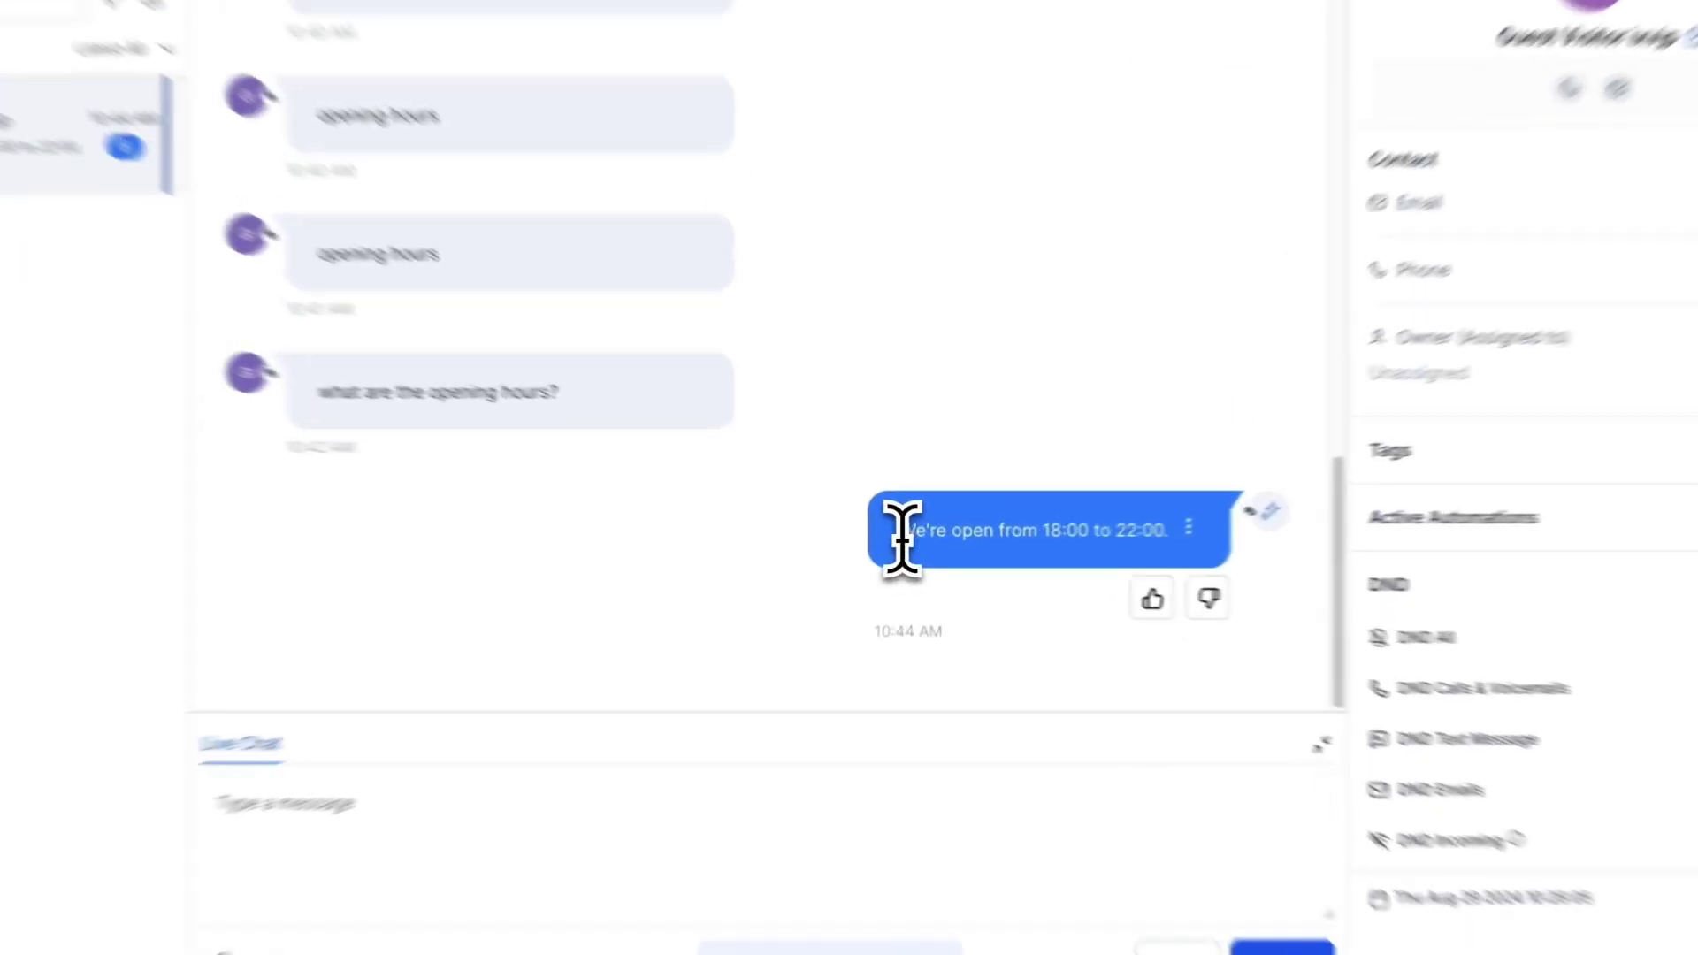
left_click_drag(1004, 613, 1123, 633)
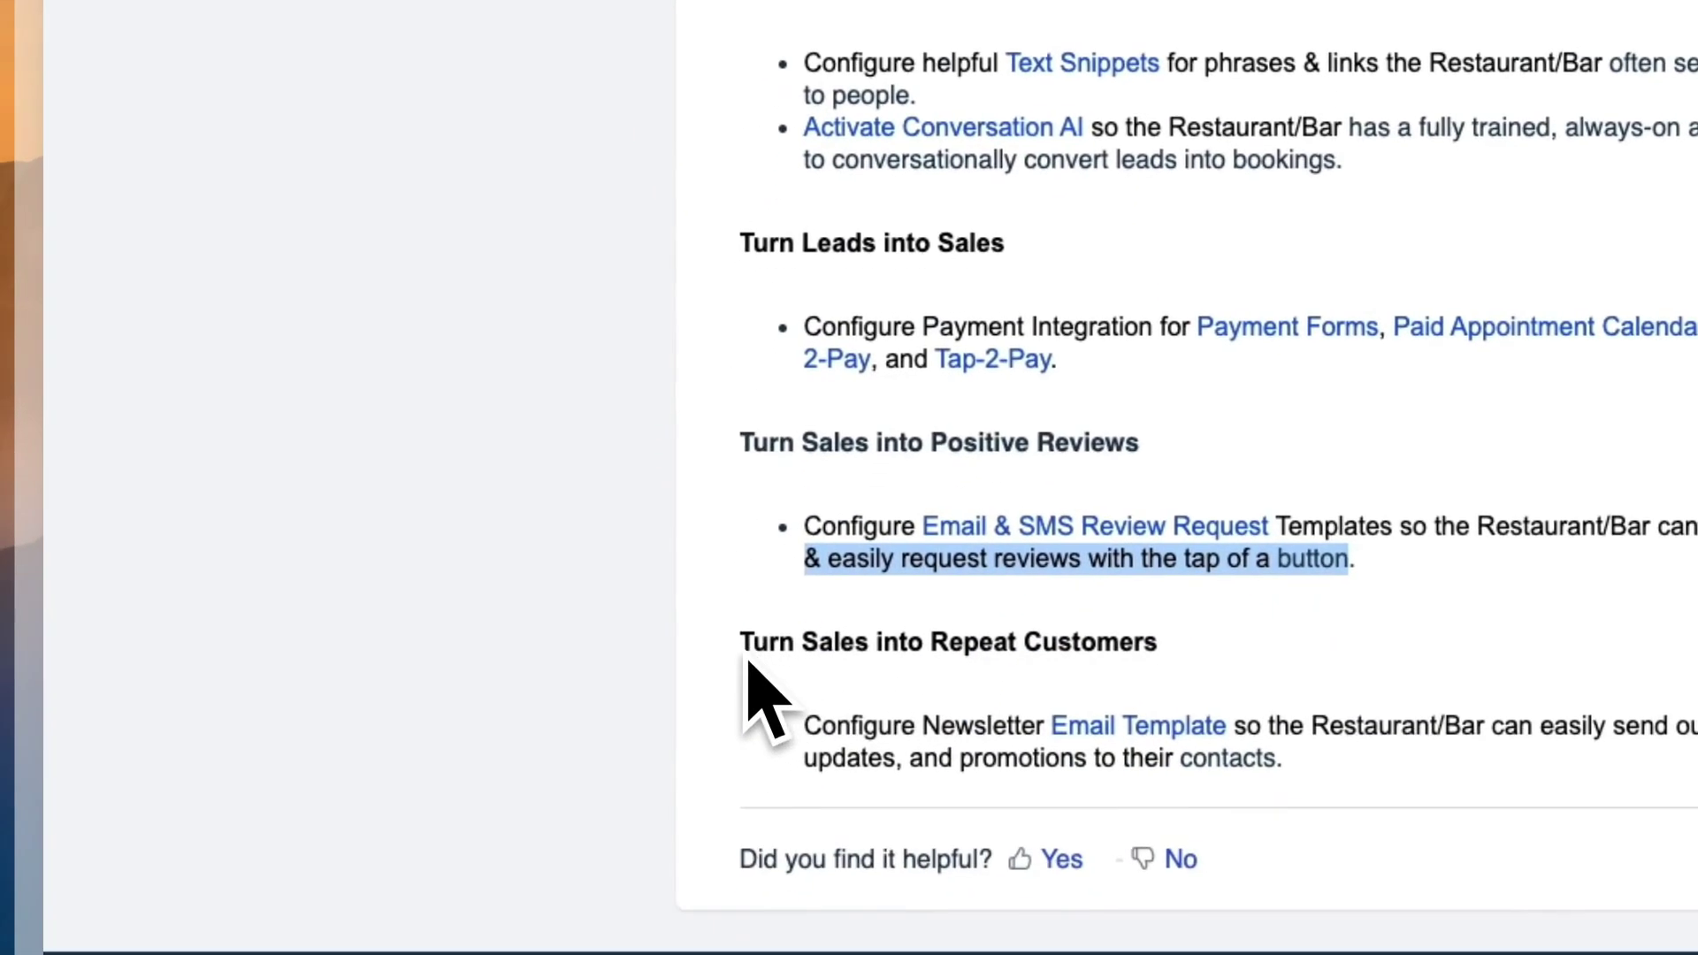
- Read the playbook's Configure Newsletter Email Template step, then return to the sub-account's Conversations
left_click_drag(747, 659, 1119, 739)
left_click(1119, 738)
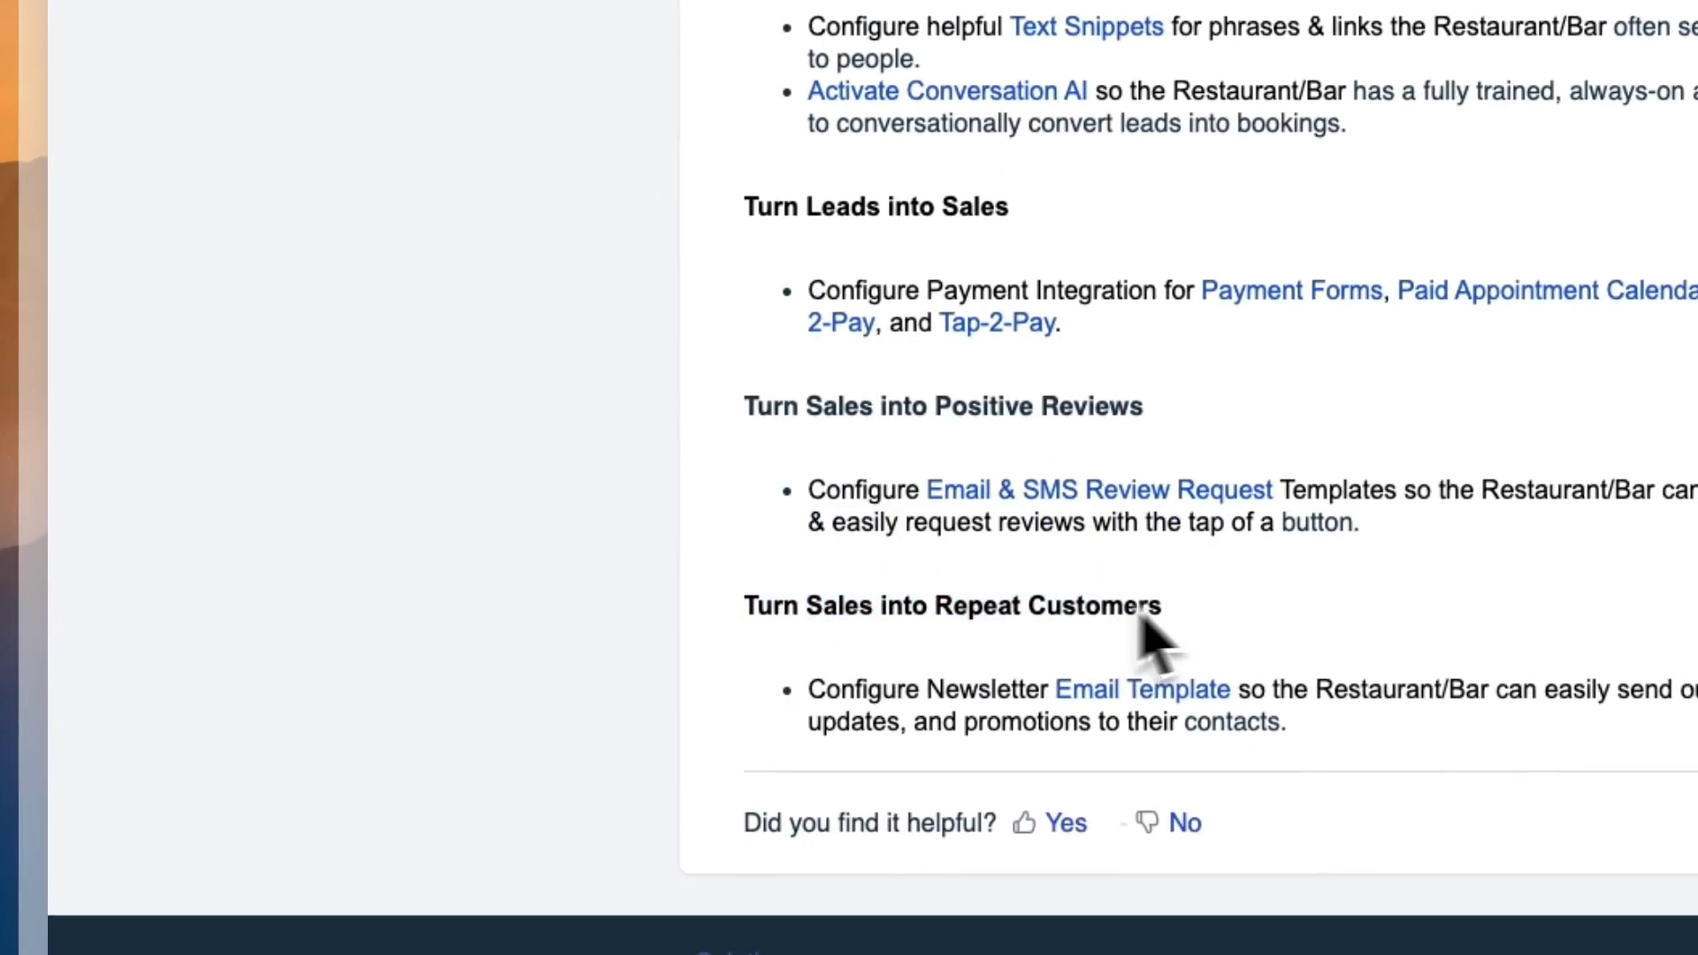
left_click_drag(807, 698, 1400, 694)
left_click_drag(1503, 650, 1574, 719)
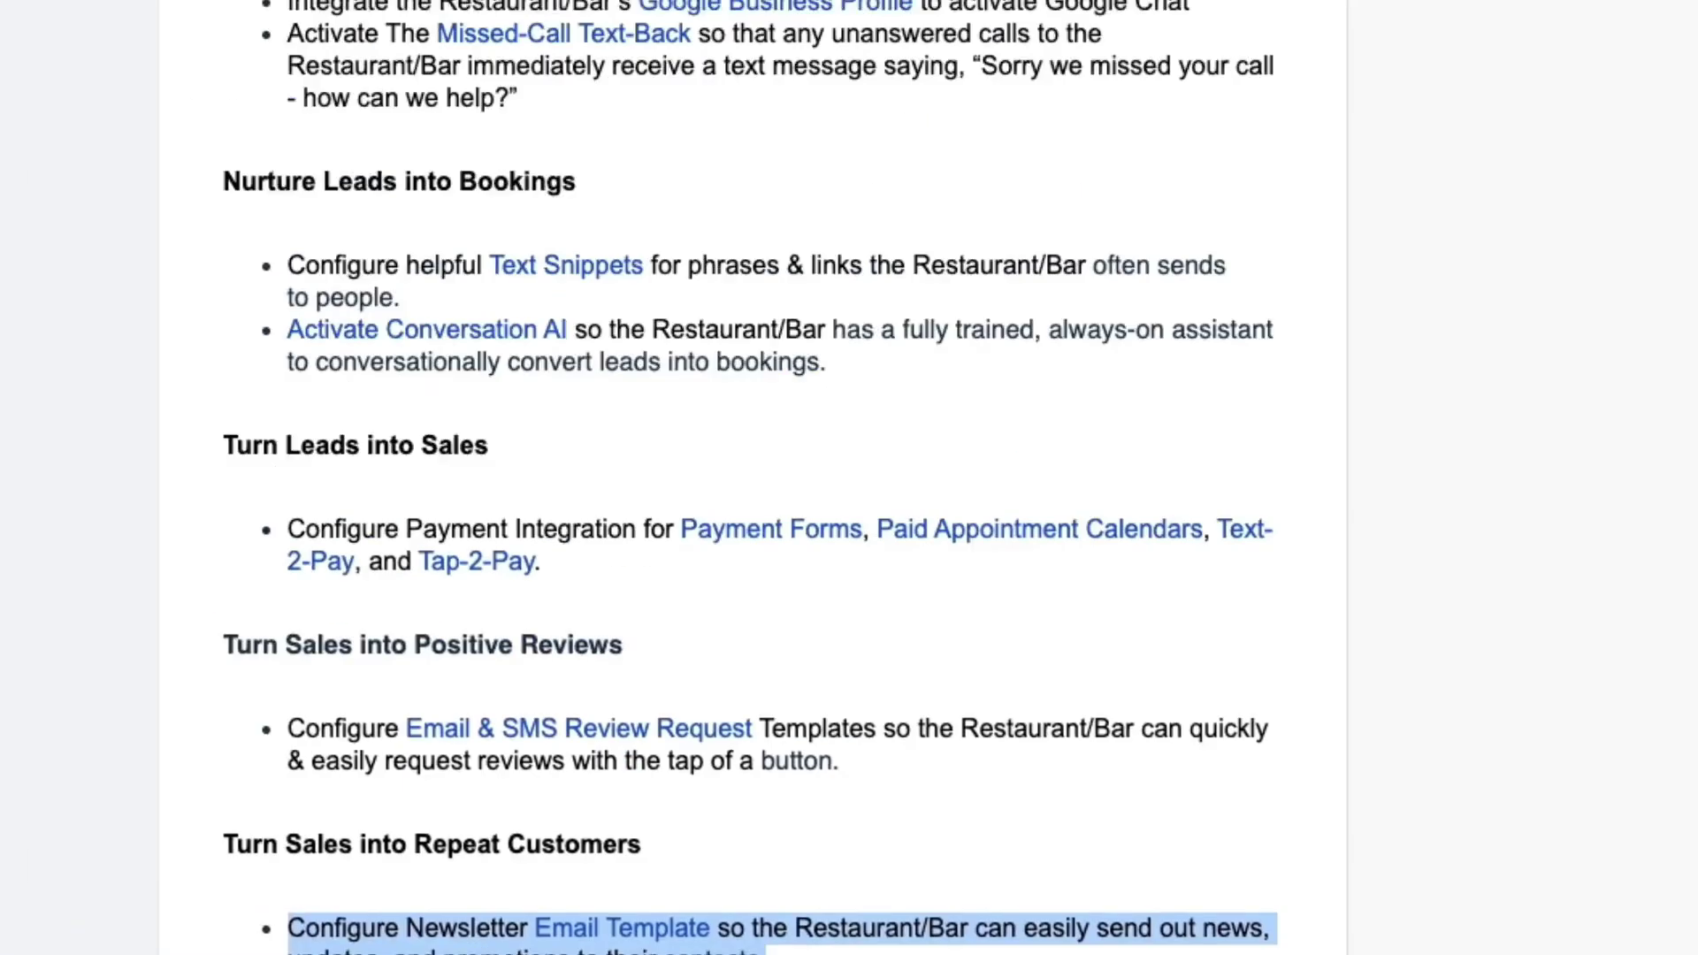
left_click(128, 48)
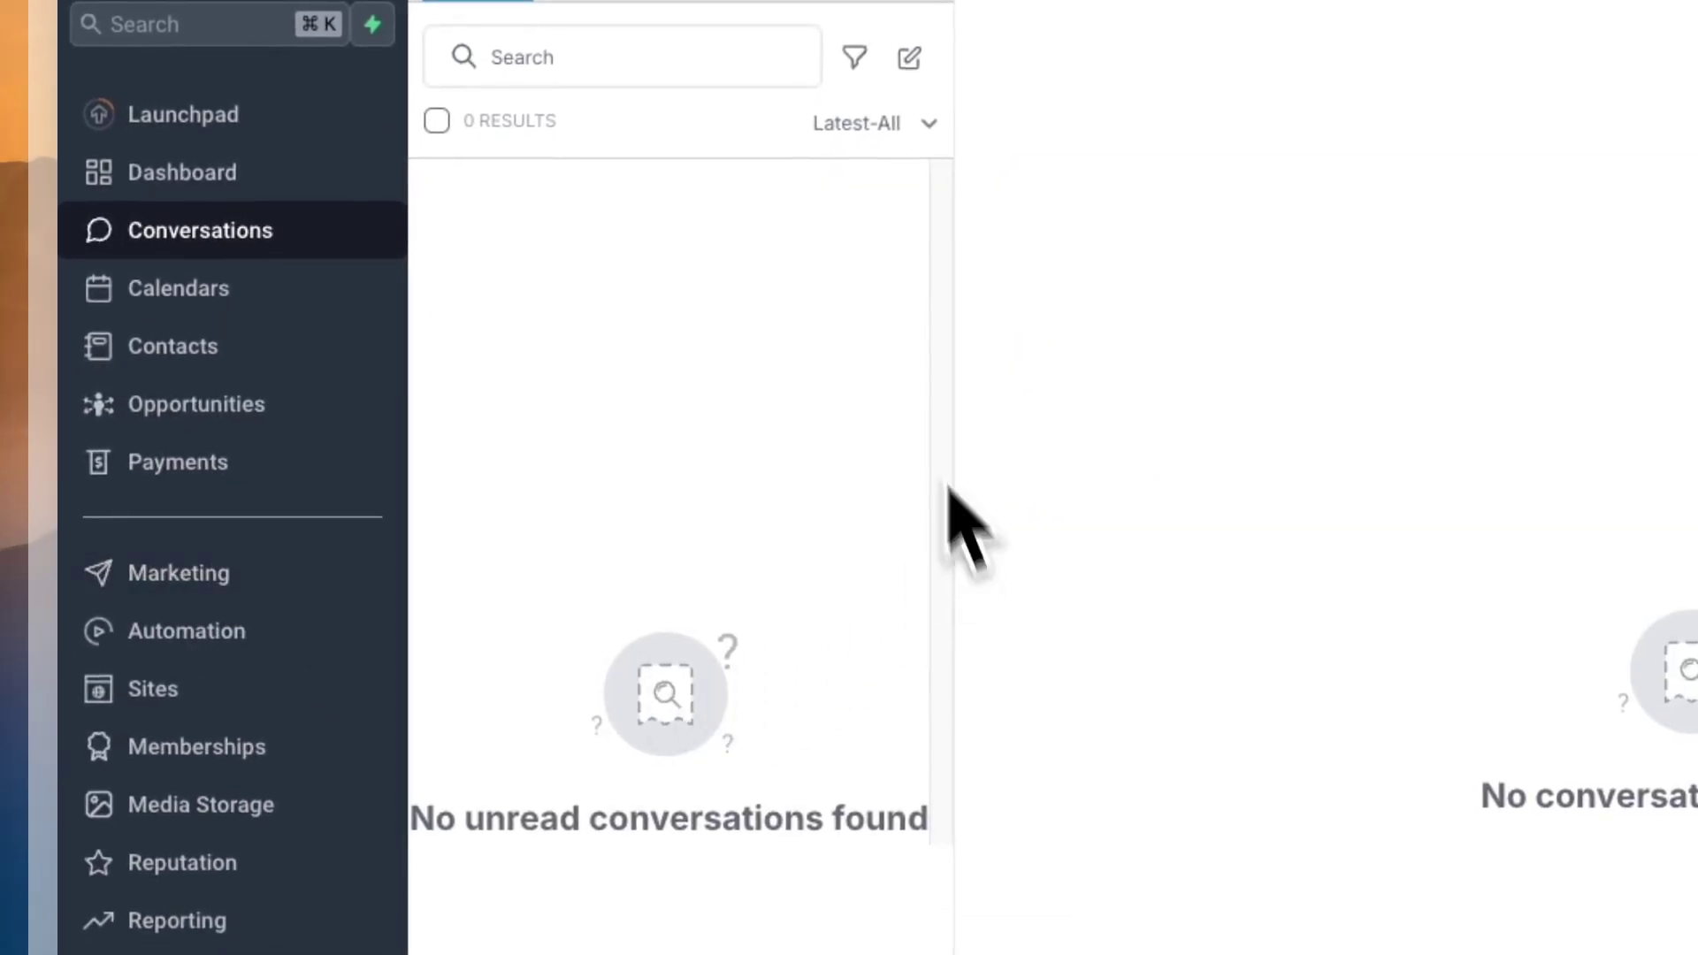
- Open the Email Campaigns page under Marketing
left_click(175, 574)
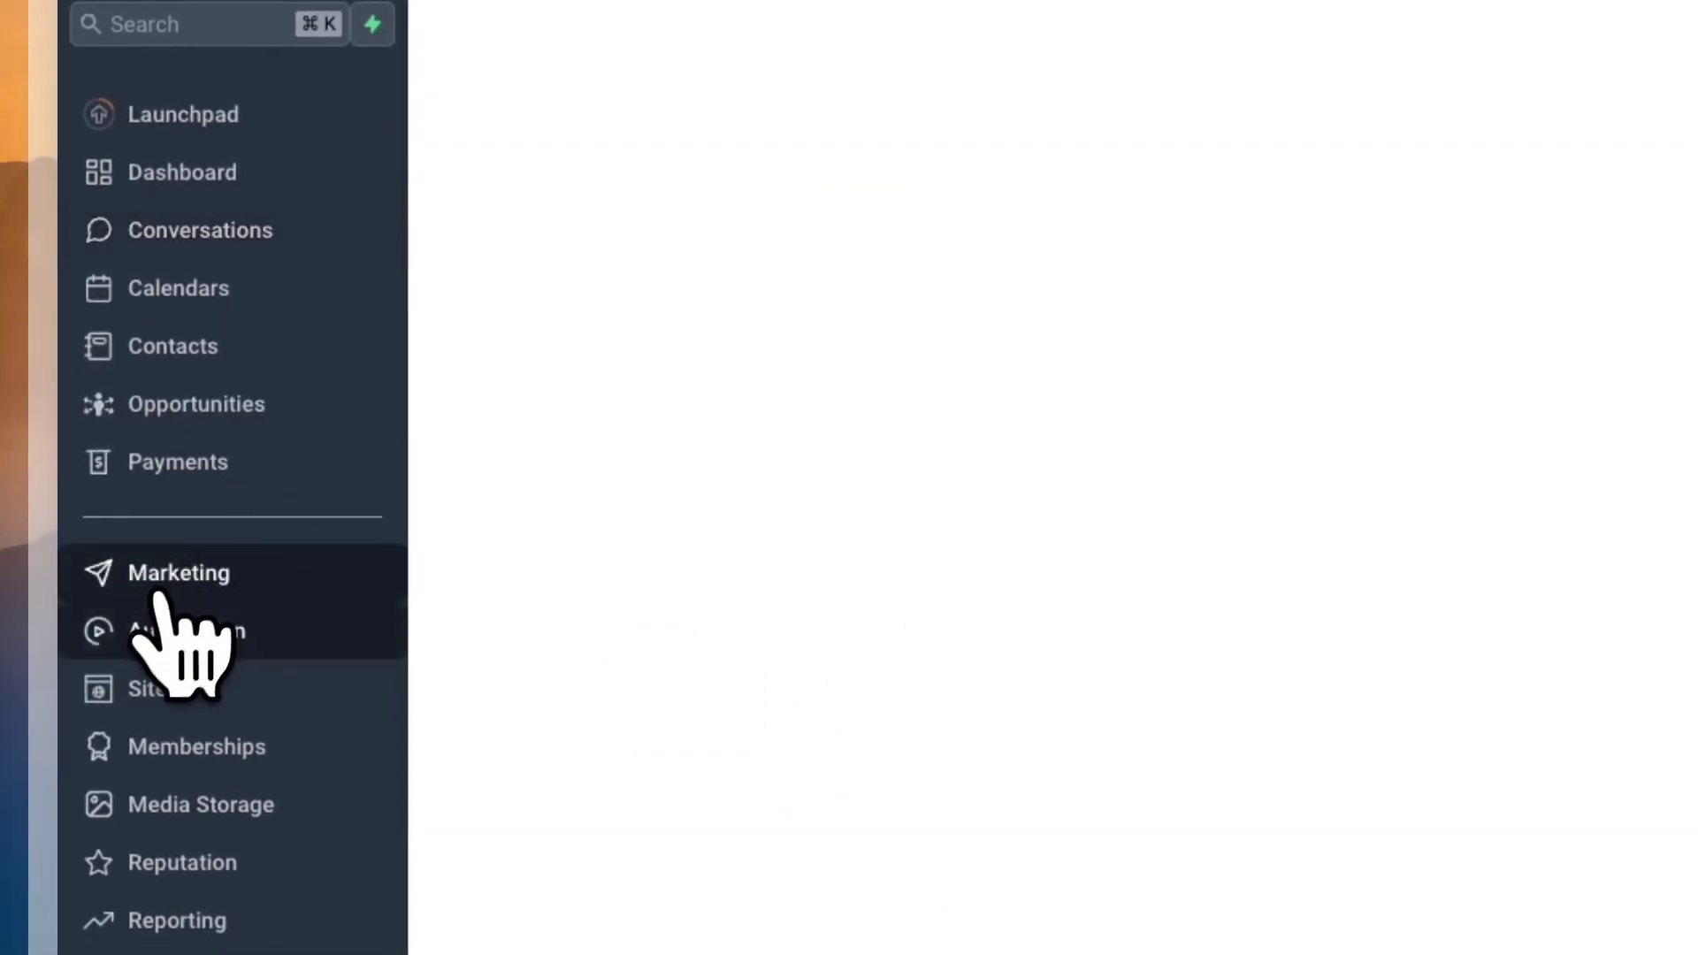
mouse_move(810, 232)
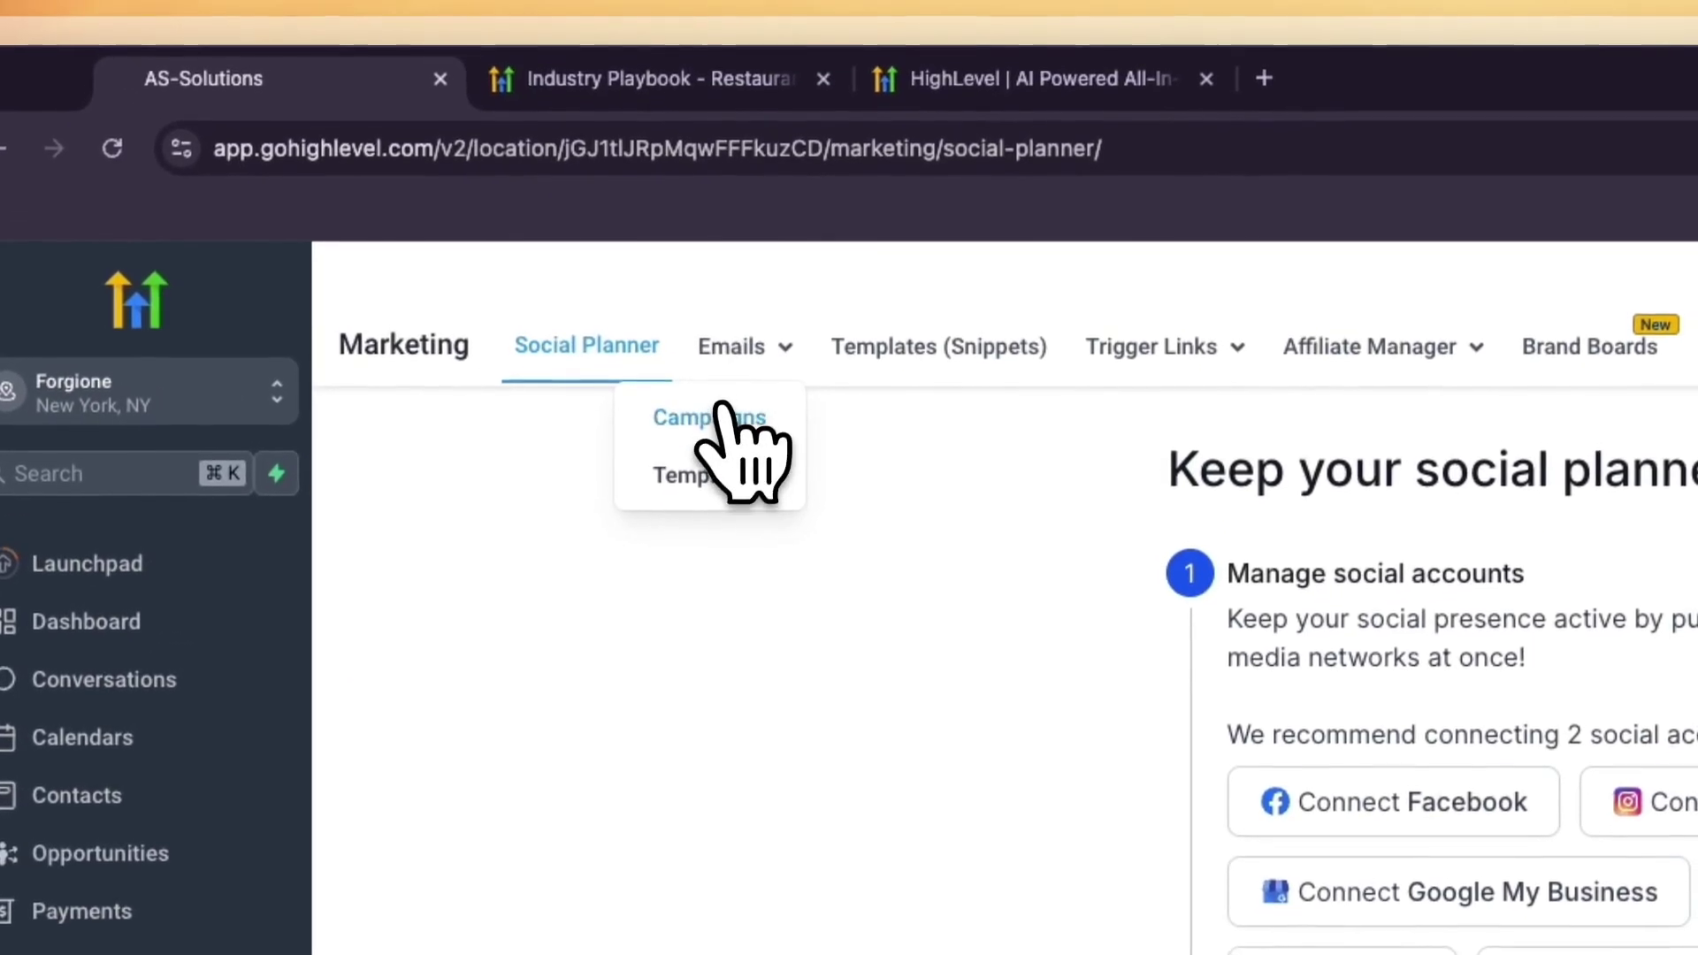
left_click(723, 414)
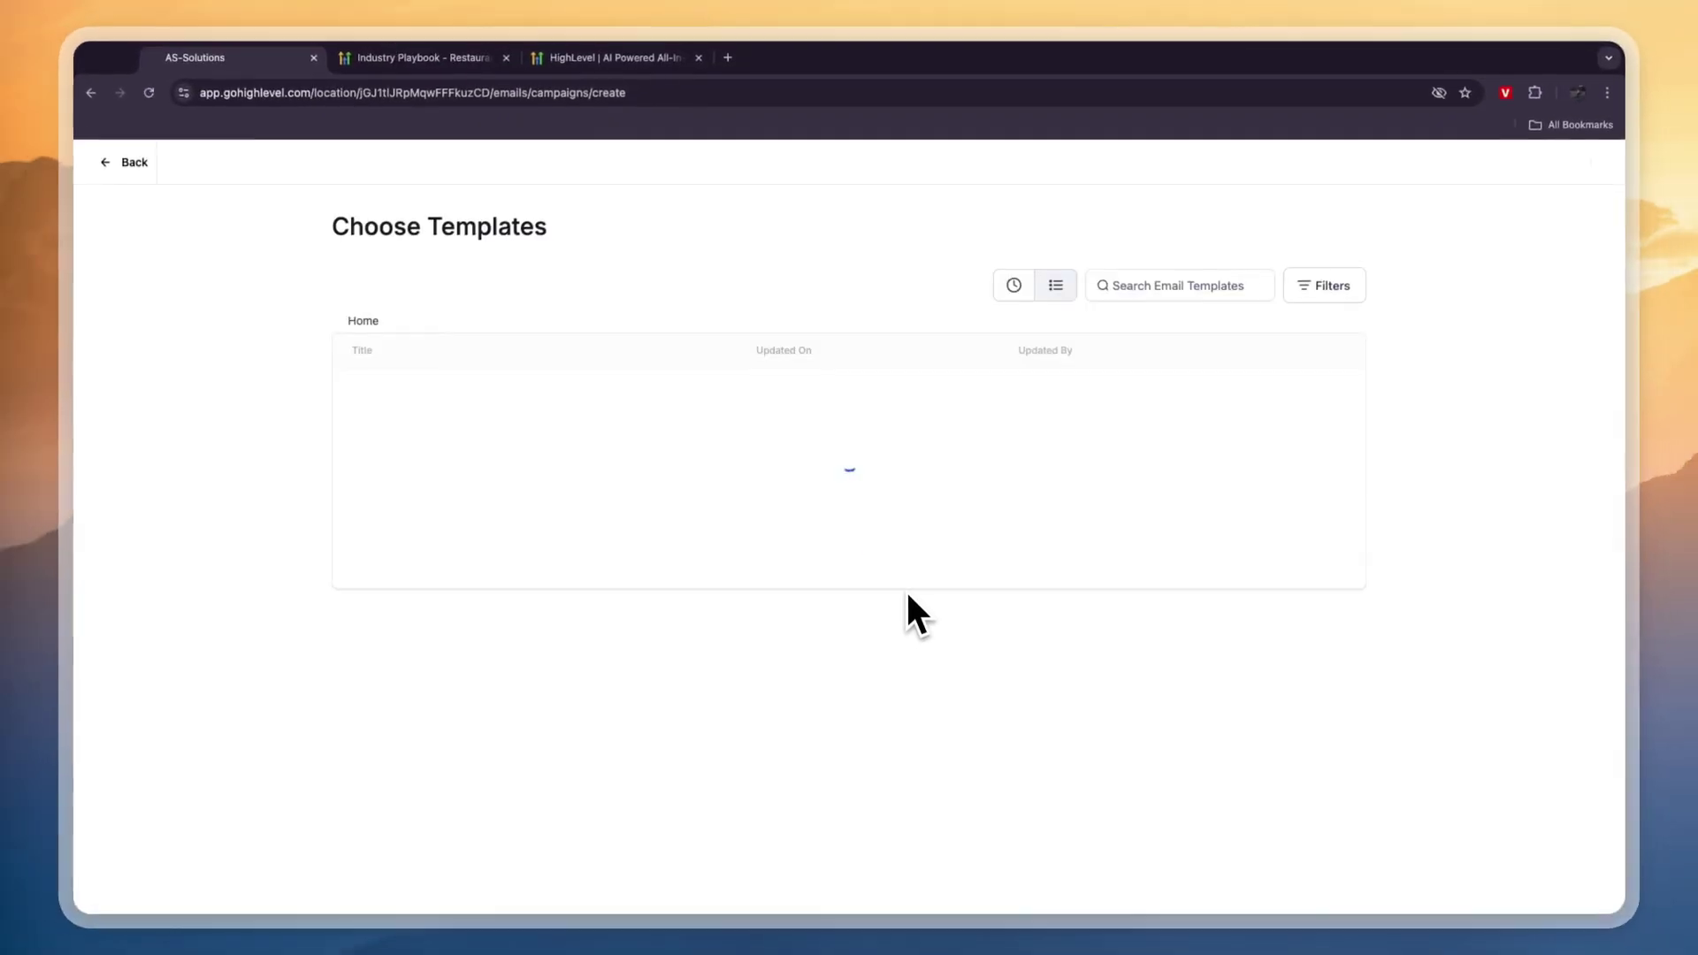
- Start a Blank-template campaign in the Design Editor, then view the HighLevel landing page
left_click(1175, 288)
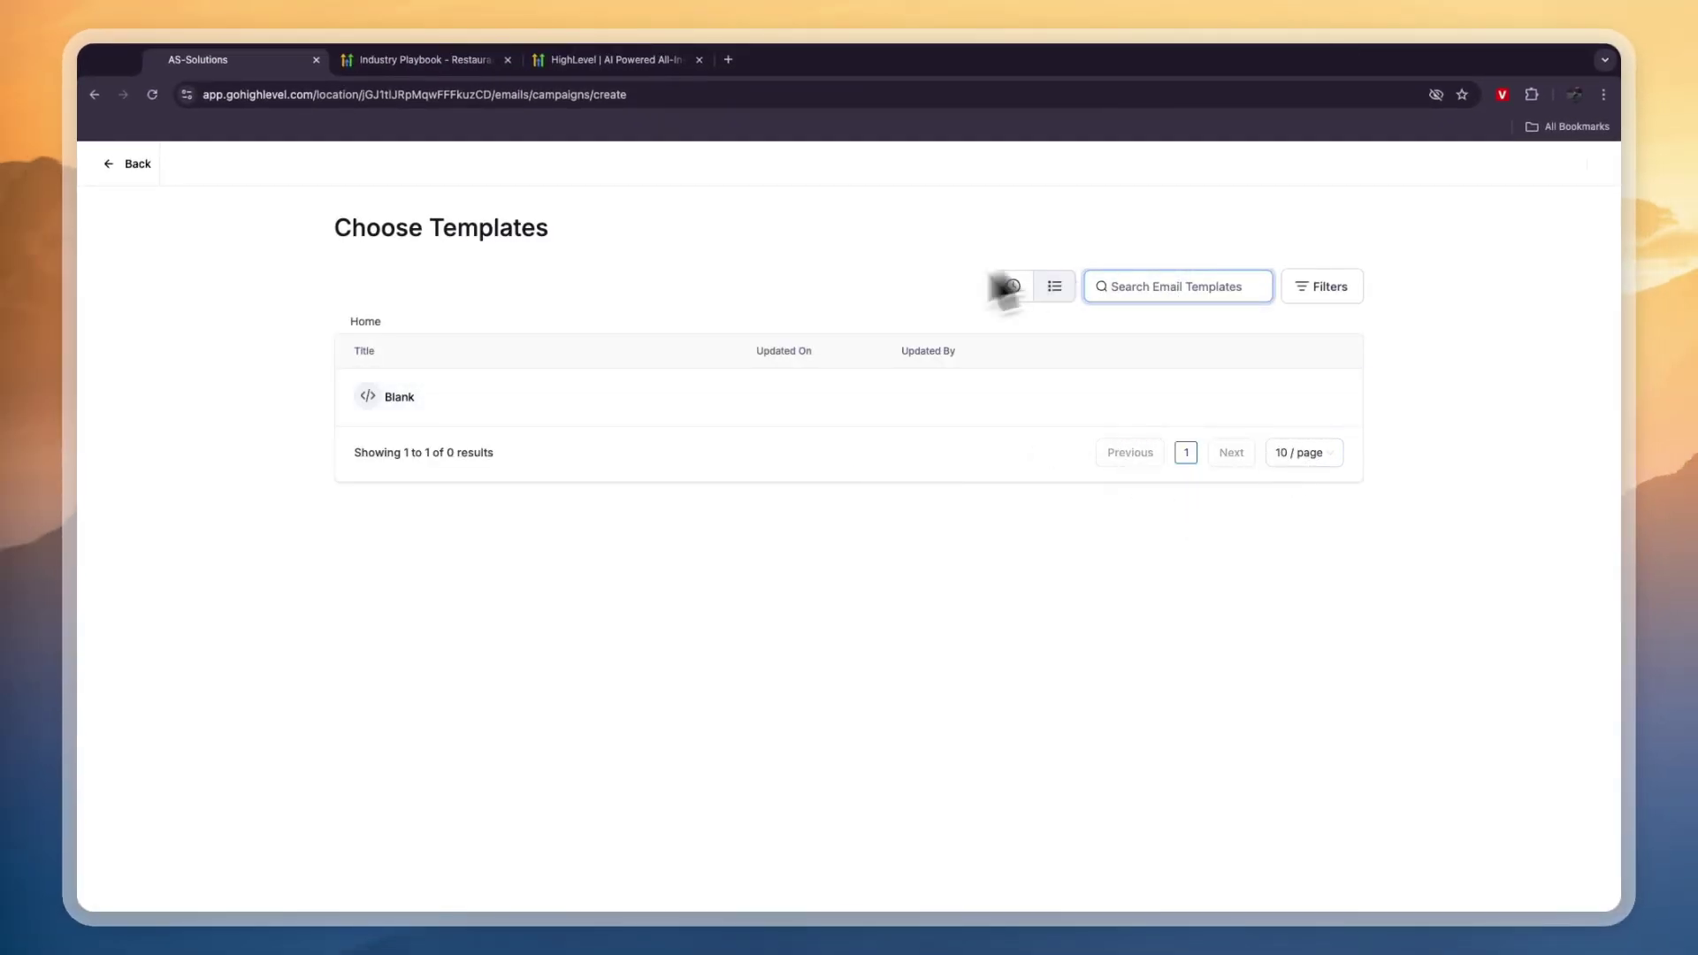
left_click(402, 400)
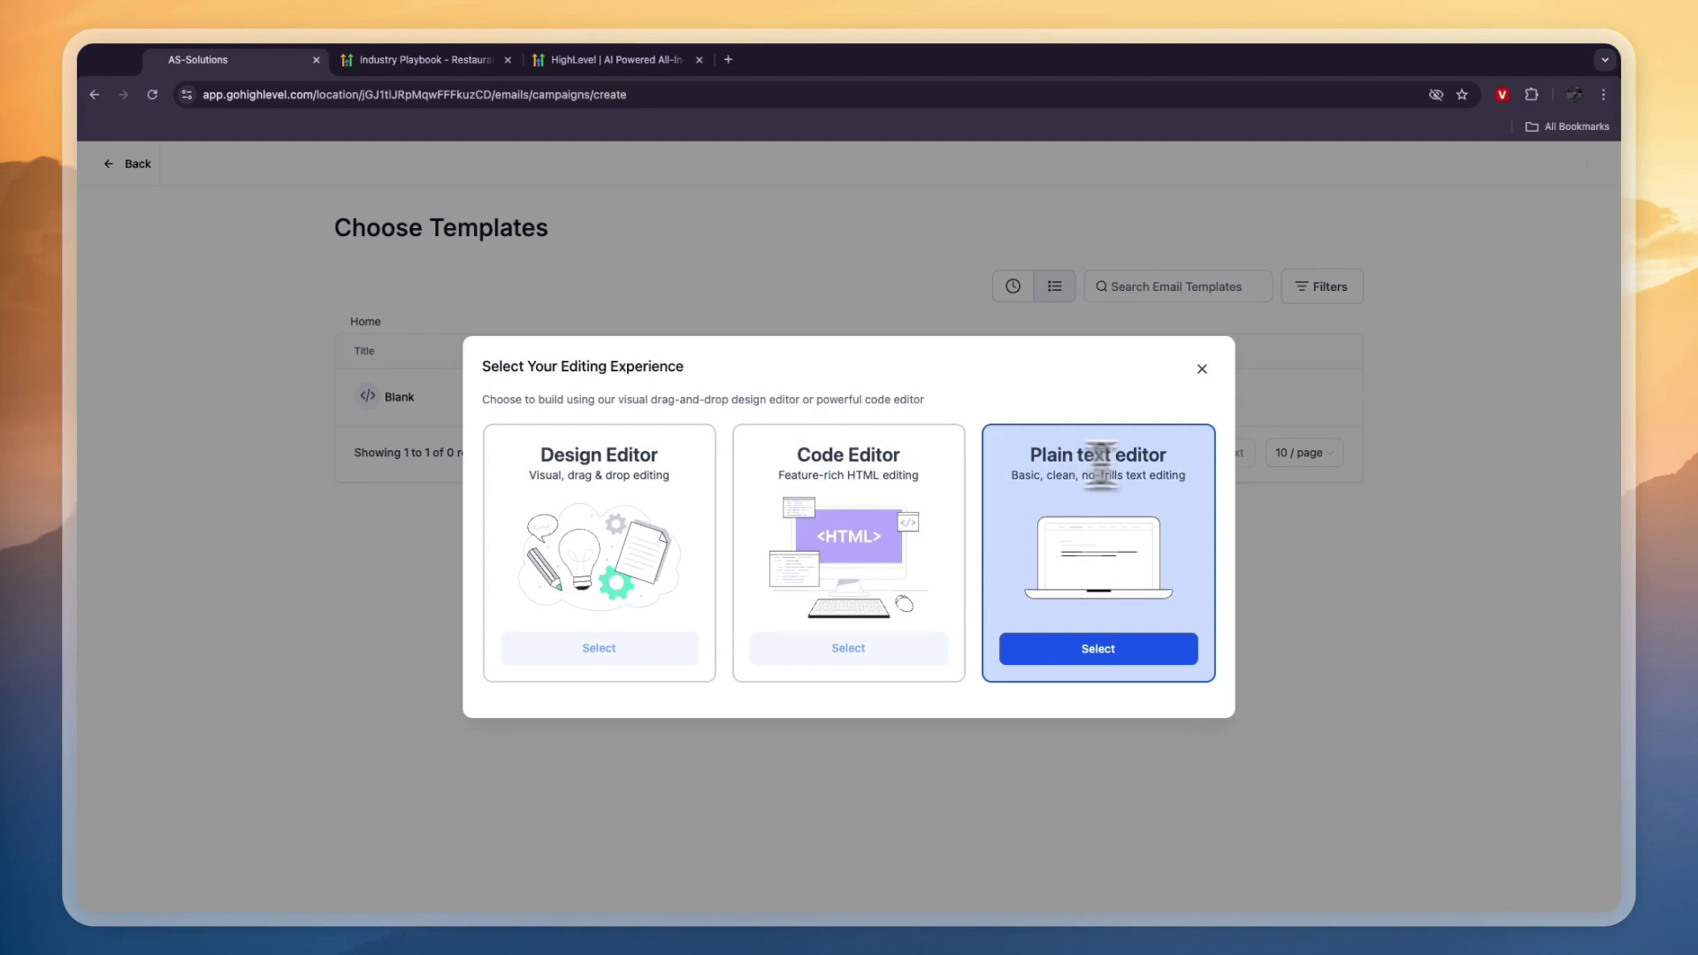
left_click(599, 648)
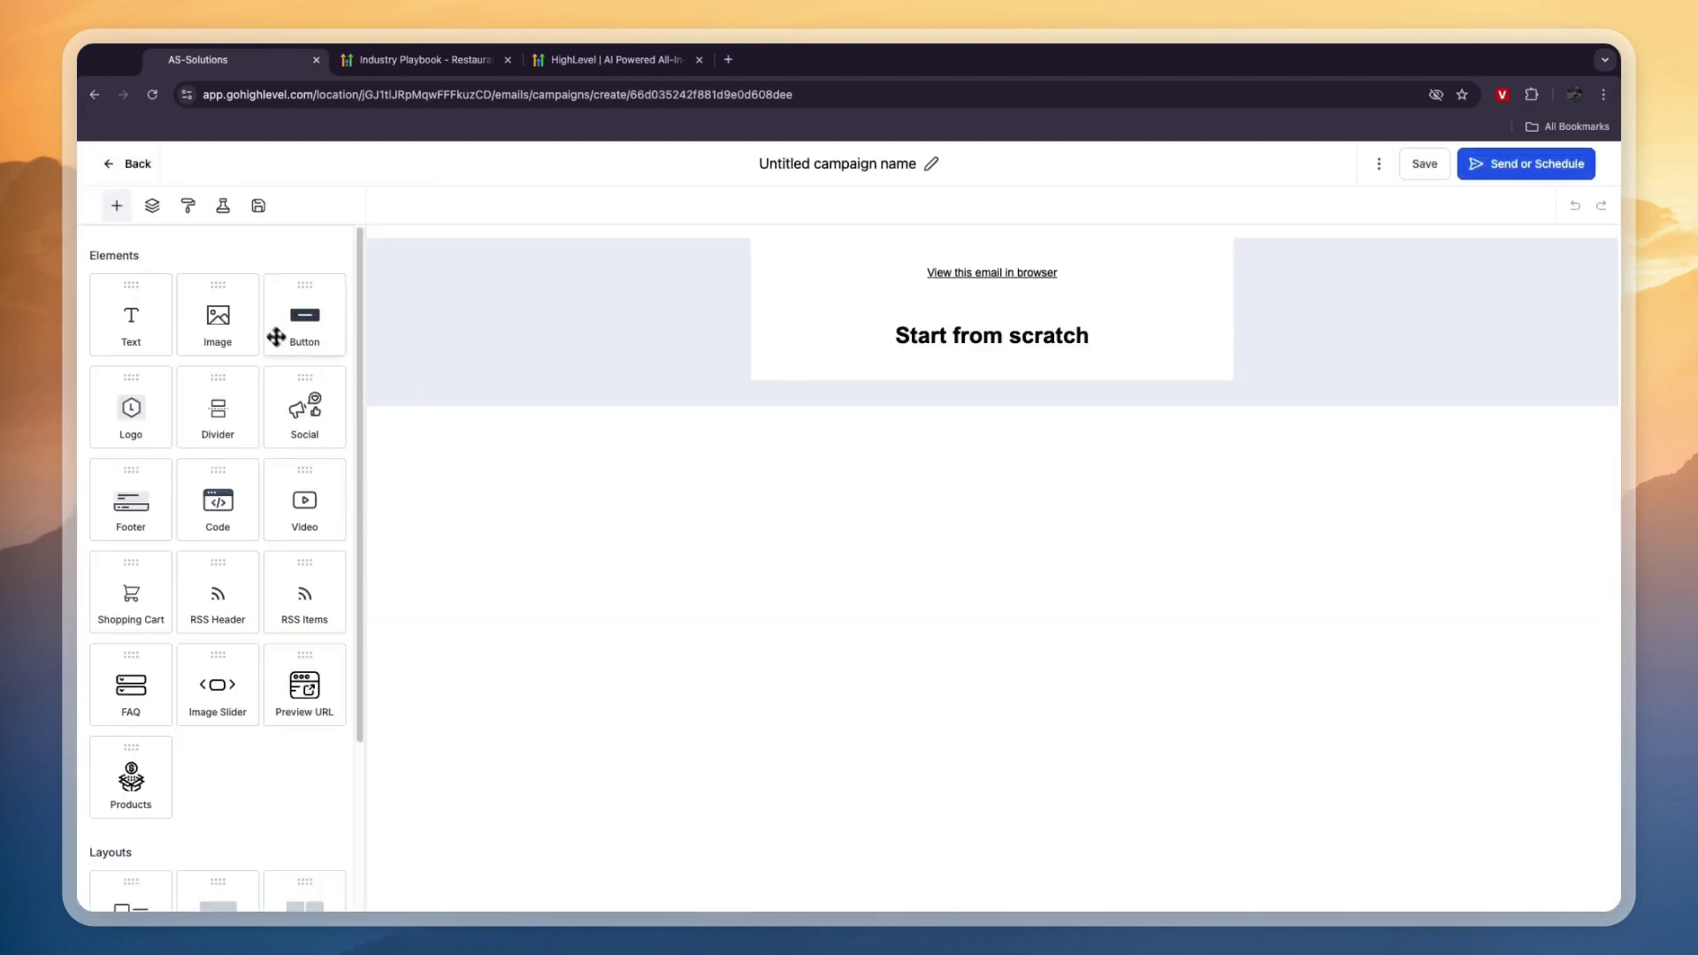
scroll(230, 477, "down", 3)
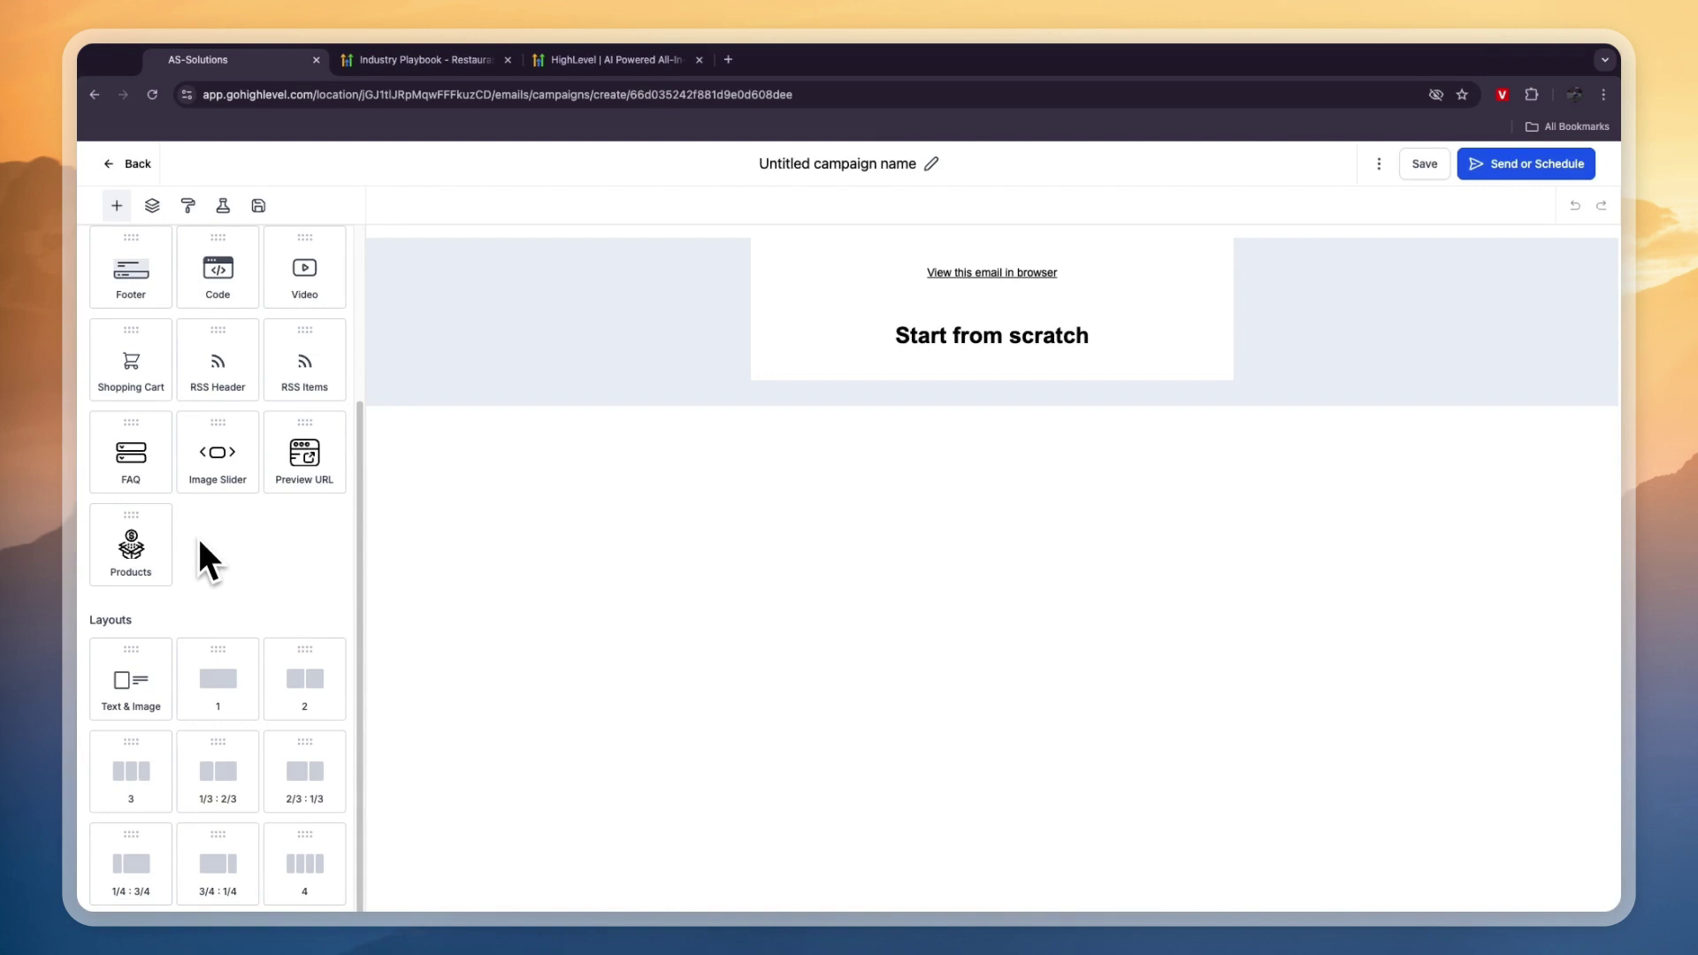
scroll(203, 548, "up", 3)
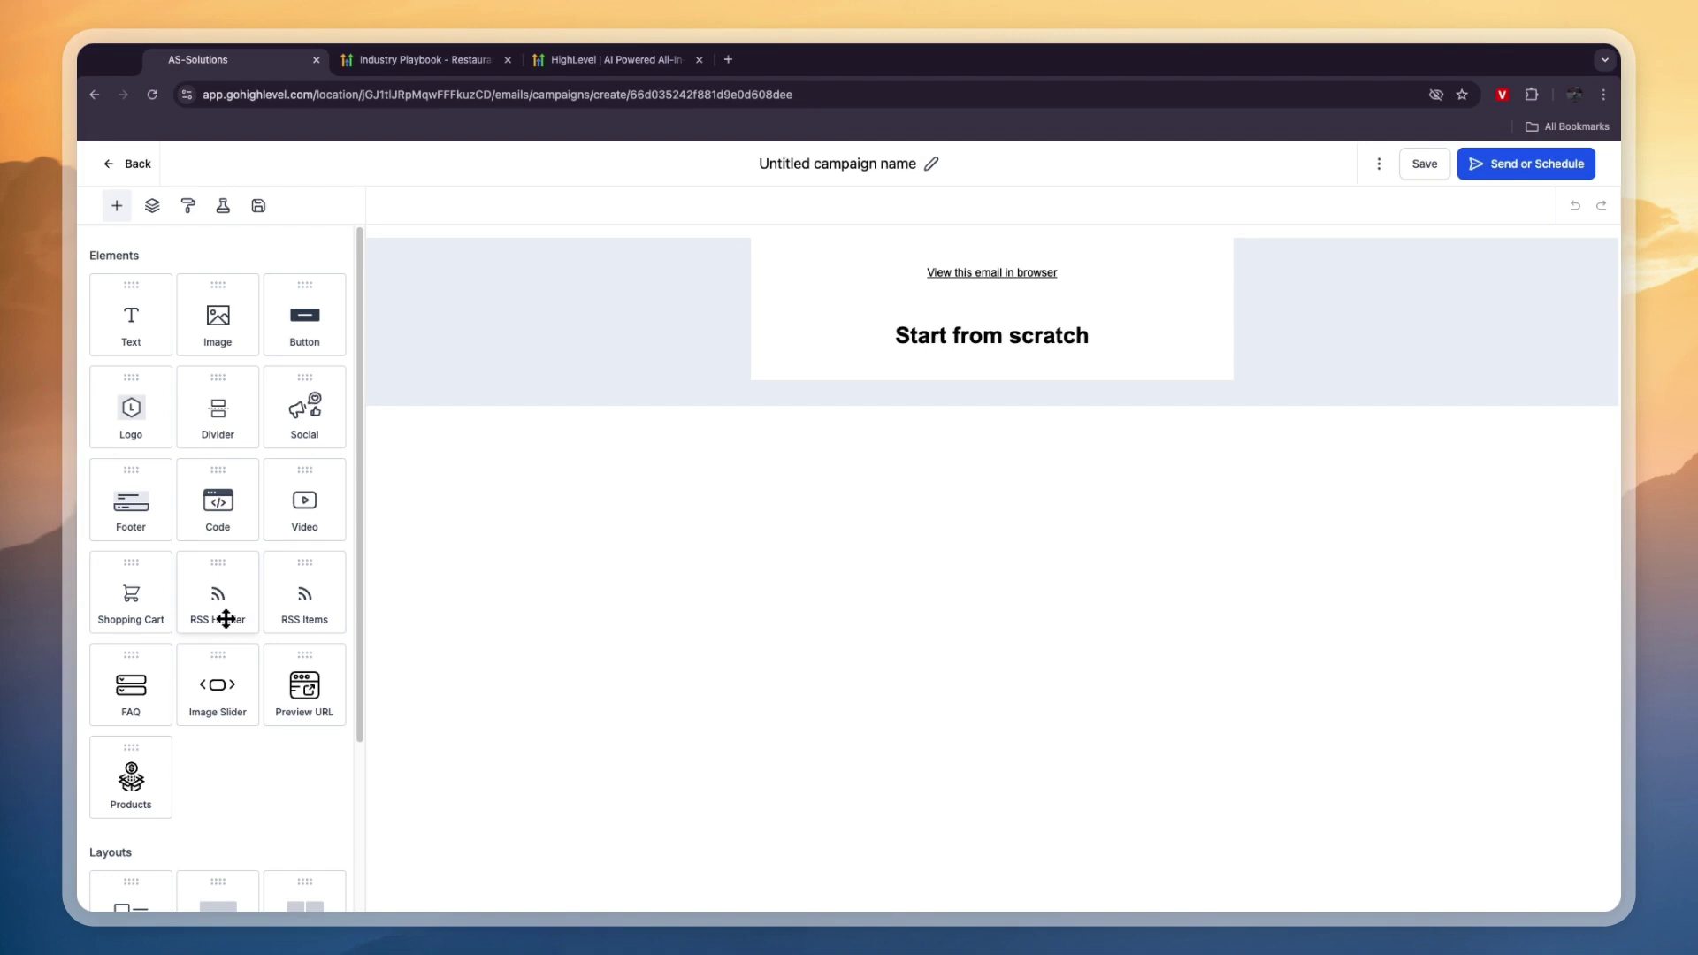
key("super+3")
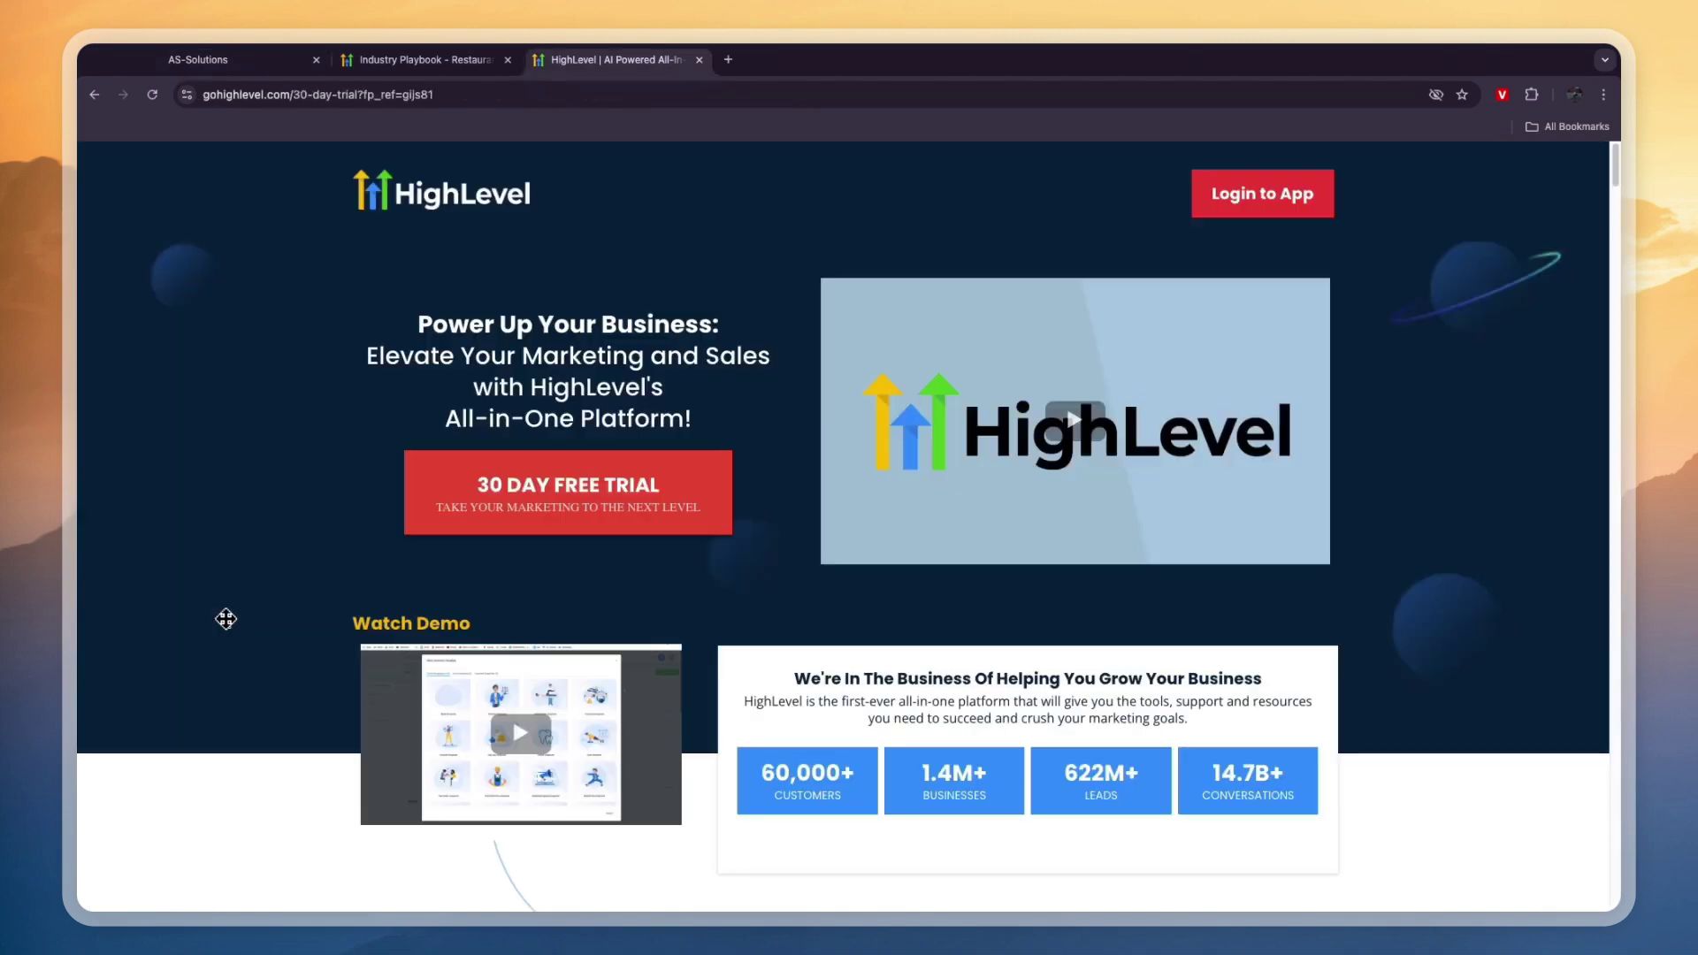